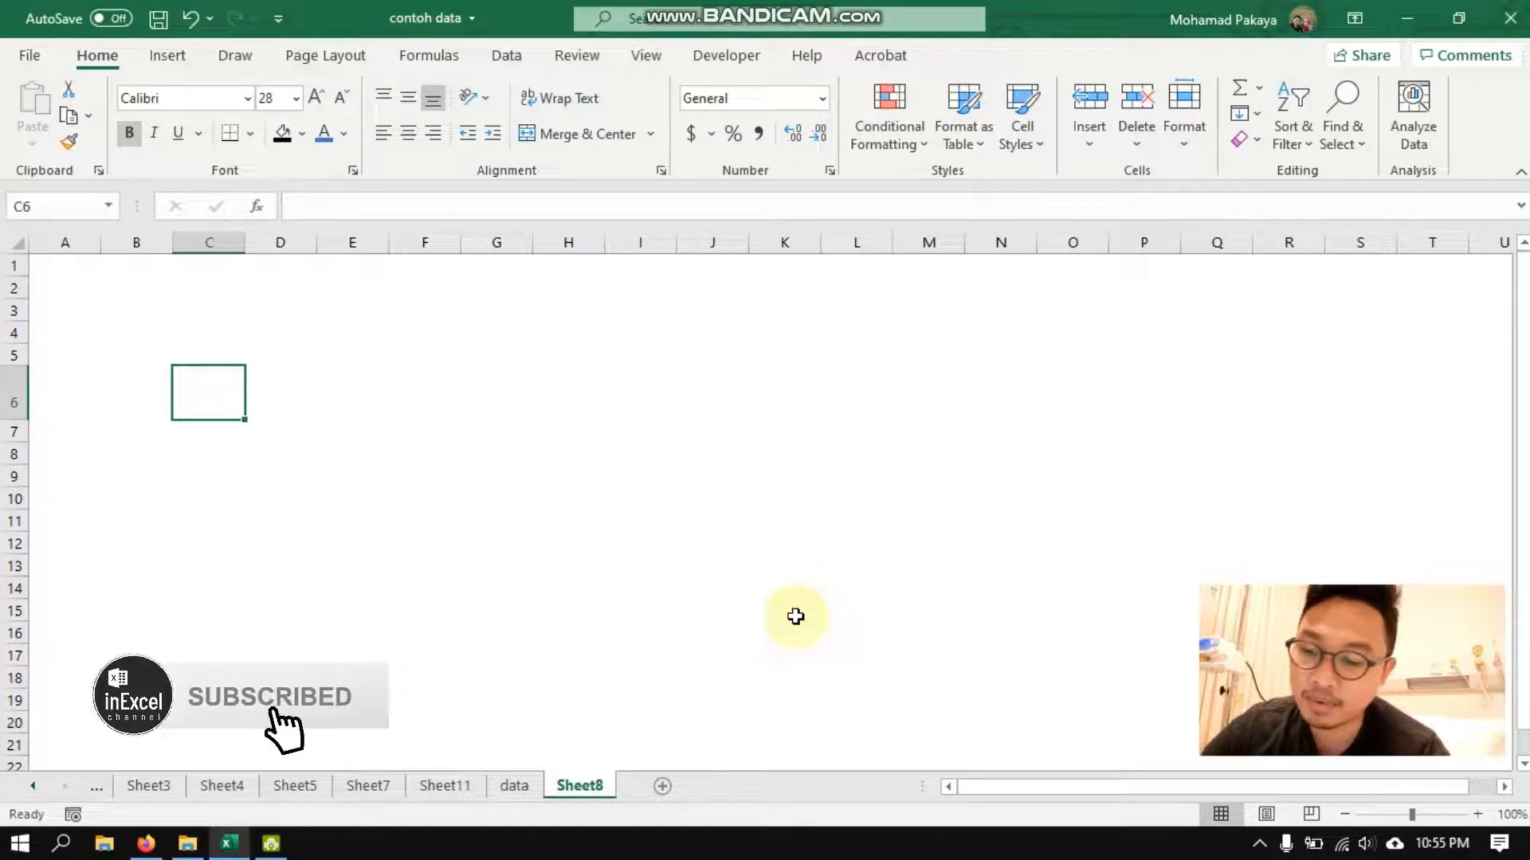
# - Undo the removal of the title text in cell C6 on Sheet8
pyautogui.hotkey('ctrl', 'z')
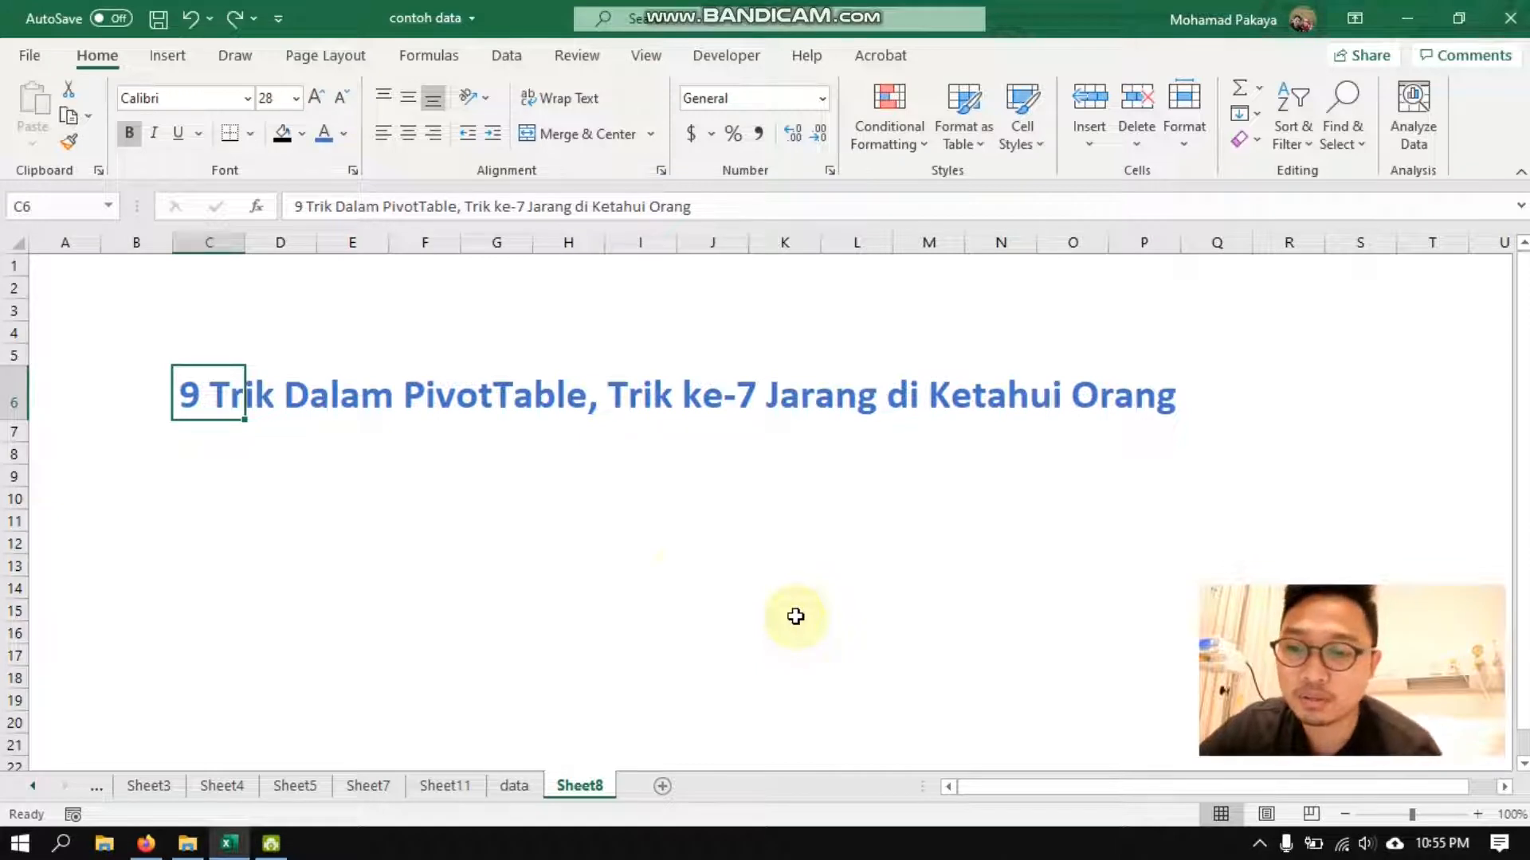
# - Examine PivotTable tricks 1 to 6 in the list on the data sheet
pyautogui.click(516, 789)
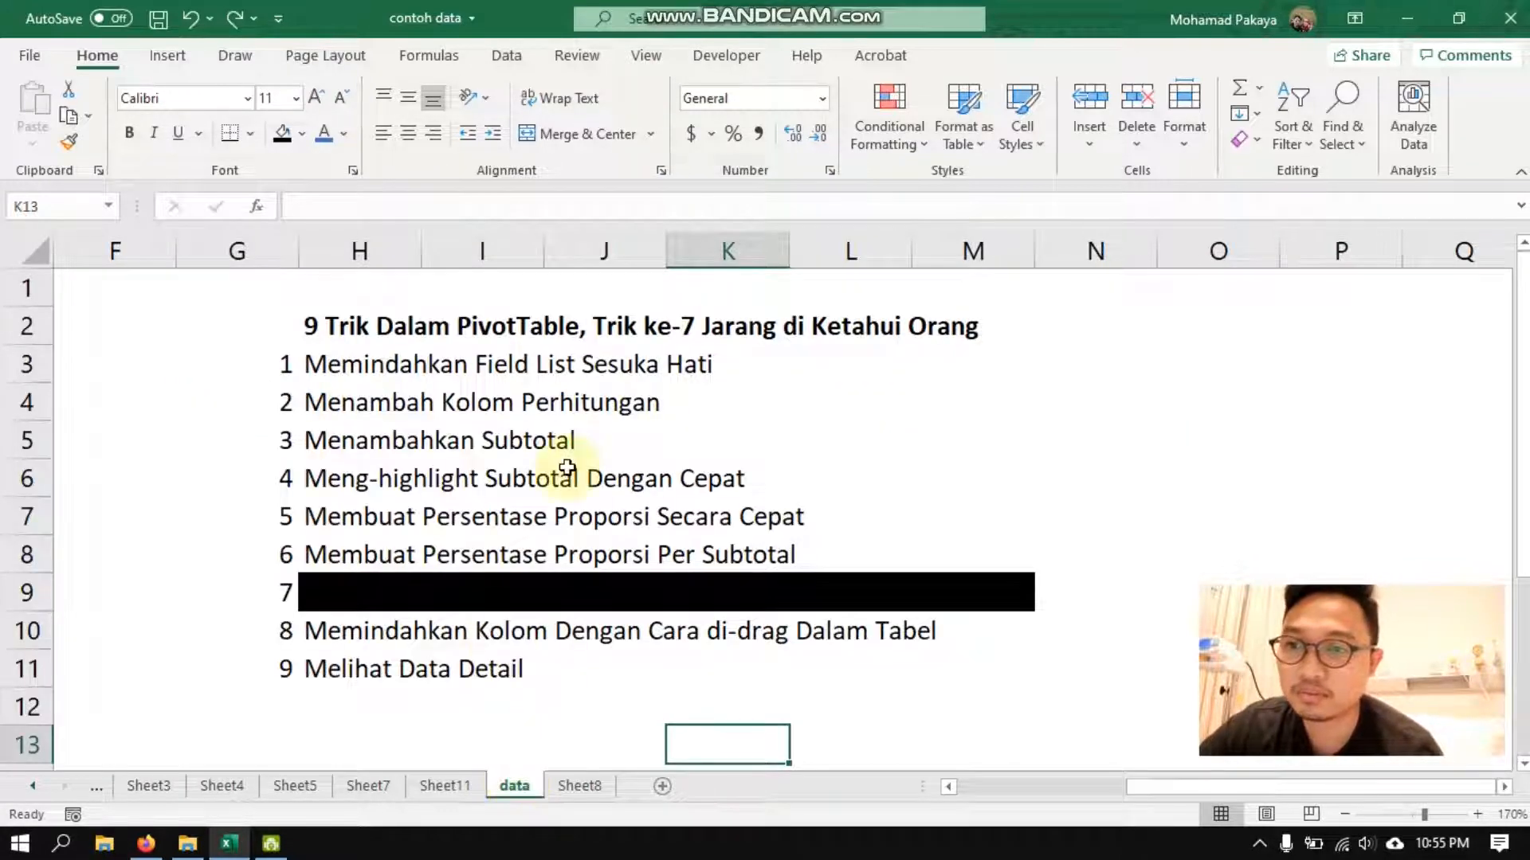
pyautogui.click(236, 363)
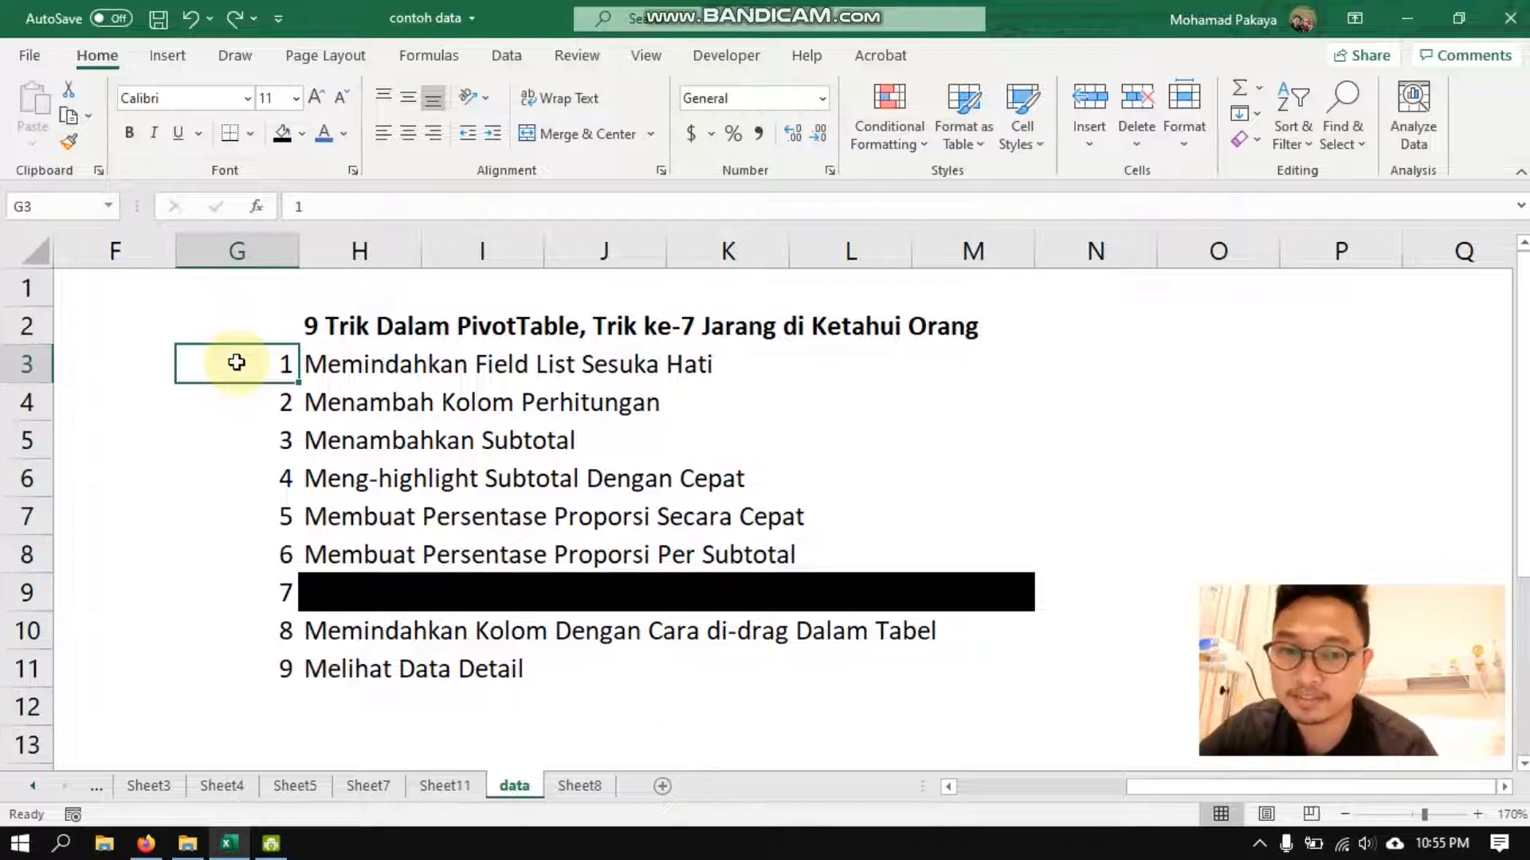
pyautogui.press('Right')
pyautogui.press('Right')
pyautogui.press('Right')
pyautogui.press('Right')
pyautogui.press('Right')
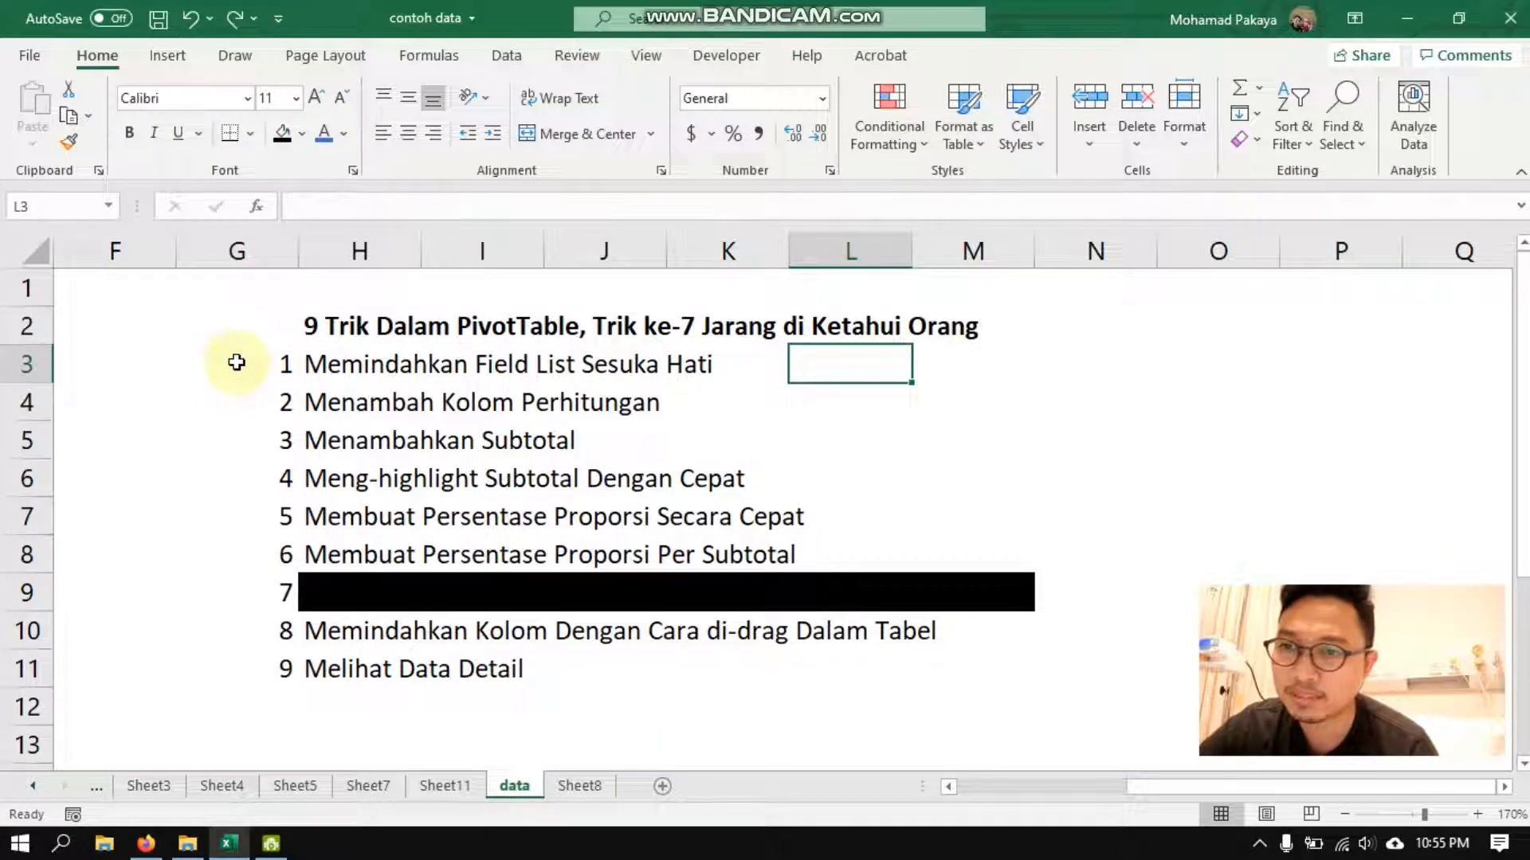
pyautogui.press('Down')
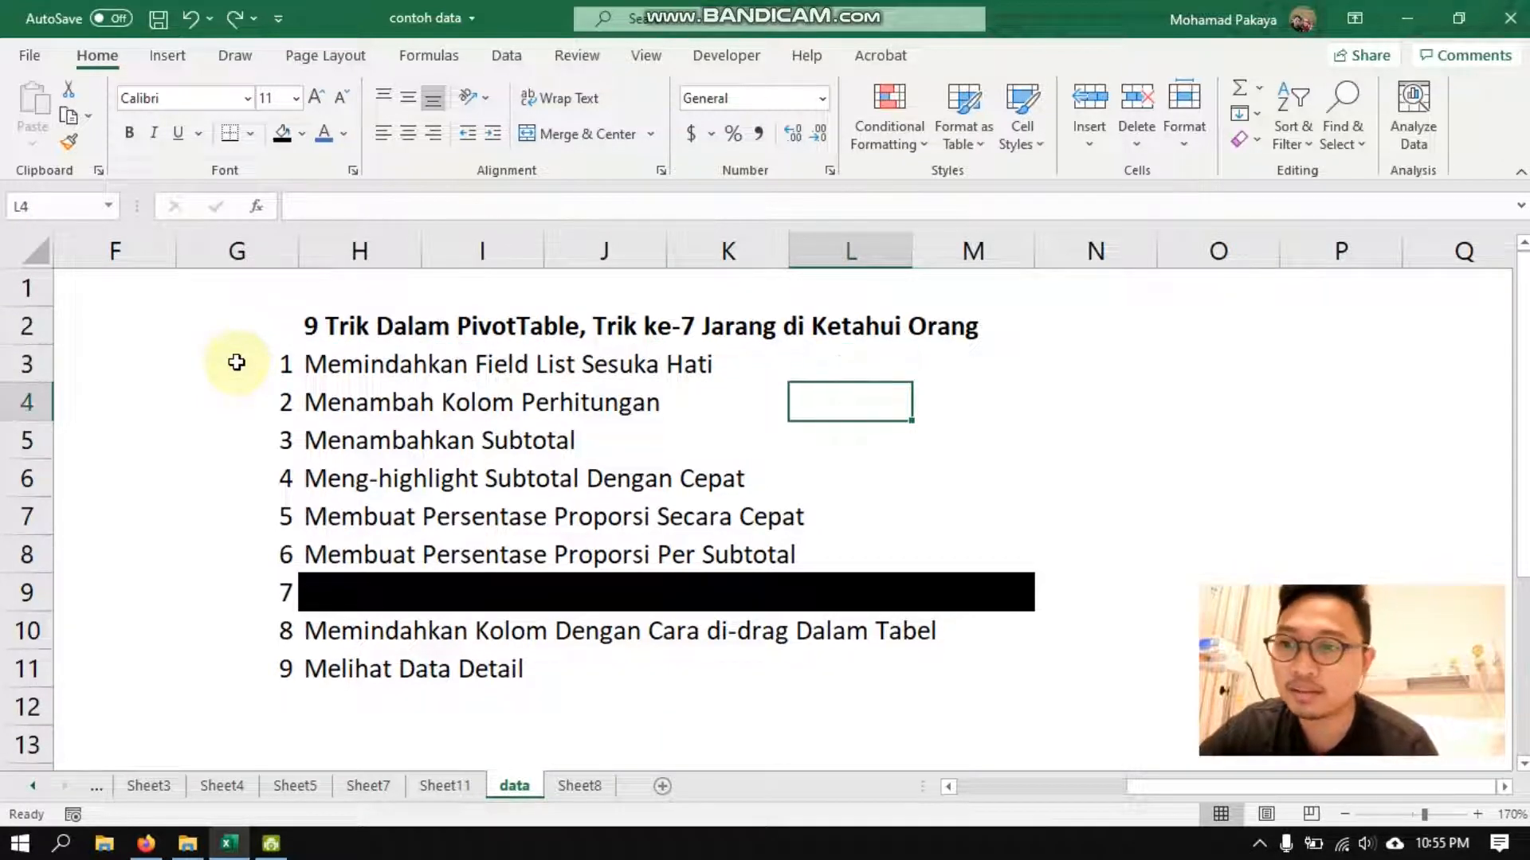
pyautogui.press('Down')
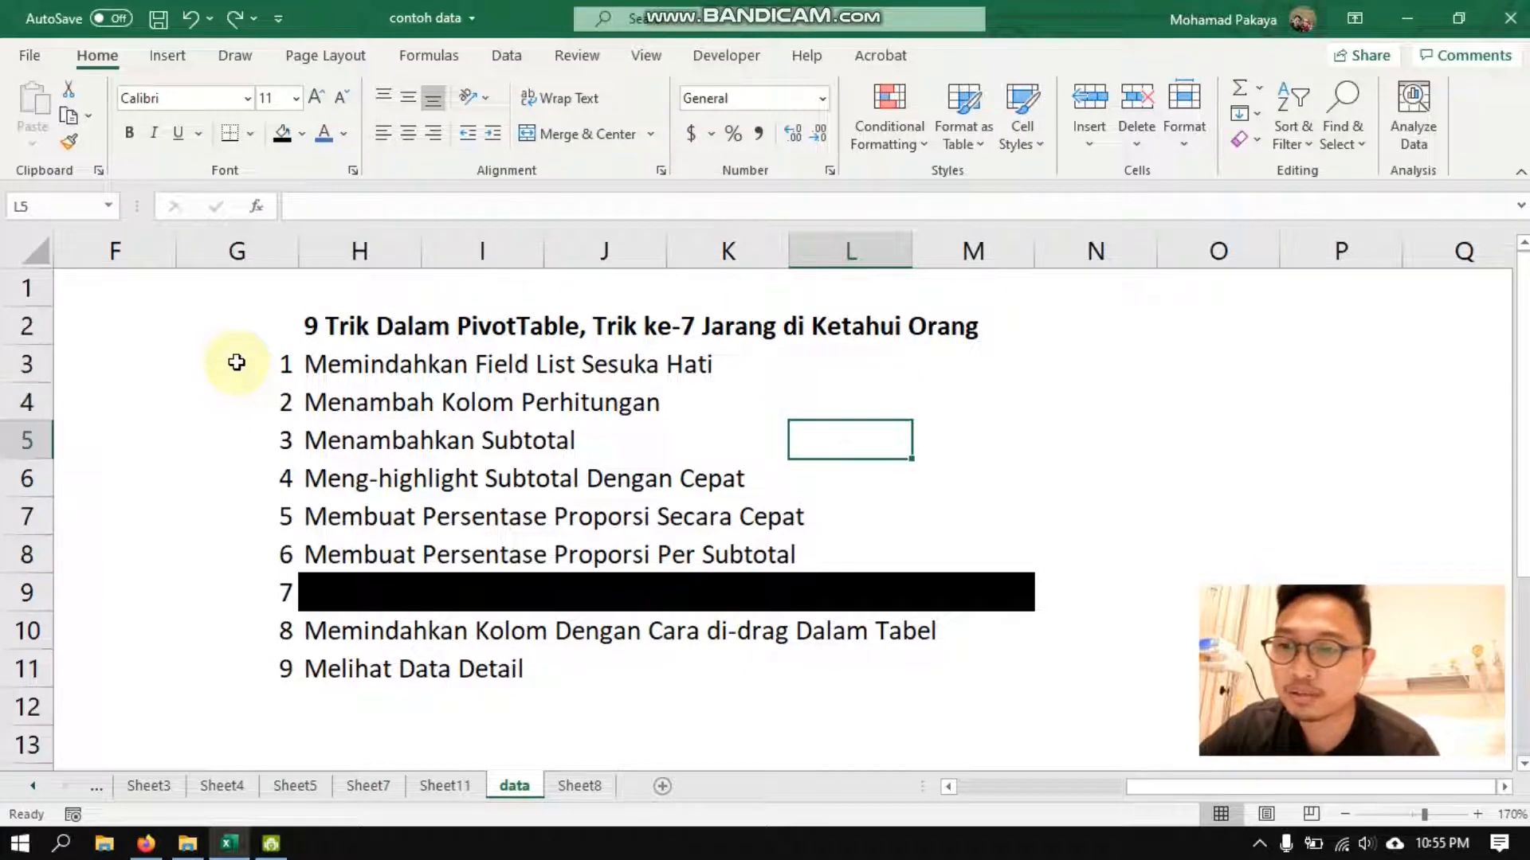
pyautogui.press('Left')
pyautogui.press('Right')
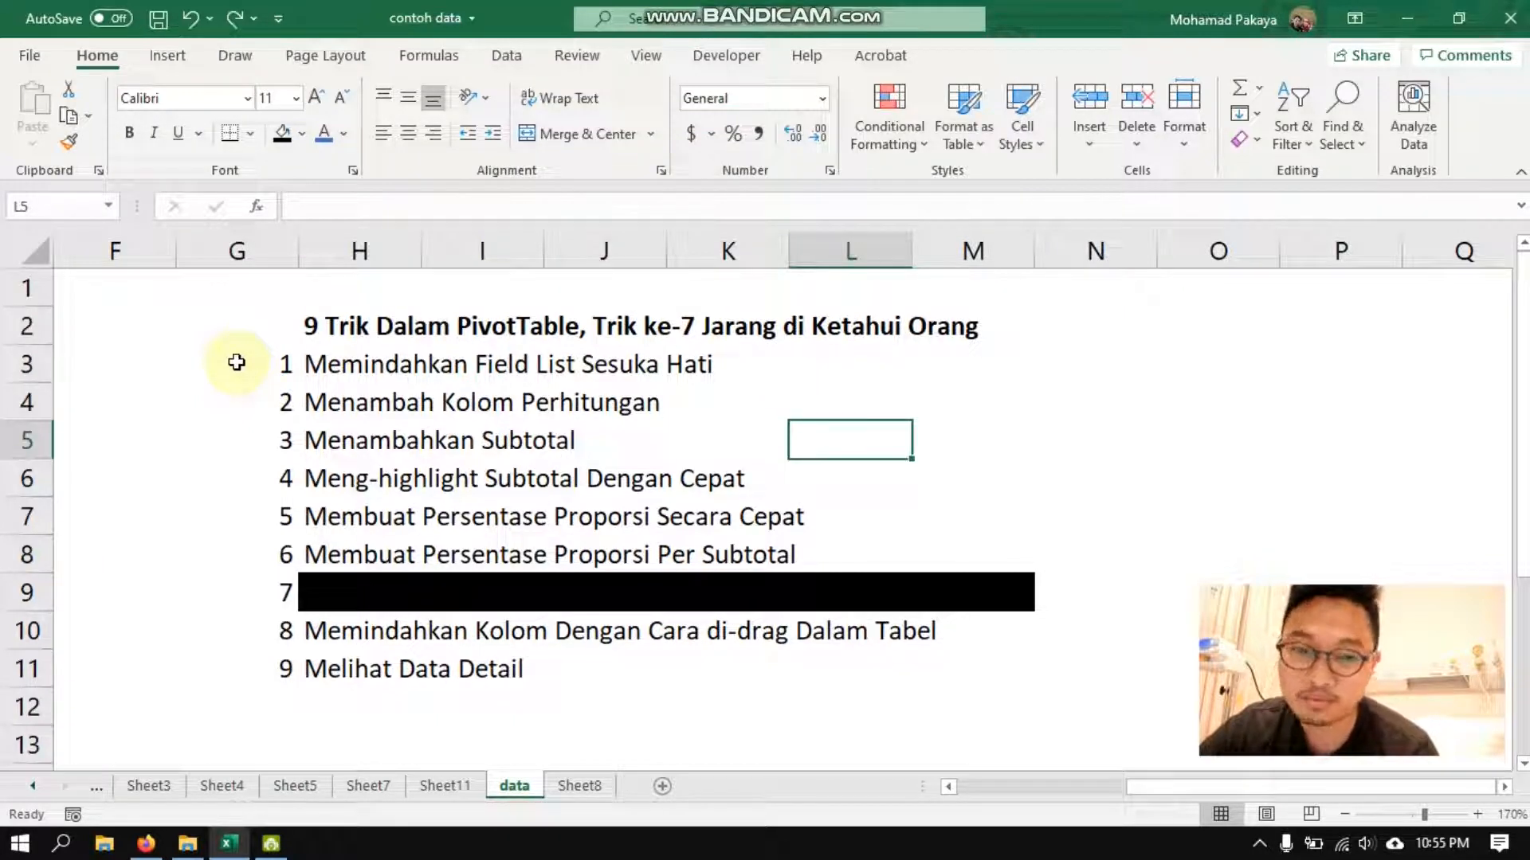
pyautogui.press('Down')
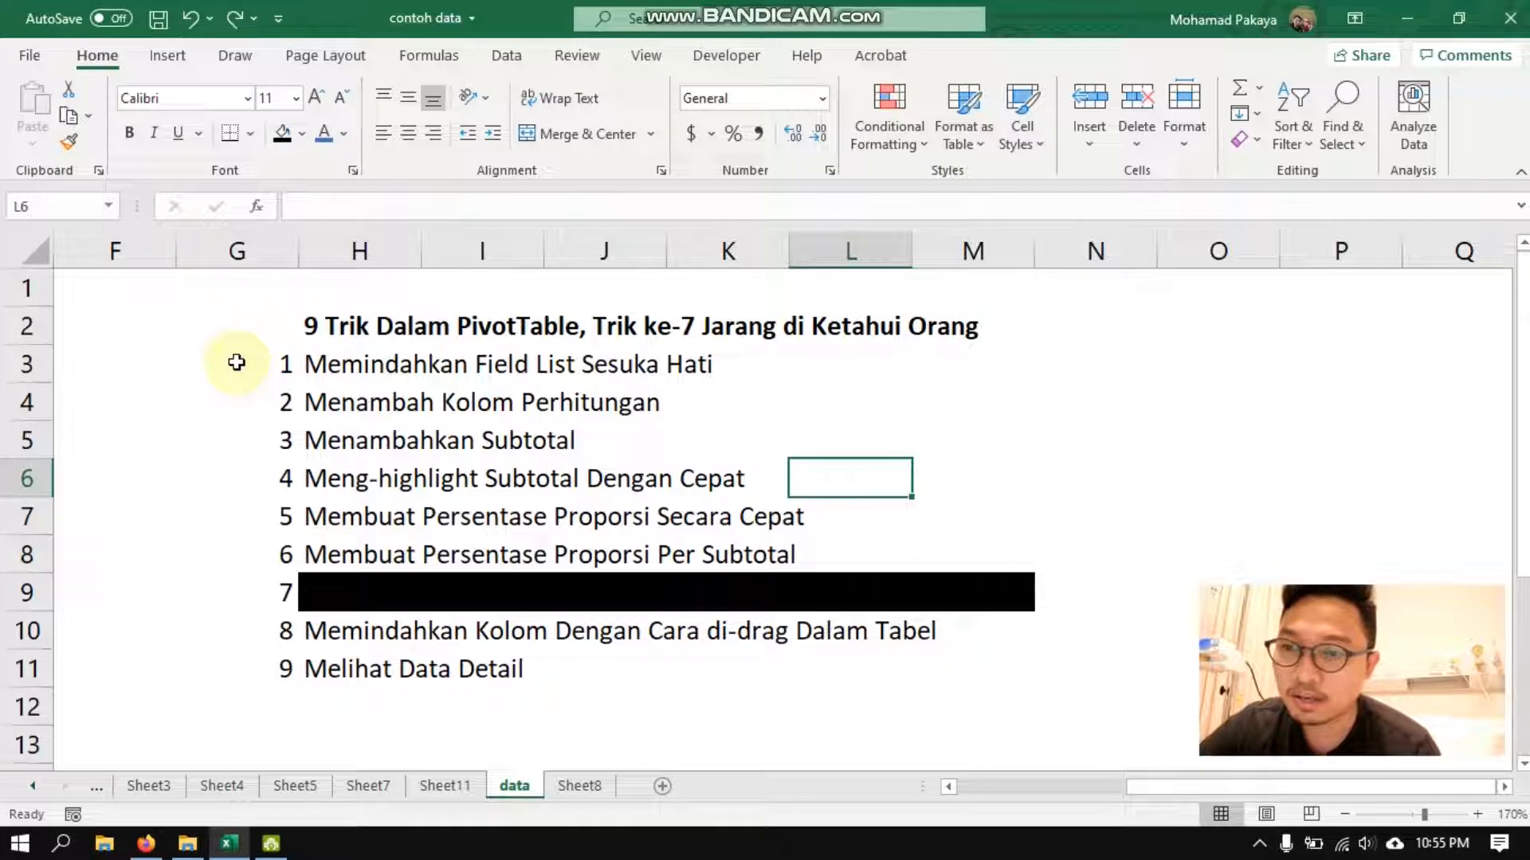
pyautogui.press('Down')
pyautogui.press('Right')
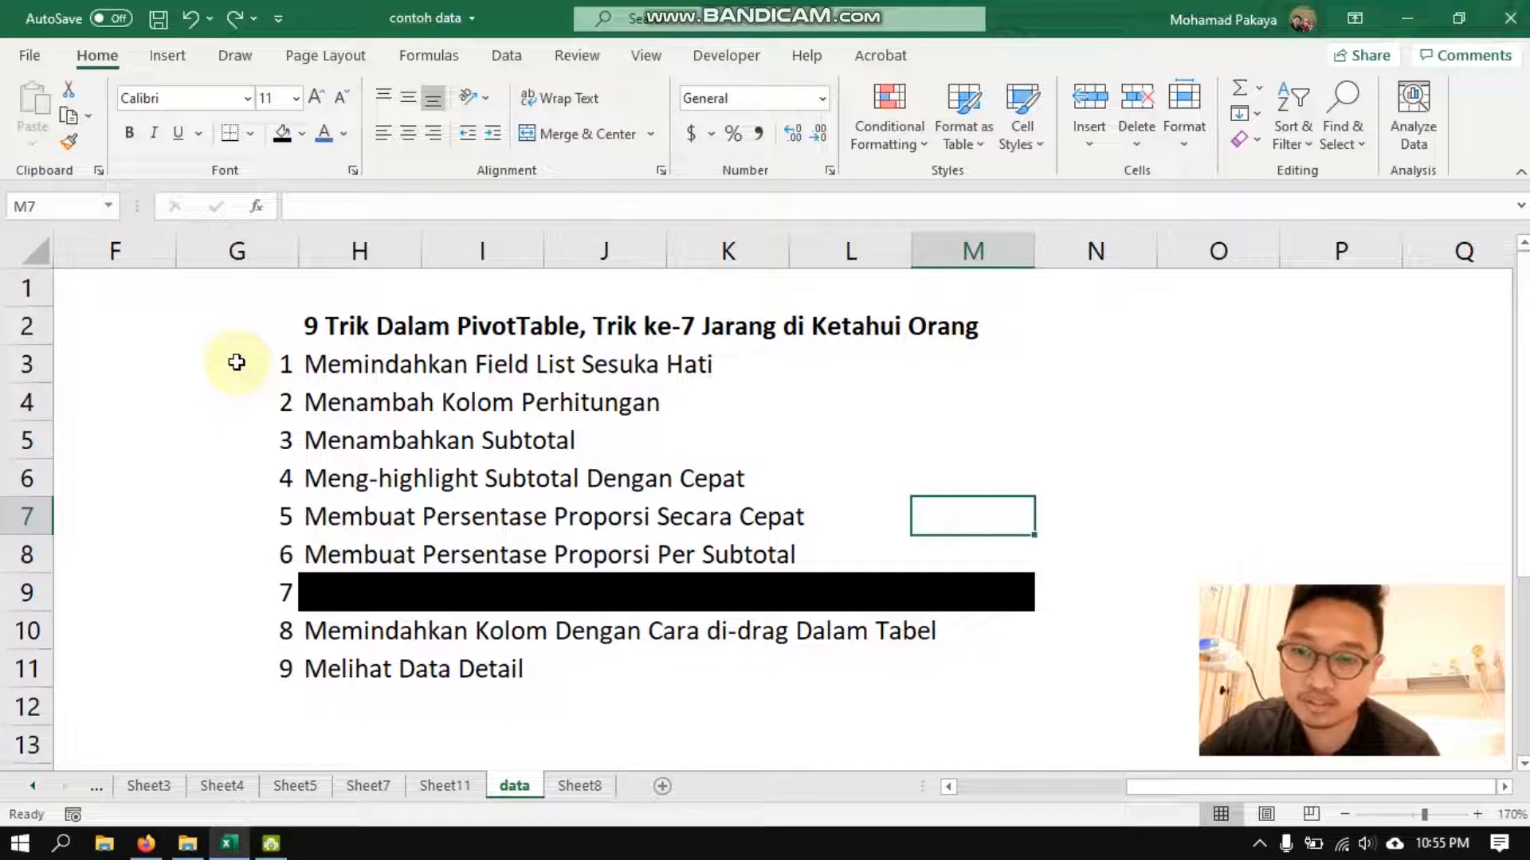
pyautogui.press('Down')
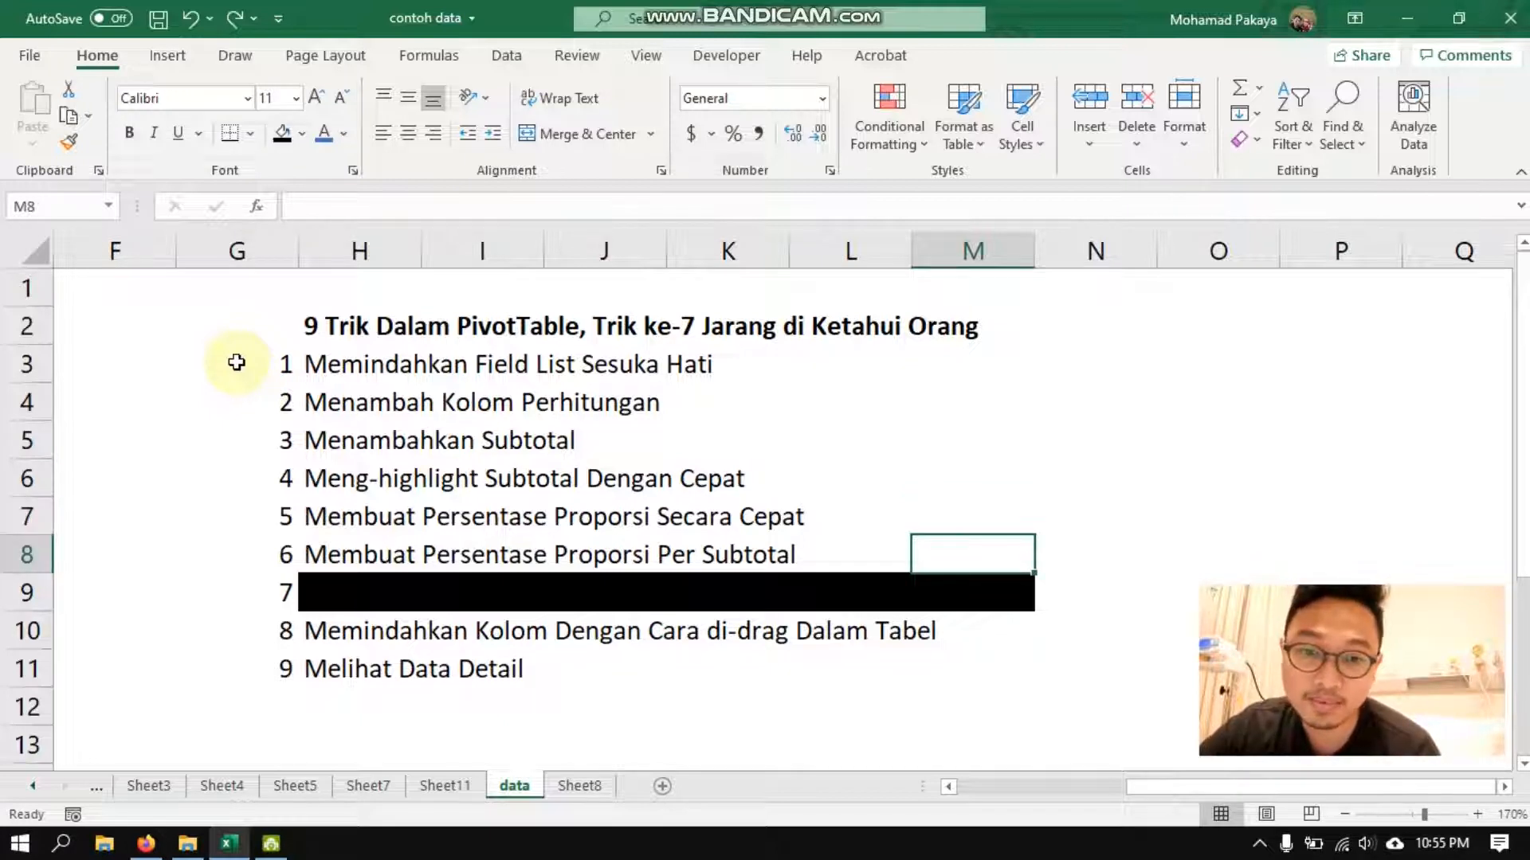
# - Examine the blacked-out entry 7 and tricks 8 and 9 at the end of the list
pyautogui.press('Down')
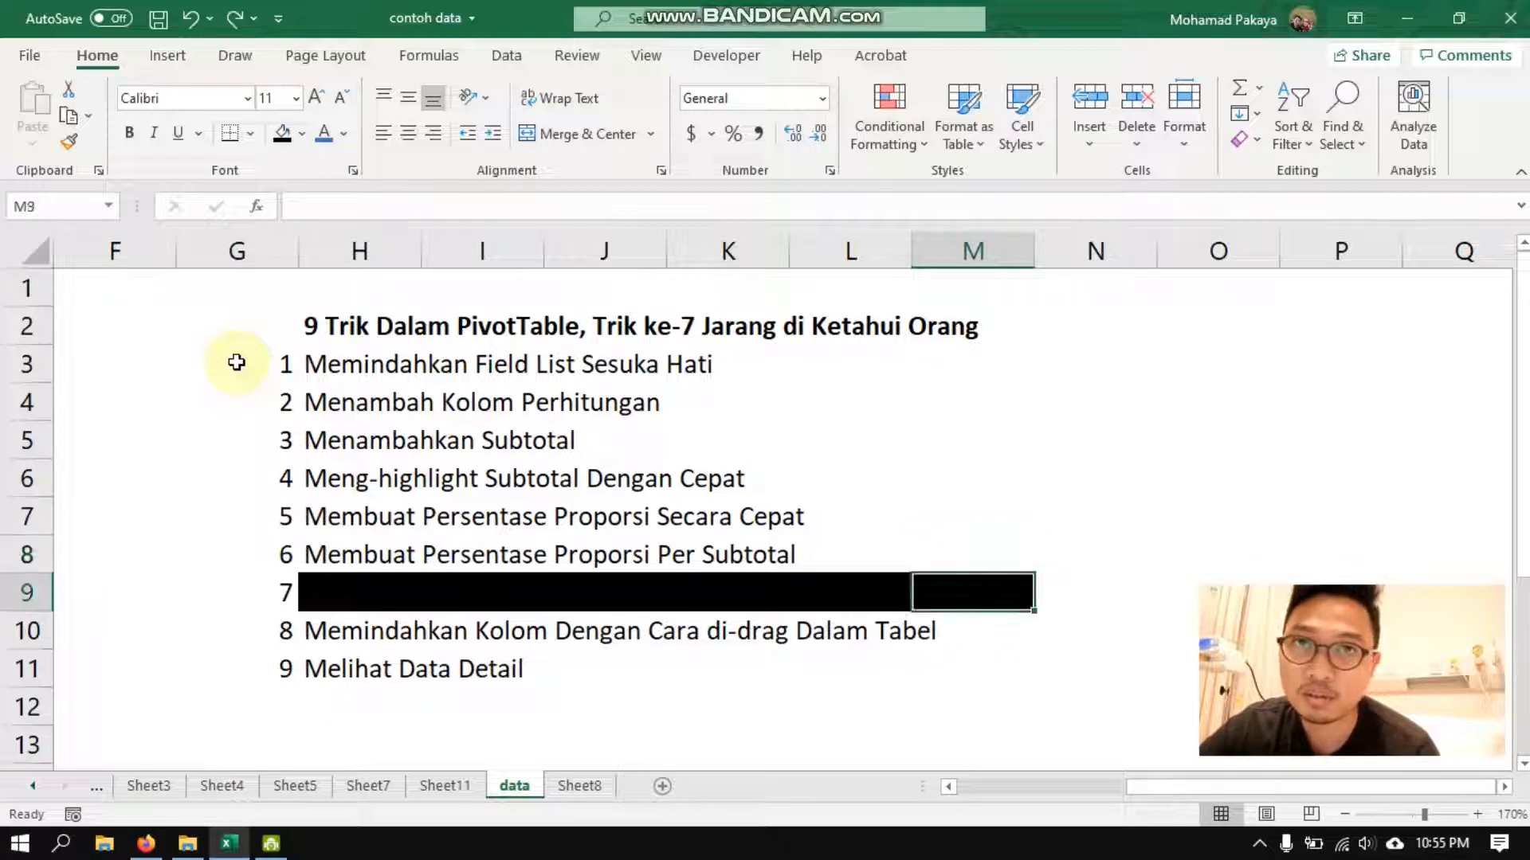
pyautogui.press('Left')
pyautogui.press('Left')
pyautogui.press('Left')
pyautogui.press('Left')
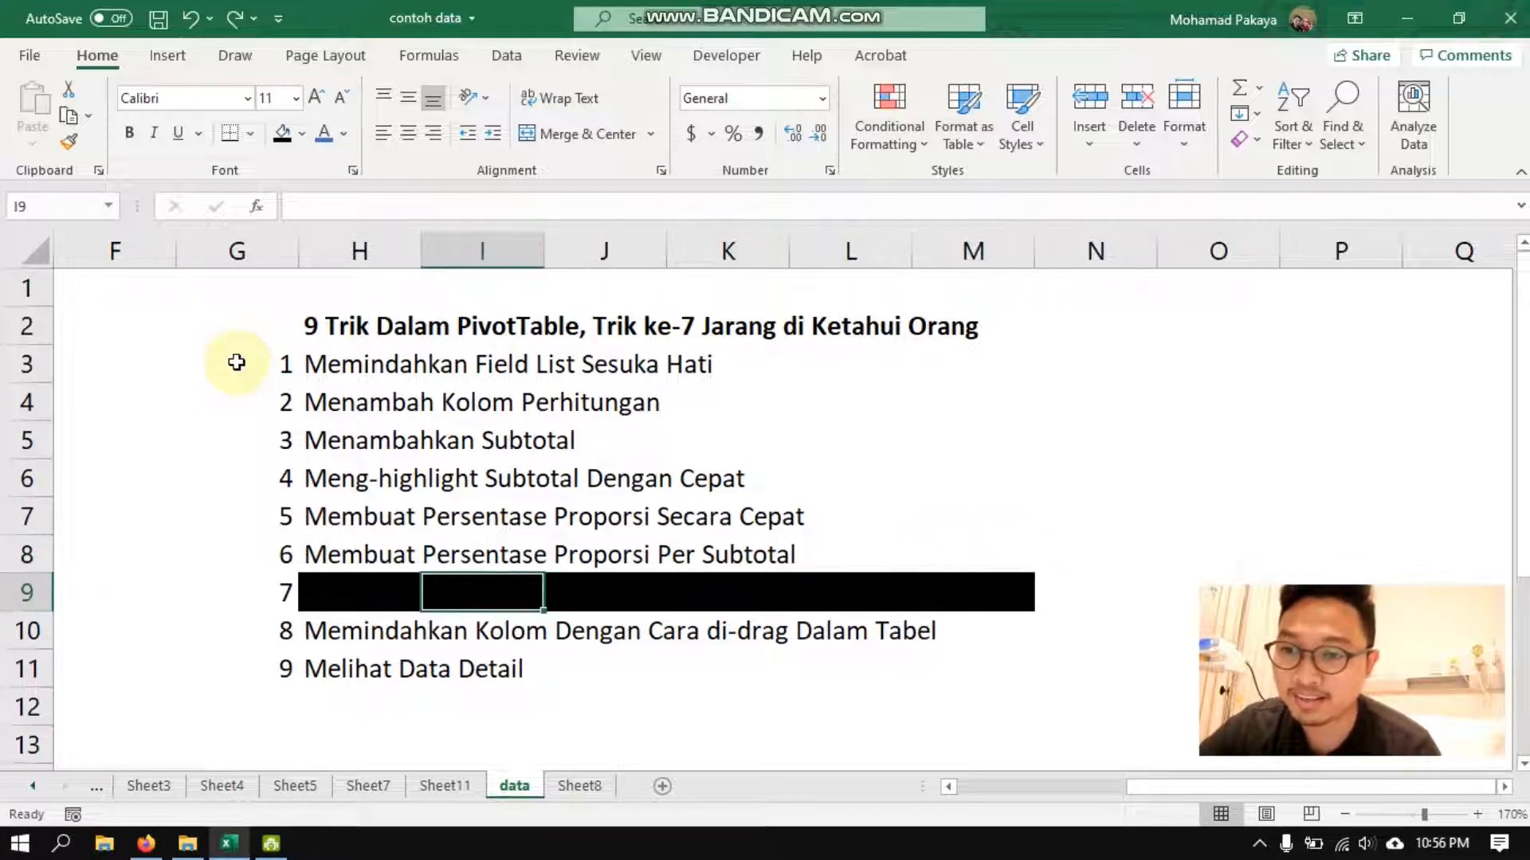
pyautogui.press('Right')
pyautogui.press('Right')
pyautogui.press('Right')
pyautogui.press('Right')
pyautogui.press('Right')
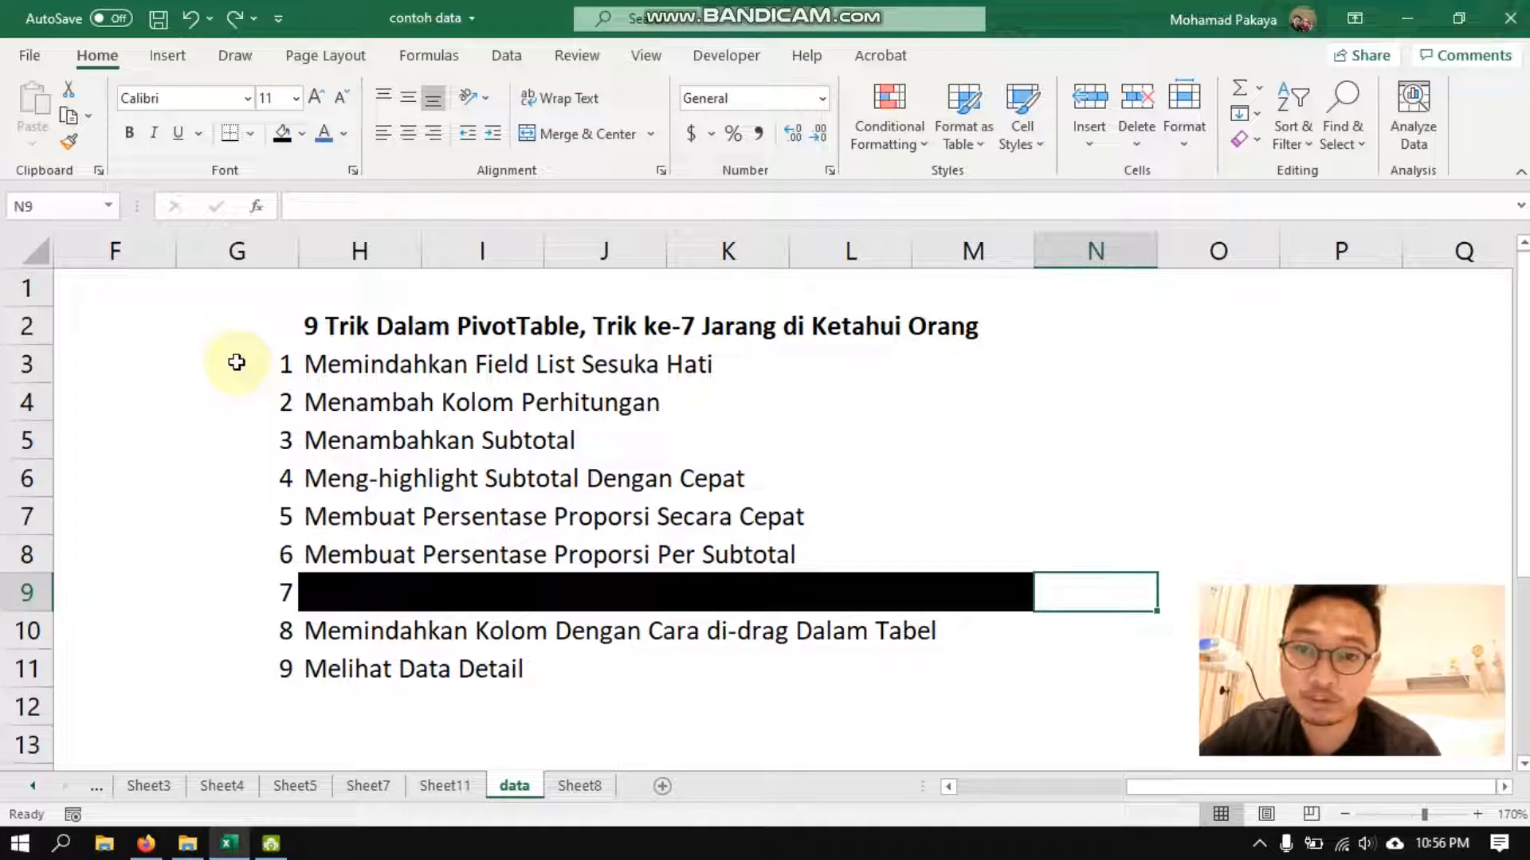
pyautogui.press('Down')
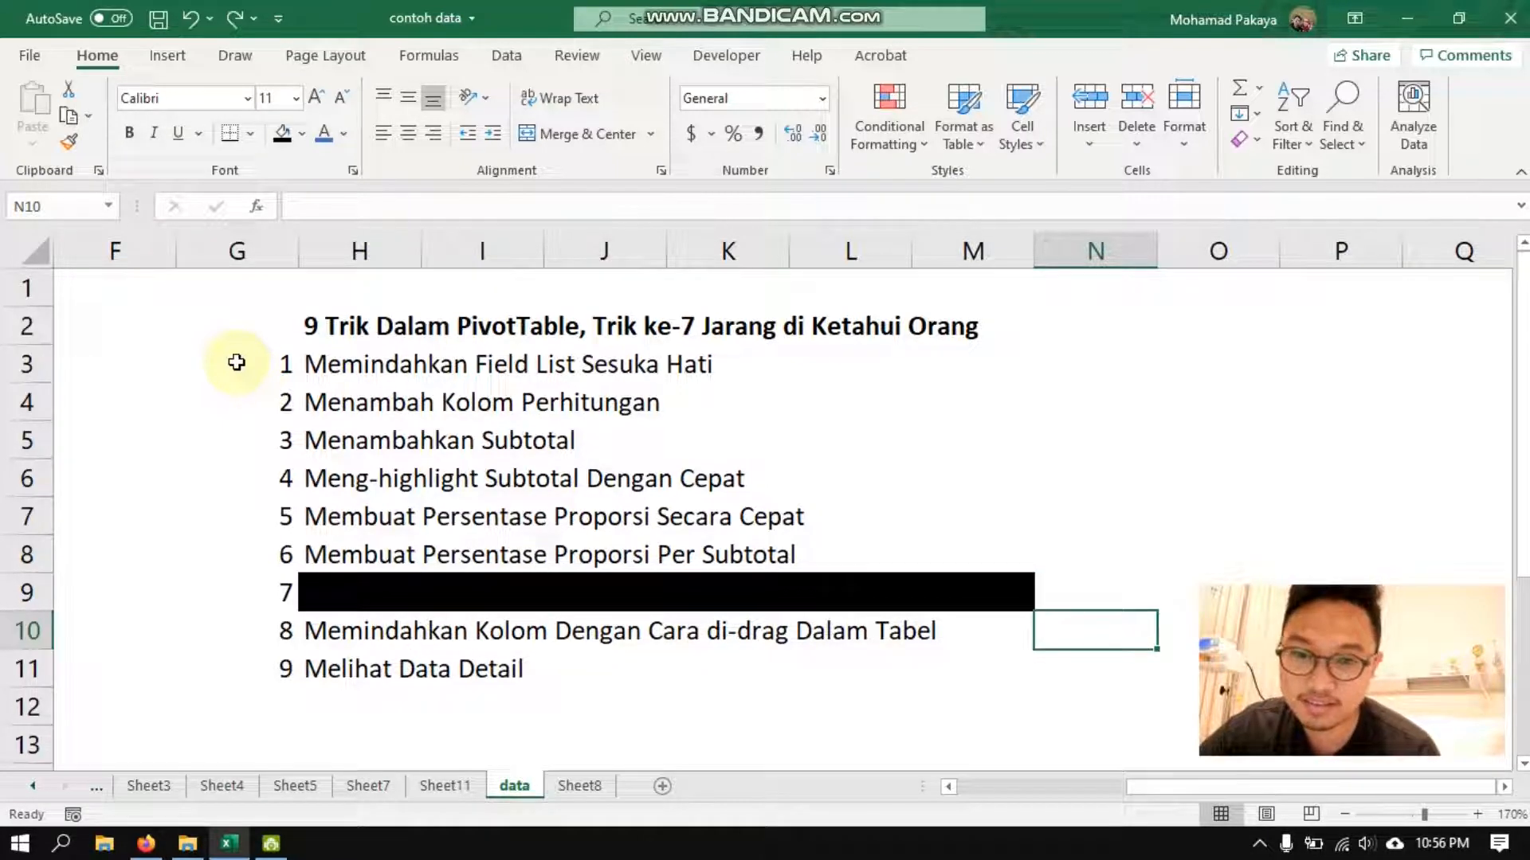
pyautogui.press('Left')
pyautogui.press('Right')
pyautogui.press('Left')
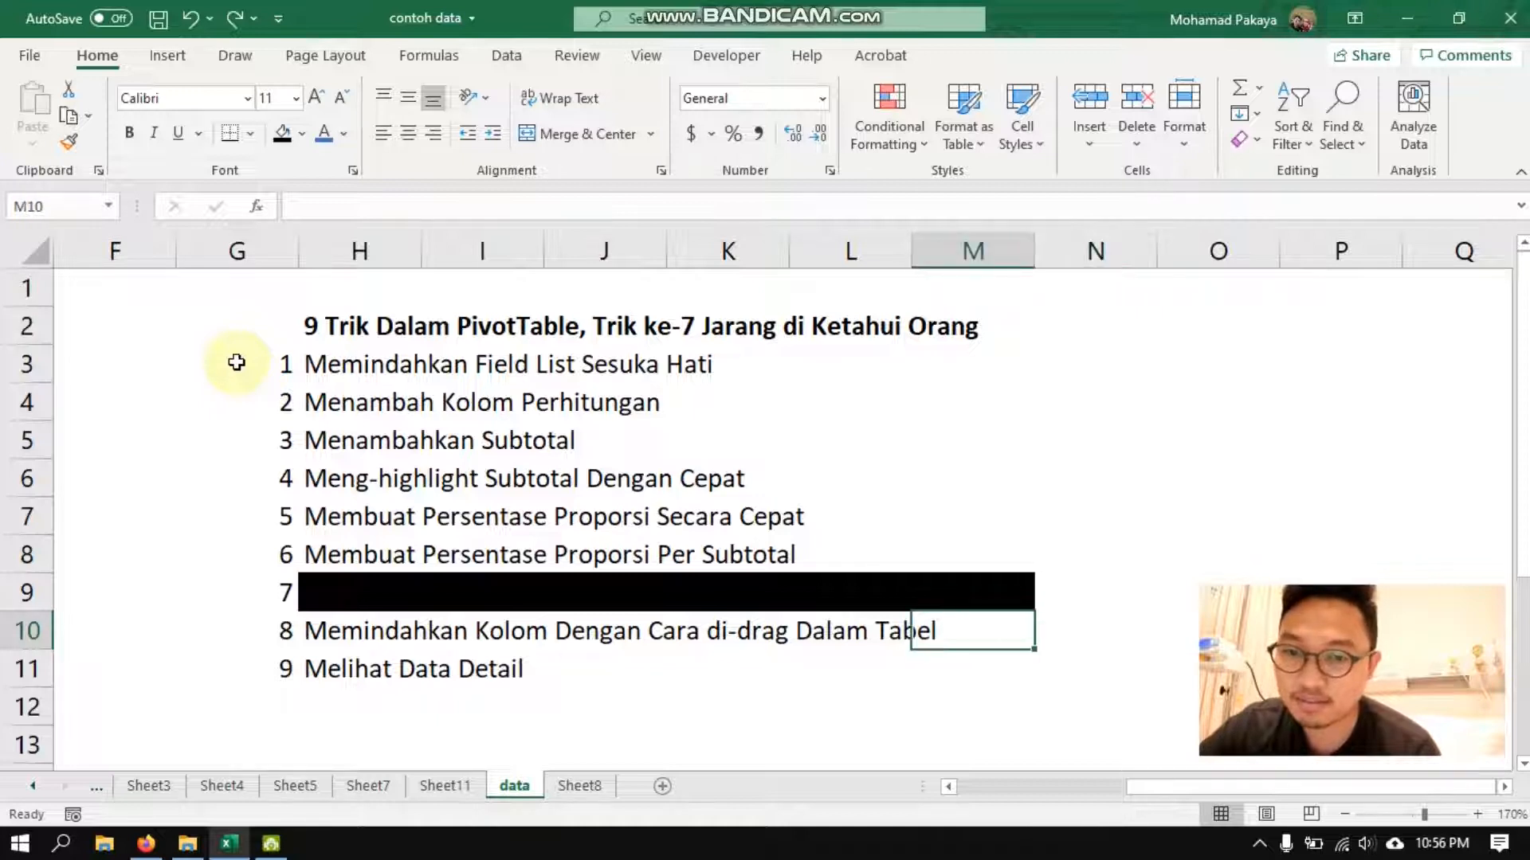
pyautogui.press('Down')
pyautogui.press('Left')
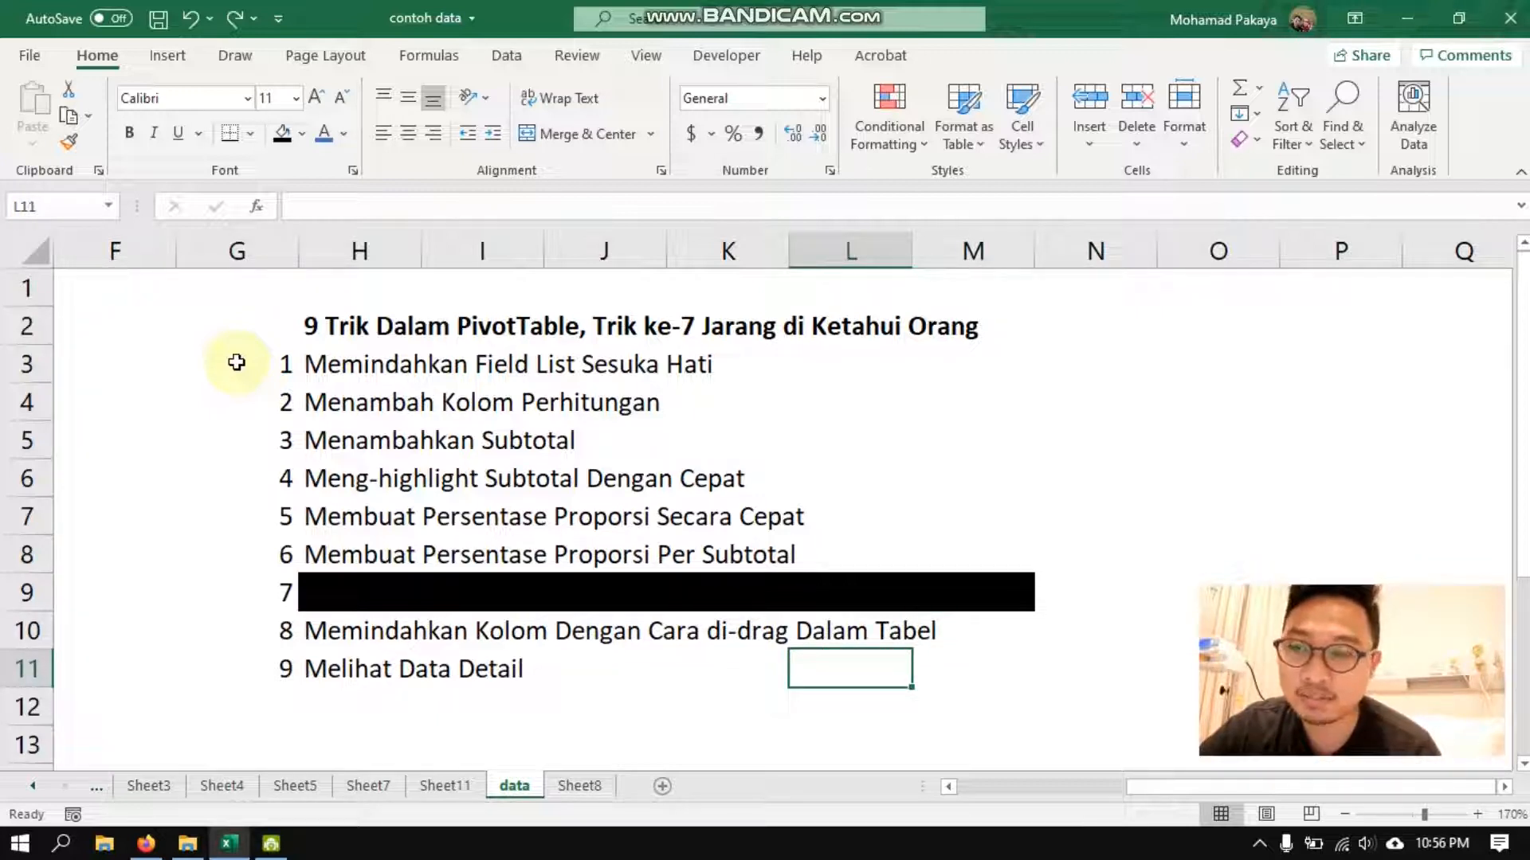
pyautogui.press('Left')
pyautogui.press('Left')
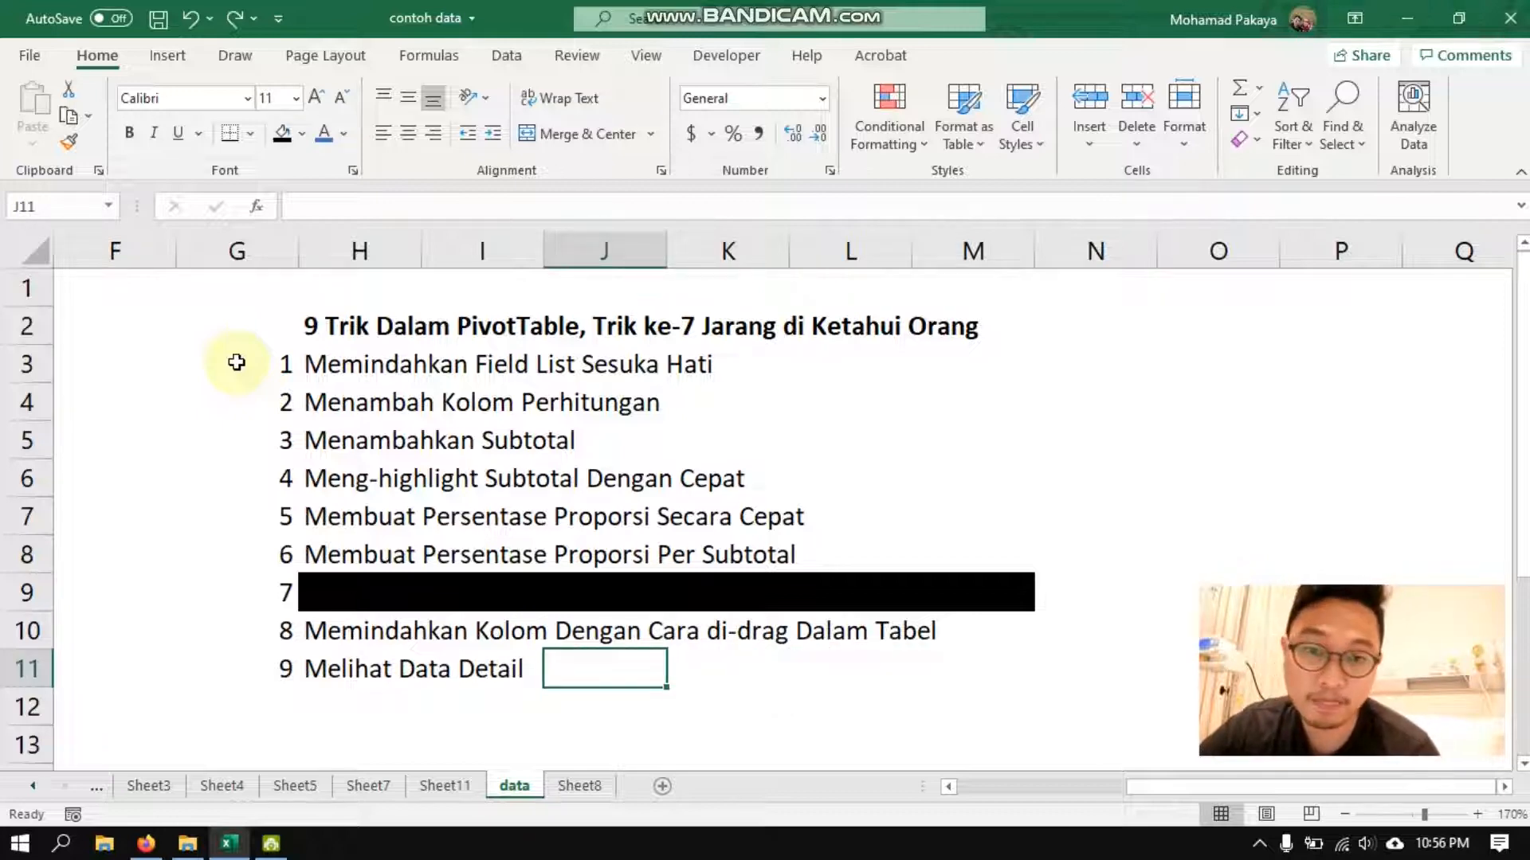
# - Create a PivotTable in a new worksheet from the sales table in range A1:E11 on the data sheet
pyautogui.press('Left')
pyautogui.press('Left')
pyautogui.press('Left')
pyautogui.press('Left')
pyautogui.press('Left')
pyautogui.press('Left')
pyautogui.press('Left')
pyautogui.press('Left')
pyautogui.press('Left')
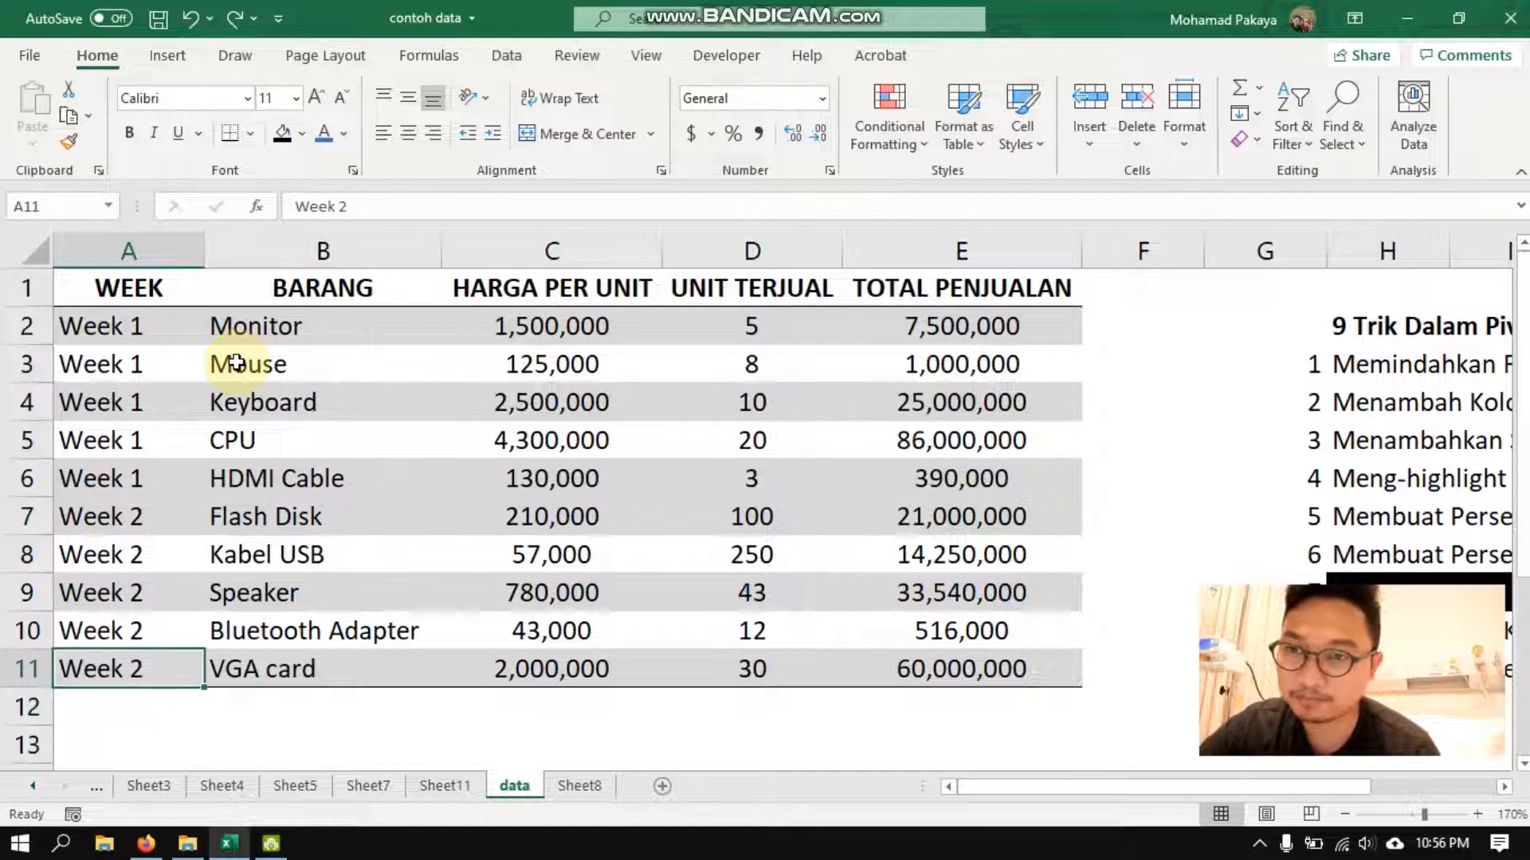
pyautogui.press('Up')
pyautogui.press('Up')
pyautogui.press('Up')
pyautogui.press('Up')
pyautogui.press('Up')
pyautogui.press('Up')
pyautogui.press('Up')
pyautogui.press('Up')
pyautogui.press('Up')
pyautogui.press('Up')
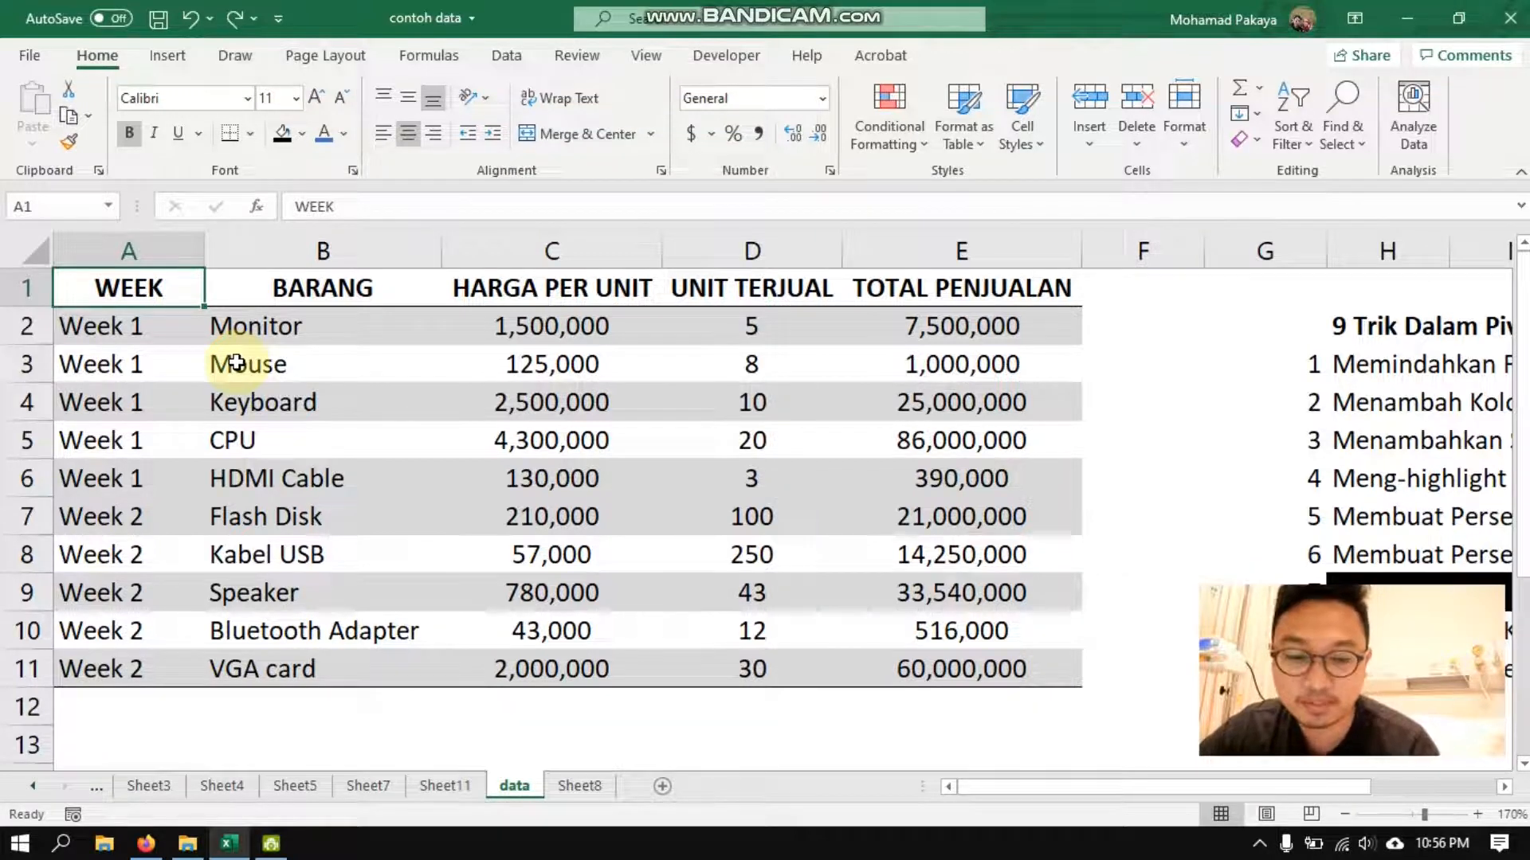
pyautogui.hotkey('shift', 'Right')
pyautogui.hotkey('shift', 'Right')
pyautogui.hotkey('shift', 'Right')
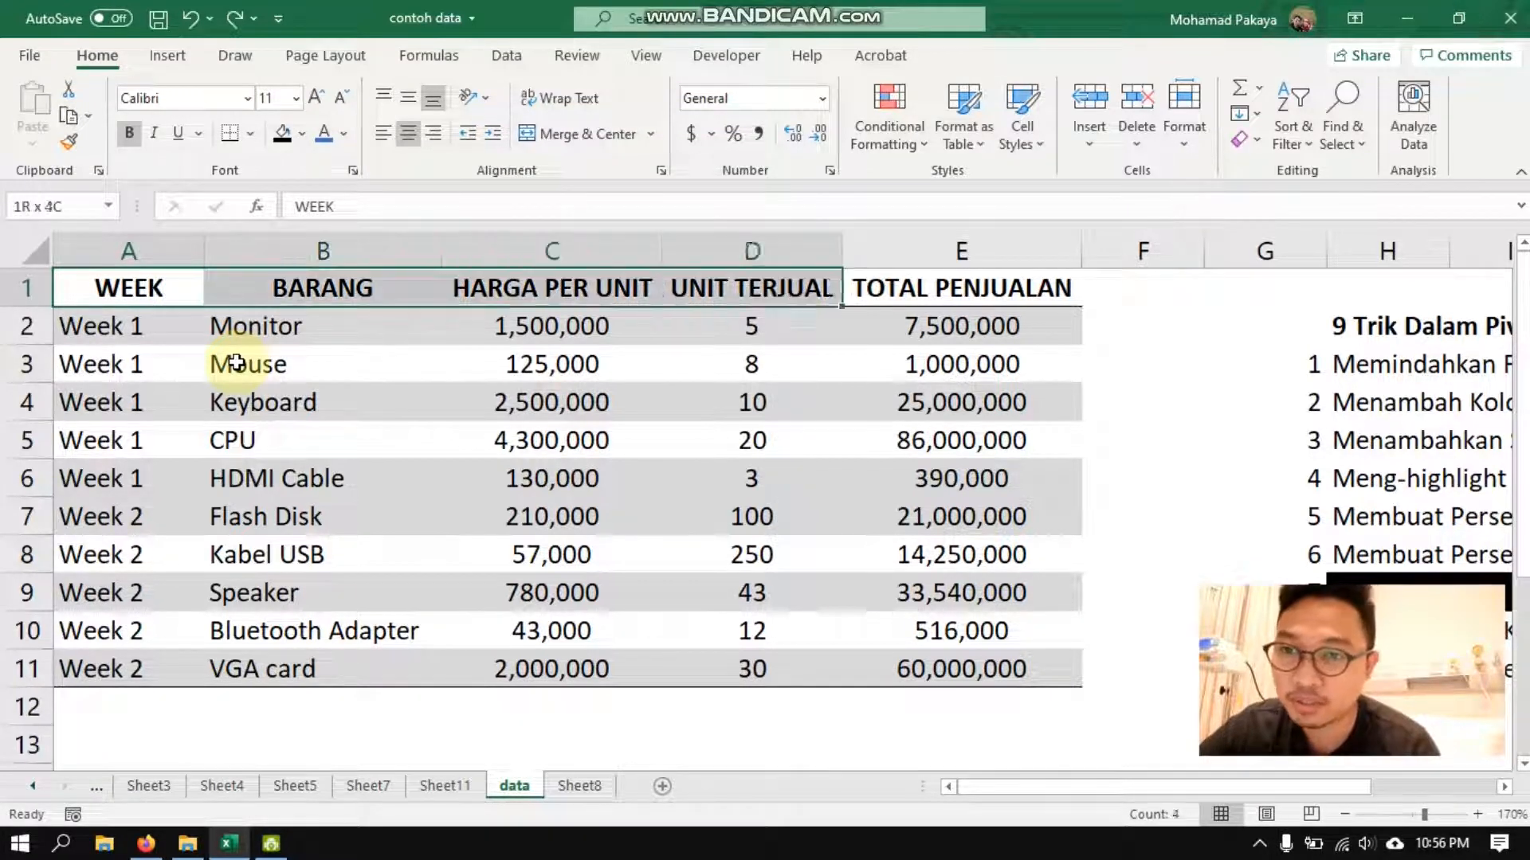
pyautogui.hotkey('shift', 'Right')
pyautogui.hotkey('shift', 'Down')
pyautogui.hotkey('shift', 'Down')
pyautogui.hotkey('shift', 'Down')
pyautogui.hotkey('shift', 'Down')
pyautogui.hotkey('shift', 'Down')
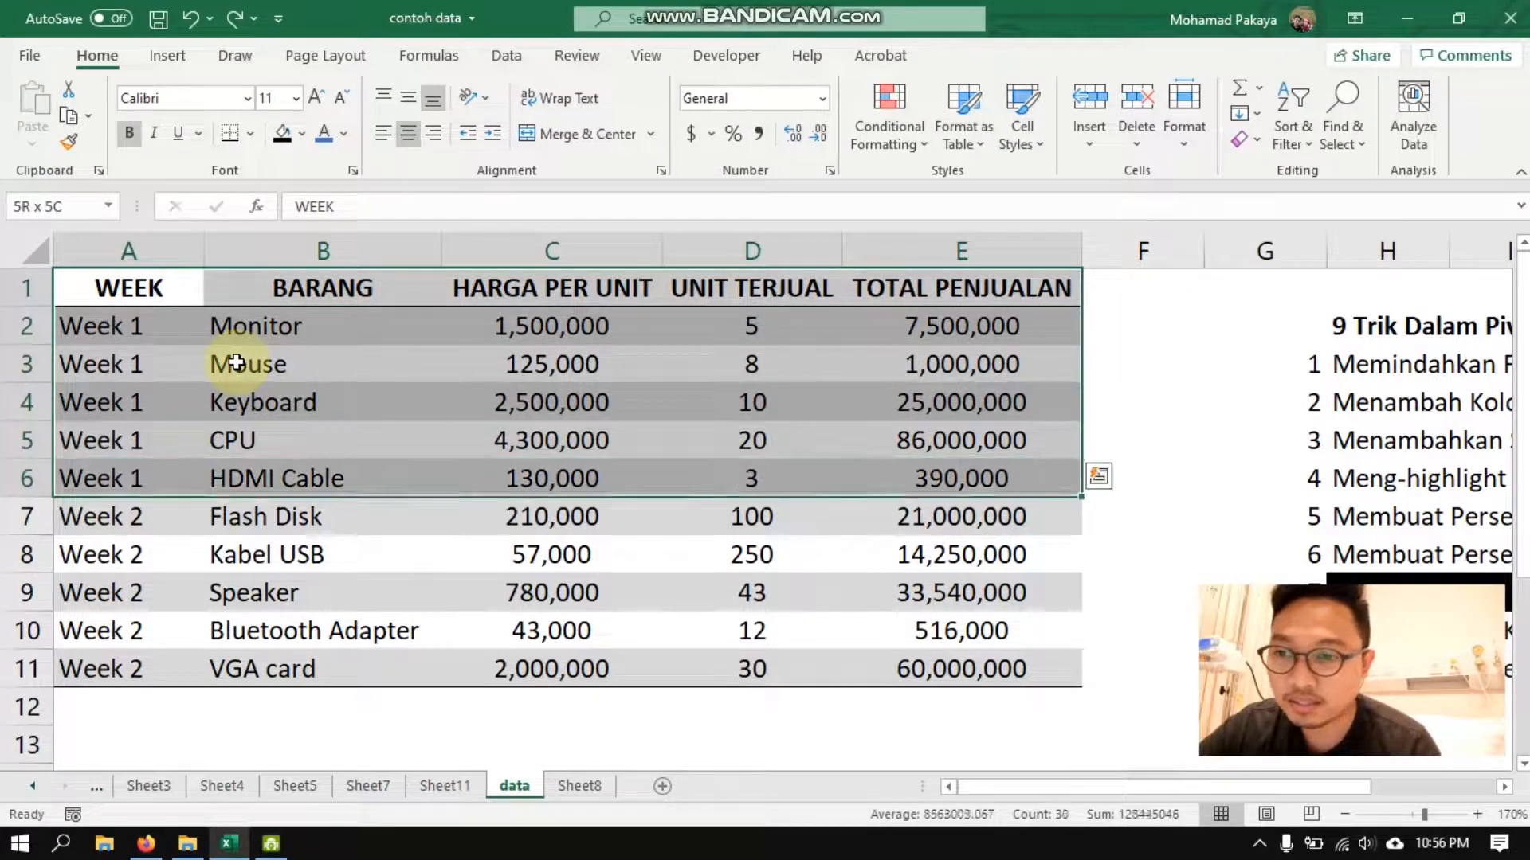
pyautogui.hotkey('shift', 'Down')
pyautogui.hotkey('shift', 'Down')
pyautogui.hotkey('shift', 'Down')
pyautogui.hotkey('shift', 'Down')
pyautogui.hotkey('shift', 'Down')
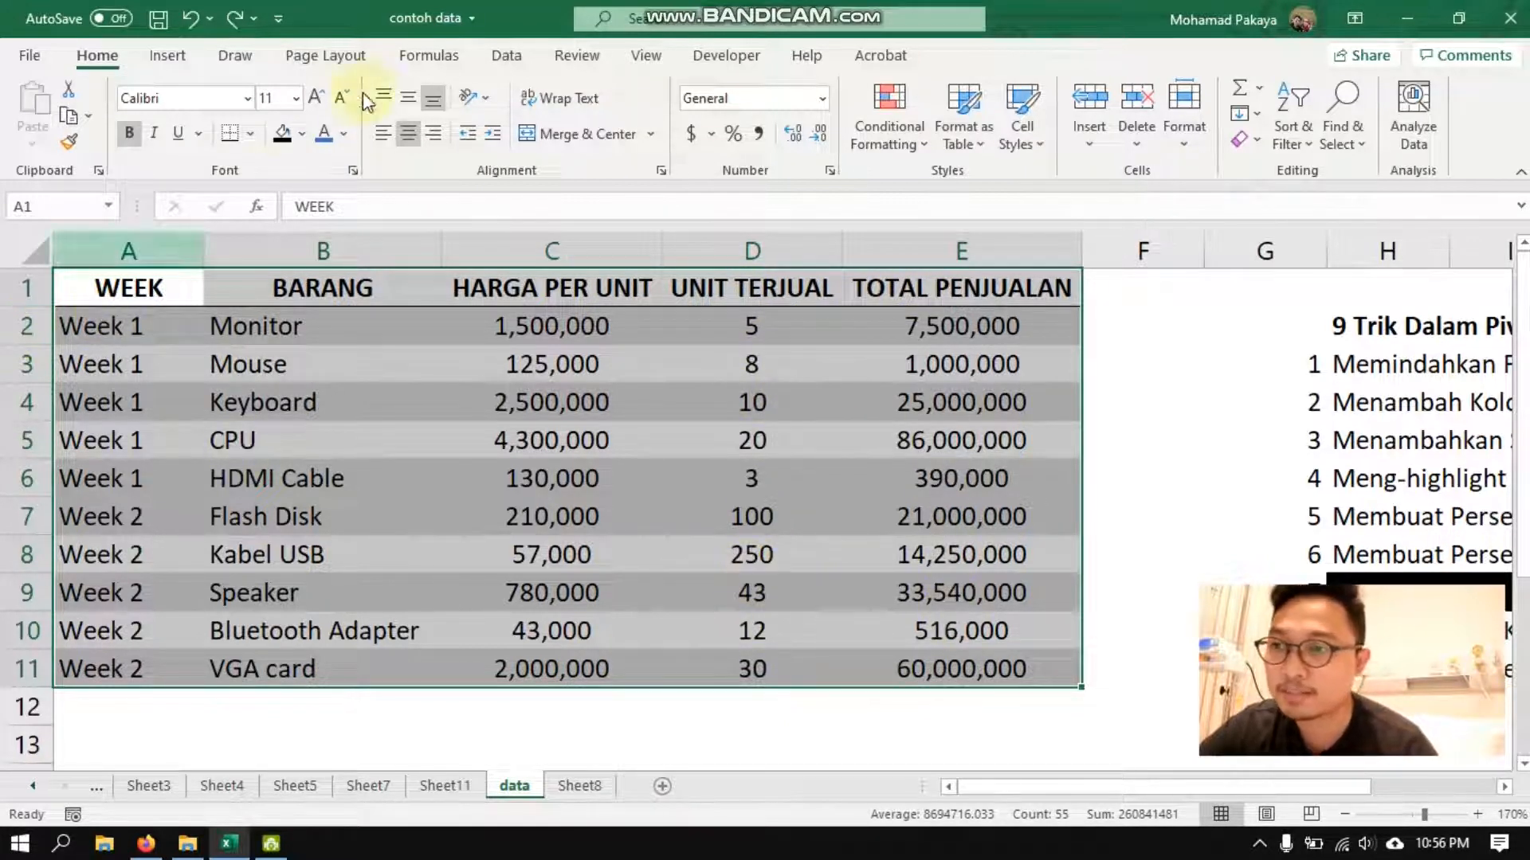
pyautogui.click(185, 60)
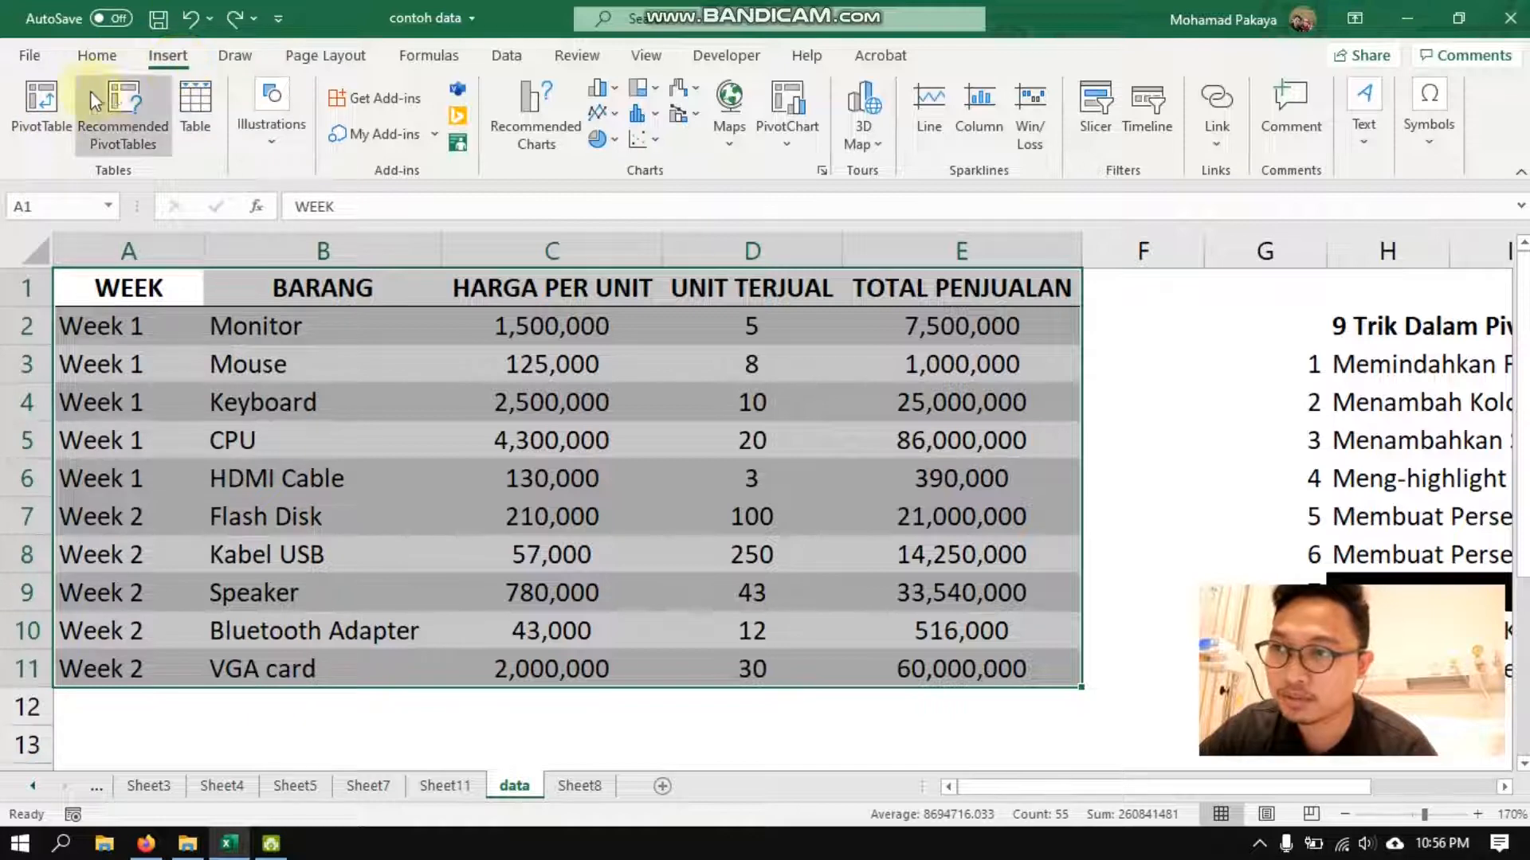
pyautogui.click(49, 105)
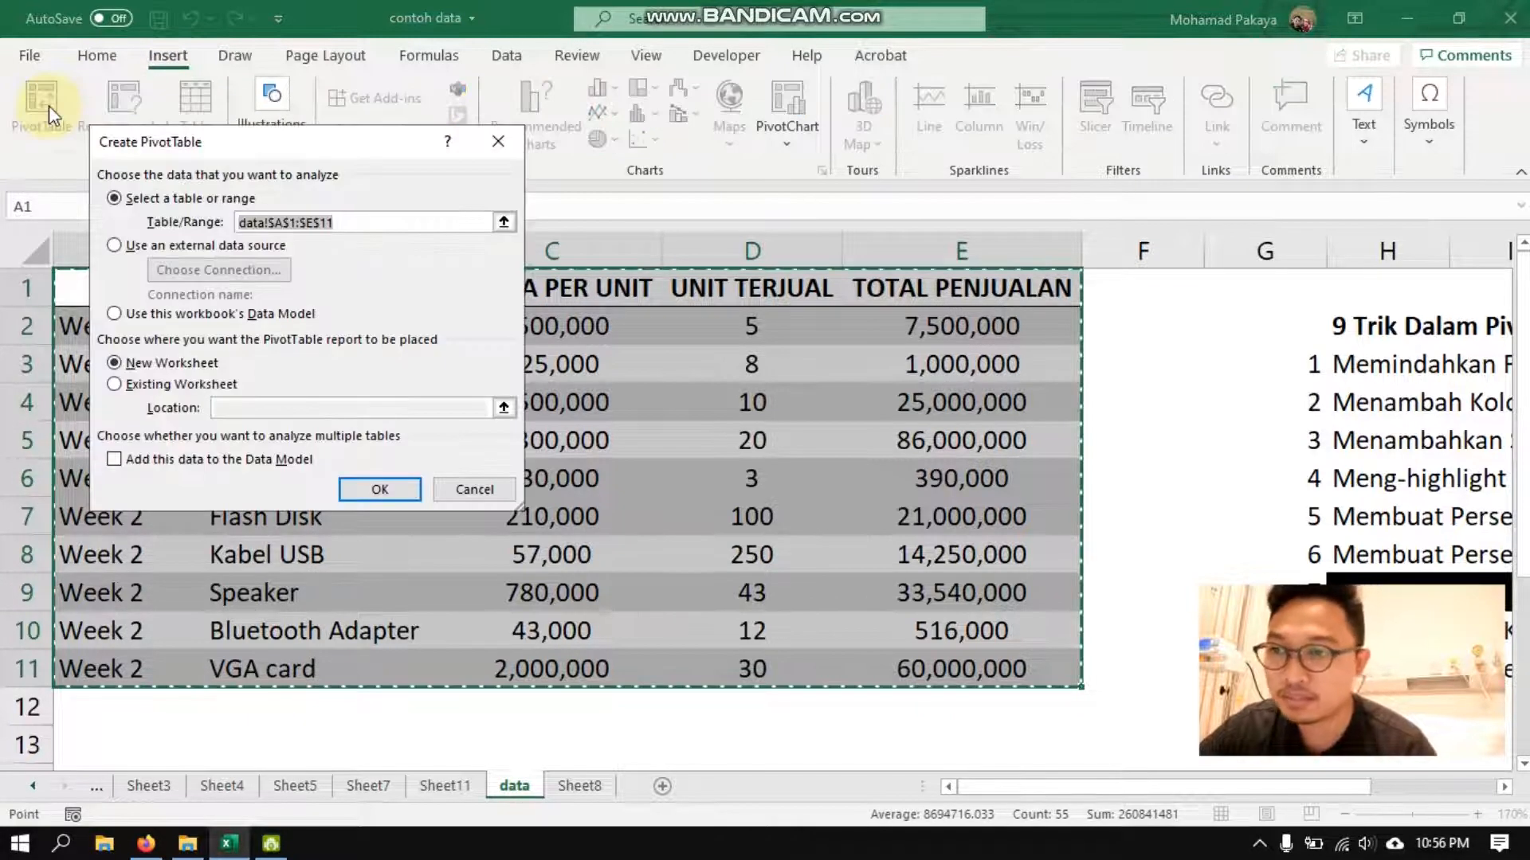
pyautogui.click(380, 490)
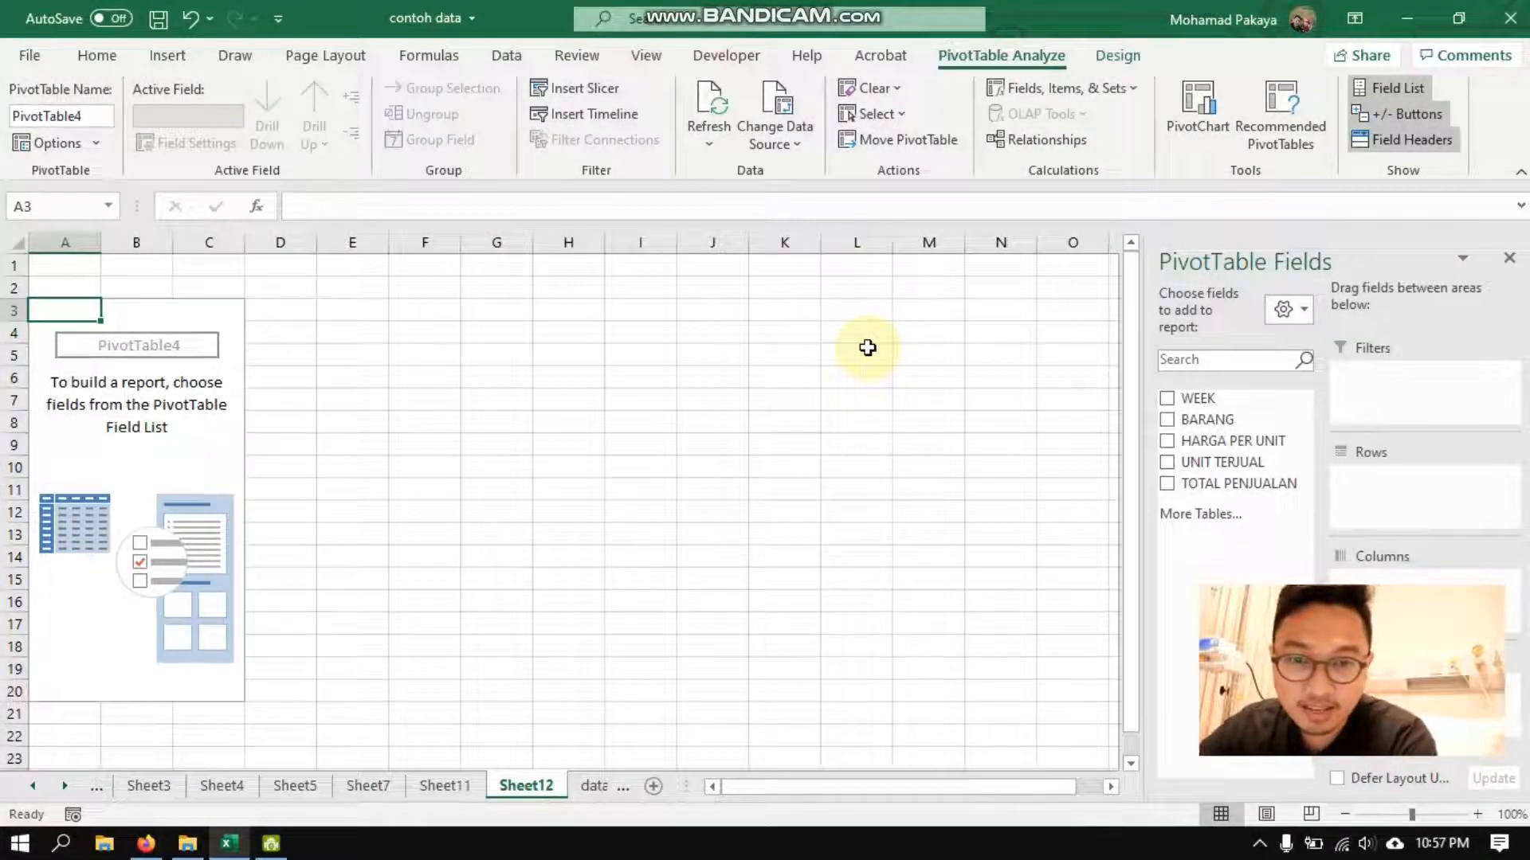
# - Return to the trick list on the data sheet and examine the first trick, Memindahkan Field List Sesuka Hati
pyautogui.click(596, 786)
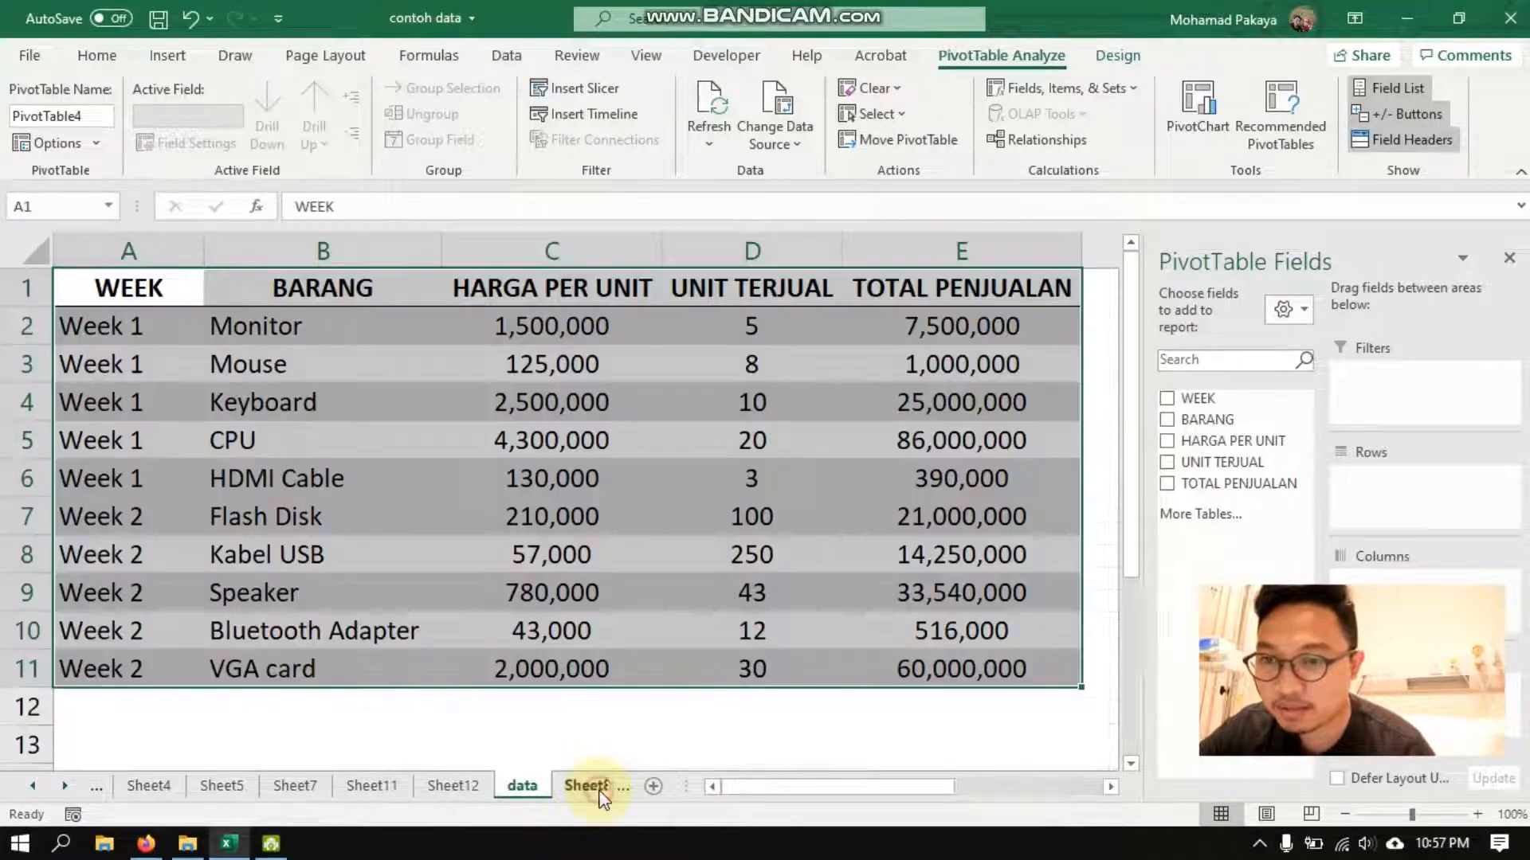
pyautogui.click(1248, 476)
pyautogui.press('Right')
pyautogui.press('Right')
pyautogui.press('Right')
pyautogui.press('Right')
pyautogui.press('Right')
pyautogui.press('Right')
pyautogui.press('Right')
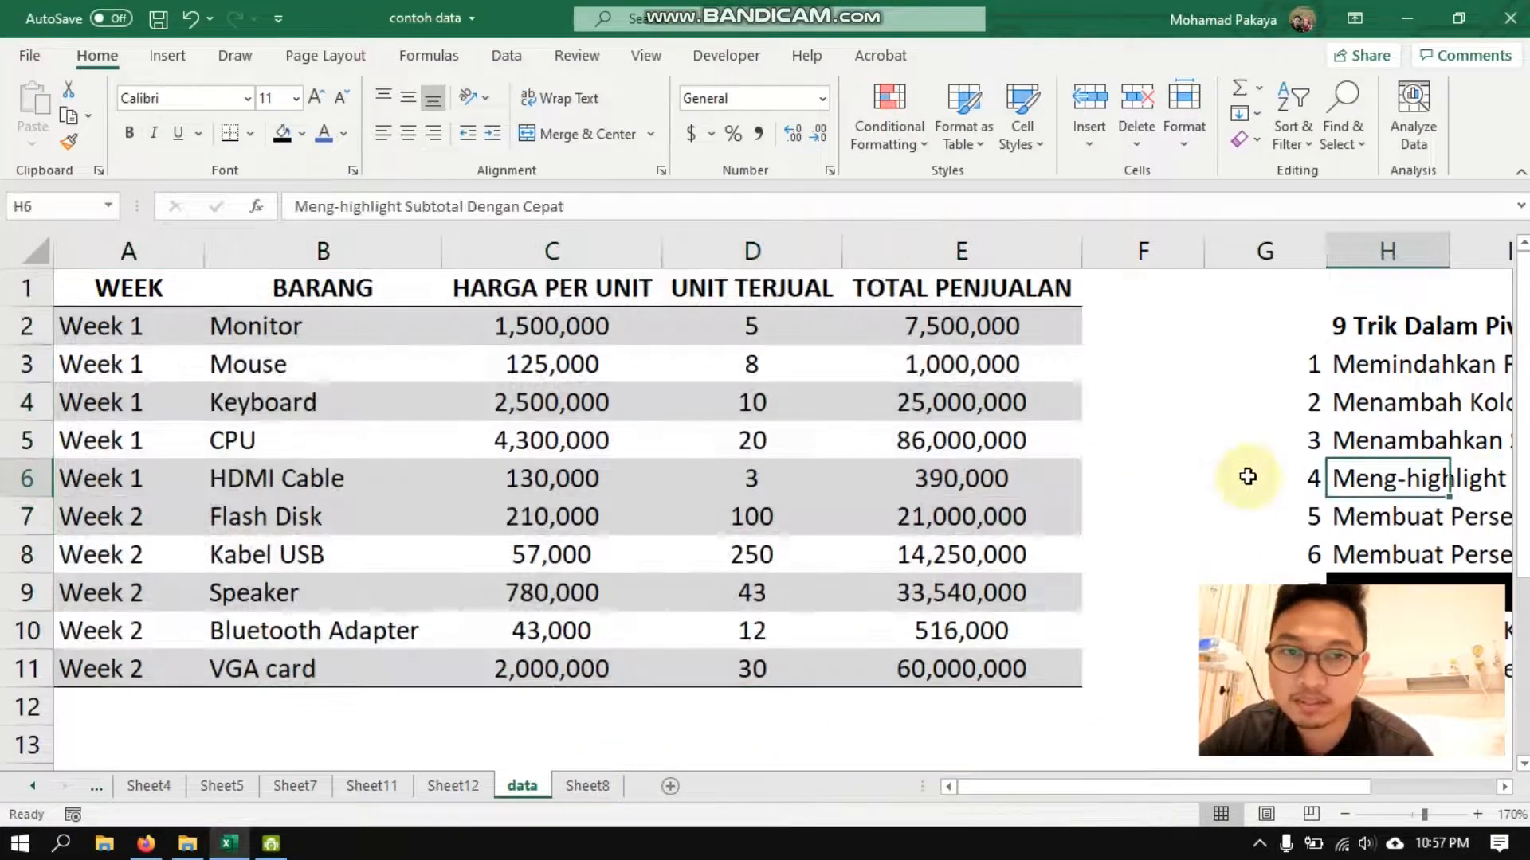
pyautogui.press('Left')
pyautogui.press('Left')
pyautogui.press('Left')
pyautogui.press('Up')
pyautogui.press('Left')
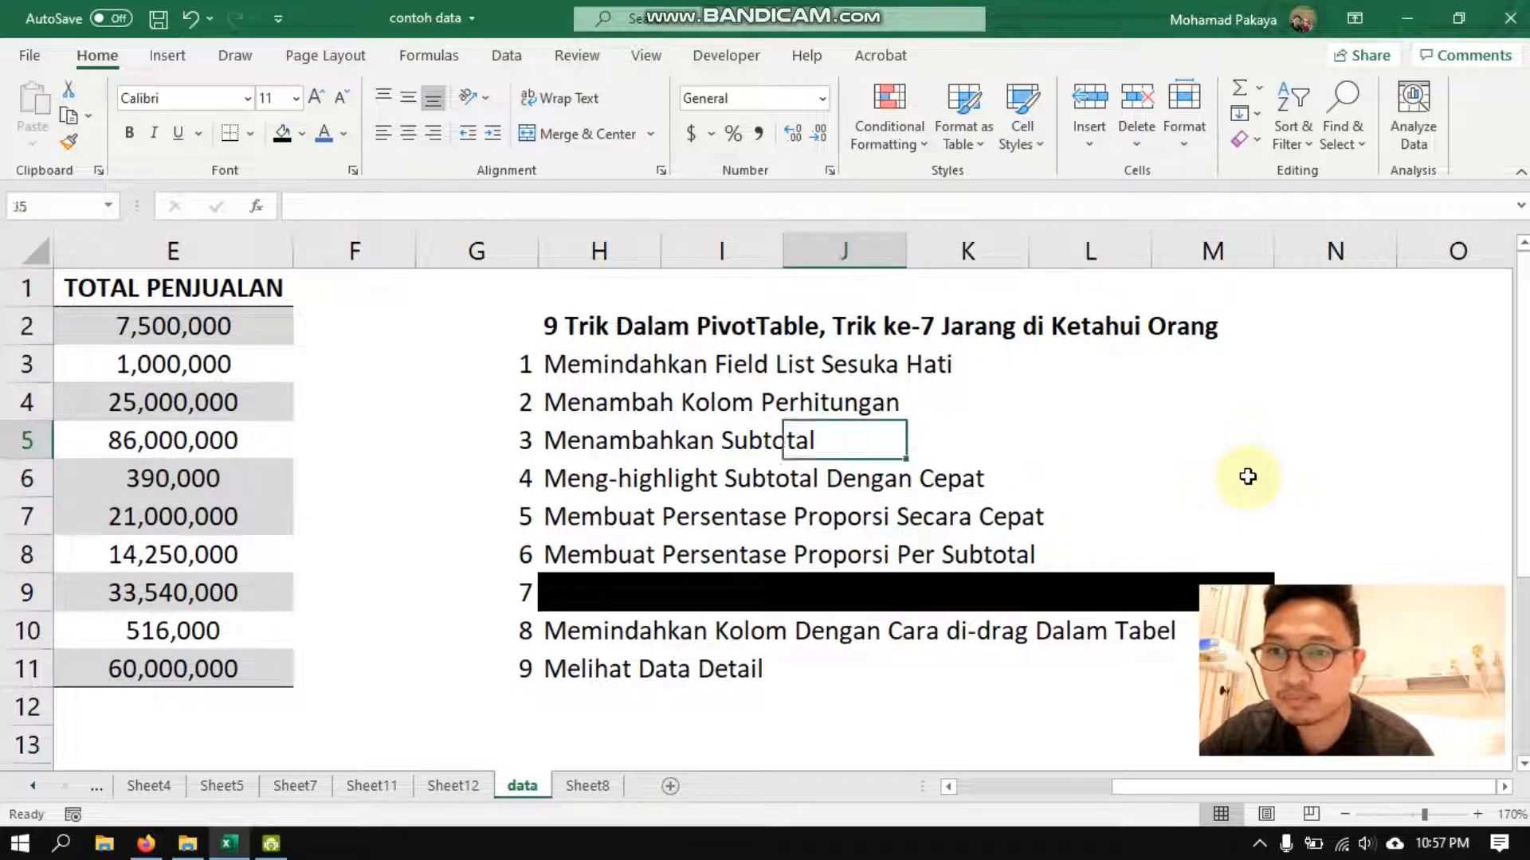
pyautogui.press('Left')
pyautogui.press('Up')
pyautogui.press('Left')
pyautogui.press('Up')
pyautogui.press('Left')
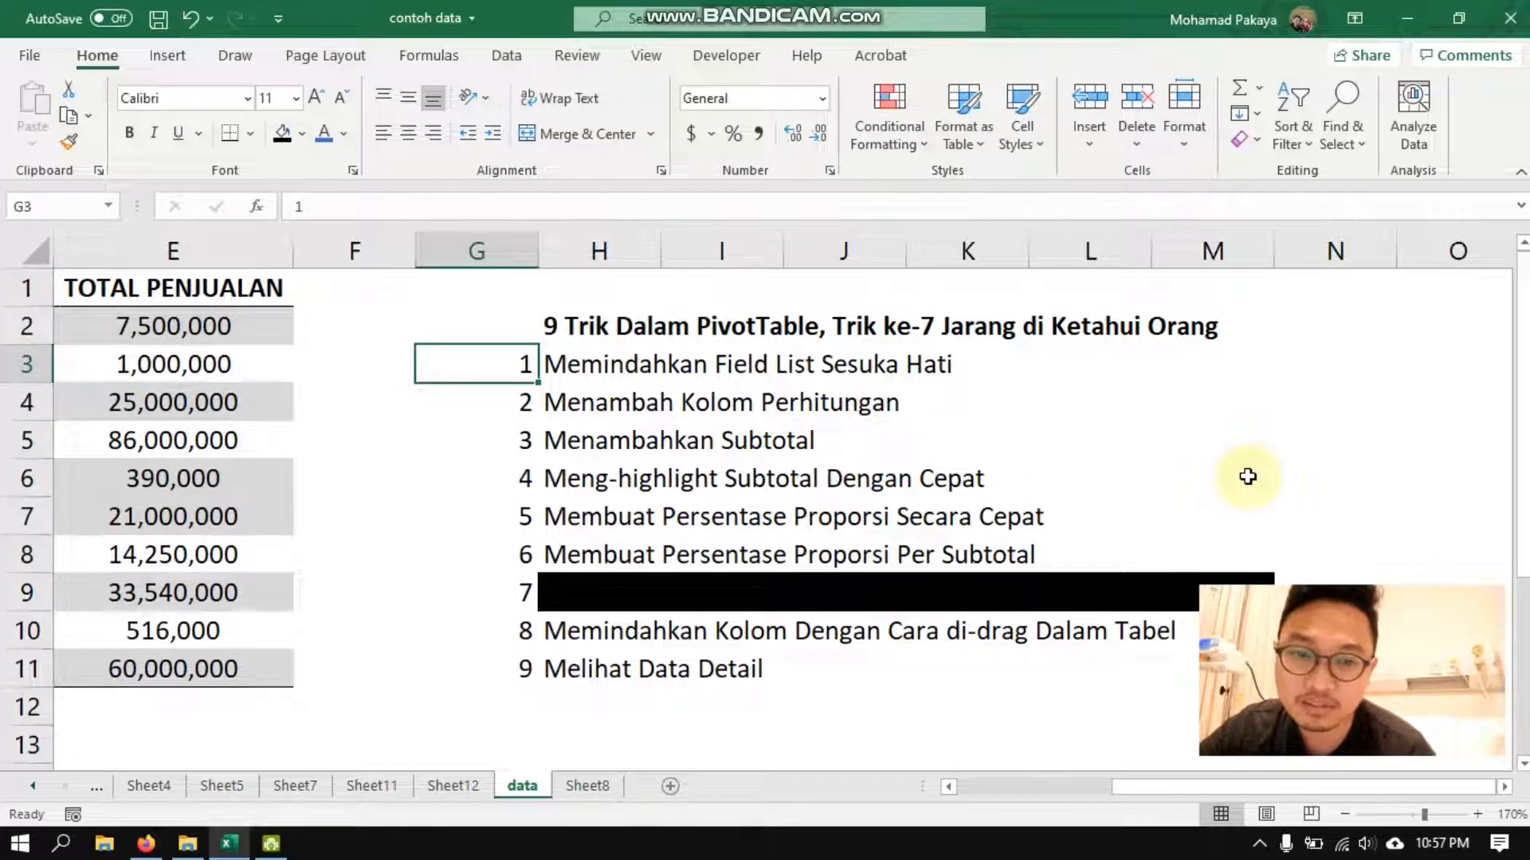
# - Undock the PivotTable Fields pane on Sheet12 and move it over the worksheet area
pyautogui.click(452, 787)
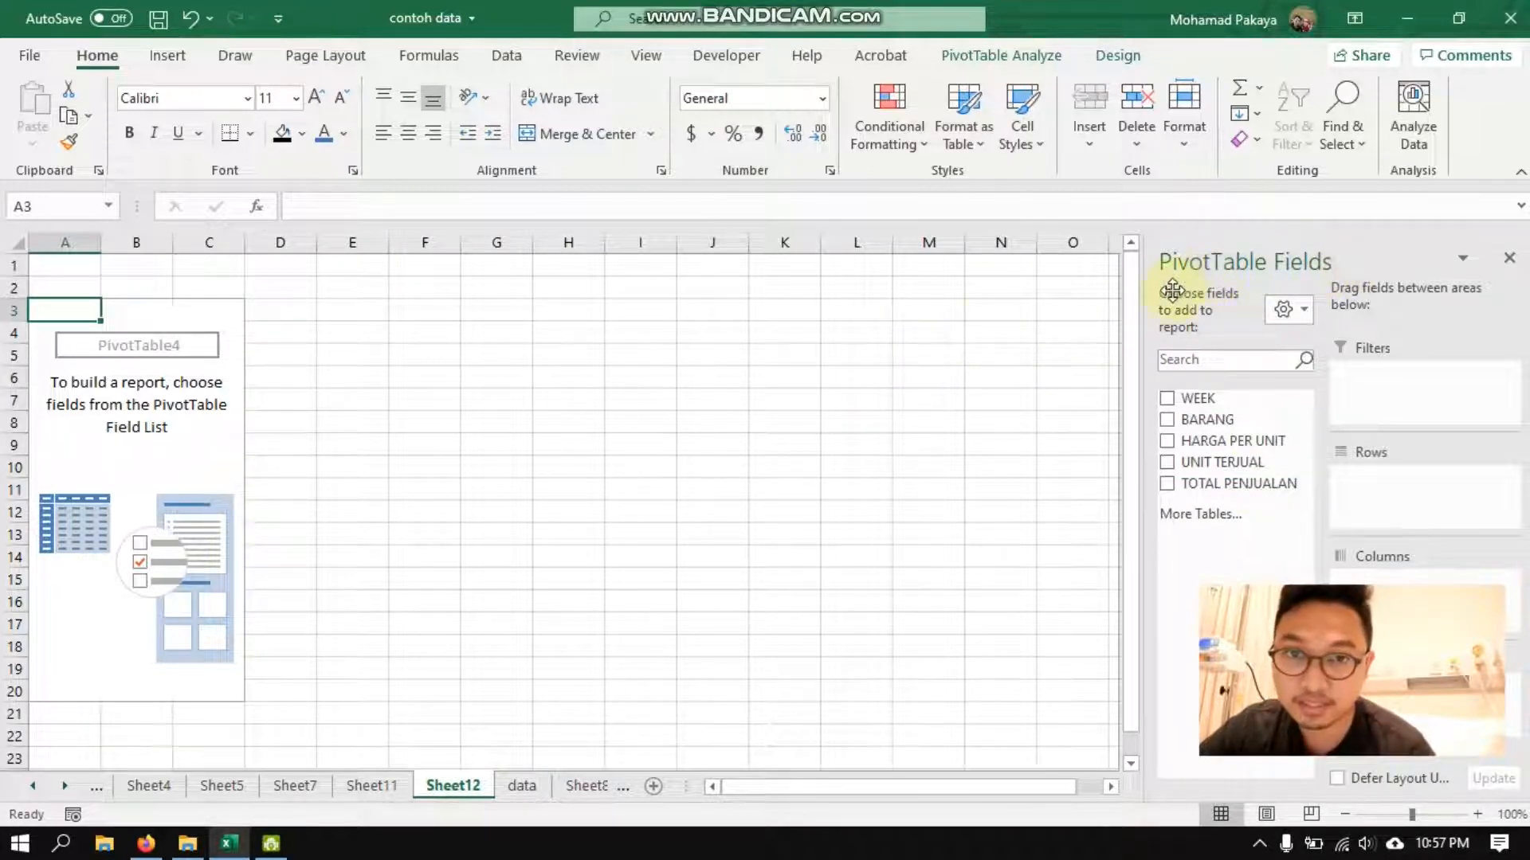
pyautogui.moveTo(1164, 290); pyautogui.dragTo(924, 291)
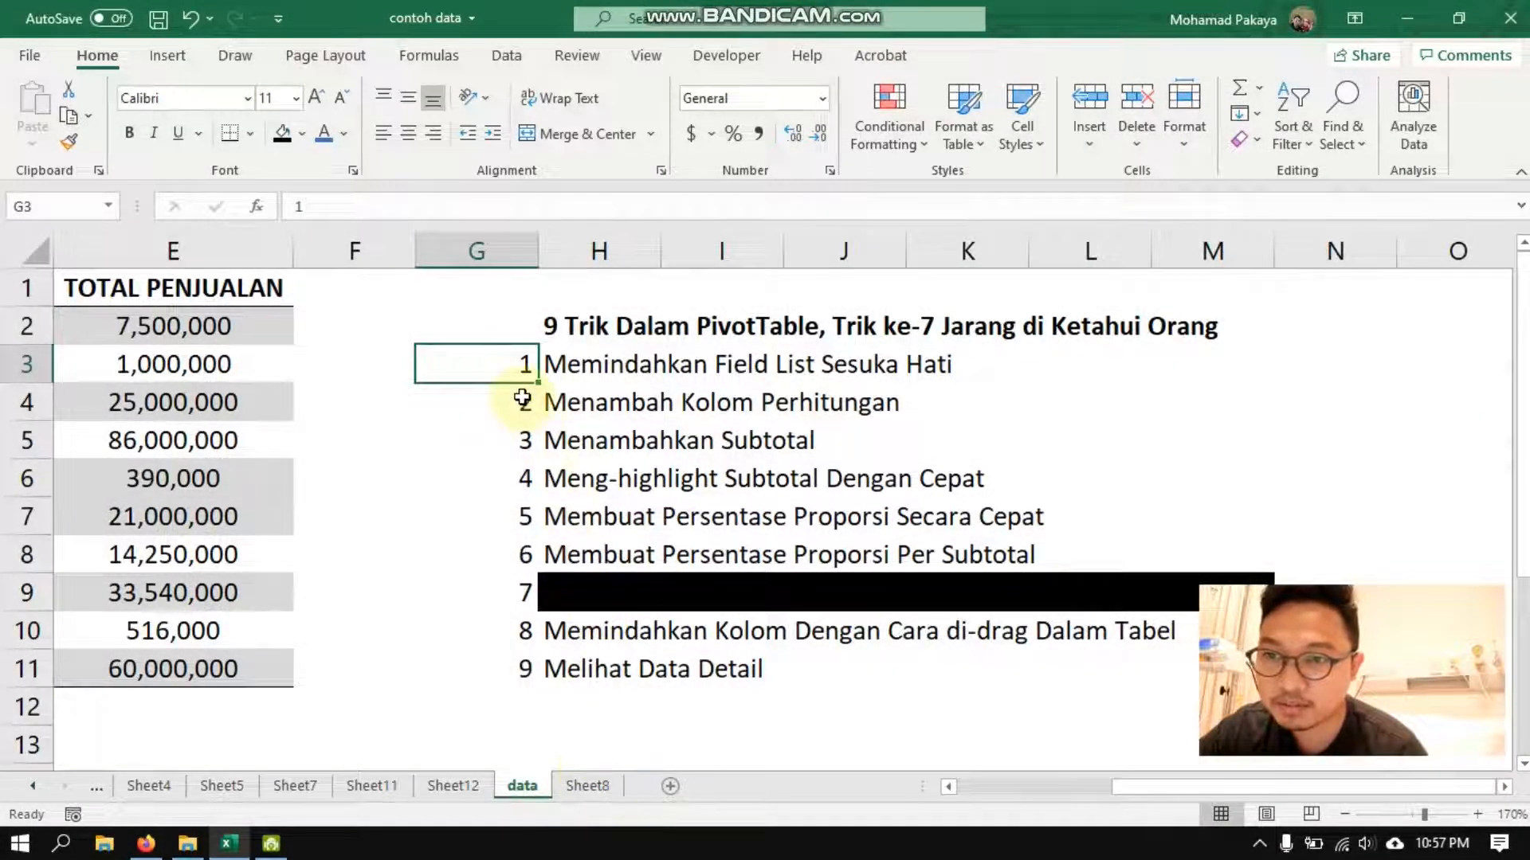
# - Examine trick 2, Menambah Kolom Perhitungan, and the TOTAL PENJUALAN formula in cell E2 of the data sheet
pyautogui.click(522, 398)
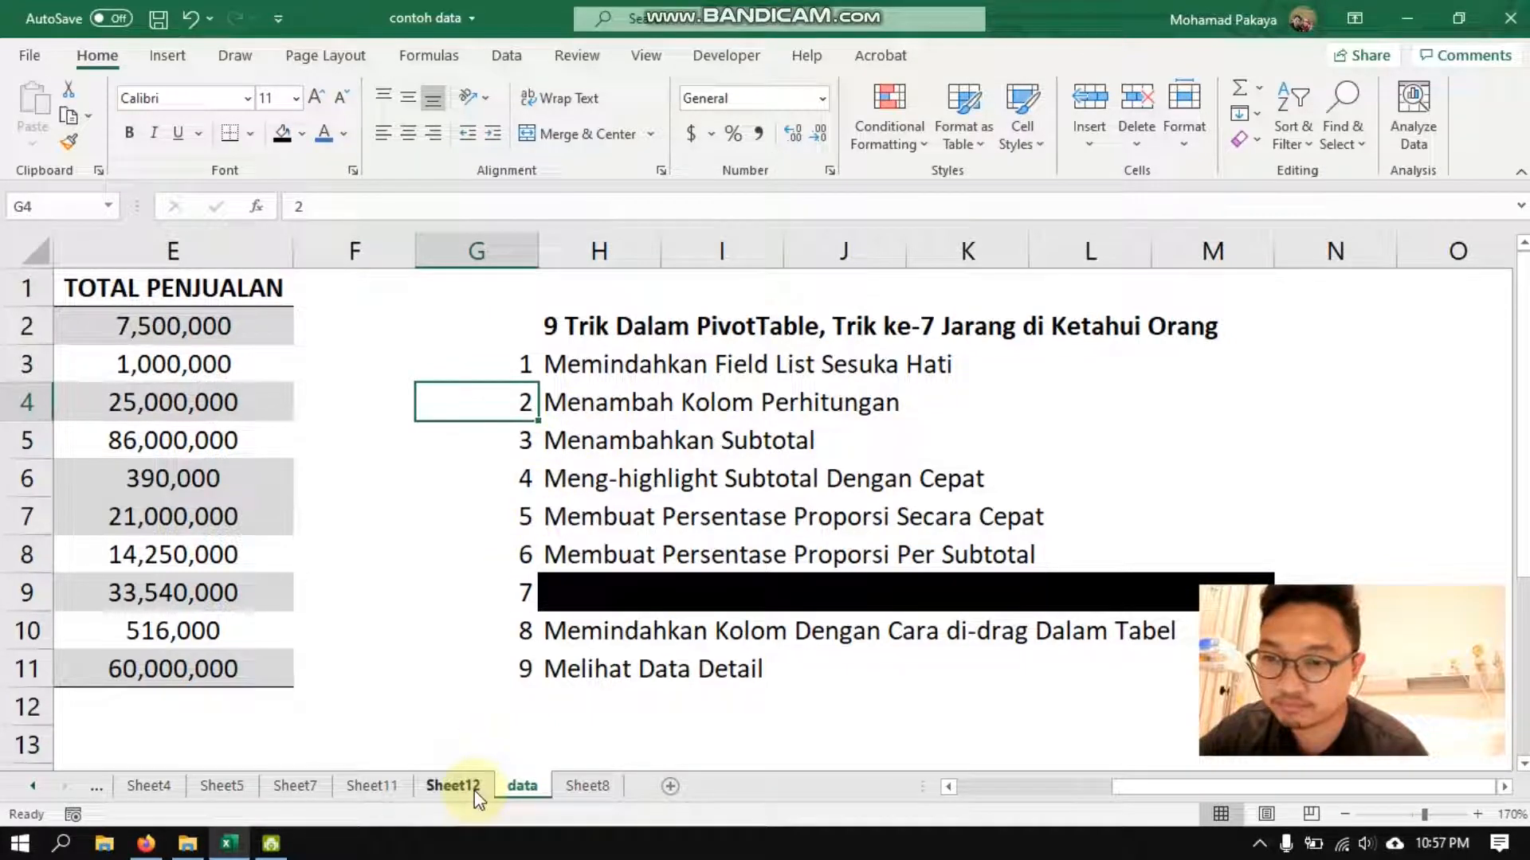
pyautogui.click(301, 406)
pyautogui.press('Home')
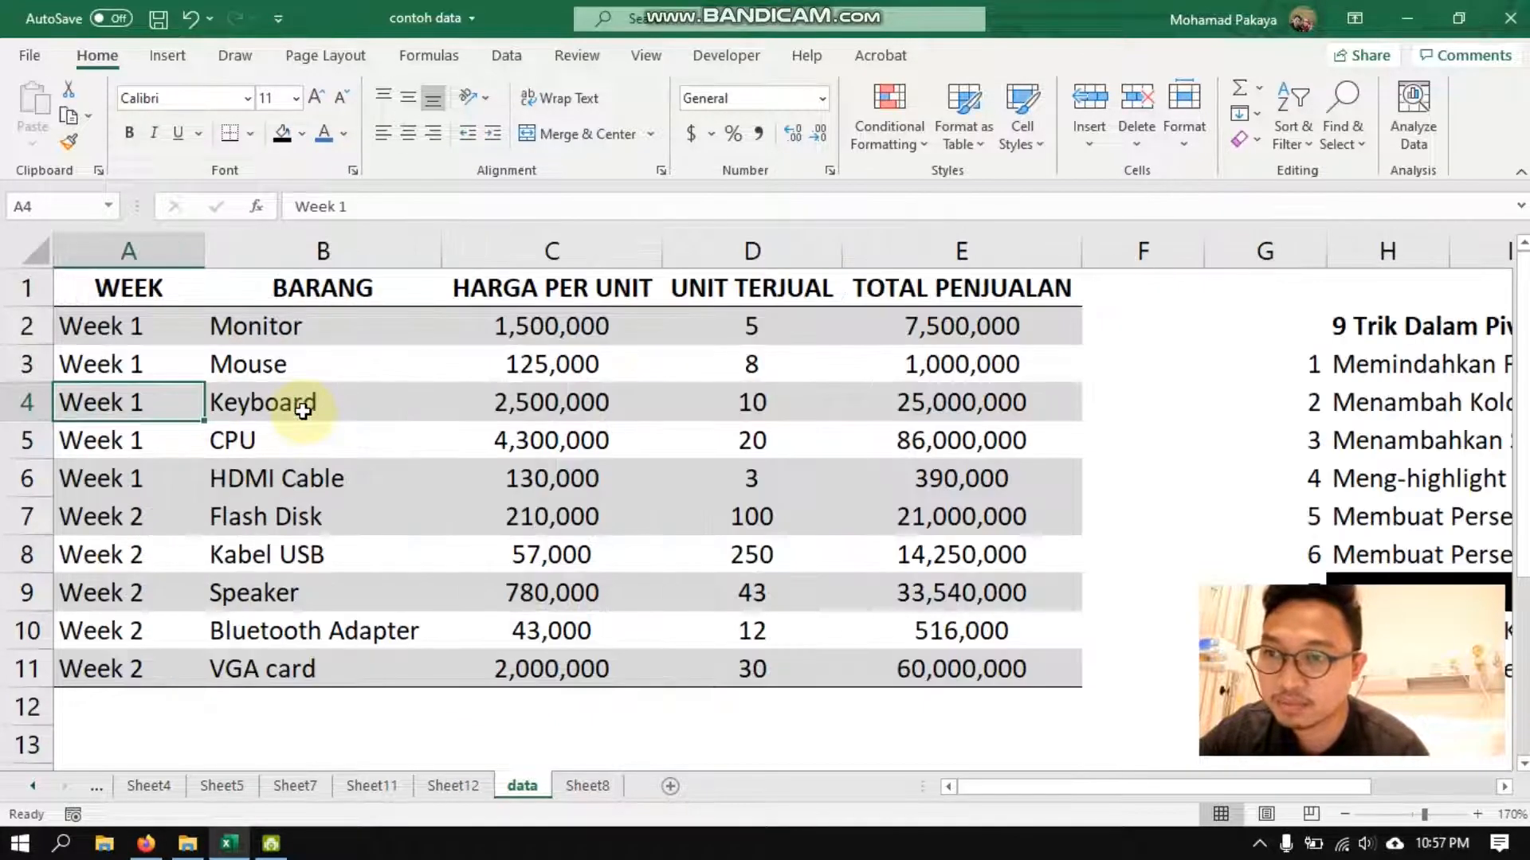
pyautogui.press('Up')
pyautogui.press('Up')
pyautogui.press('Up')
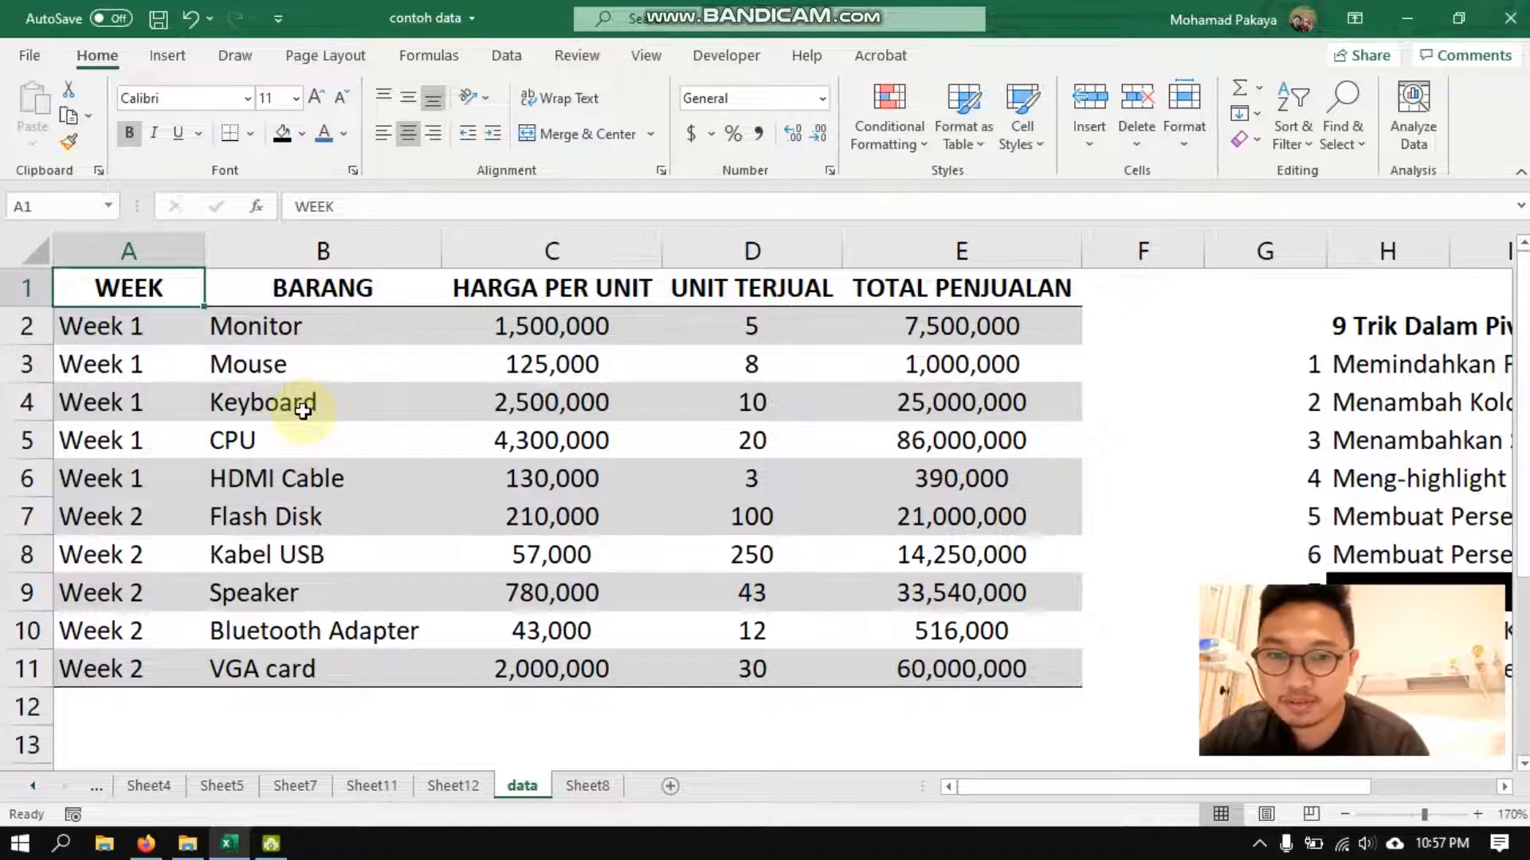
pyautogui.press('Right')
pyautogui.press('Right')
pyautogui.press('Right')
pyautogui.press('Right')
pyautogui.press('Down')
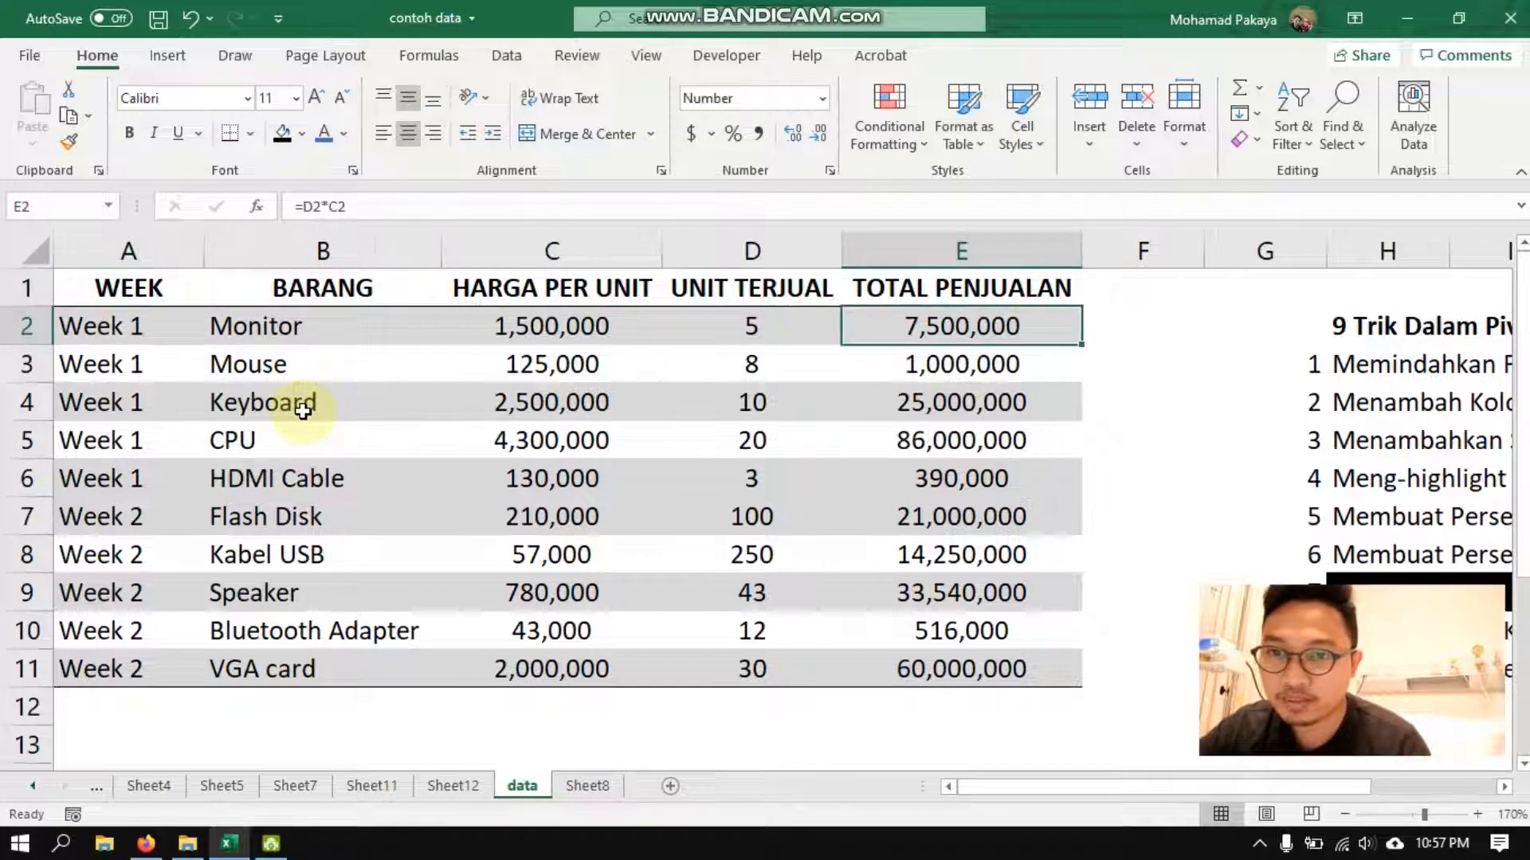
# - Examine how the HARGA PER UNIT, UNIT TERJUAL and TOTAL PENJUALAN columns relate in the sales table on the data sheet
pyautogui.press('Left')
pyautogui.press('Up')
pyautogui.press('Left')
pyautogui.press('Right')
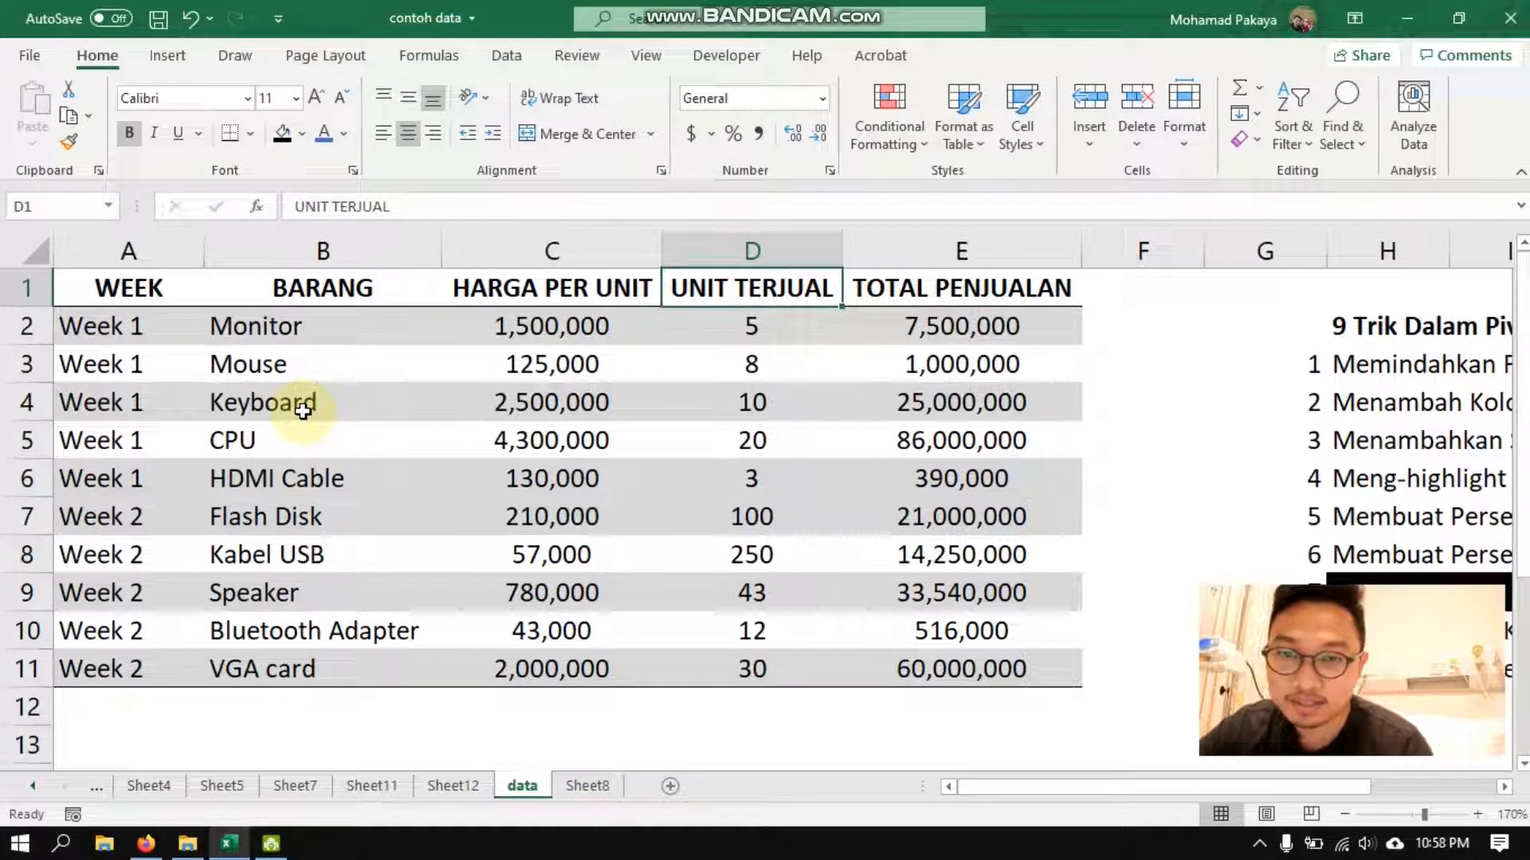
pyautogui.press('Right')
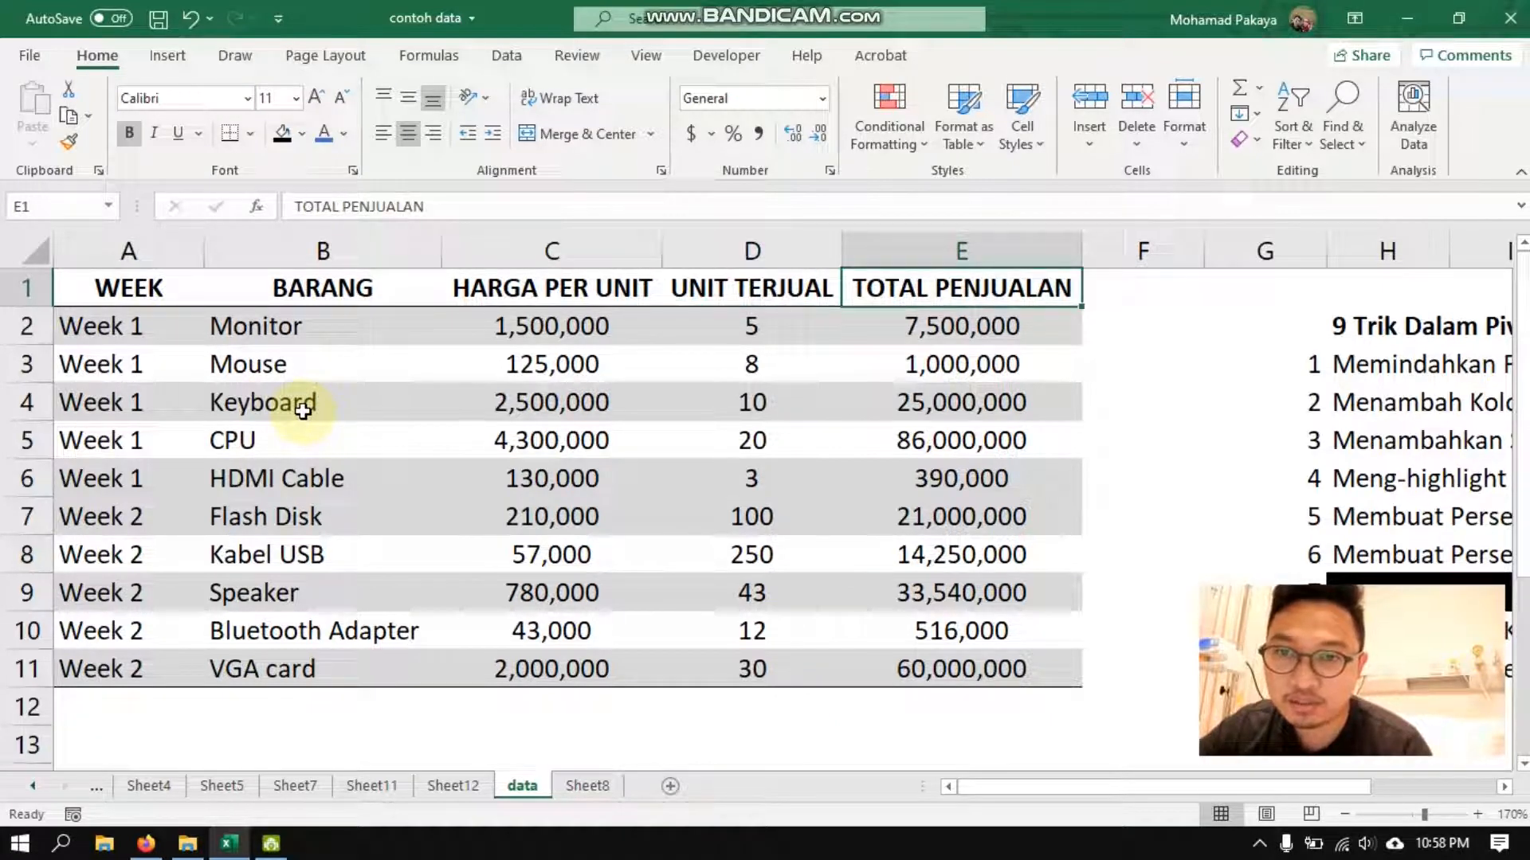
pyautogui.press('Left')
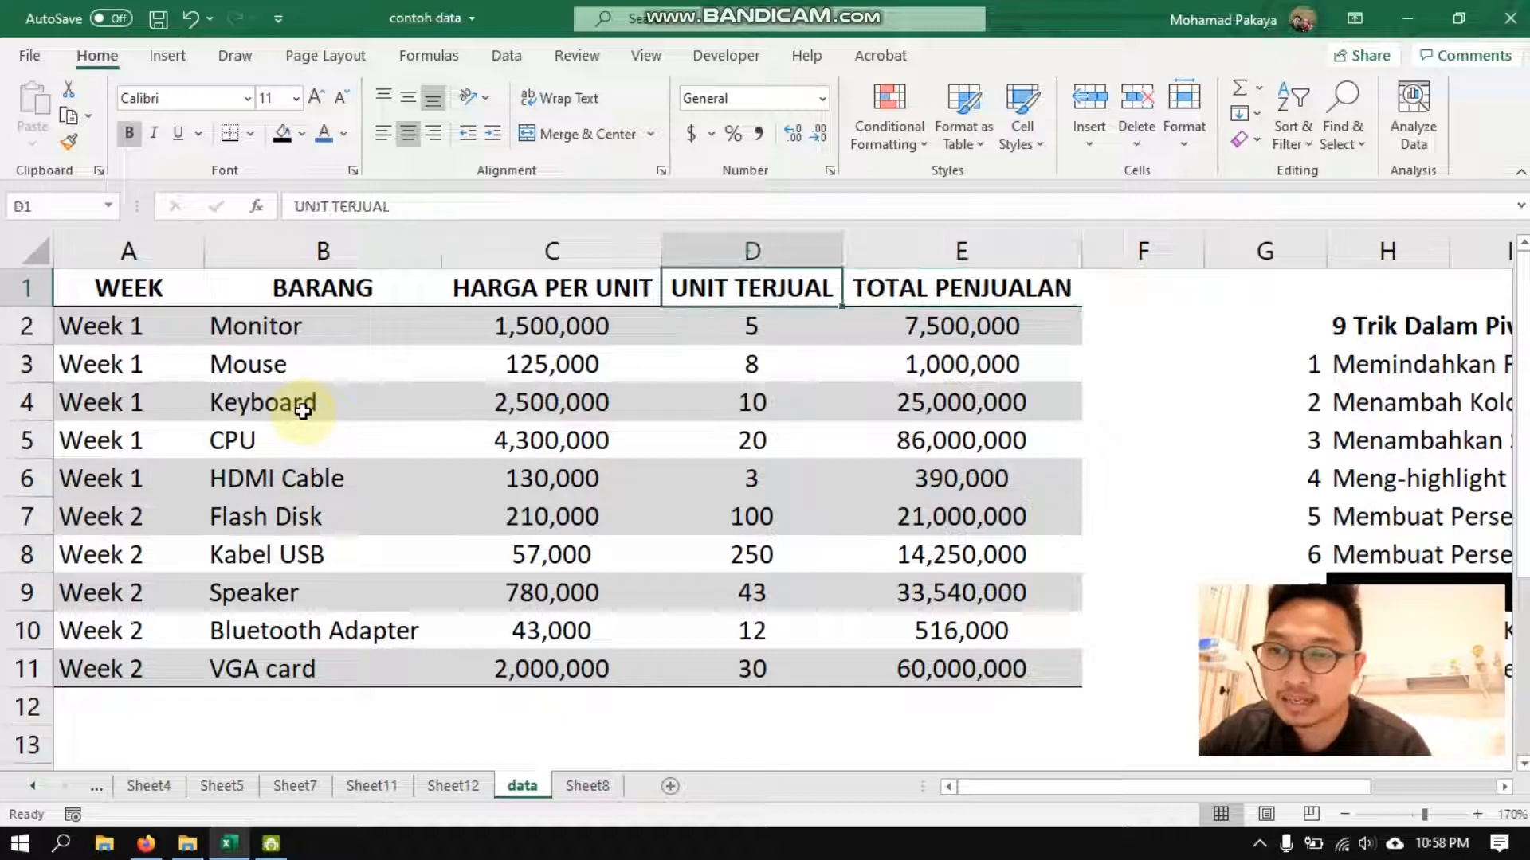
pyautogui.press('Left')
pyautogui.press('Down')
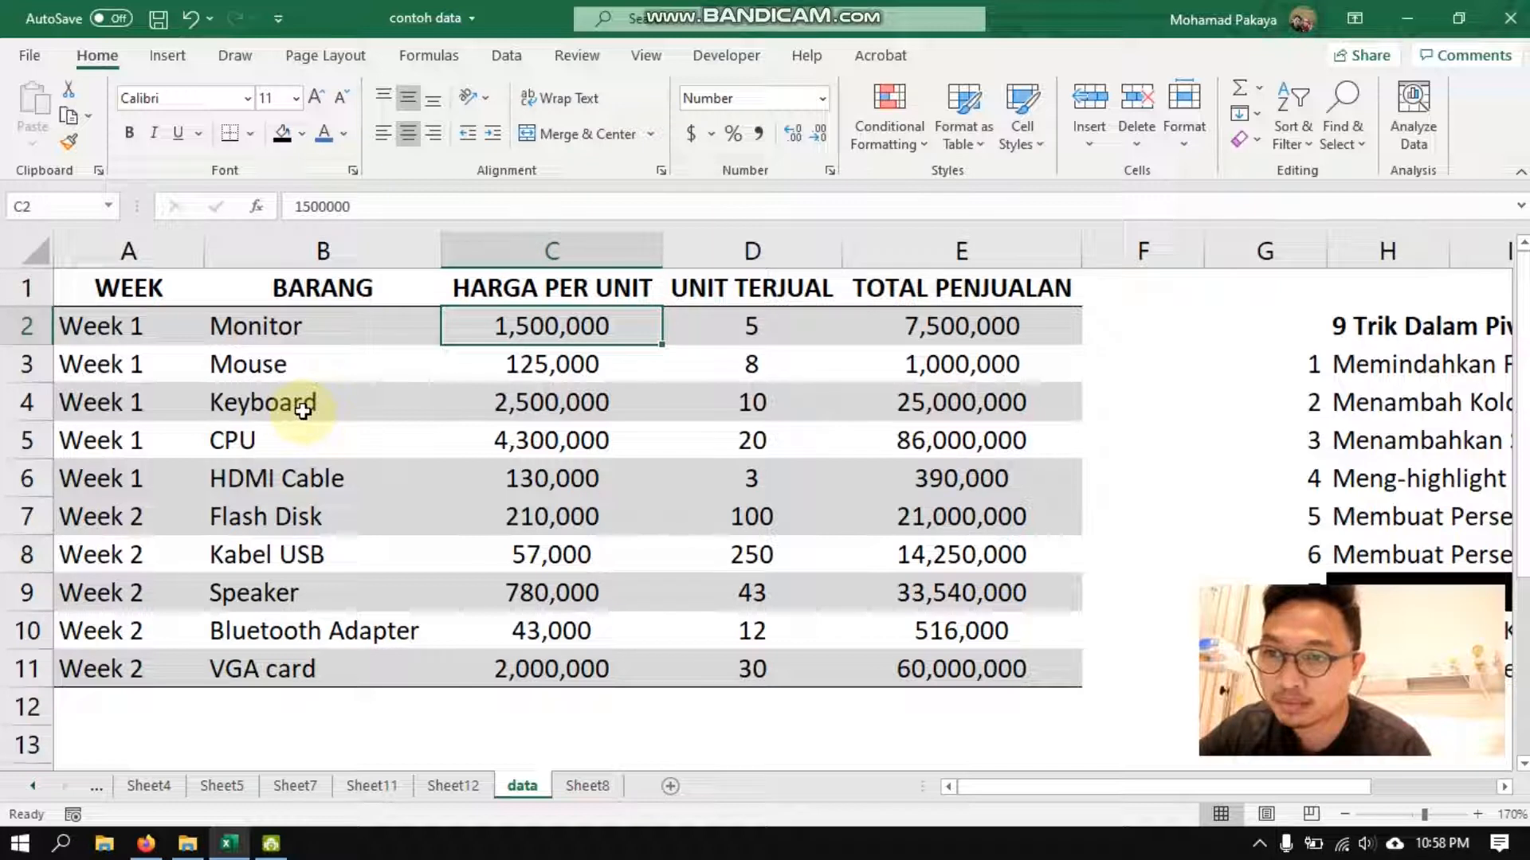
pyautogui.press('Right')
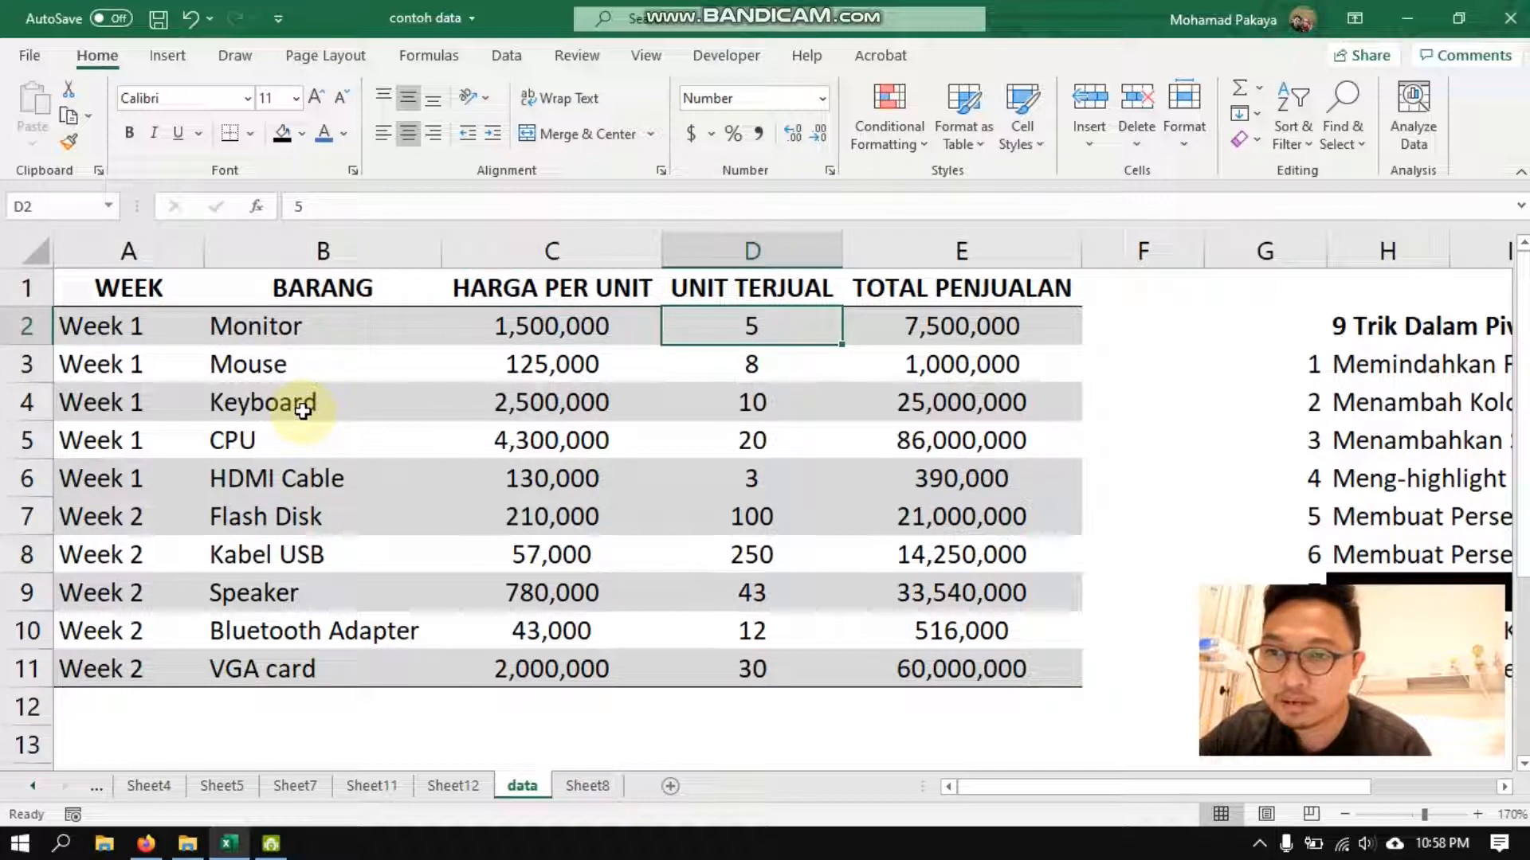
pyautogui.press('Up')
pyautogui.press('Down')
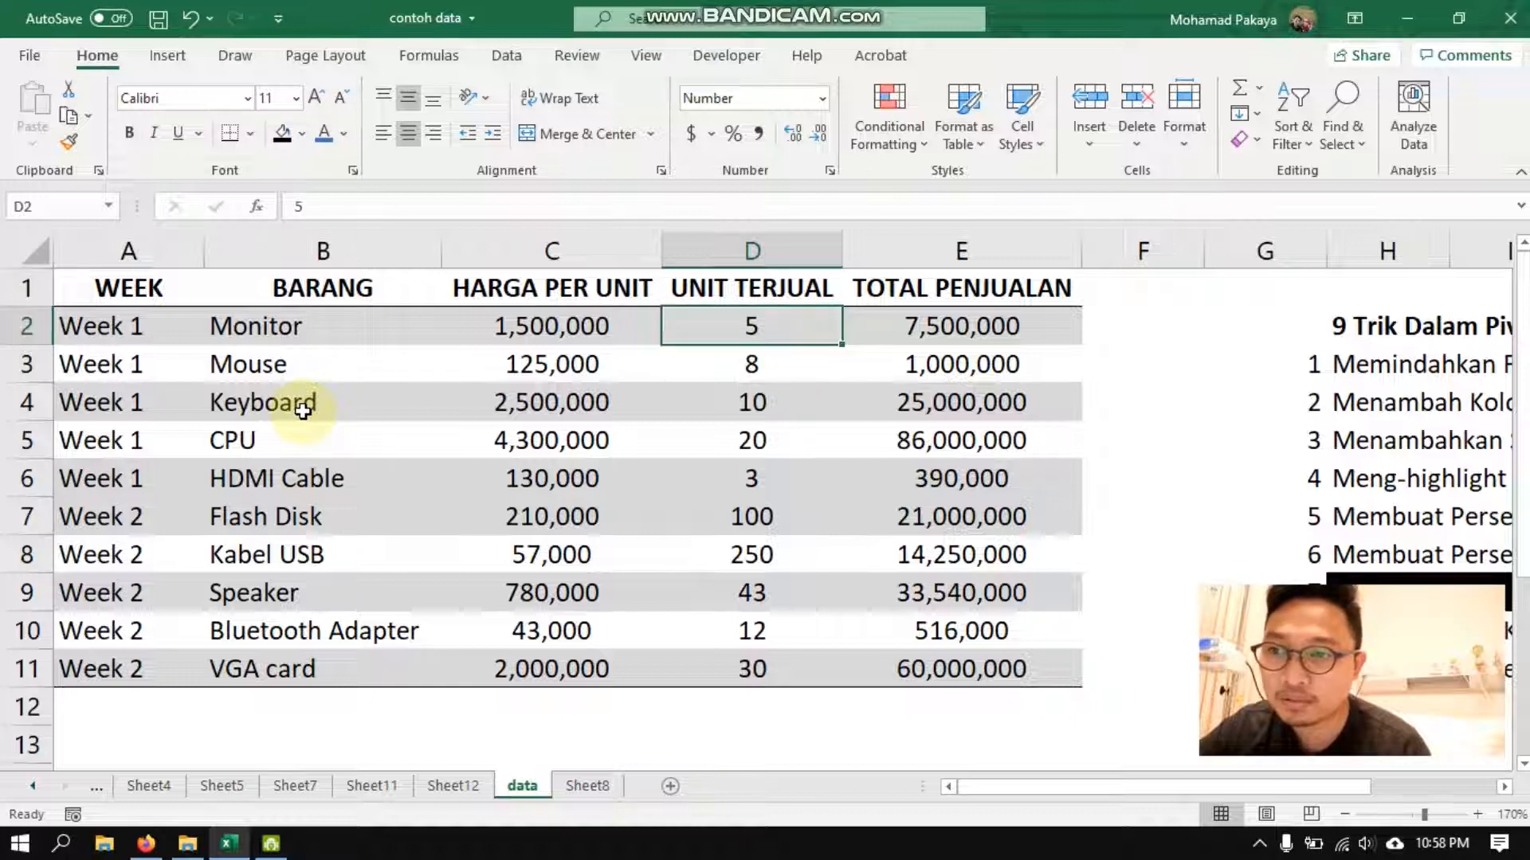
pyautogui.press('Left')
pyautogui.press('Right')
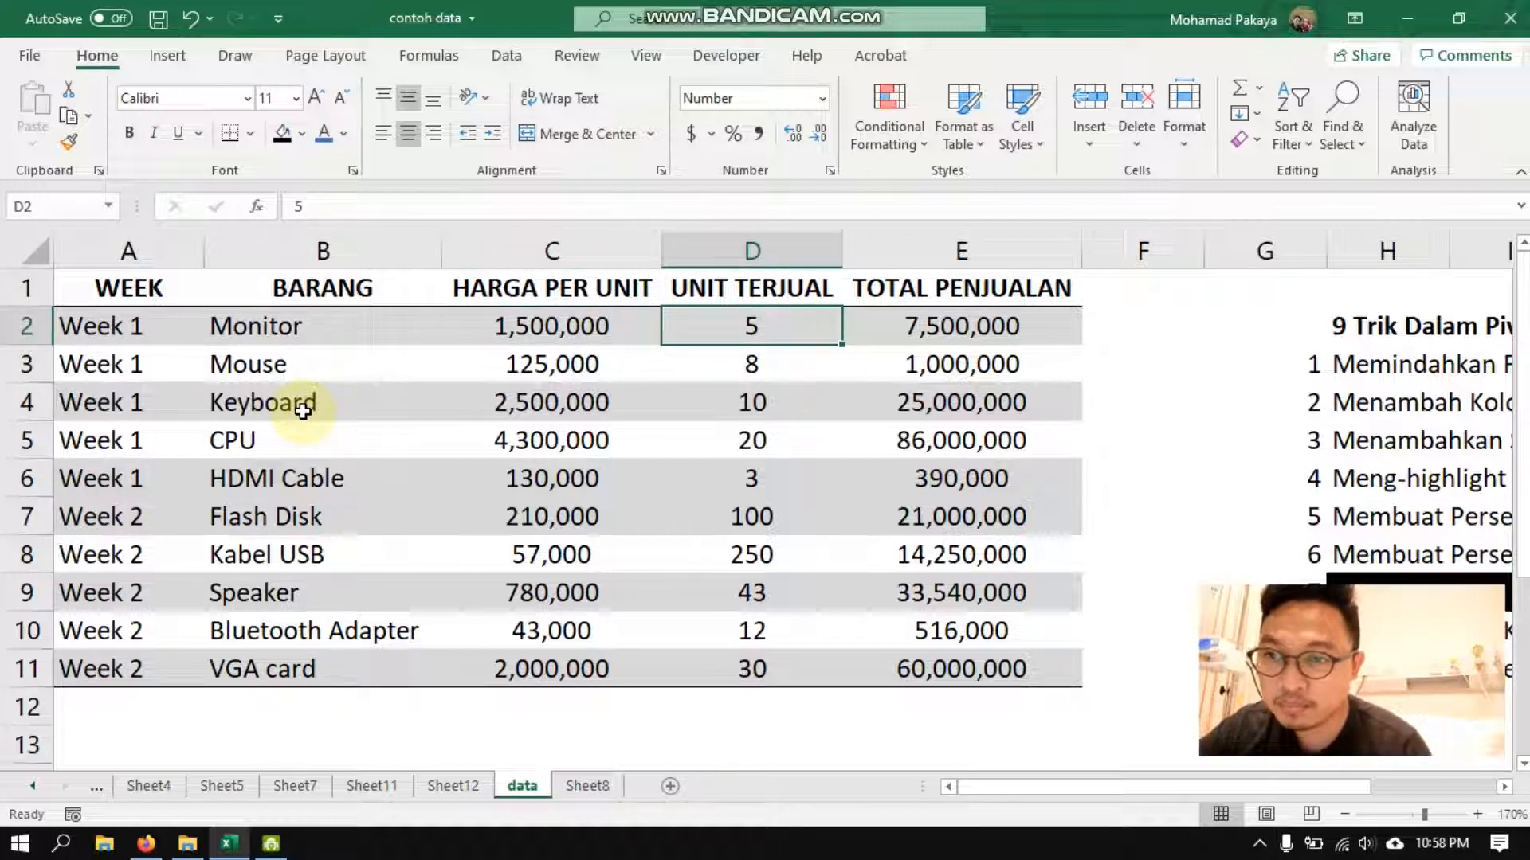
pyautogui.press('Left')
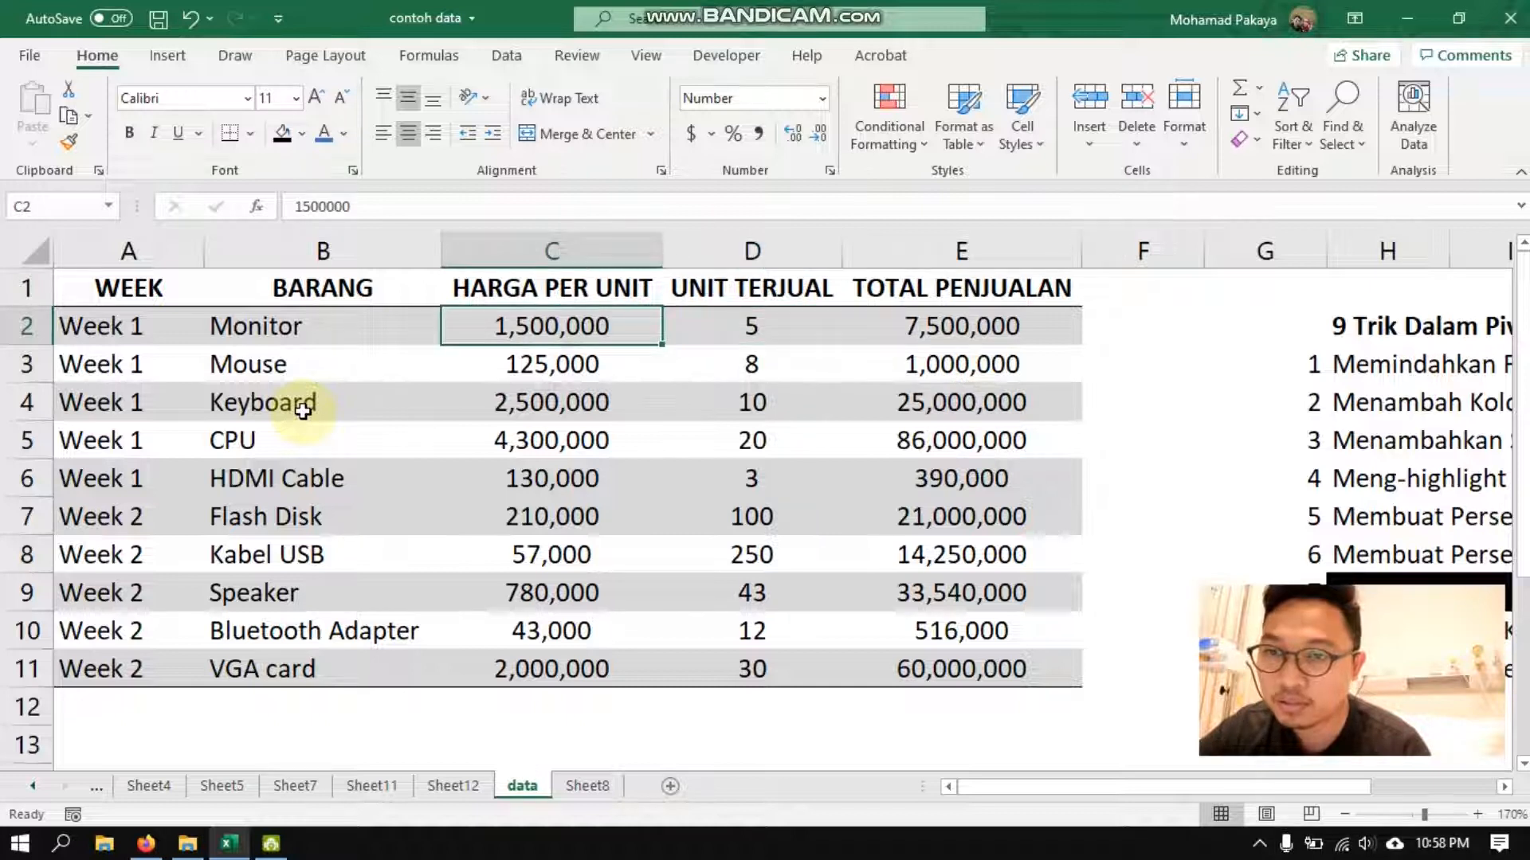
pyautogui.press('Right')
pyautogui.press('Right')
pyautogui.press('Up')
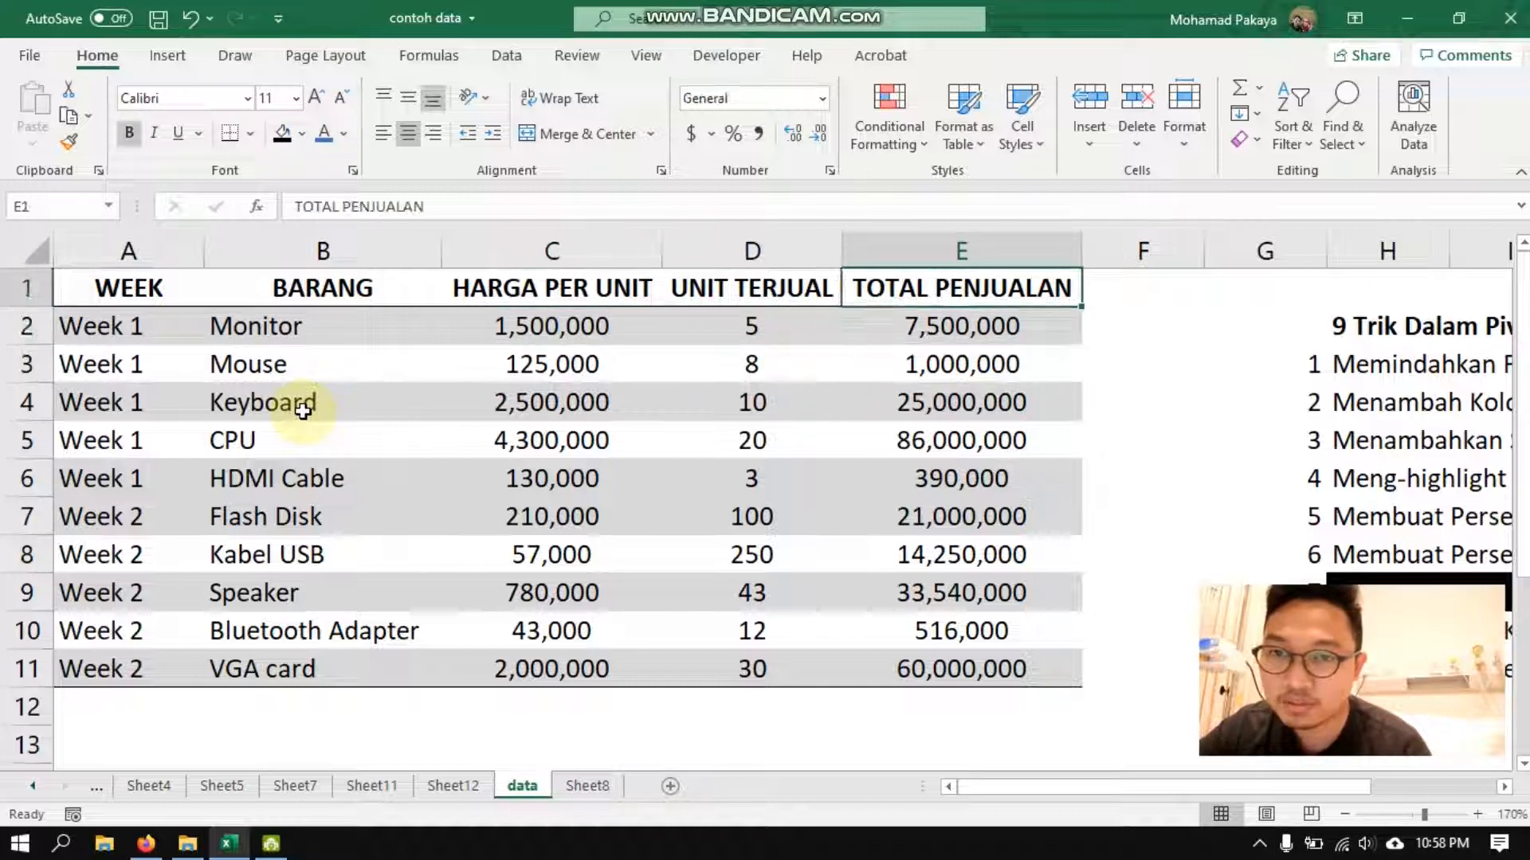
pyautogui.press('Down')
pyautogui.press('Up')
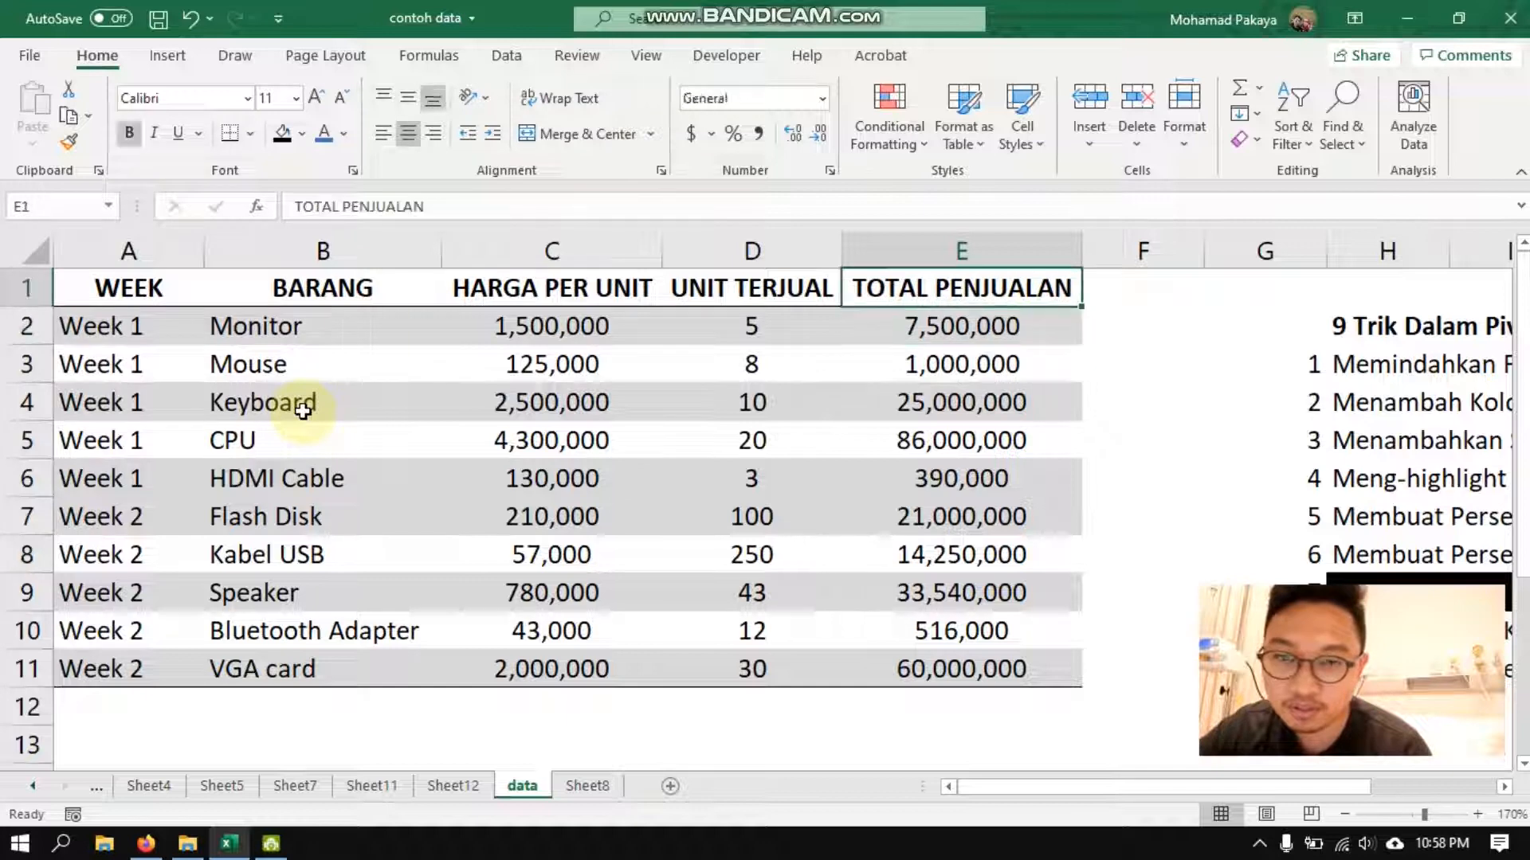
pyautogui.press('Left')
pyautogui.press('Home')
pyautogui.press('Right')
pyautogui.press('Right')
pyautogui.press('Right')
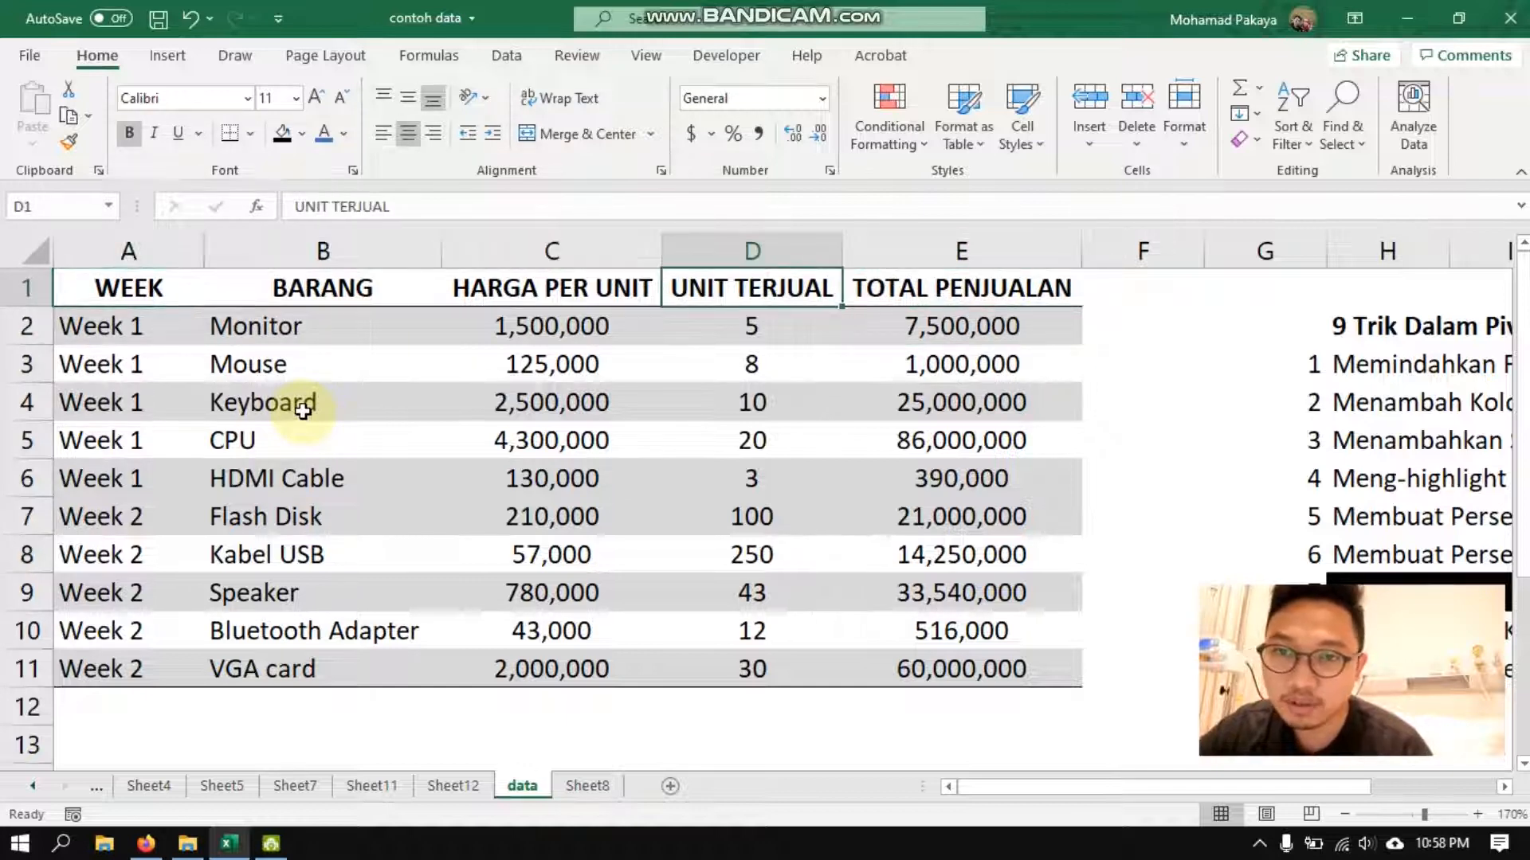
pyautogui.click(918, 253)
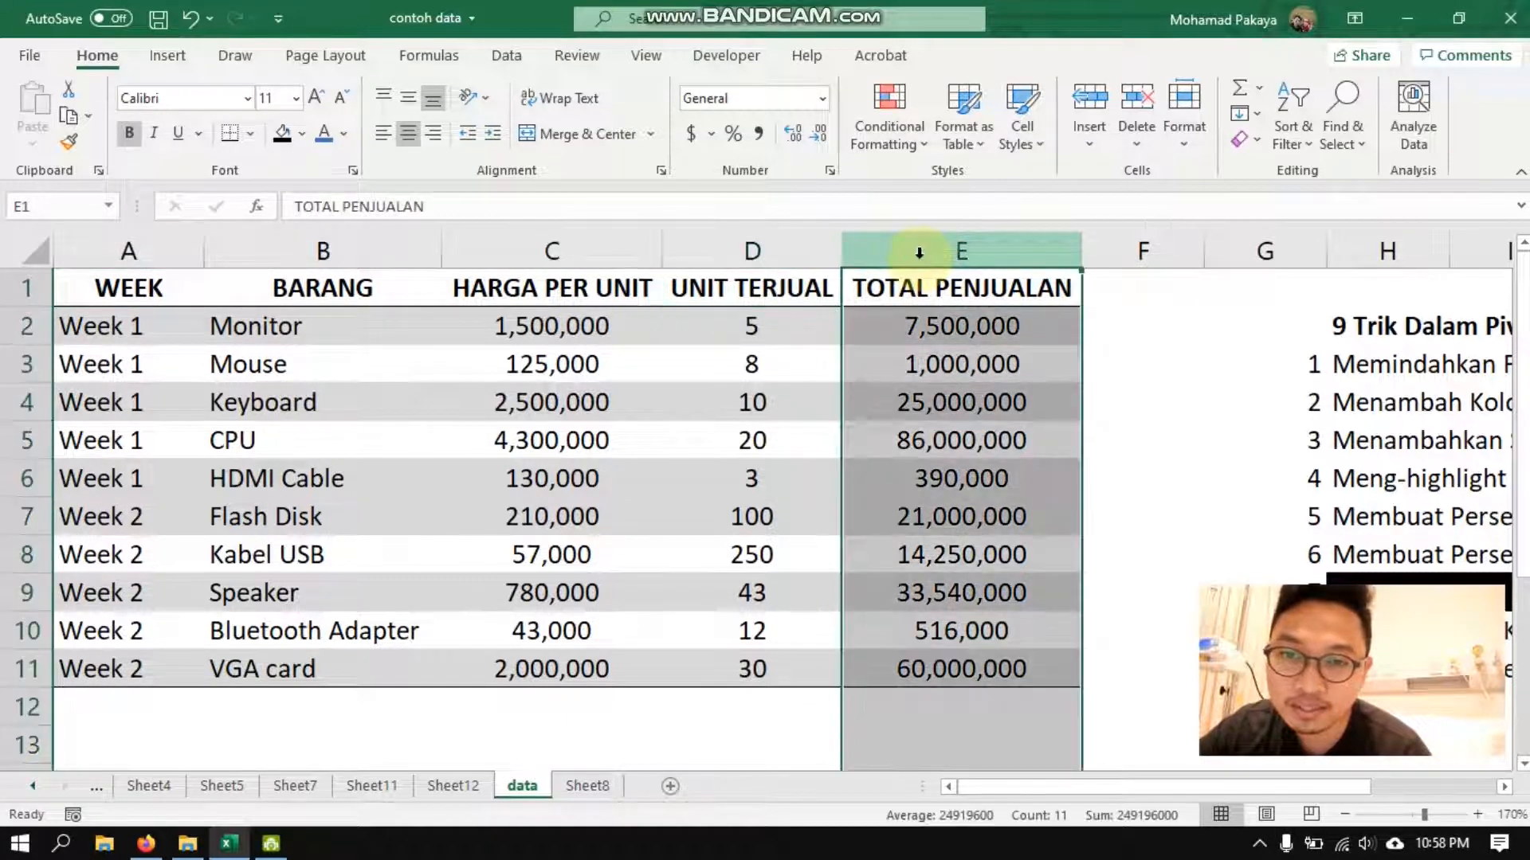
pyautogui.click(929, 363)
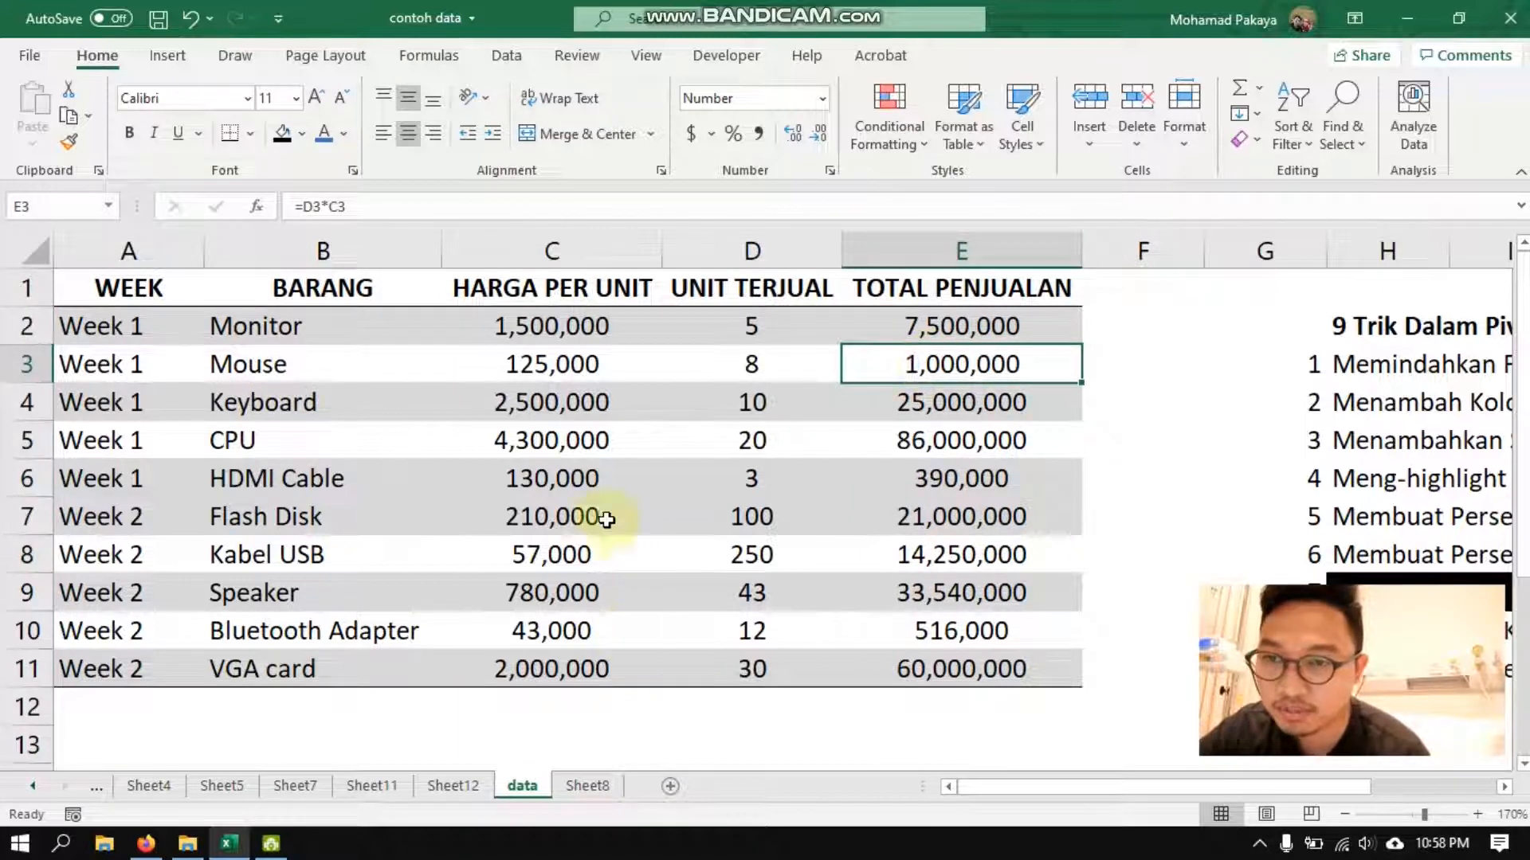
pyautogui.click(541, 326)
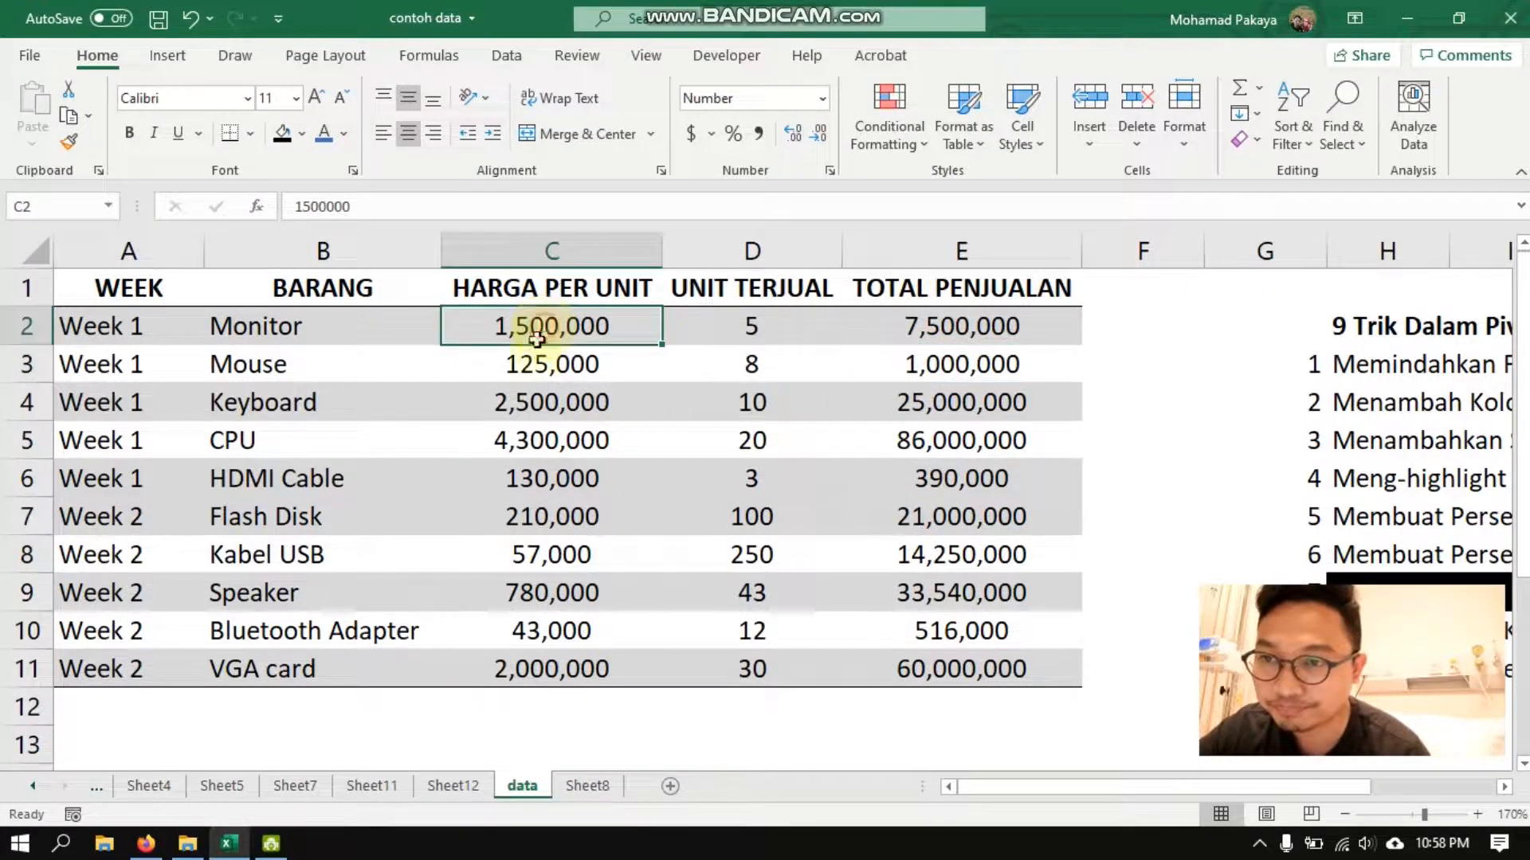
# - Build the PivotTable on Sheet12 with BARANG as rows and HARGA PER UNIT and UNIT TERJUAL as summed values
pyautogui.click(452, 786)
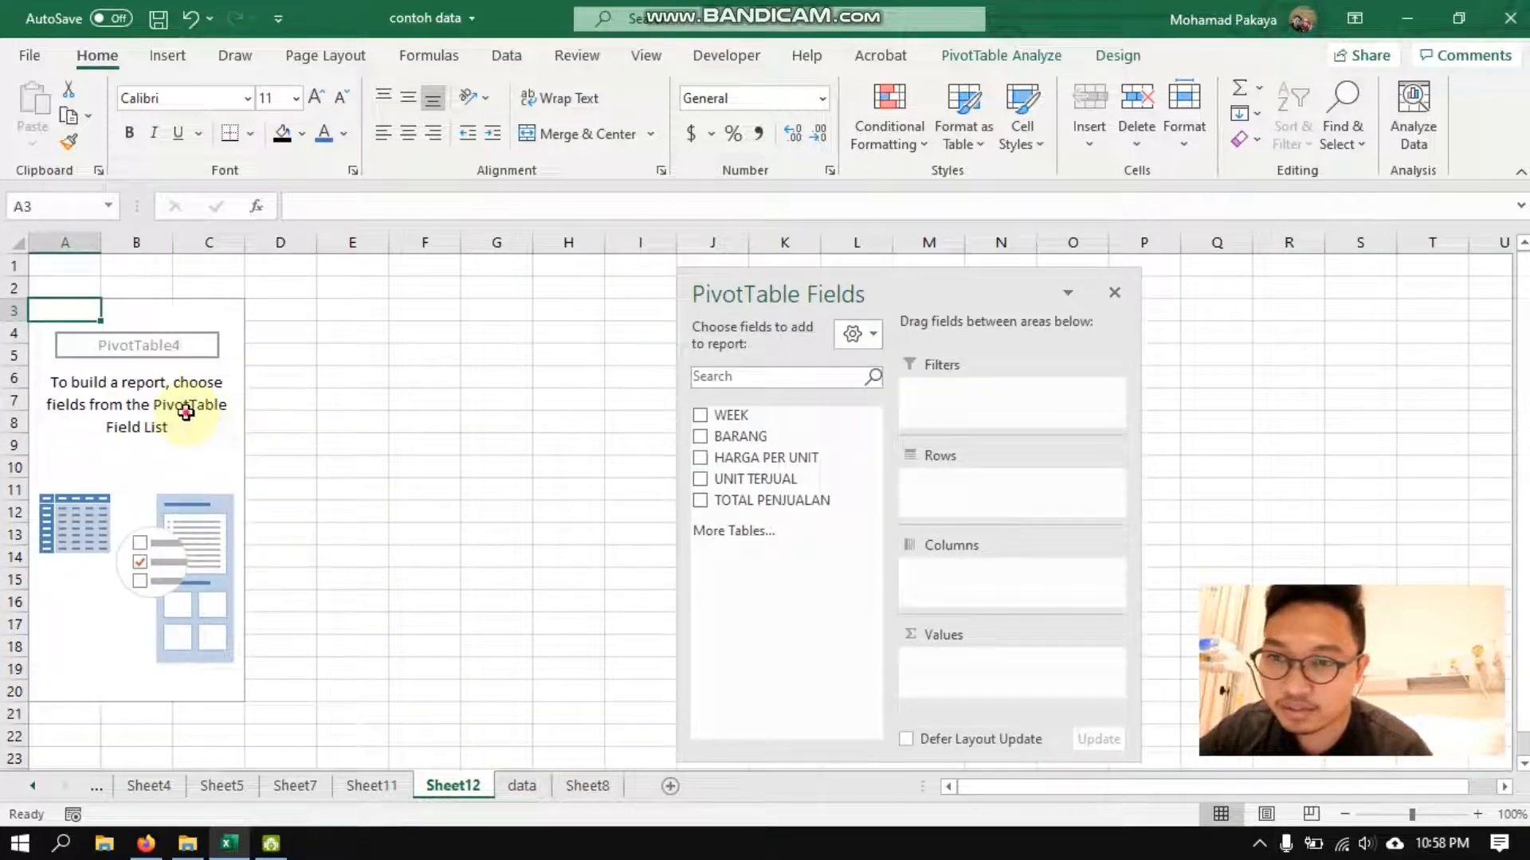
pyautogui.click(196, 420)
pyautogui.moveTo(743, 443); pyautogui.dragTo(951, 479)
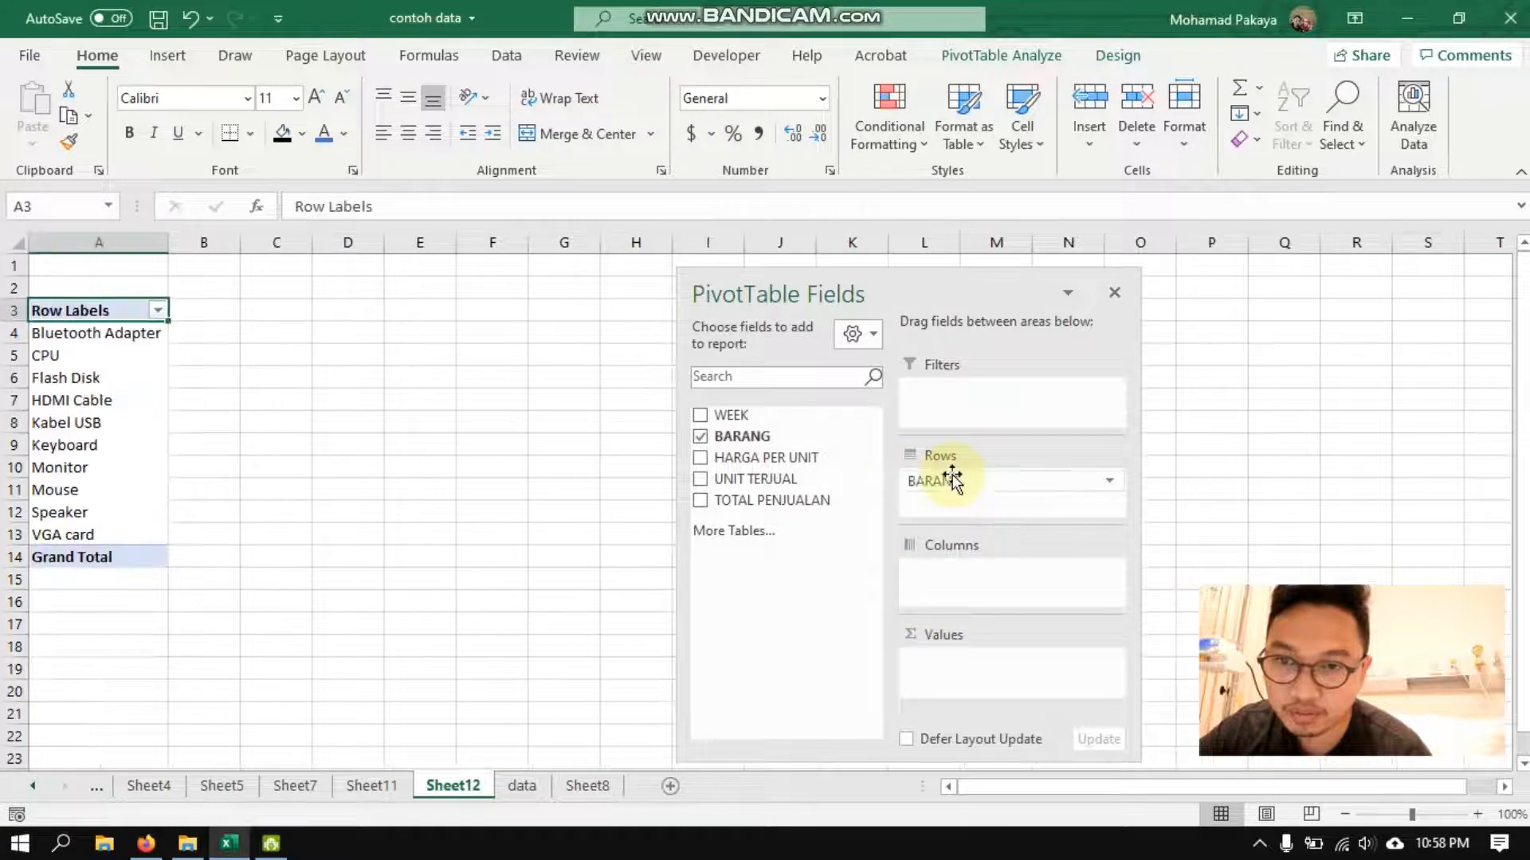
pyautogui.moveTo(777, 467); pyautogui.dragTo(991, 676)
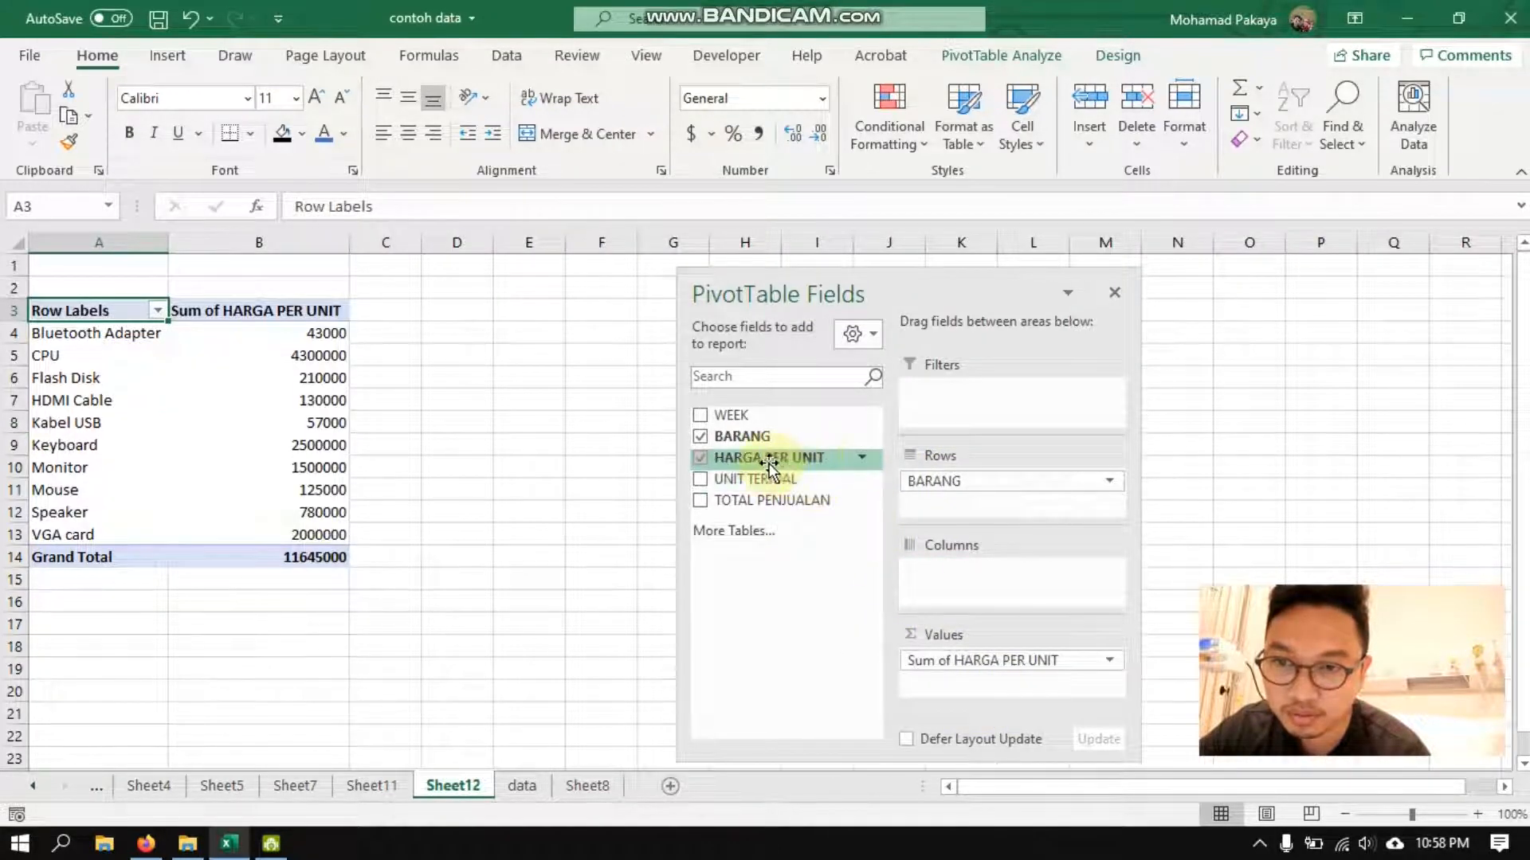
pyautogui.moveTo(732, 480); pyautogui.dragTo(997, 691)
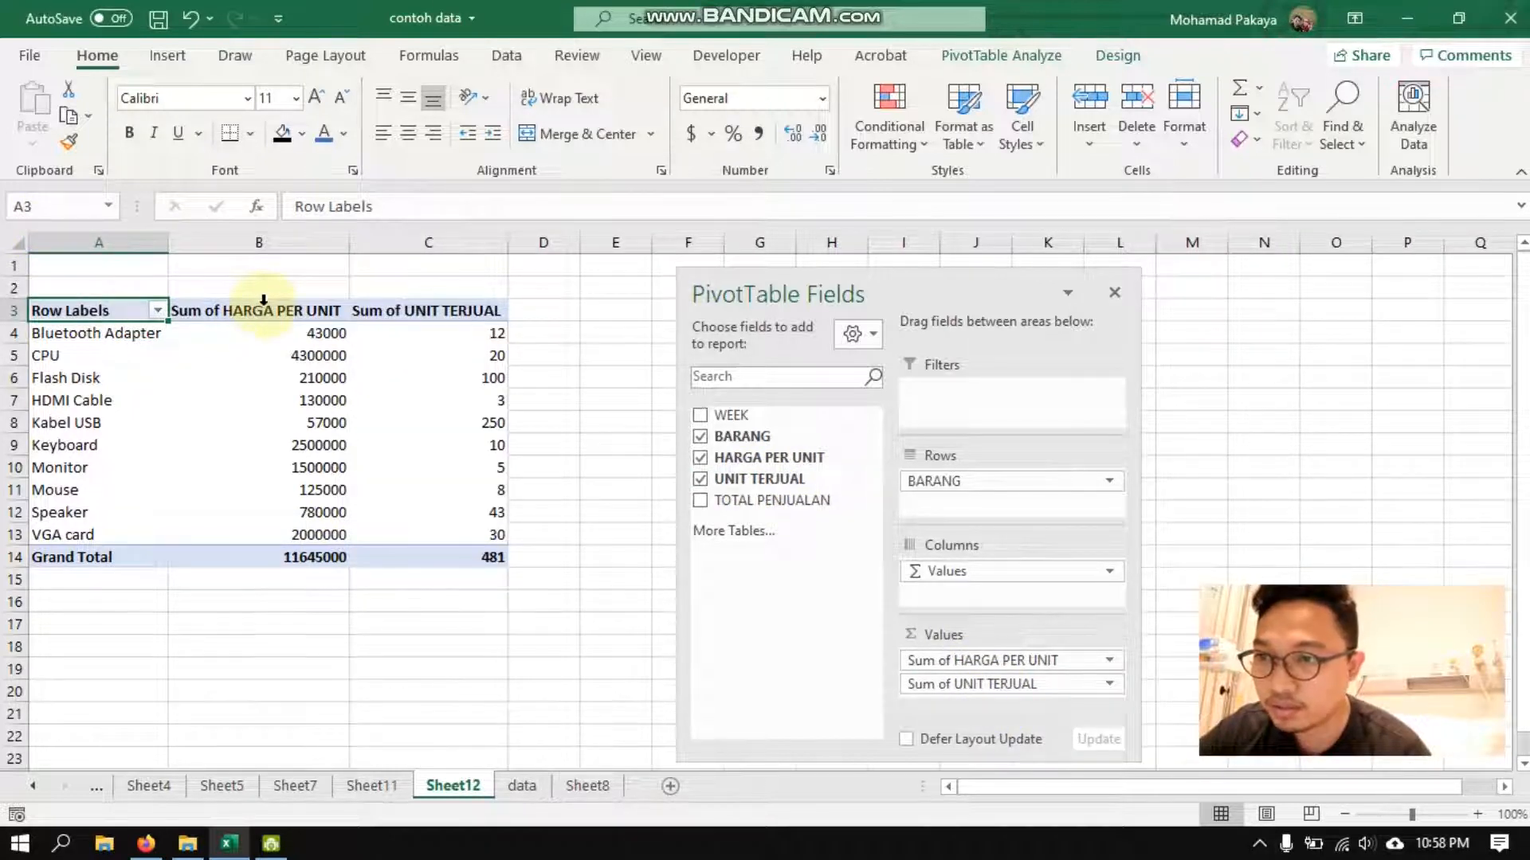
# - Format the Sum of HARGA PER UNIT and Sum of UNIT TERJUAL columns with thousands separators and no decimals
pyautogui.moveTo(264, 301); pyautogui.dragTo(443, 315)
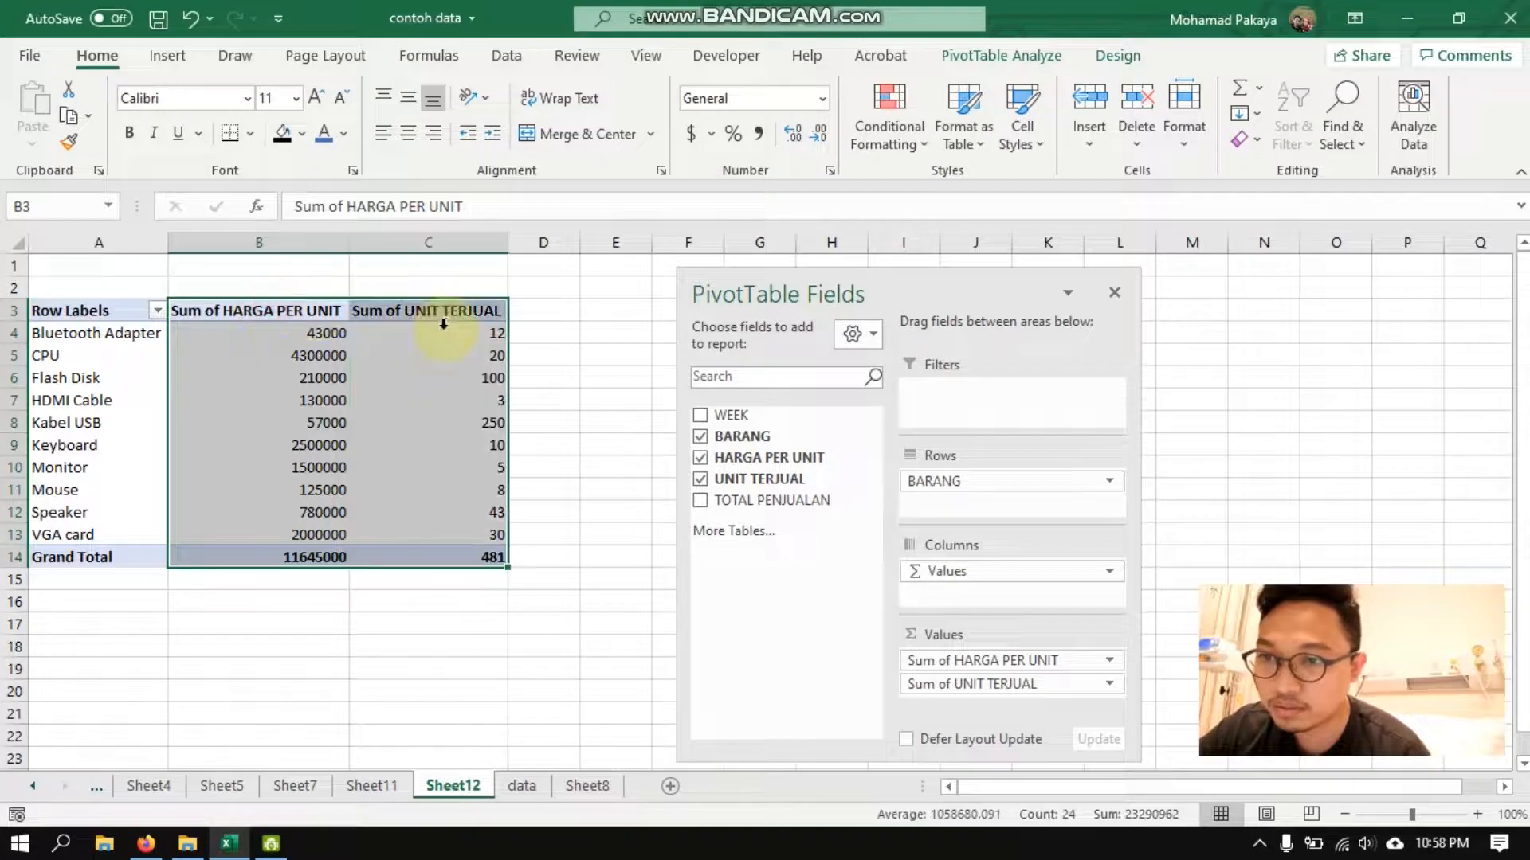
pyautogui.click(759, 133)
pyautogui.click(814, 133)
pyautogui.click(814, 133)
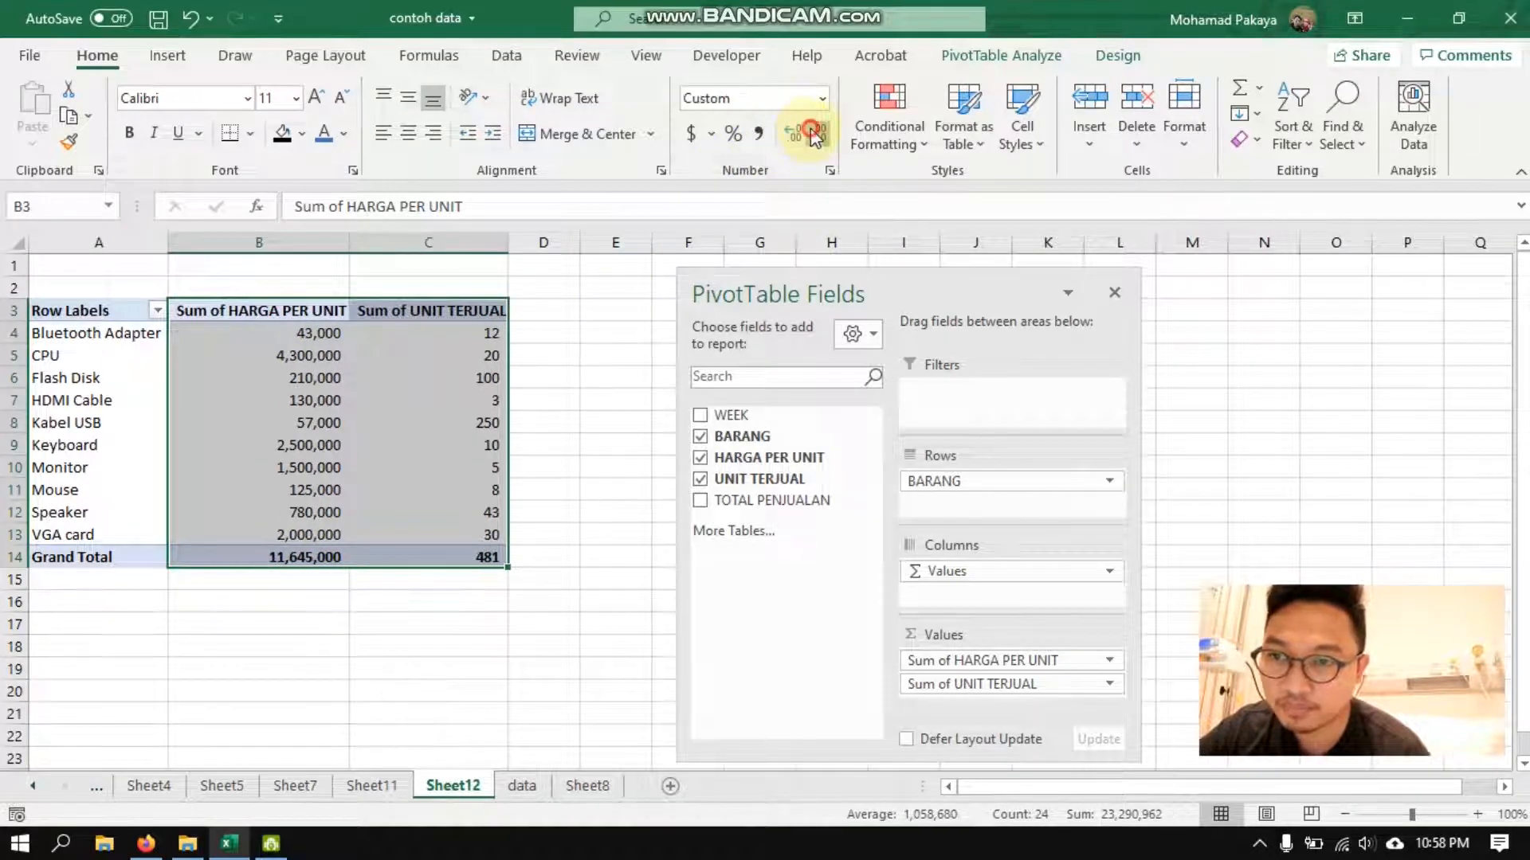
pyautogui.click(553, 605)
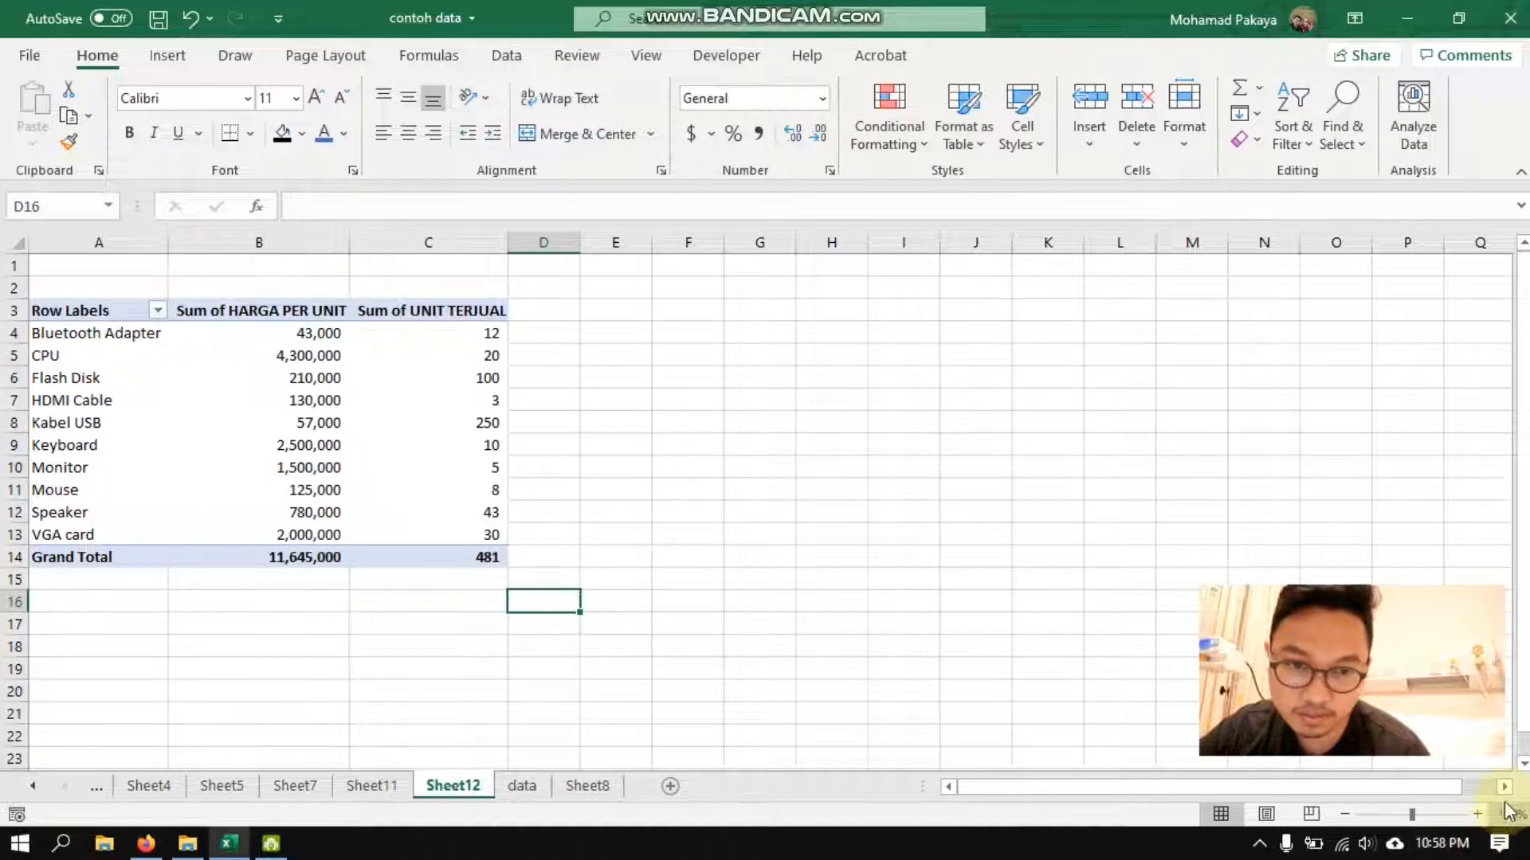
# - Move the PivotTable Fields pane clear of the PivotTable and fit the widths of columns B and C to their contents
pyautogui.click(1478, 814)
pyautogui.click(1478, 814)
pyautogui.click(1478, 815)
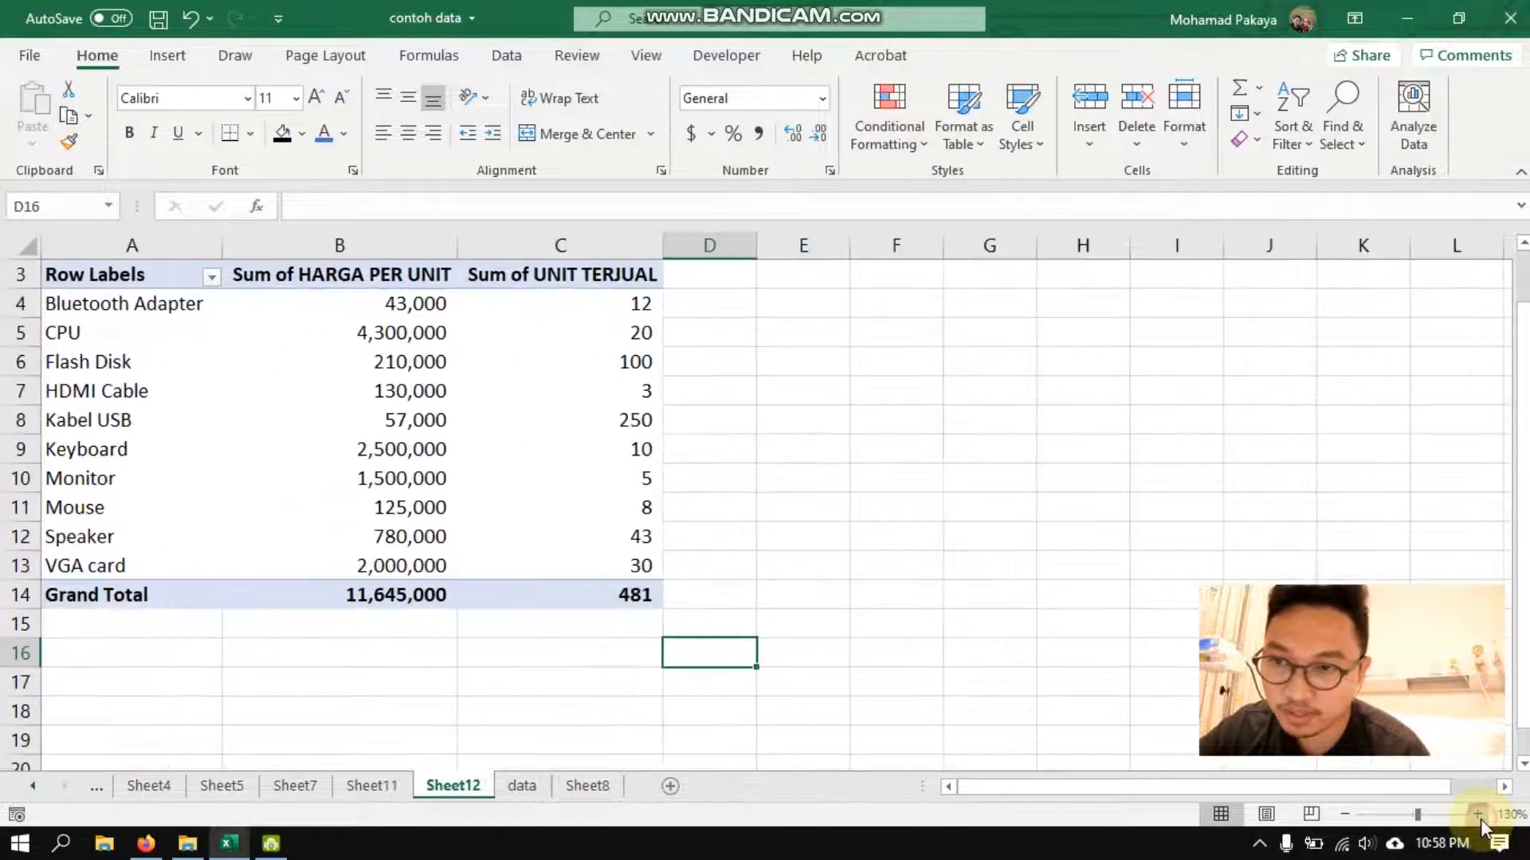
pyautogui.click(1477, 814)
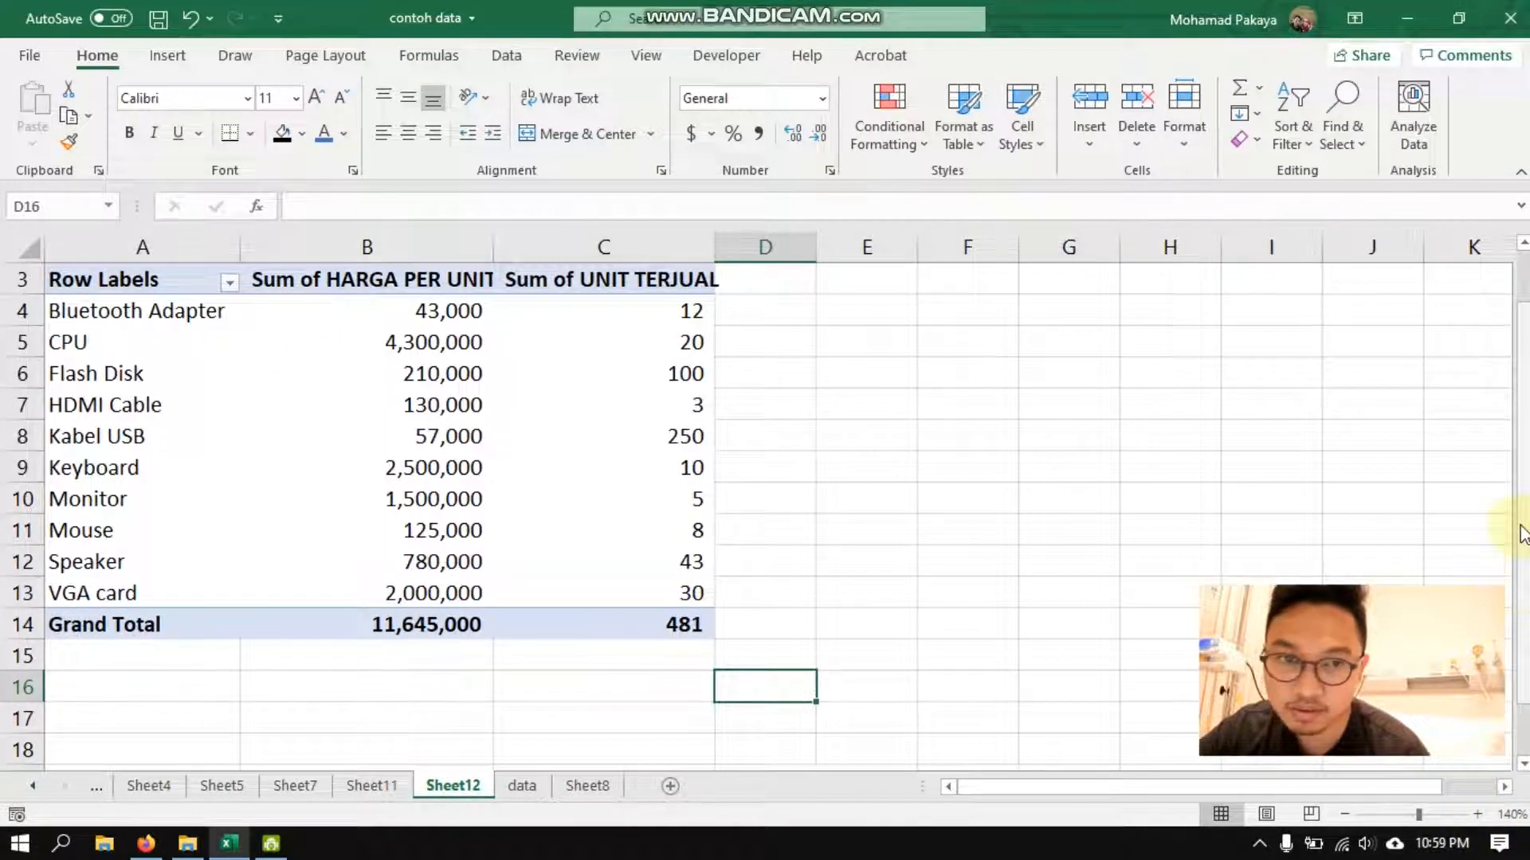
pyautogui.moveTo(1523, 508); pyautogui.dragTo(1524, 487)
pyautogui.click(683, 603)
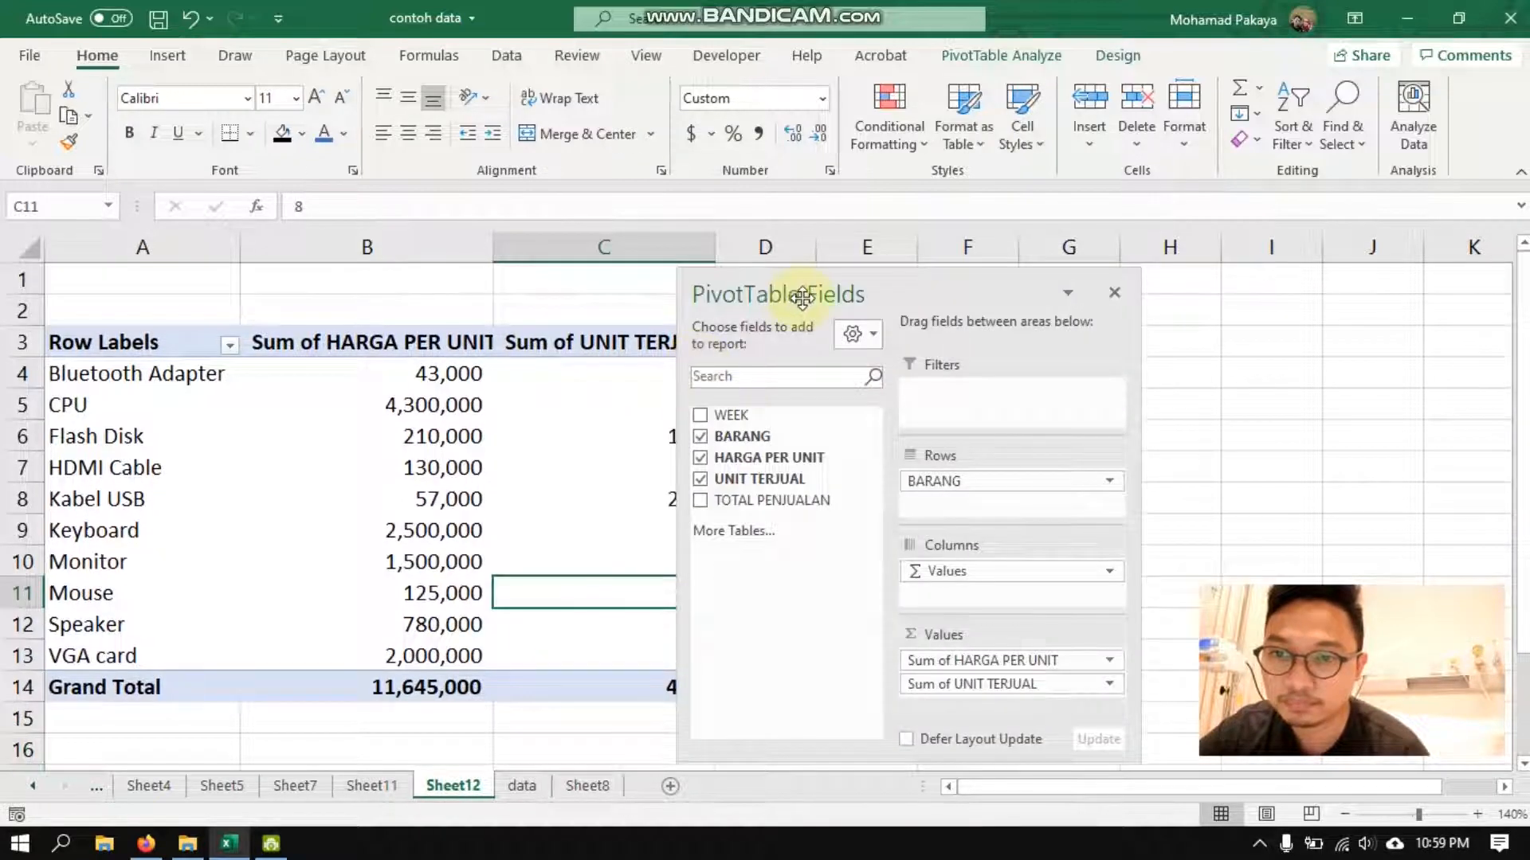
pyautogui.moveTo(819, 300); pyautogui.dragTo(1097, 273)
pyautogui.click(443, 437)
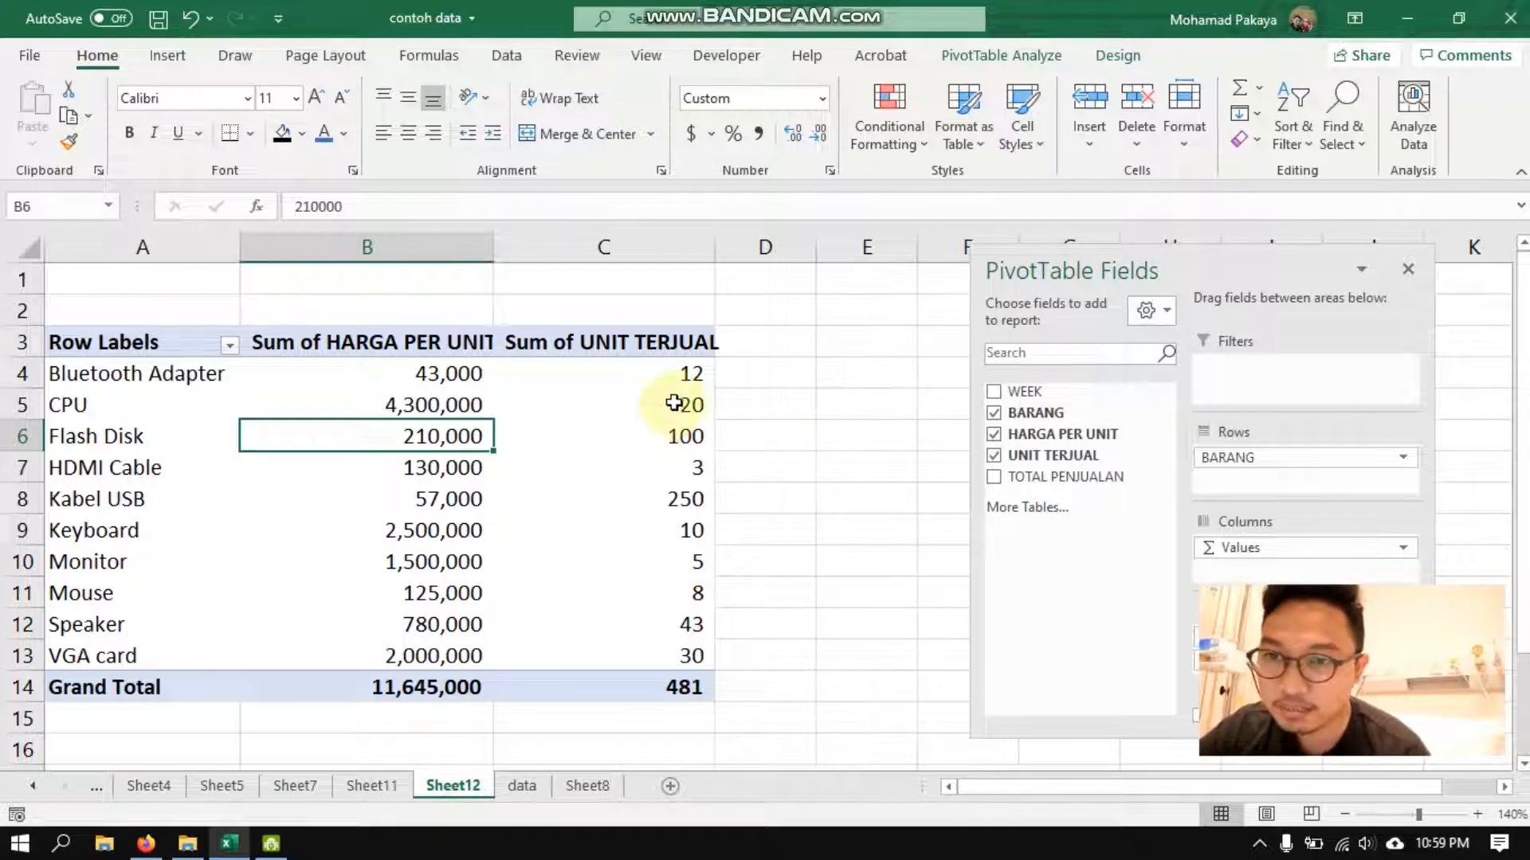
pyautogui.doubleClick(714, 248)
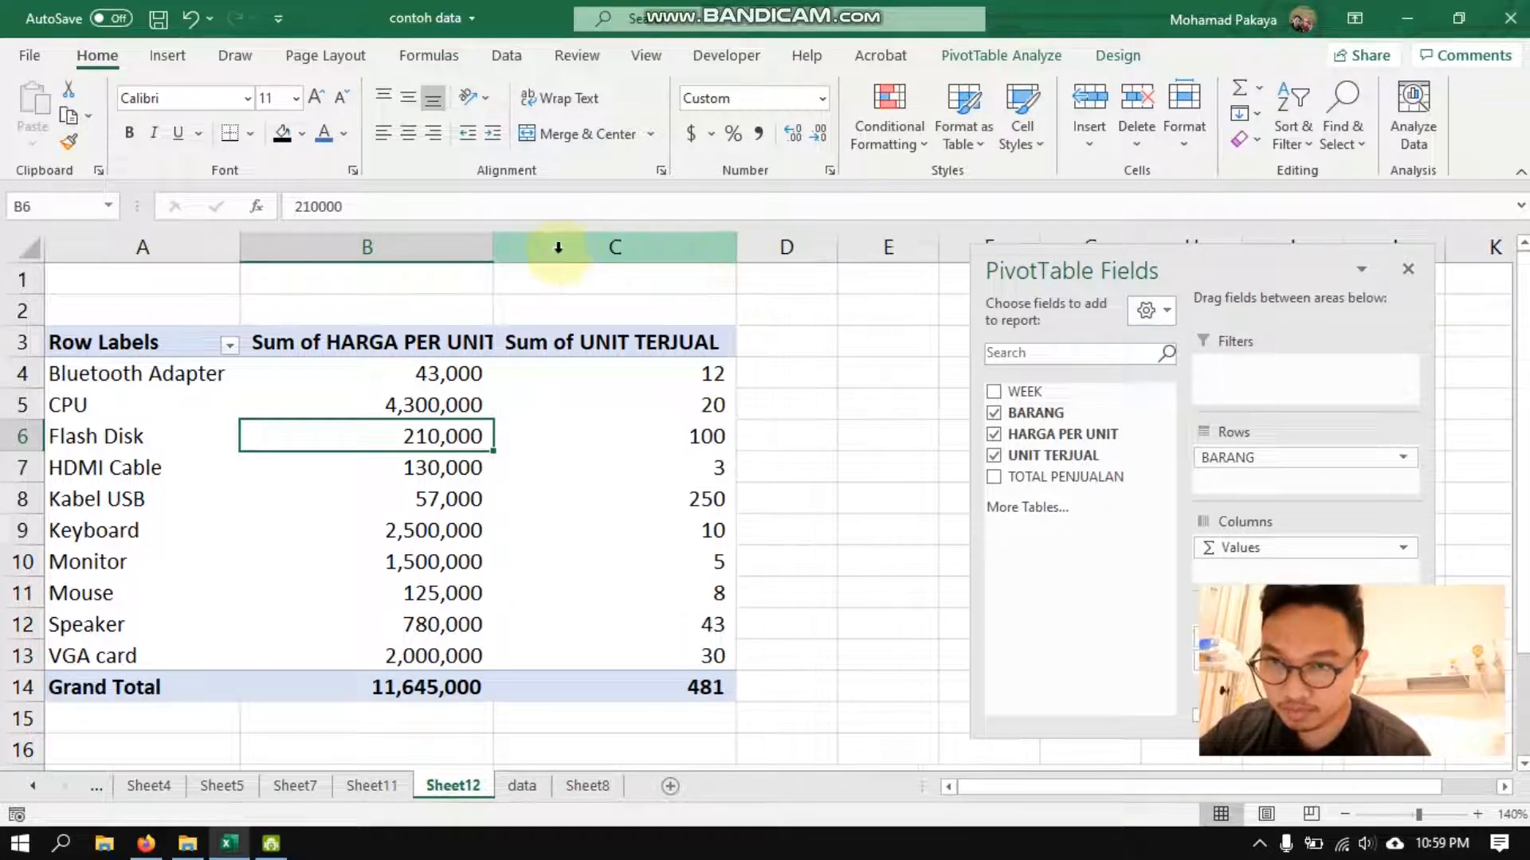
pyautogui.doubleClick(492, 247)
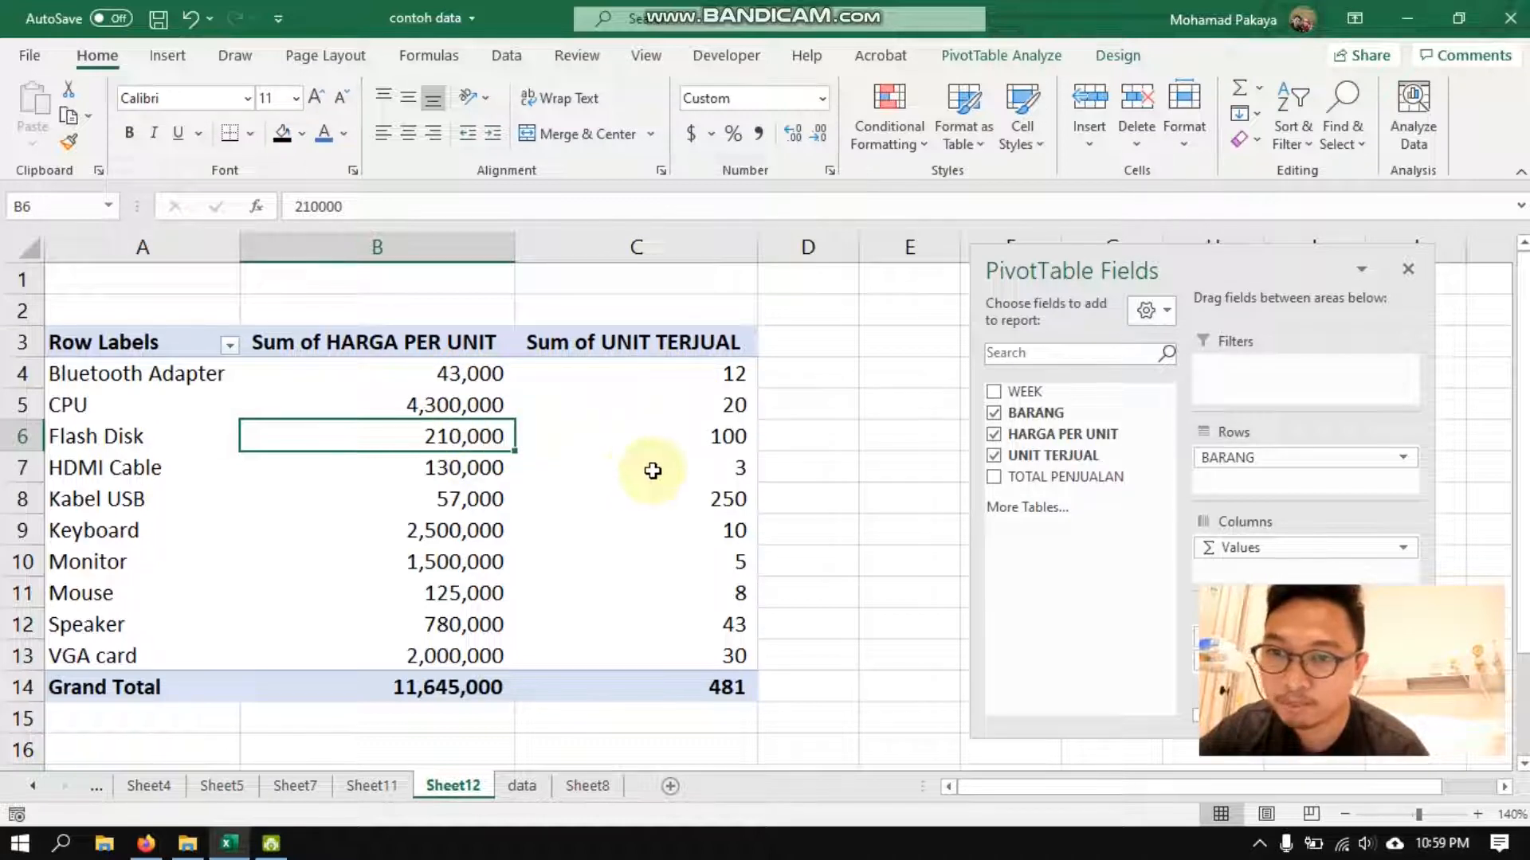
# - Add TOTAL PENJUALAN to the PivotTable values and format its column with thousands separators and no decimals
pyautogui.click(994, 479)
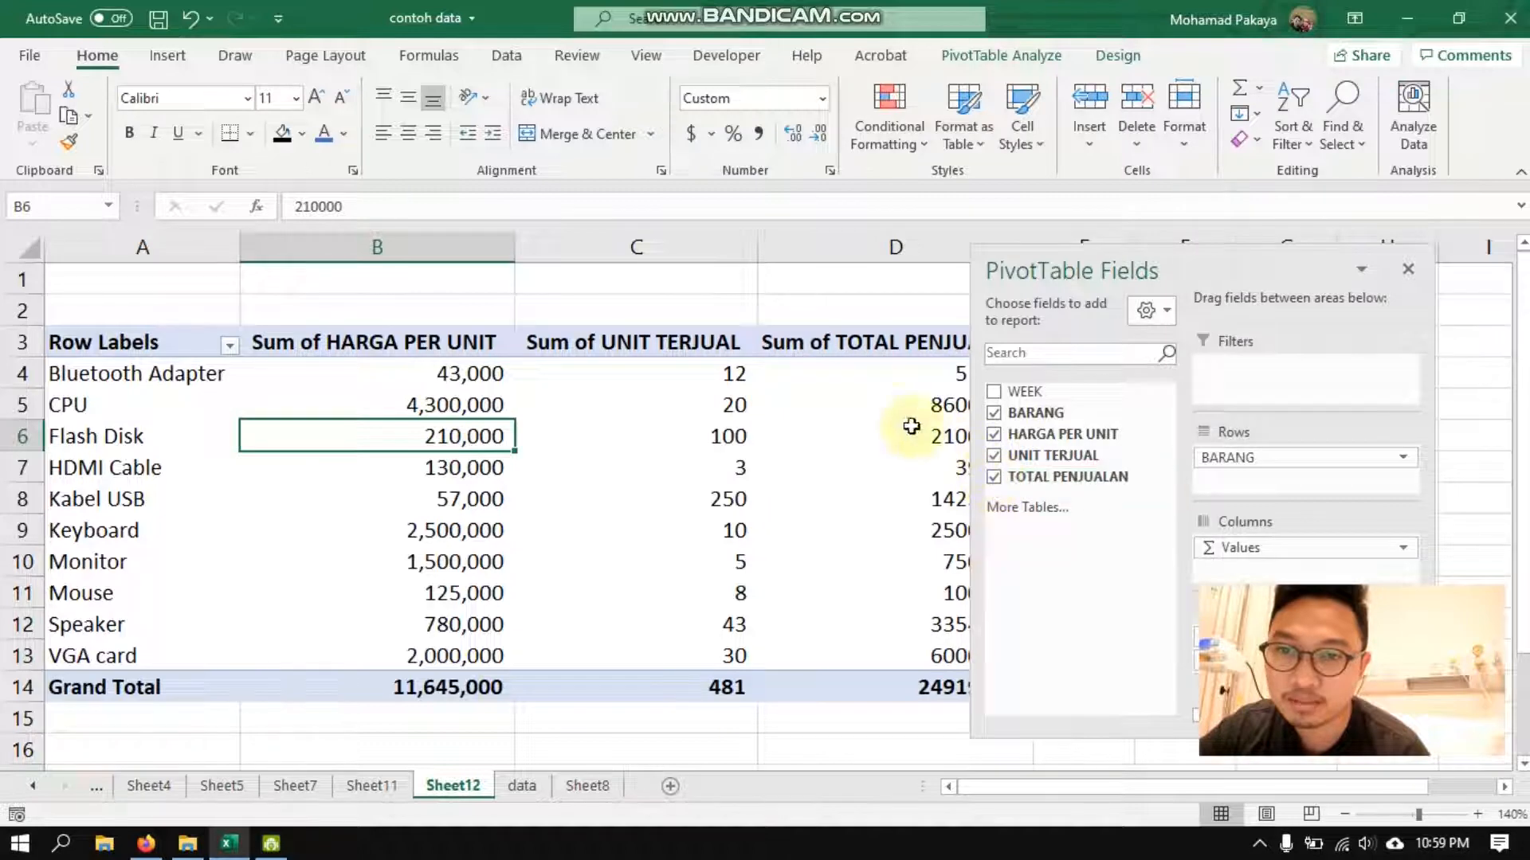
pyautogui.moveTo(1100, 273); pyautogui.dragTo(238, 595)
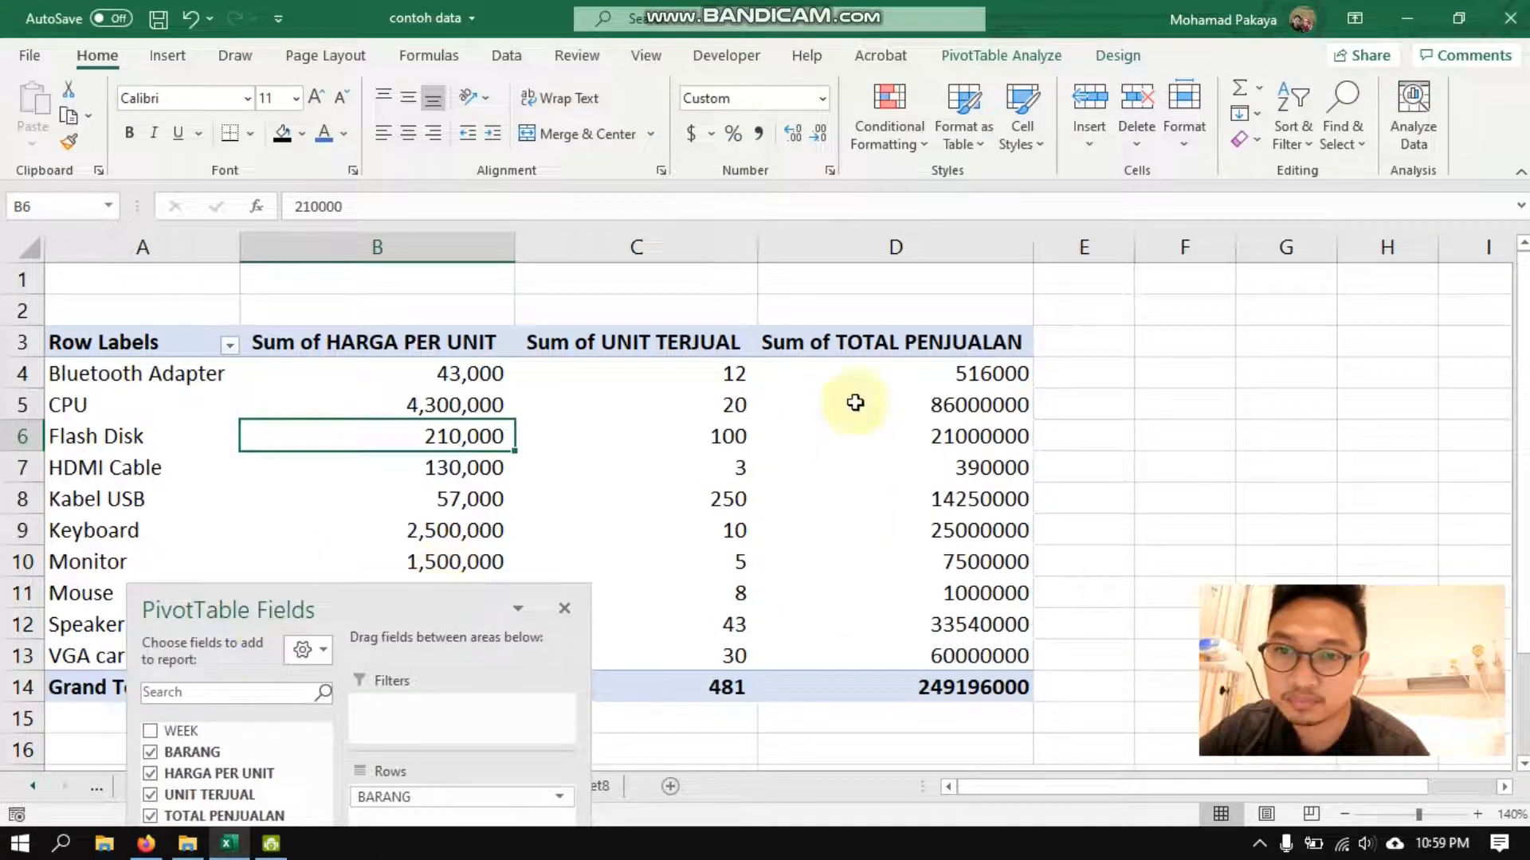
pyautogui.click(836, 333)
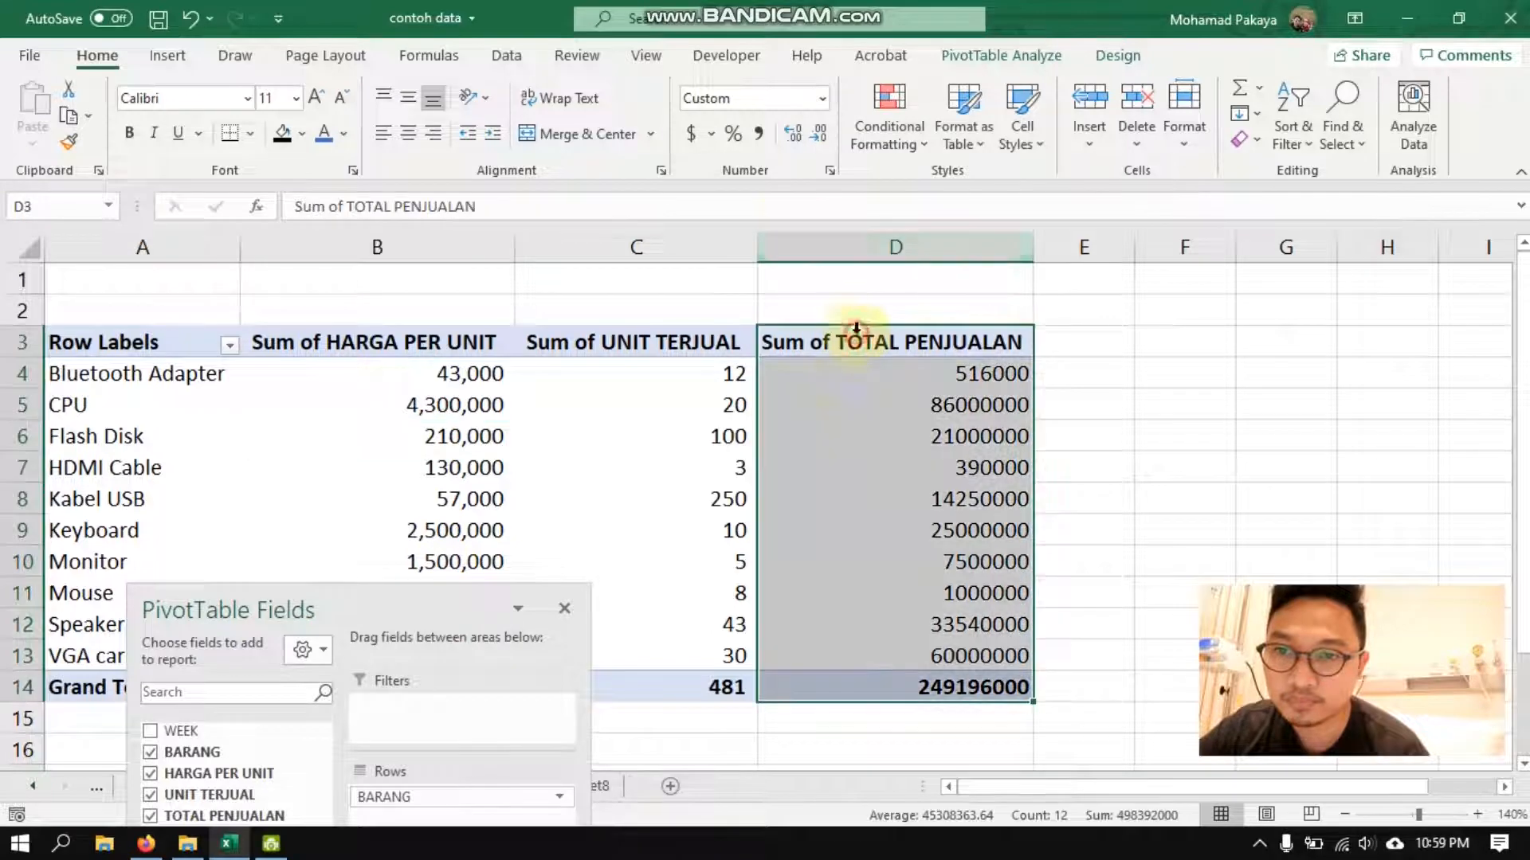
pyautogui.click(759, 133)
pyautogui.click(827, 135)
pyautogui.click(827, 135)
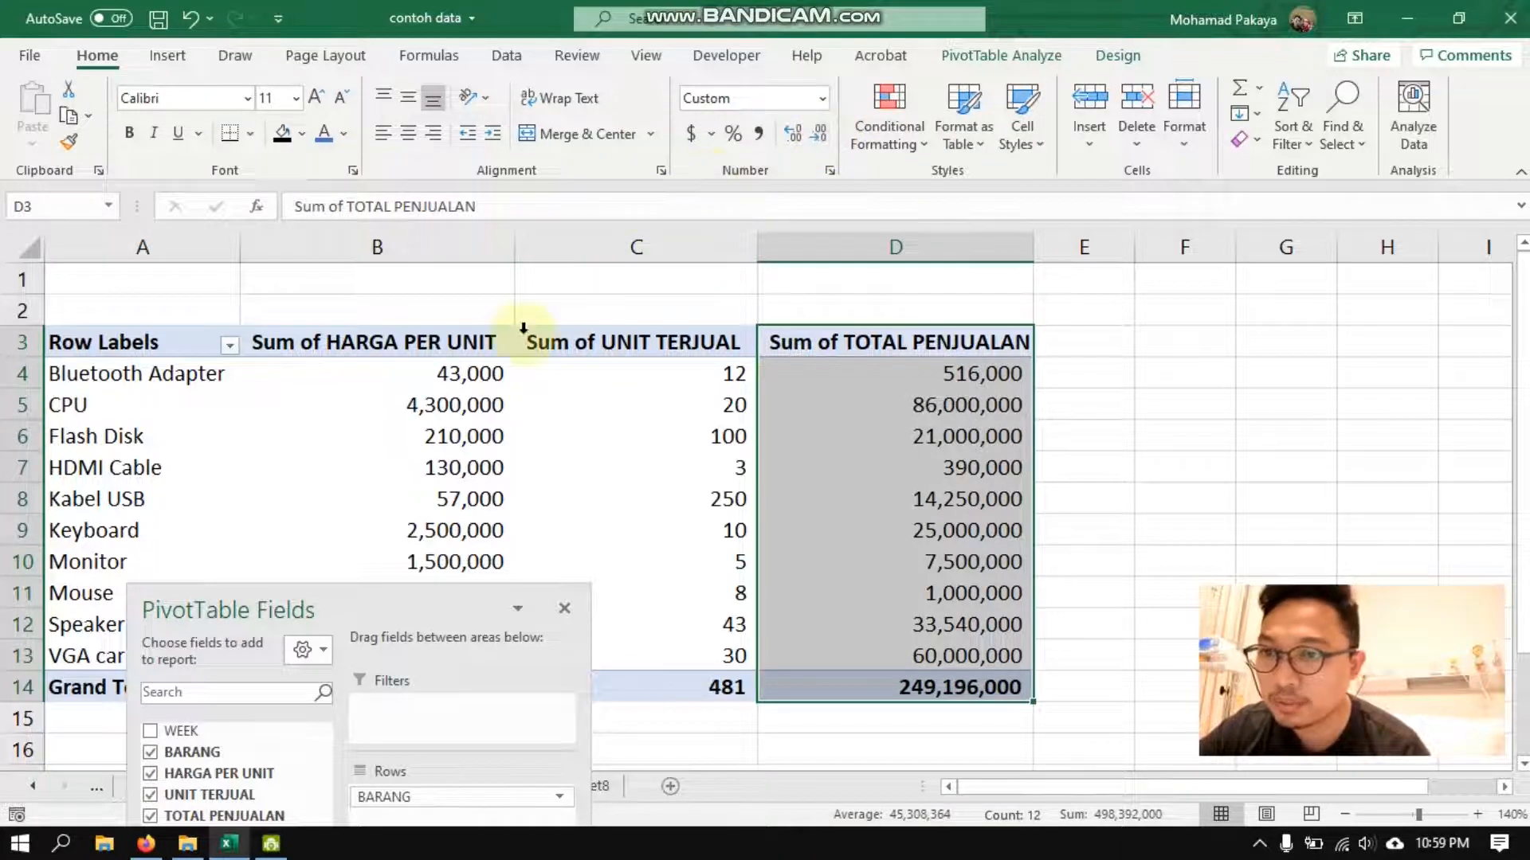
pyautogui.click(955, 381)
pyautogui.click(705, 378)
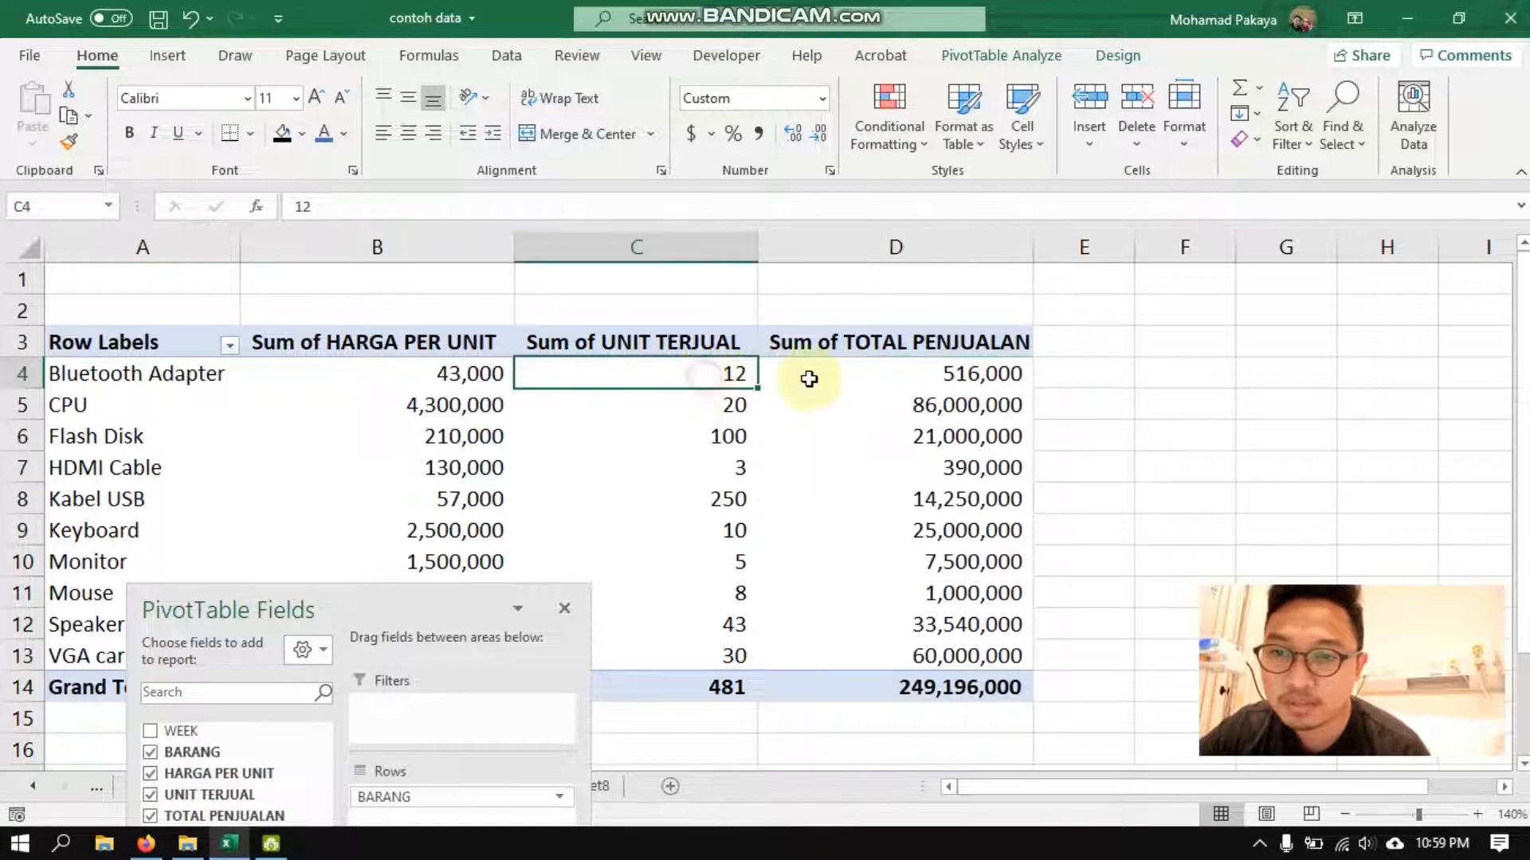
pyautogui.click(867, 382)
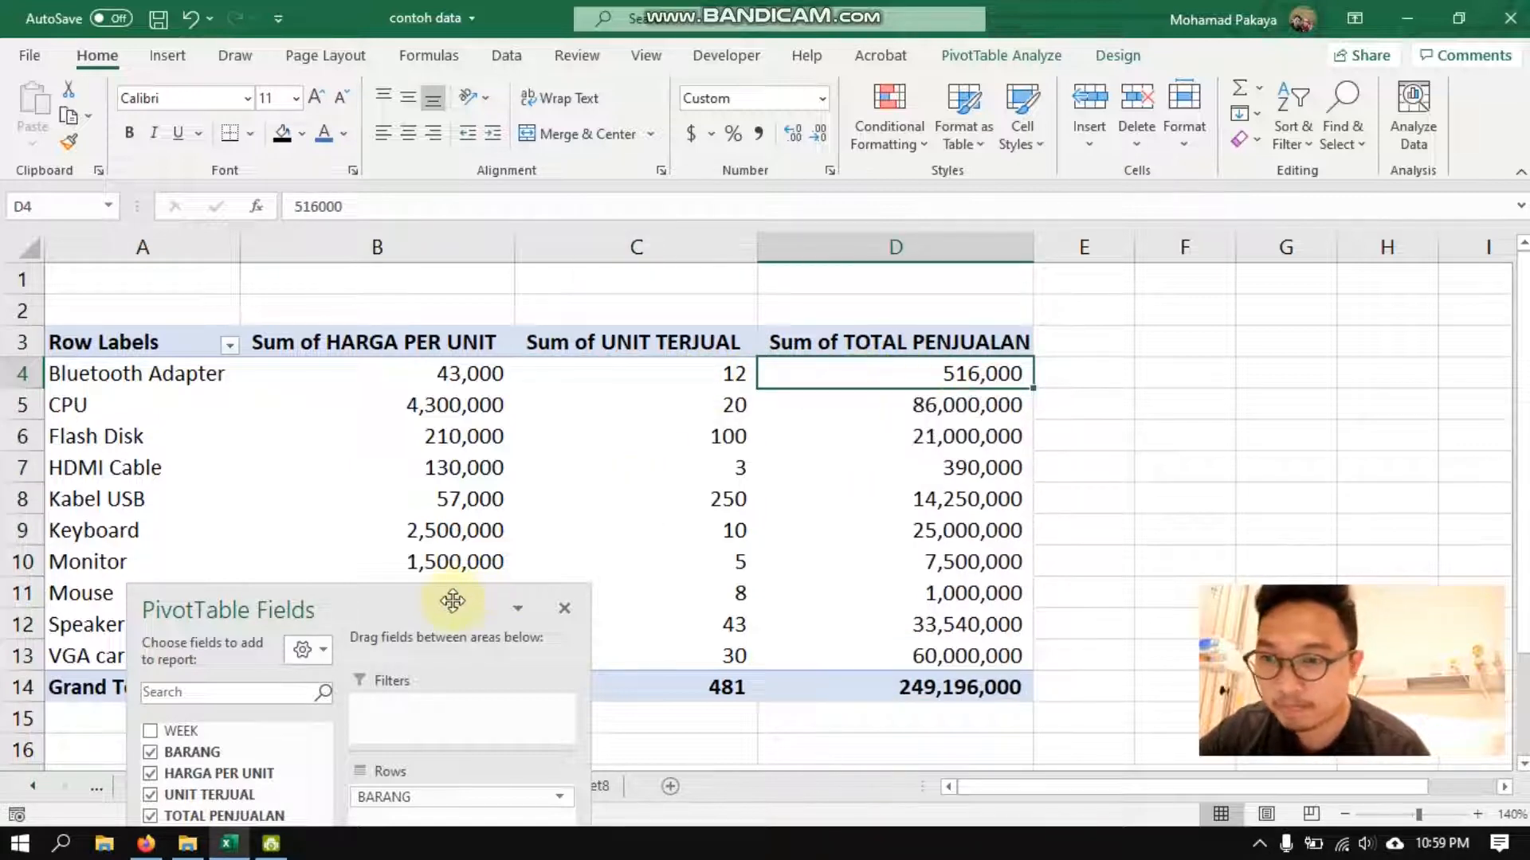
# - Remove the Sum of TOTAL PENJUALAN field from the PivotTable values
pyautogui.moveTo(452, 599); pyautogui.dragTo(410, 253)
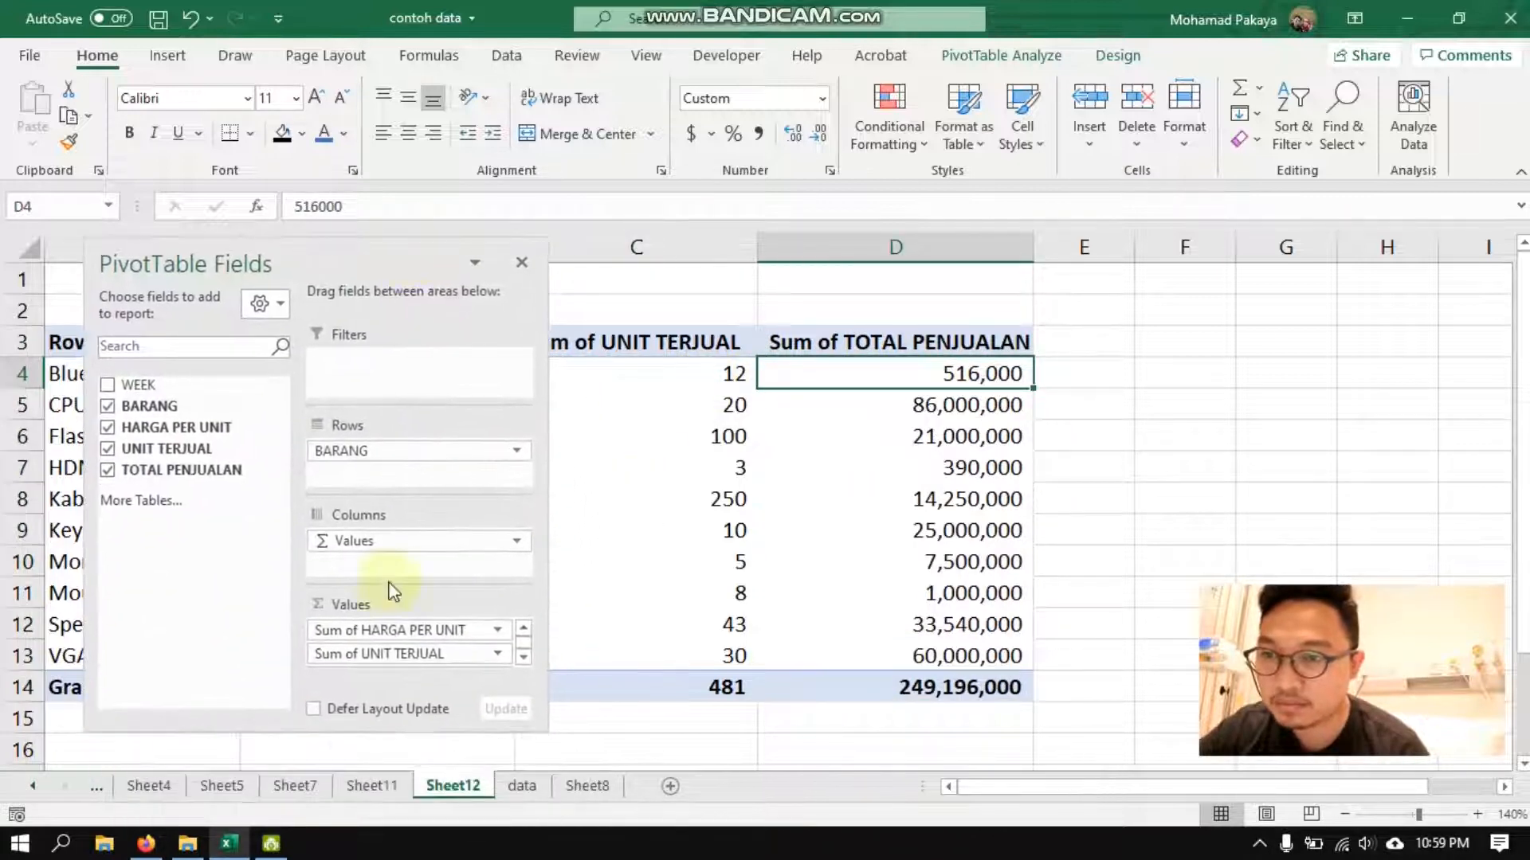
pyautogui.click(523, 656)
pyautogui.moveTo(465, 659); pyautogui.dragTo(194, 617)
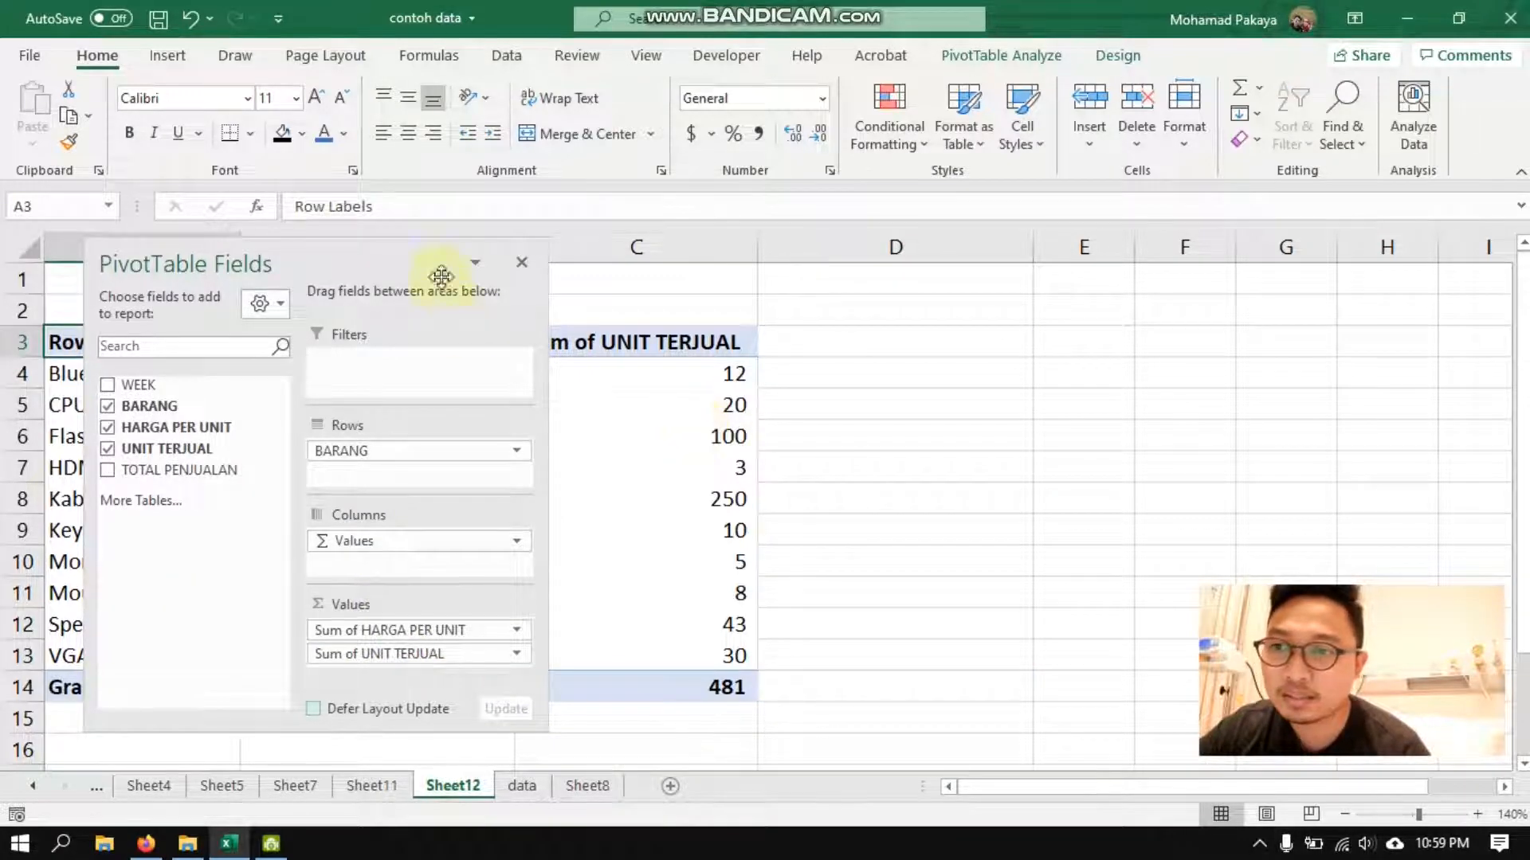
# - Start a new calculated field for the PivotTable and name it TOTAL PENGHASILAN
pyautogui.moveTo(417, 256); pyautogui.dragTo(596, 662)
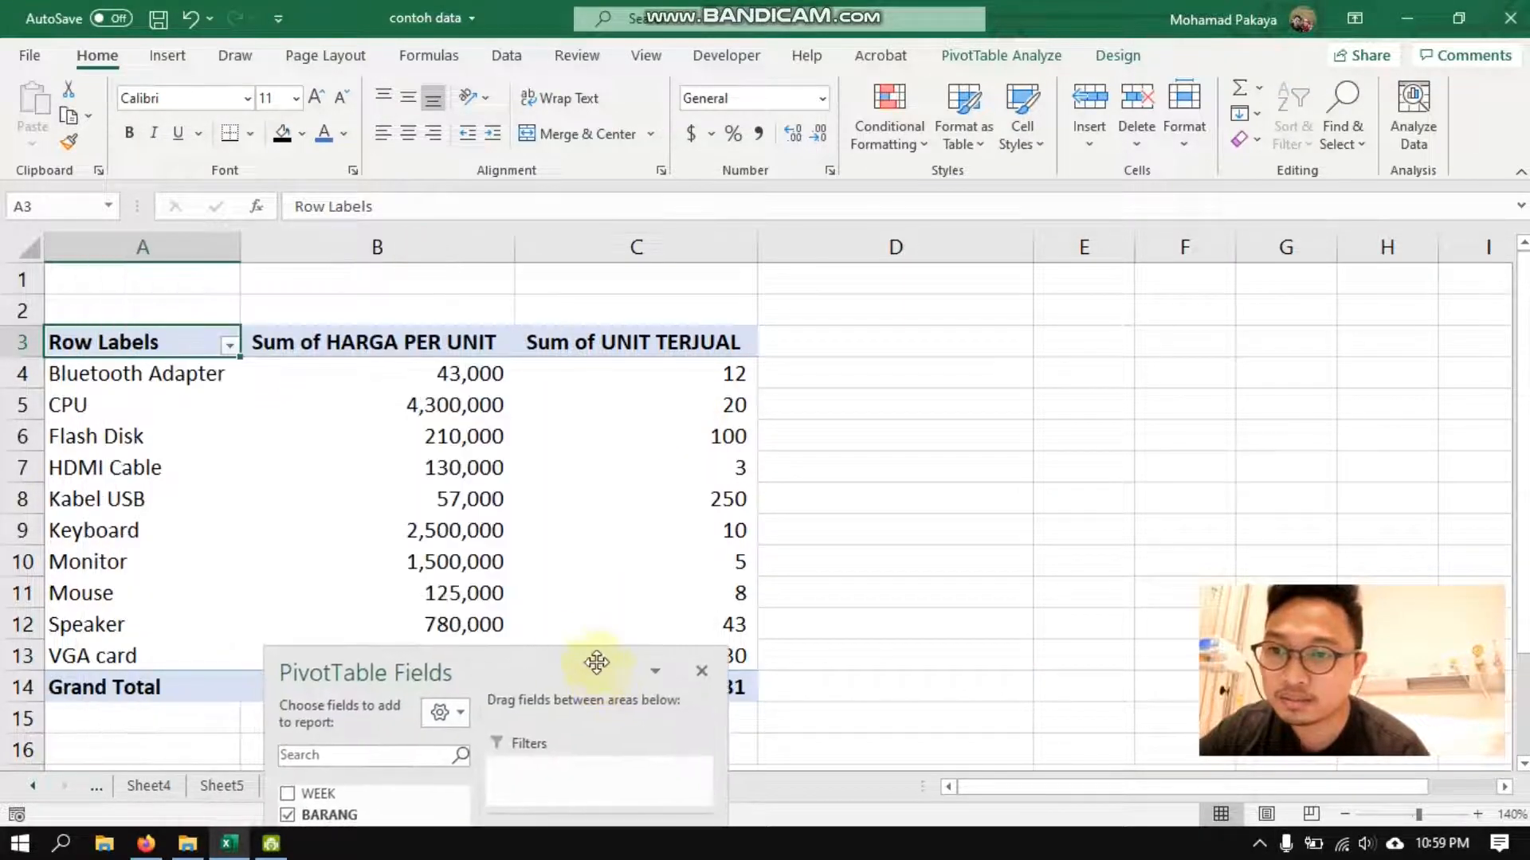
pyautogui.click(701, 528)
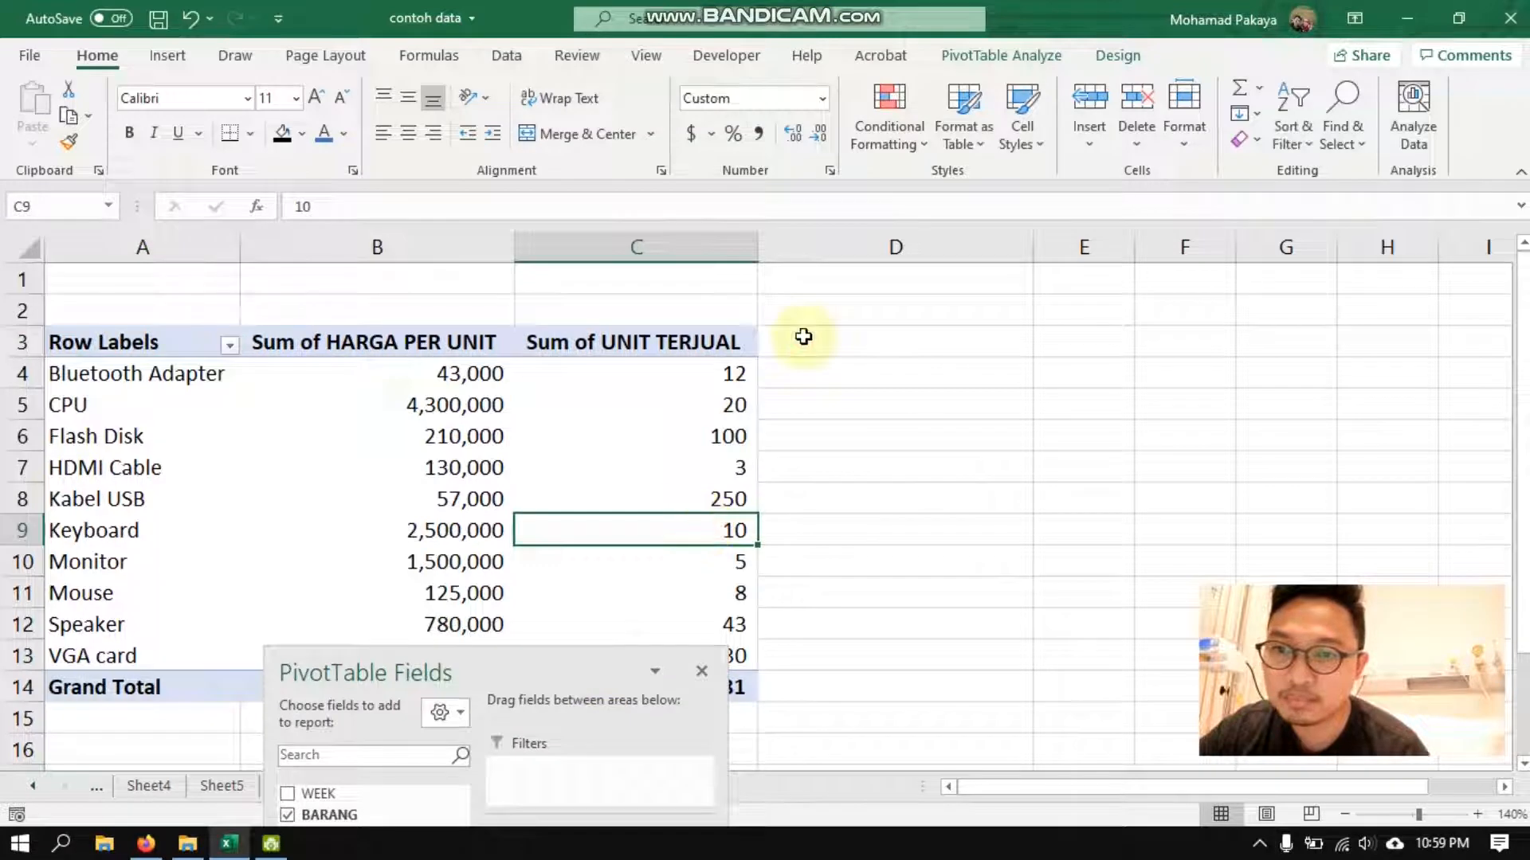
pyautogui.click(1007, 66)
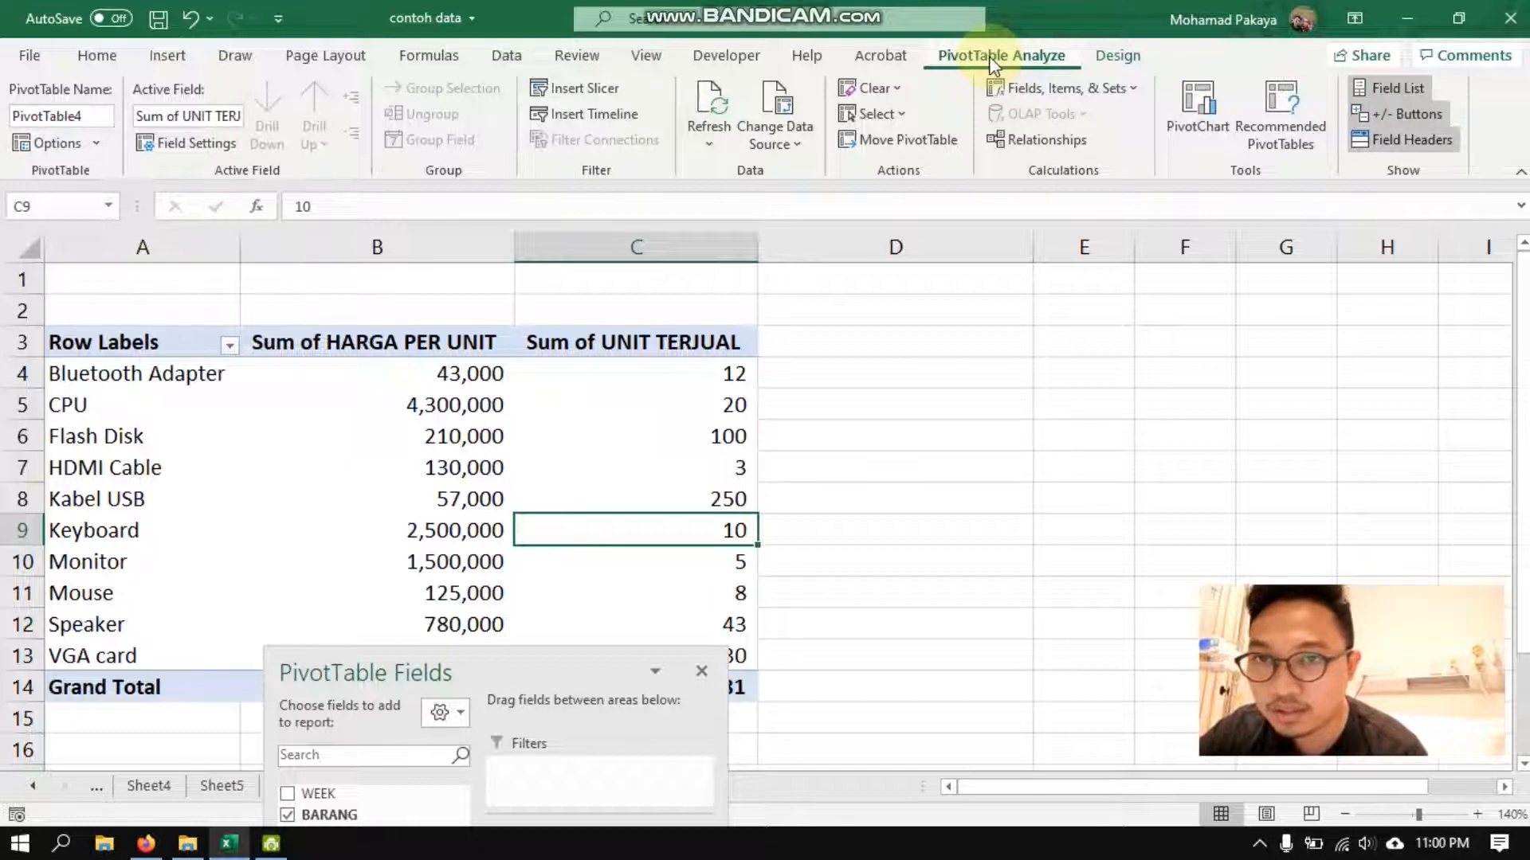
pyautogui.click(1137, 95)
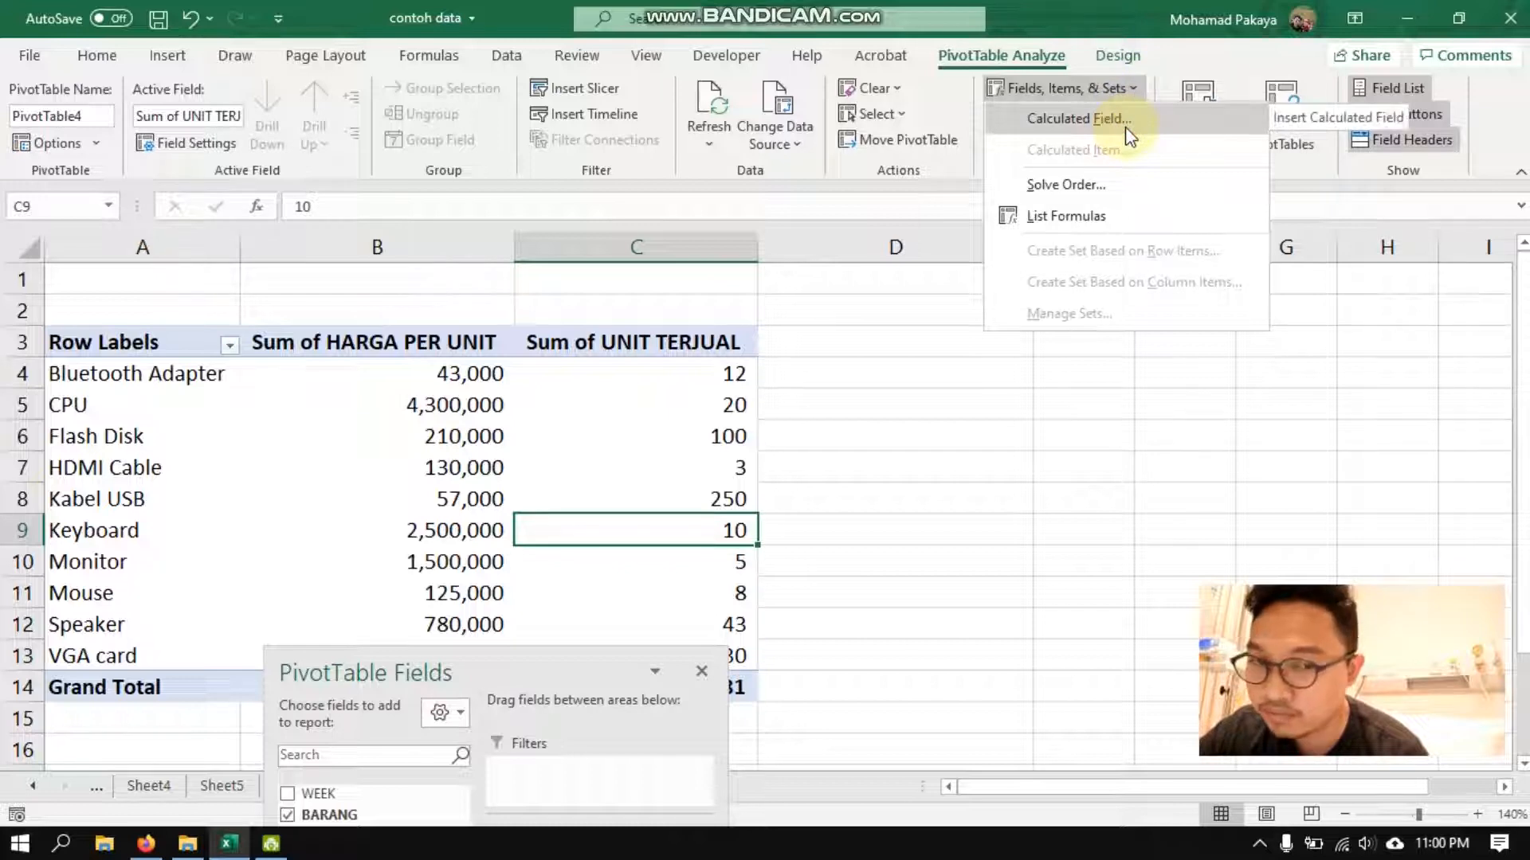
pyautogui.click(1125, 121)
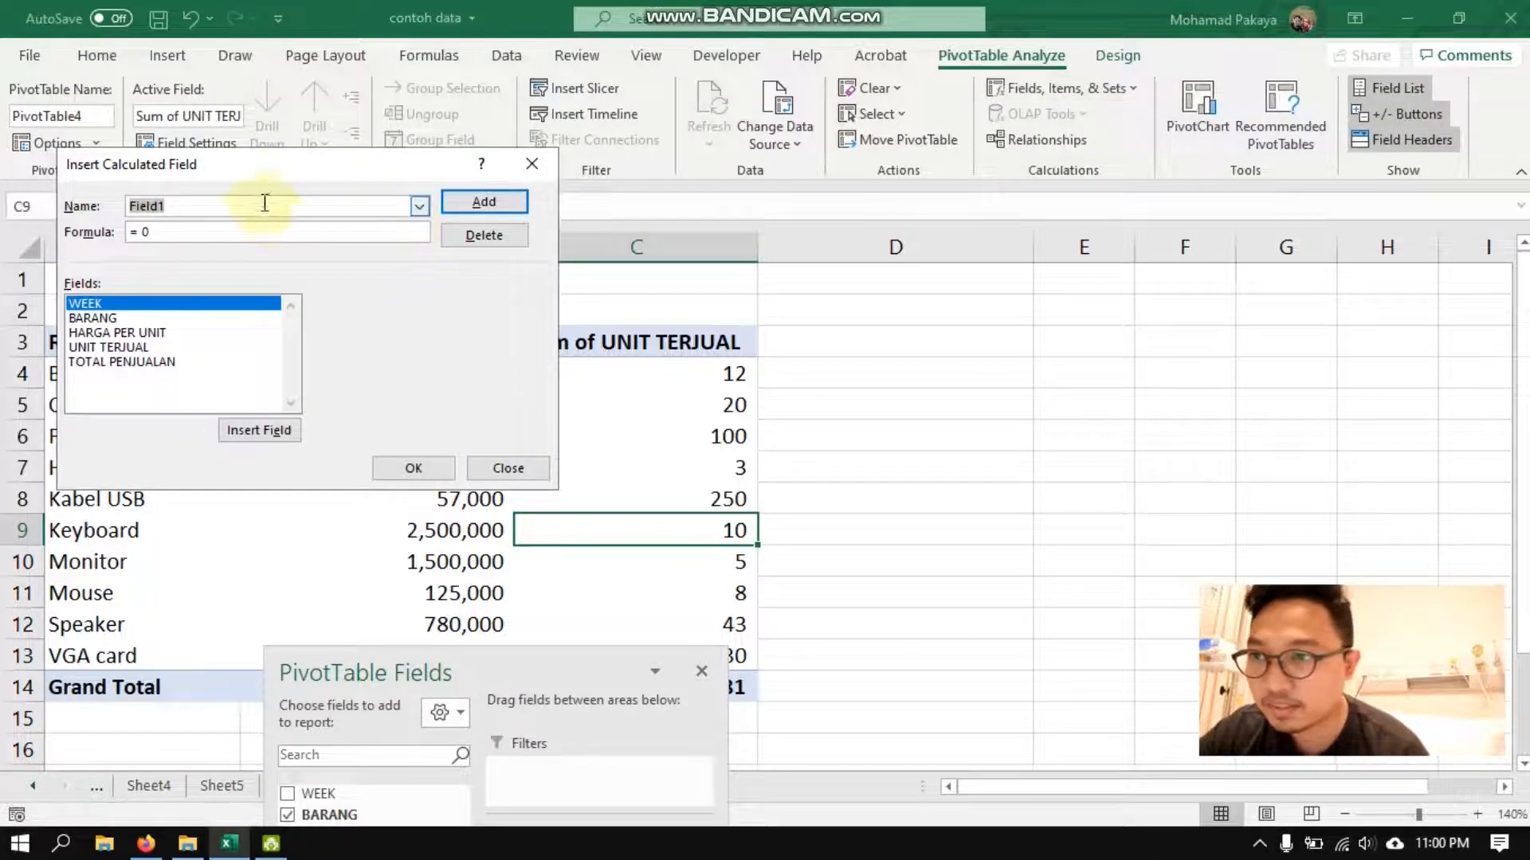
pyautogui.moveTo(254, 168); pyautogui.dragTo(349, 174)
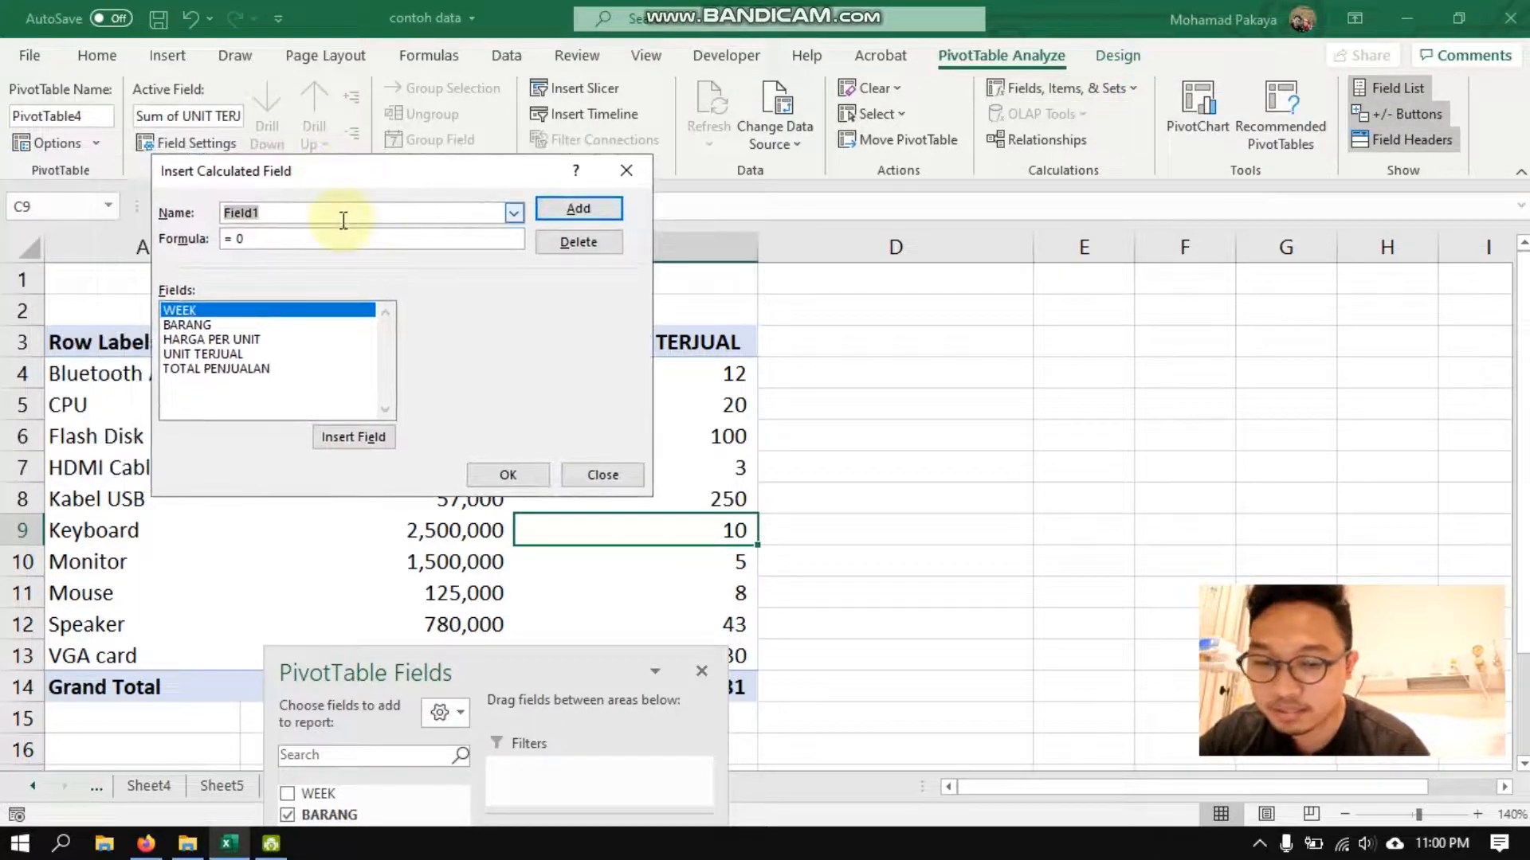
pyautogui.write('TOTAL O')
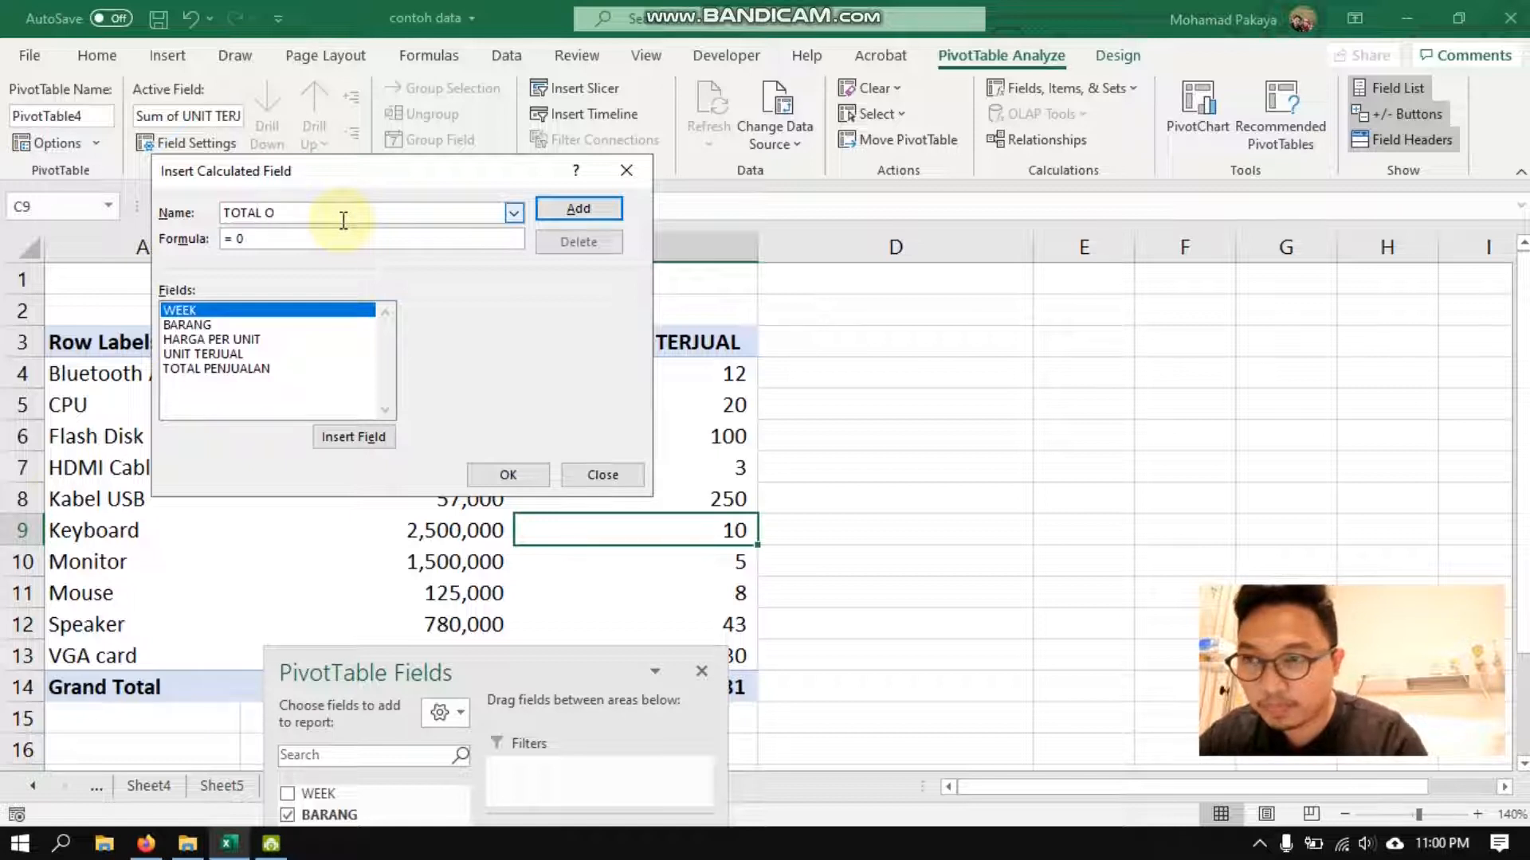
pyautogui.press('BackSpace')
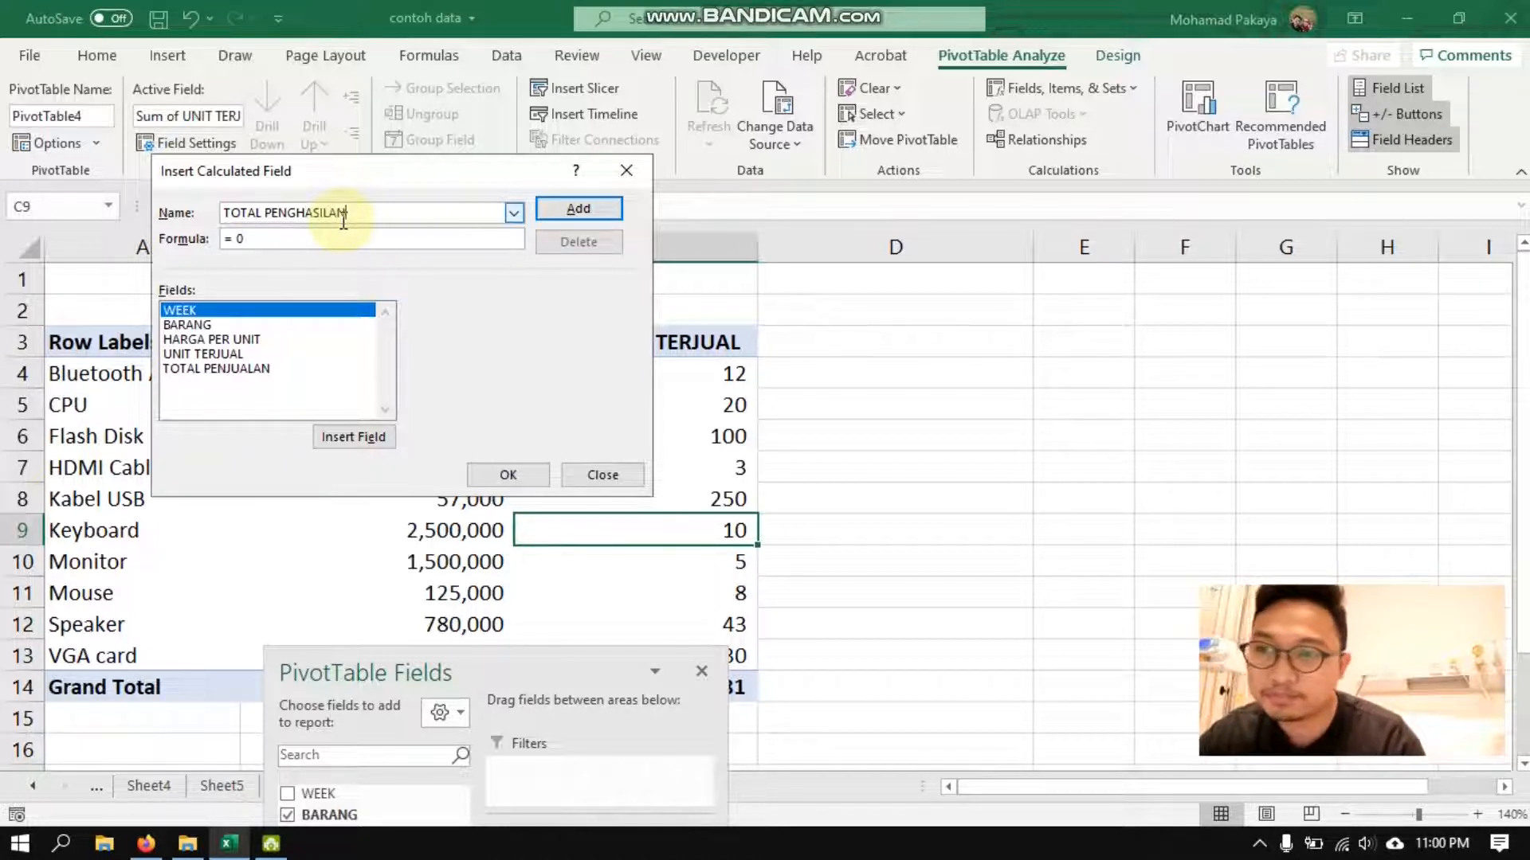
# - Define the calculated field as = 'HARGA PER UNIT' * 'UNIT TERJUAL' and add it to the PivotTable
pyautogui.click(316, 240)
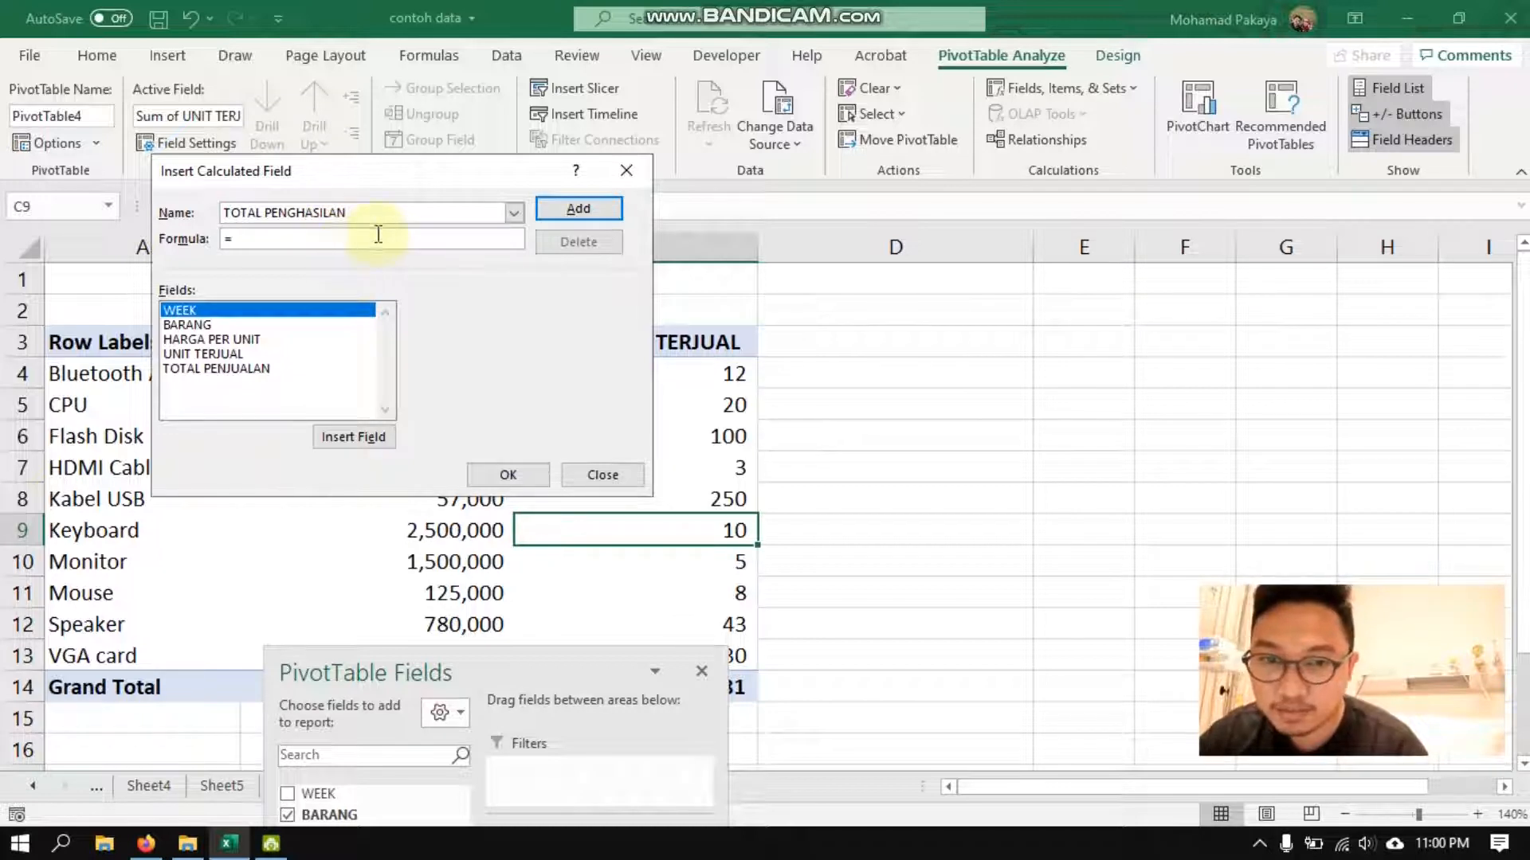
pyautogui.doubleClick(220, 341)
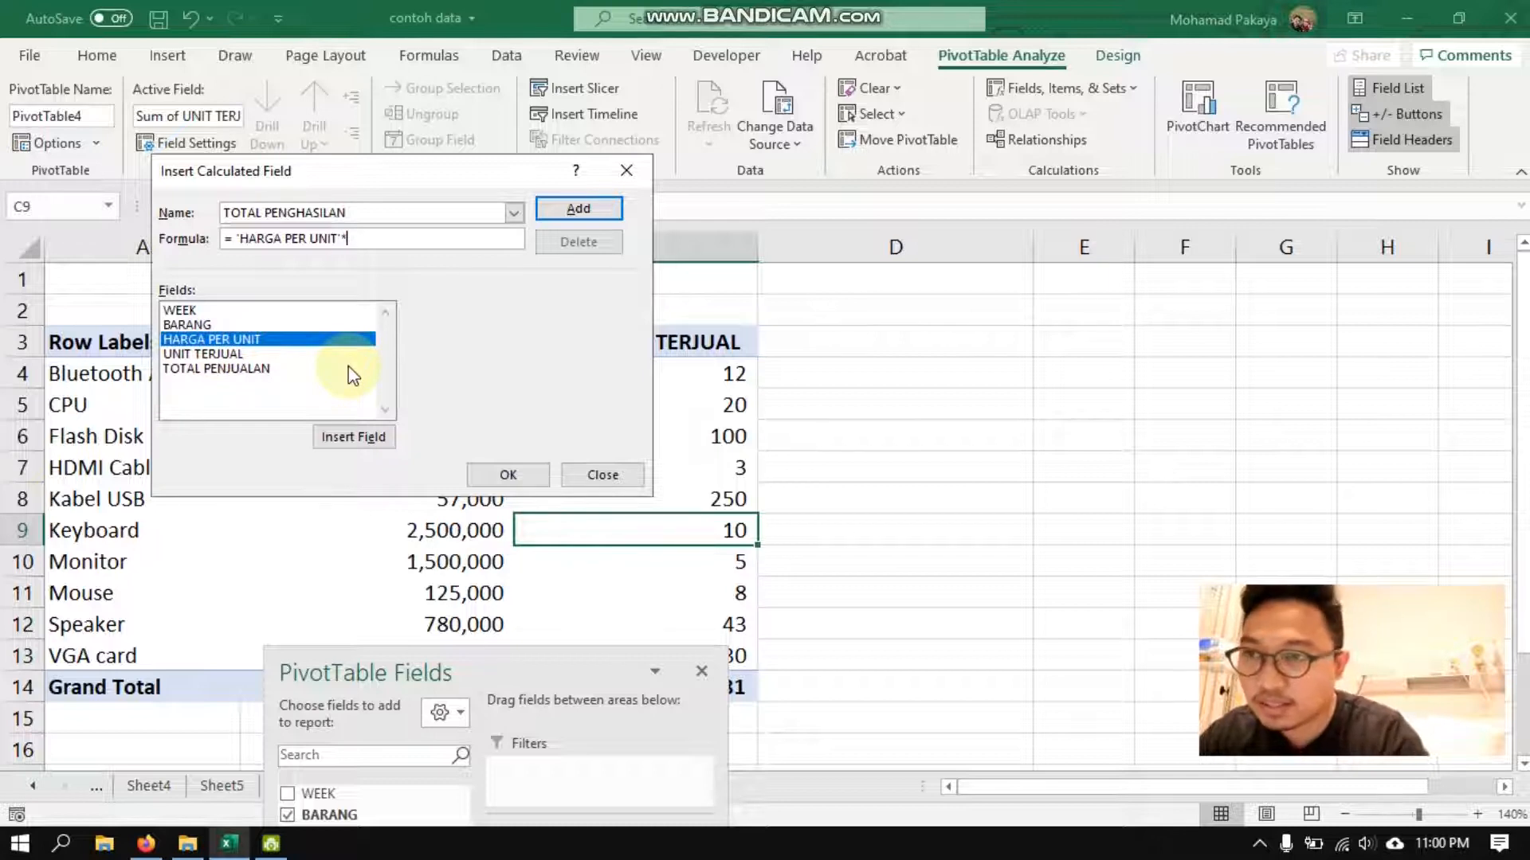
pyautogui.doubleClick(217, 356)
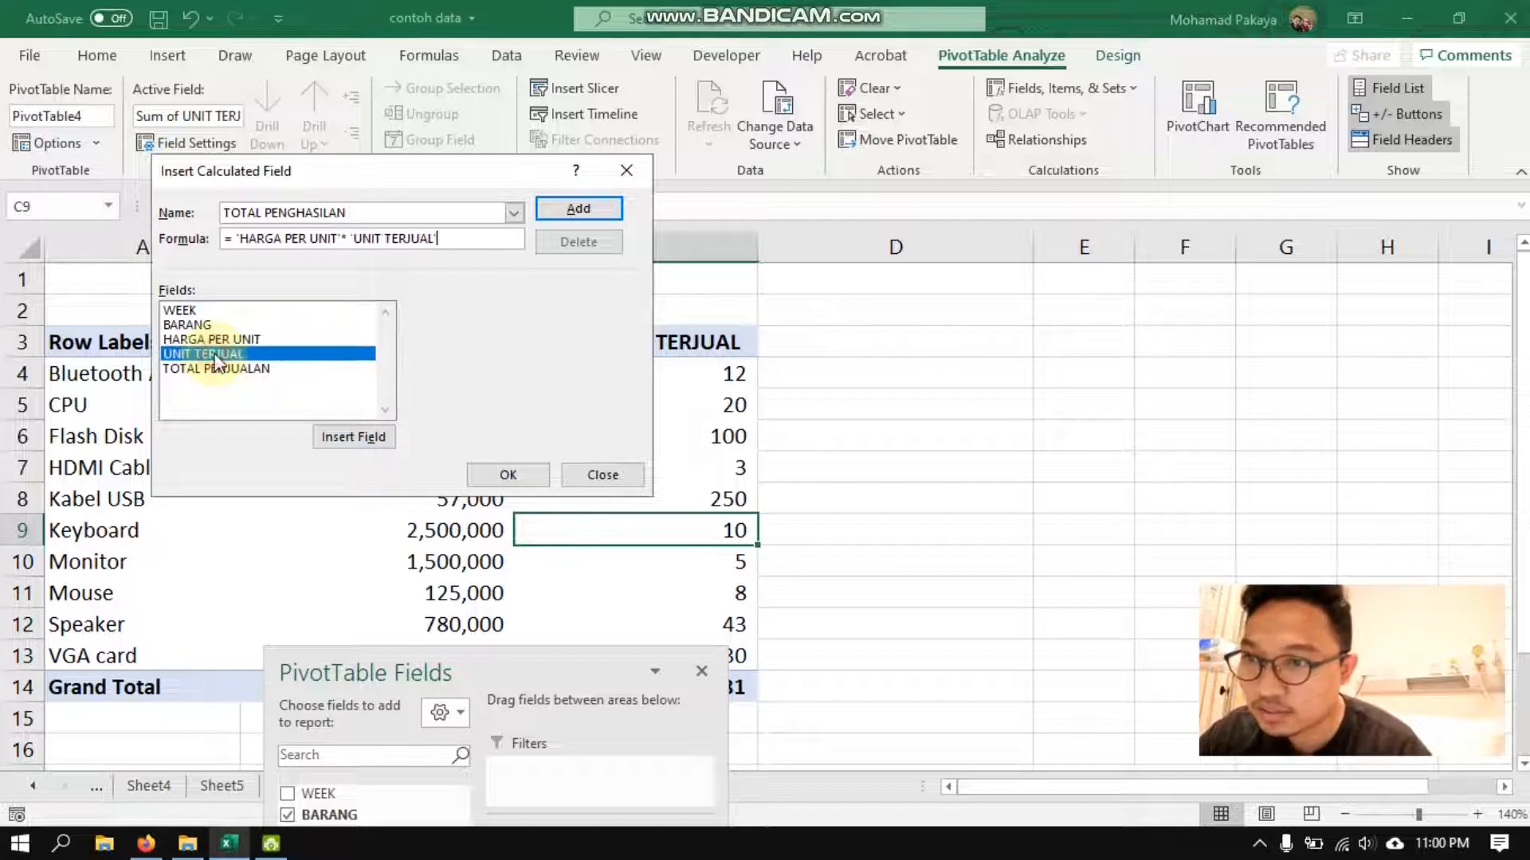
pyautogui.click(549, 210)
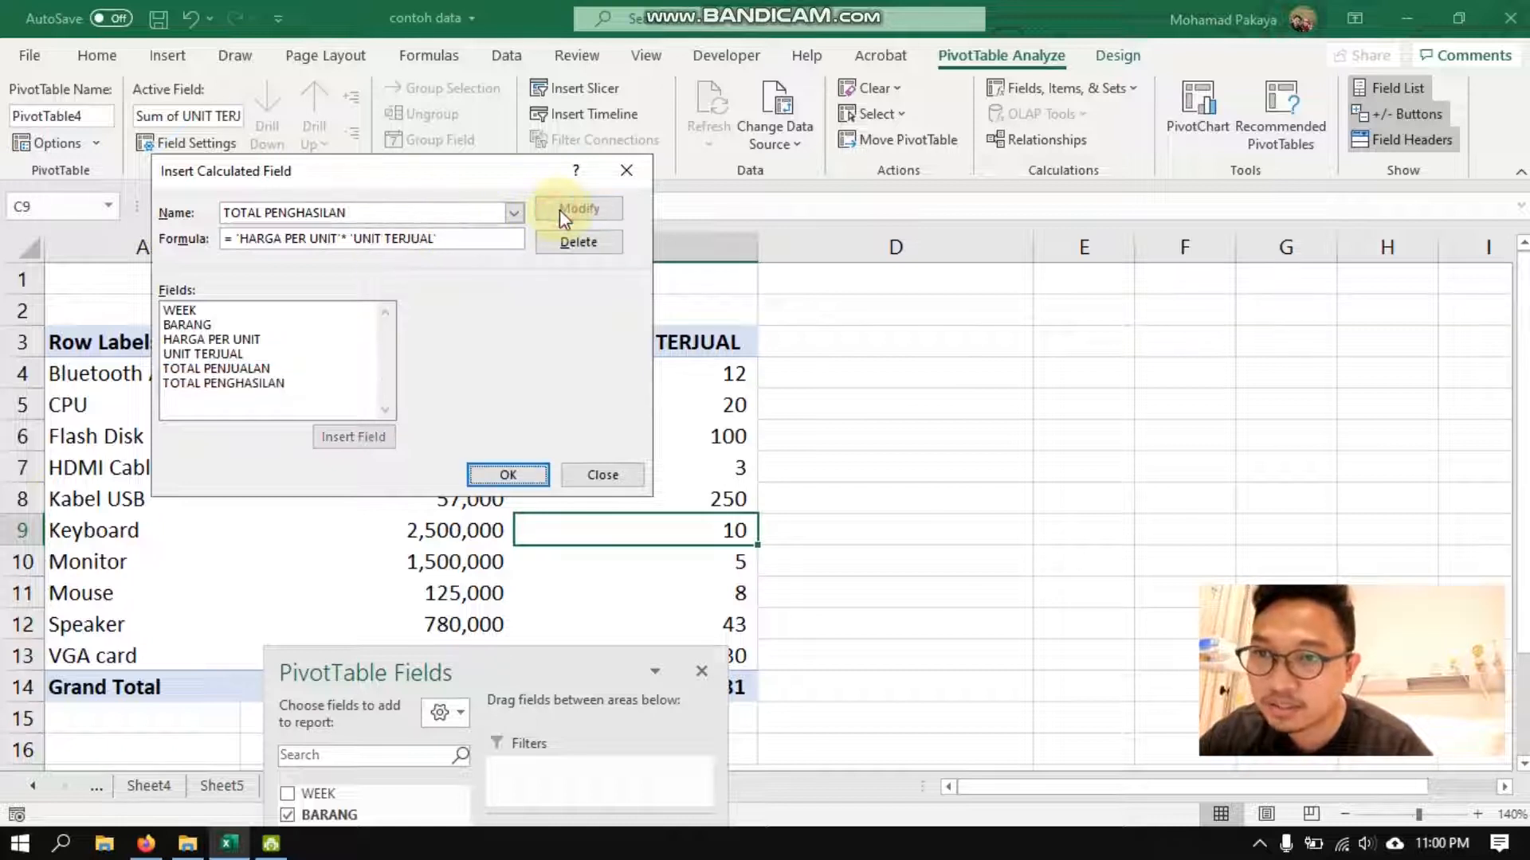
pyautogui.click(508, 475)
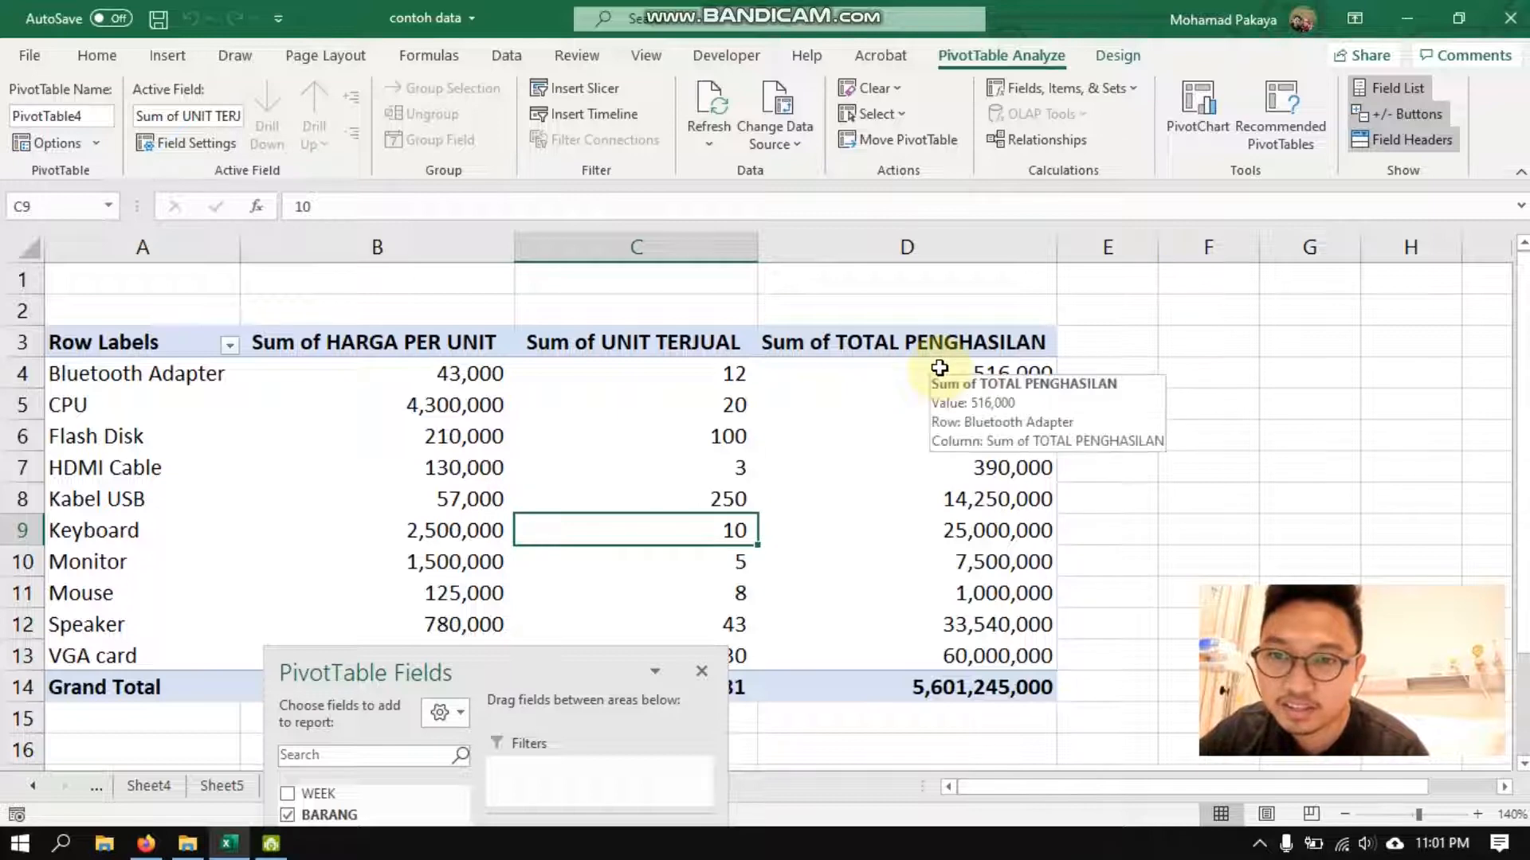
# - Examine the PivotTable Fields pane for the new TOTAL PENGHASILAN field, moving the pane to see both it and the table
pyautogui.moveTo(570, 667); pyautogui.dragTo(437, 296)
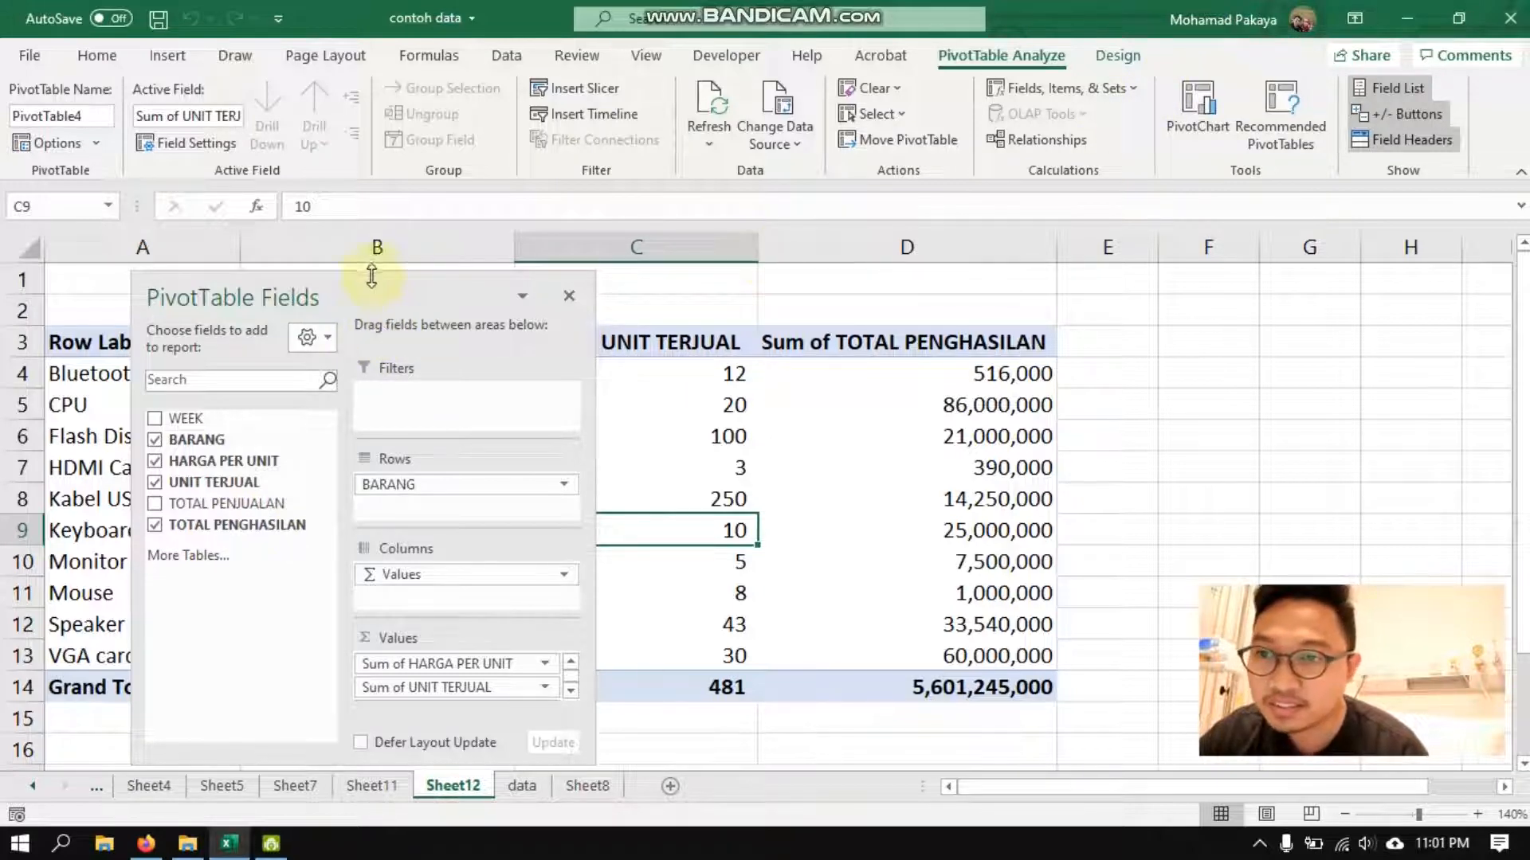
pyautogui.moveTo(392, 288); pyautogui.dragTo(394, 588)
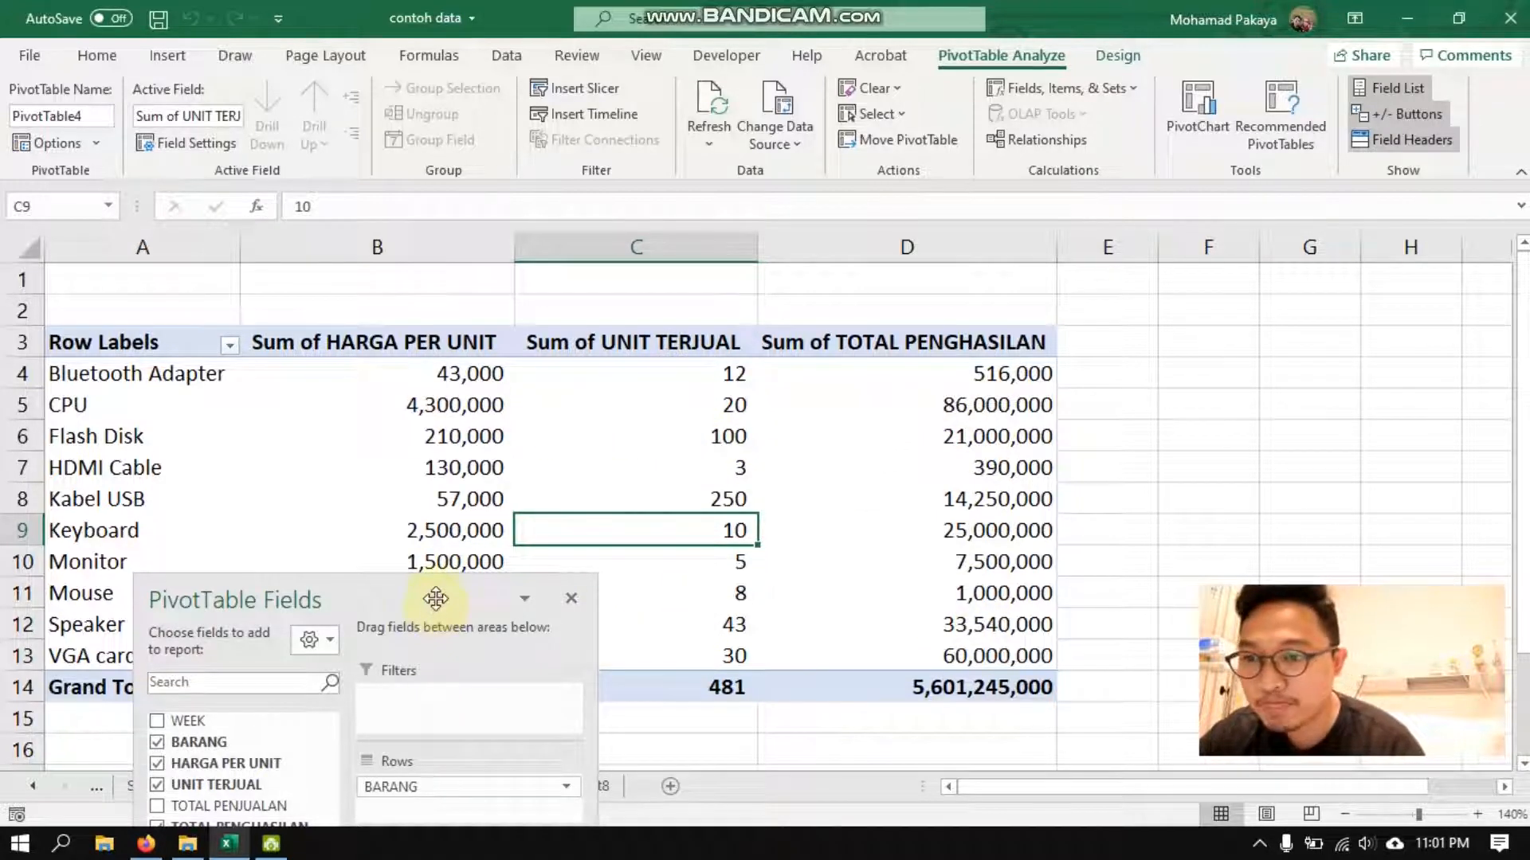
pyautogui.moveTo(436, 598); pyautogui.dragTo(441, 353)
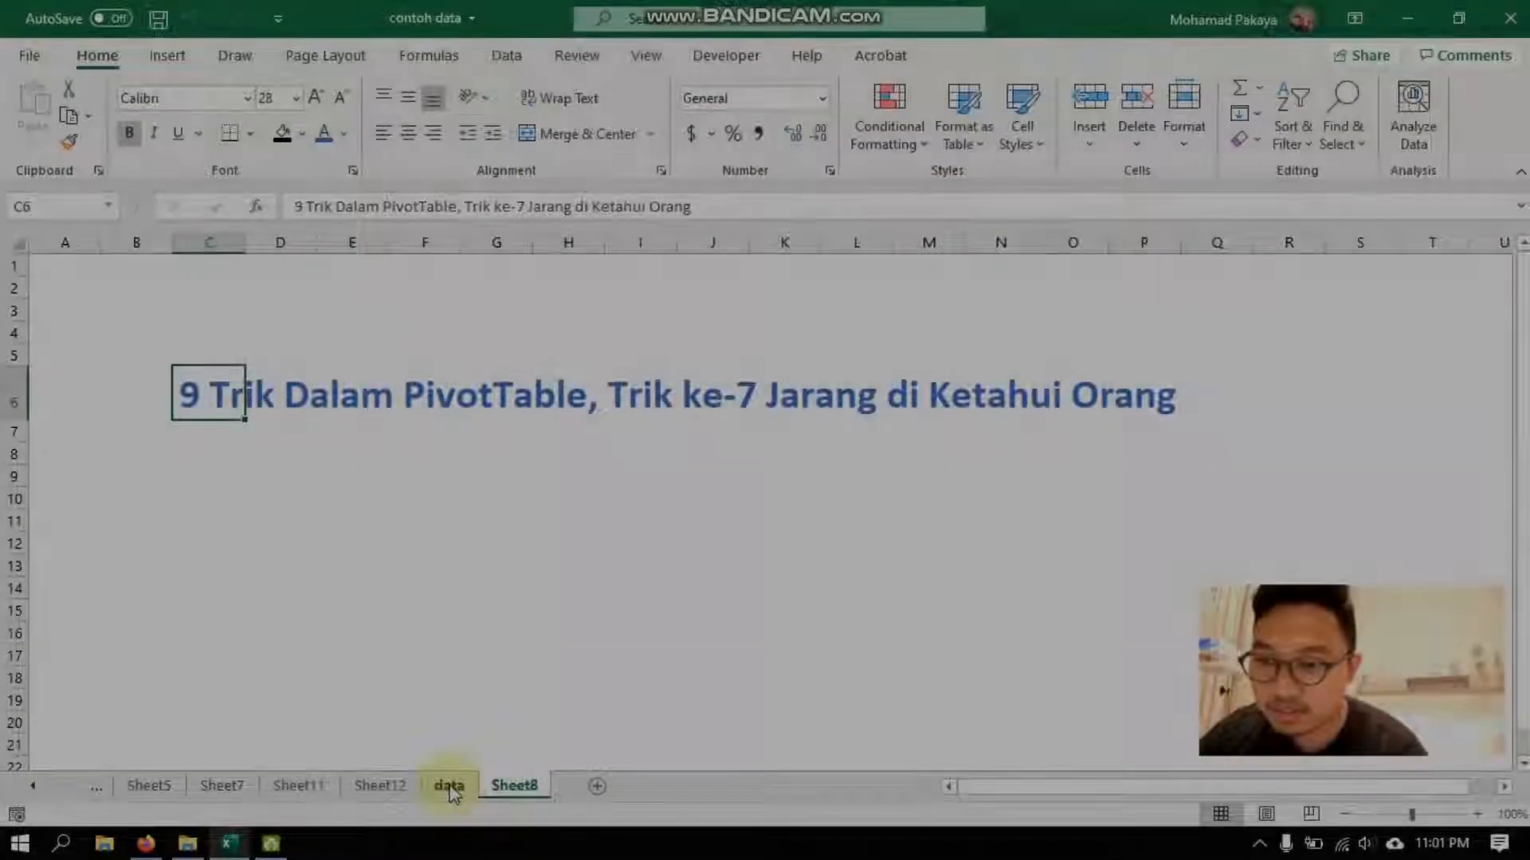
# - Review the list of nine PivotTable tricks on the data sheet, up to the third one, Menambahkan Subtotal
pyautogui.click(446, 785)
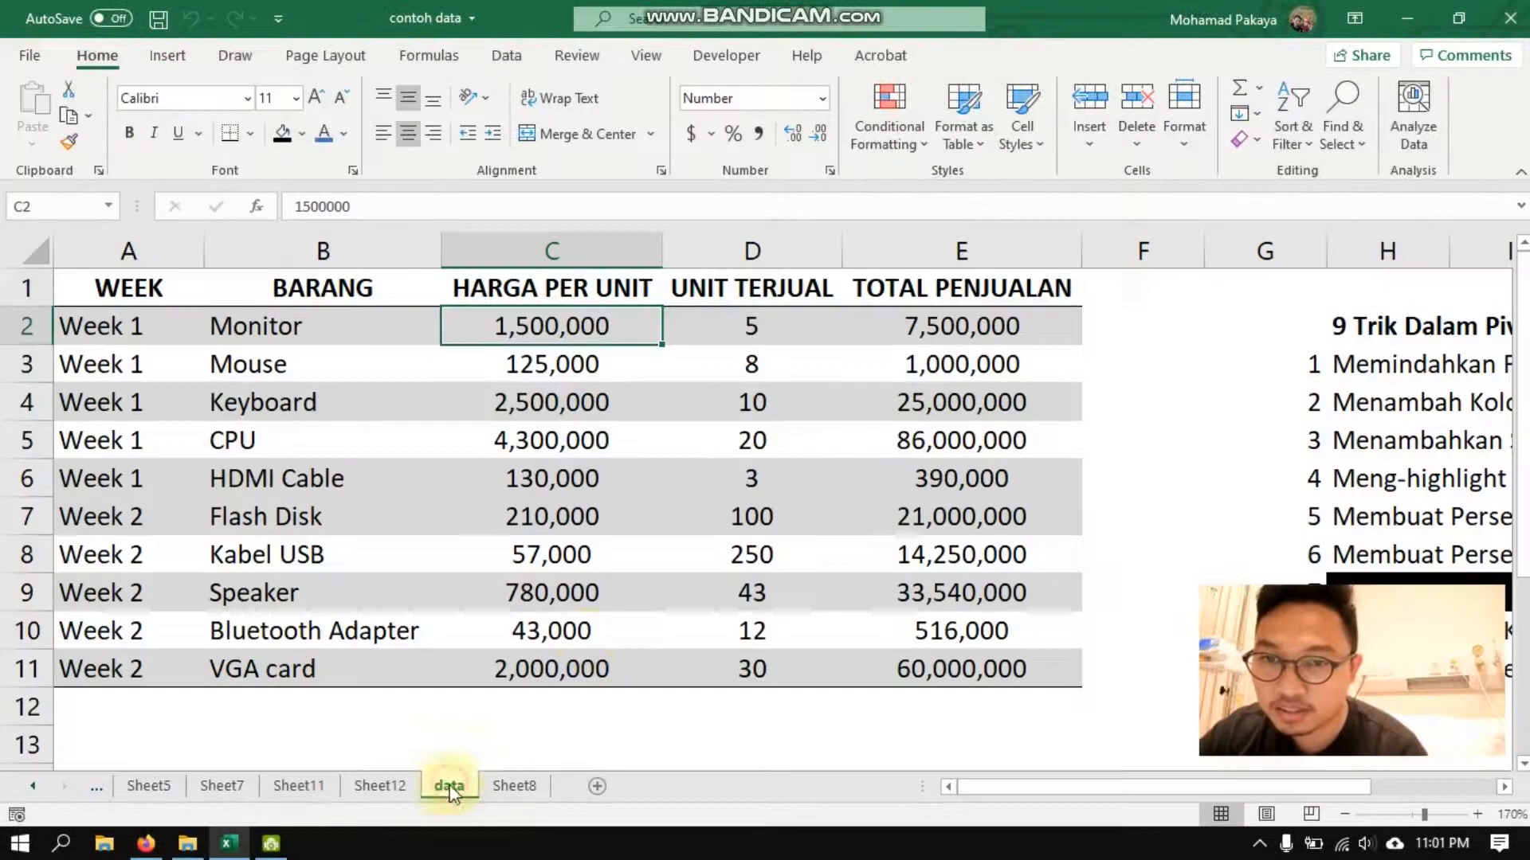
pyautogui.click(1223, 421)
pyautogui.press('Right')
pyautogui.press('Right')
pyautogui.press('Right')
pyautogui.press('Right')
pyautogui.press('Right')
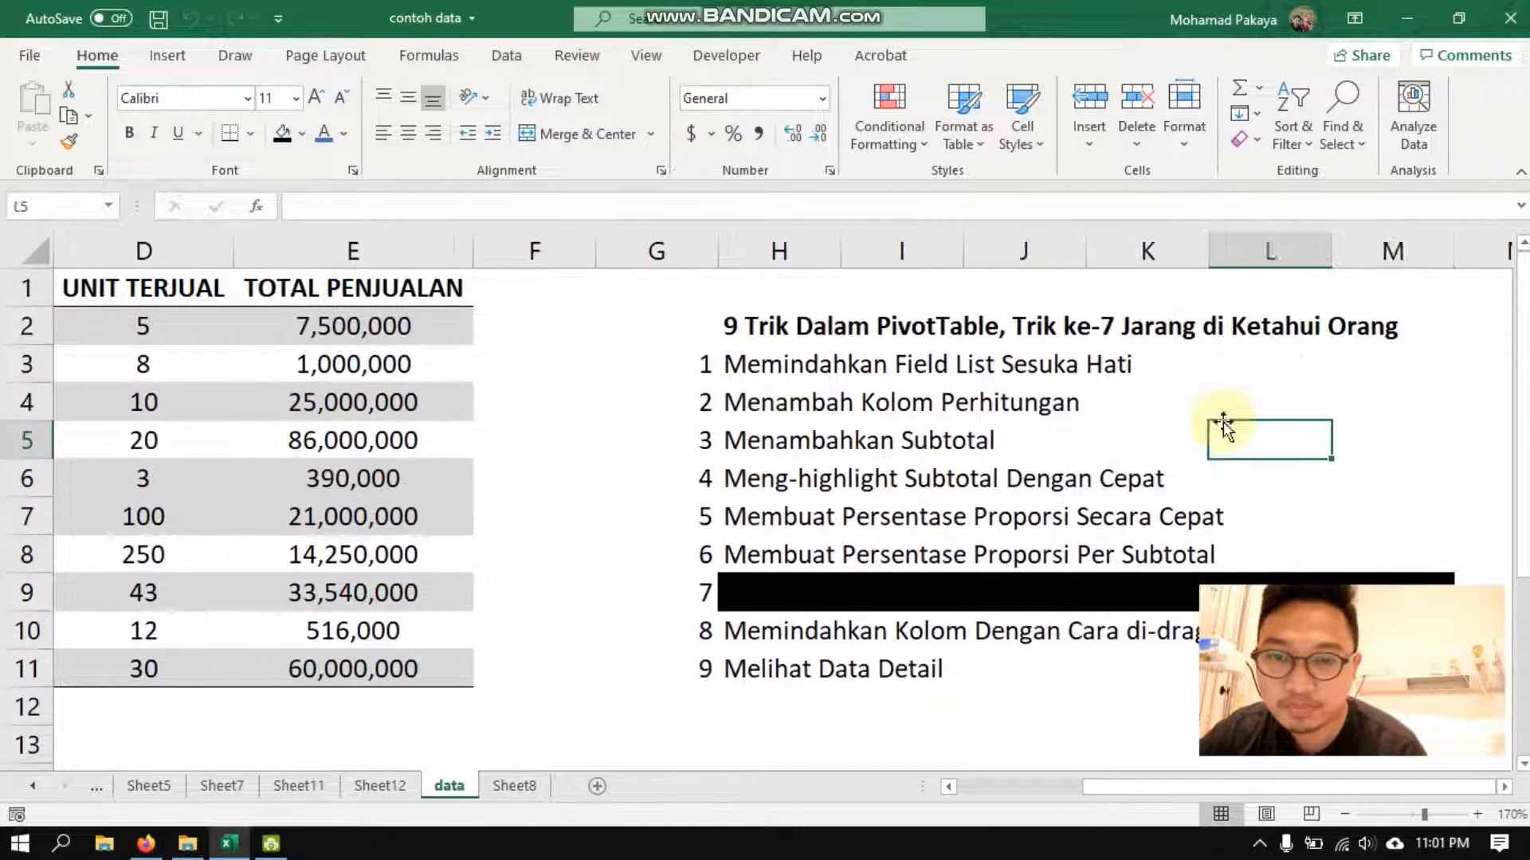
pyautogui.press('Left')
pyautogui.press('Left')
pyautogui.press('Left')
pyautogui.press('Left')
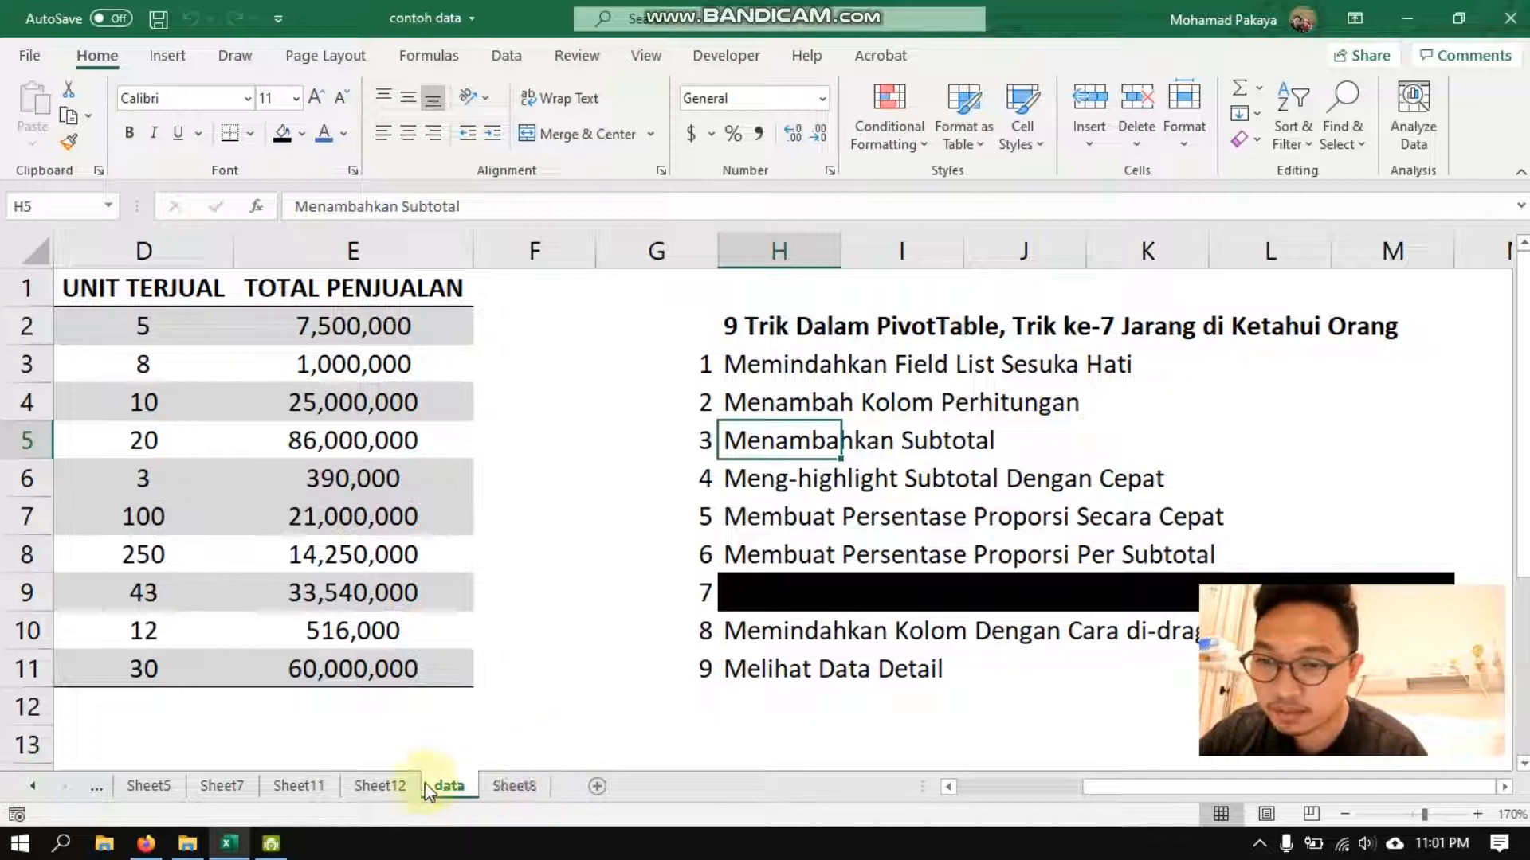
# - On Sheet12, undock the PivotTable Fields pane and remove HARGA PER UNIT, UNIT TERJUAL and TOTAL PENGHASILAN from the values
pyautogui.click(378, 786)
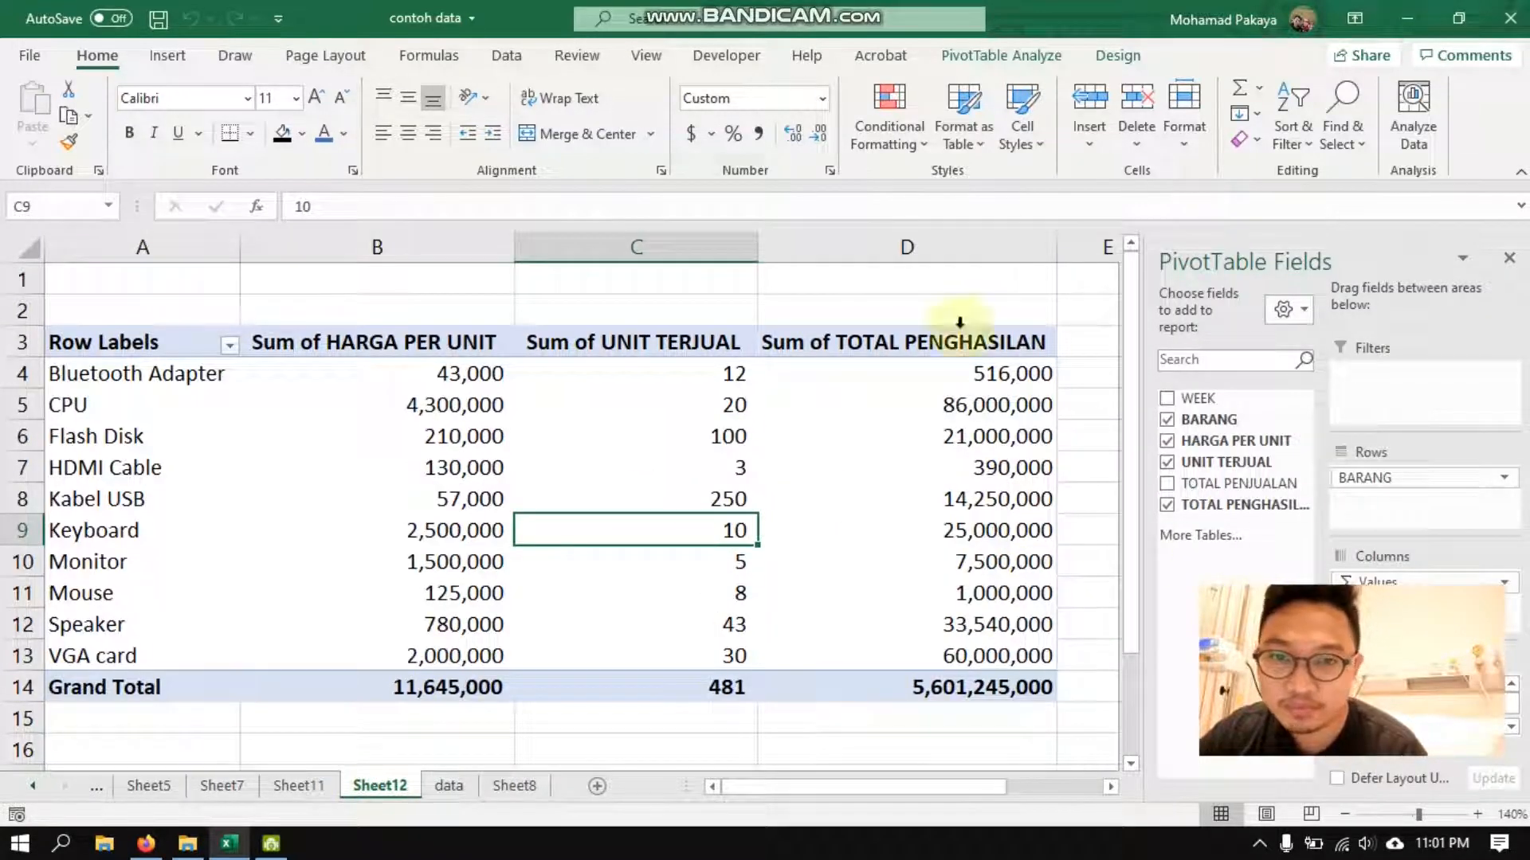
pyautogui.moveTo(1269, 265); pyautogui.dragTo(710, 254)
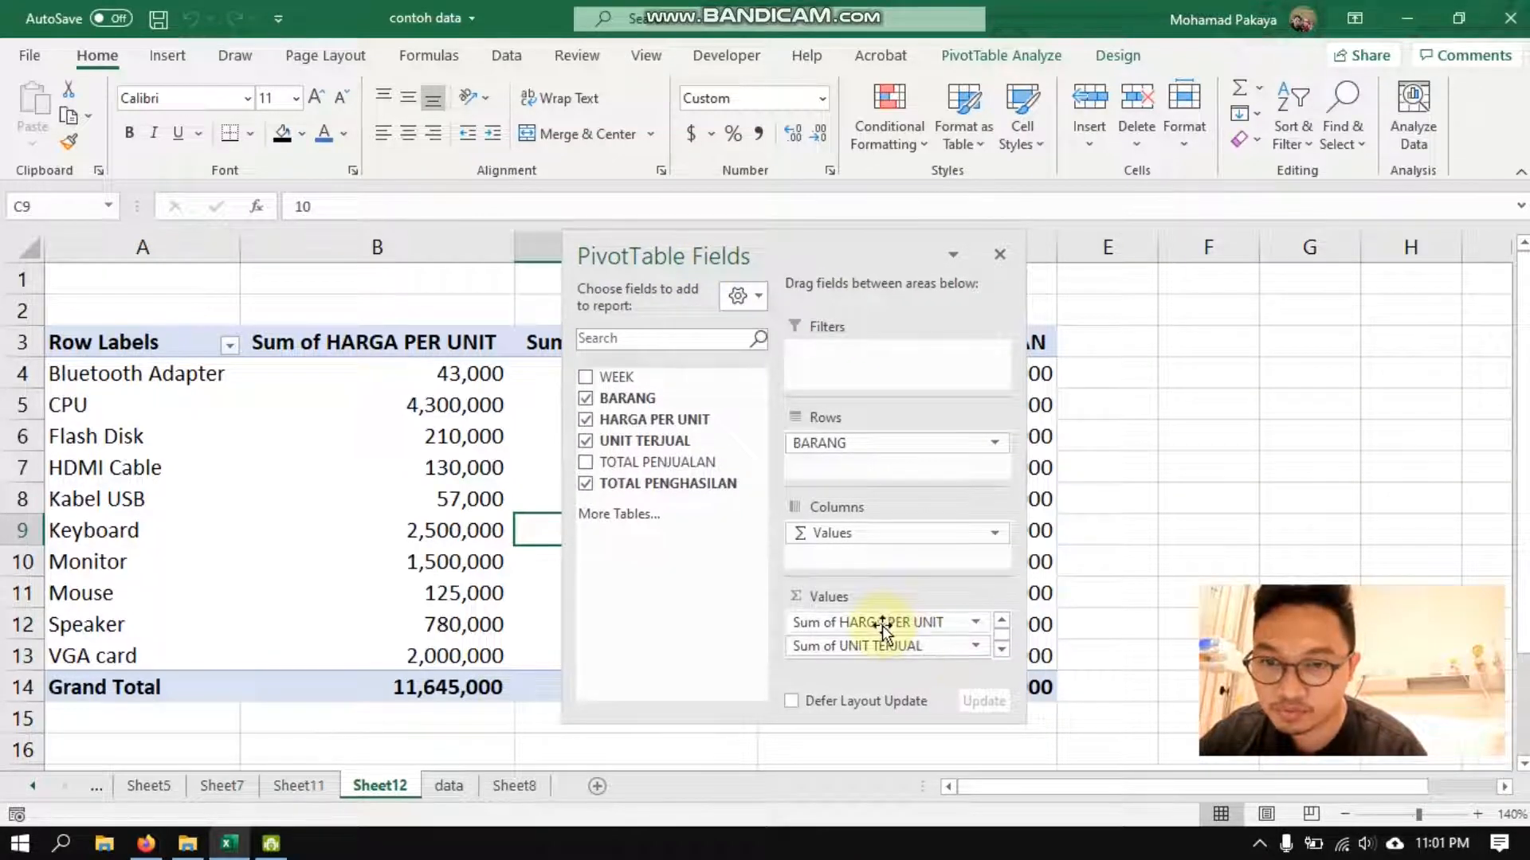
pyautogui.moveTo(882, 624); pyautogui.dragTo(687, 558)
pyautogui.moveTo(846, 625); pyautogui.dragTo(843, 625)
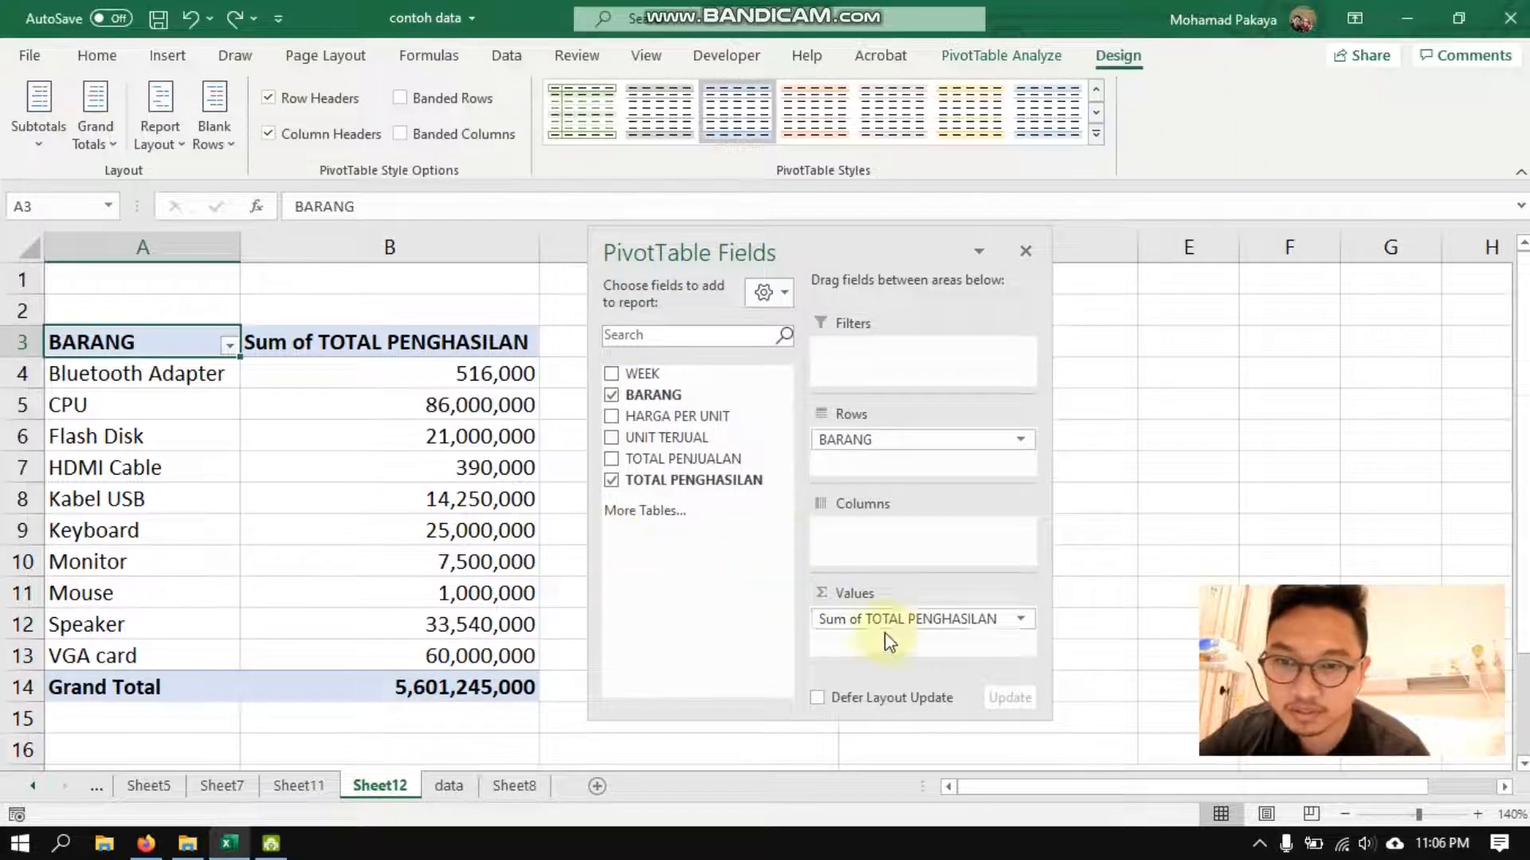
pyautogui.moveTo(901, 624); pyautogui.dragTo(727, 522)
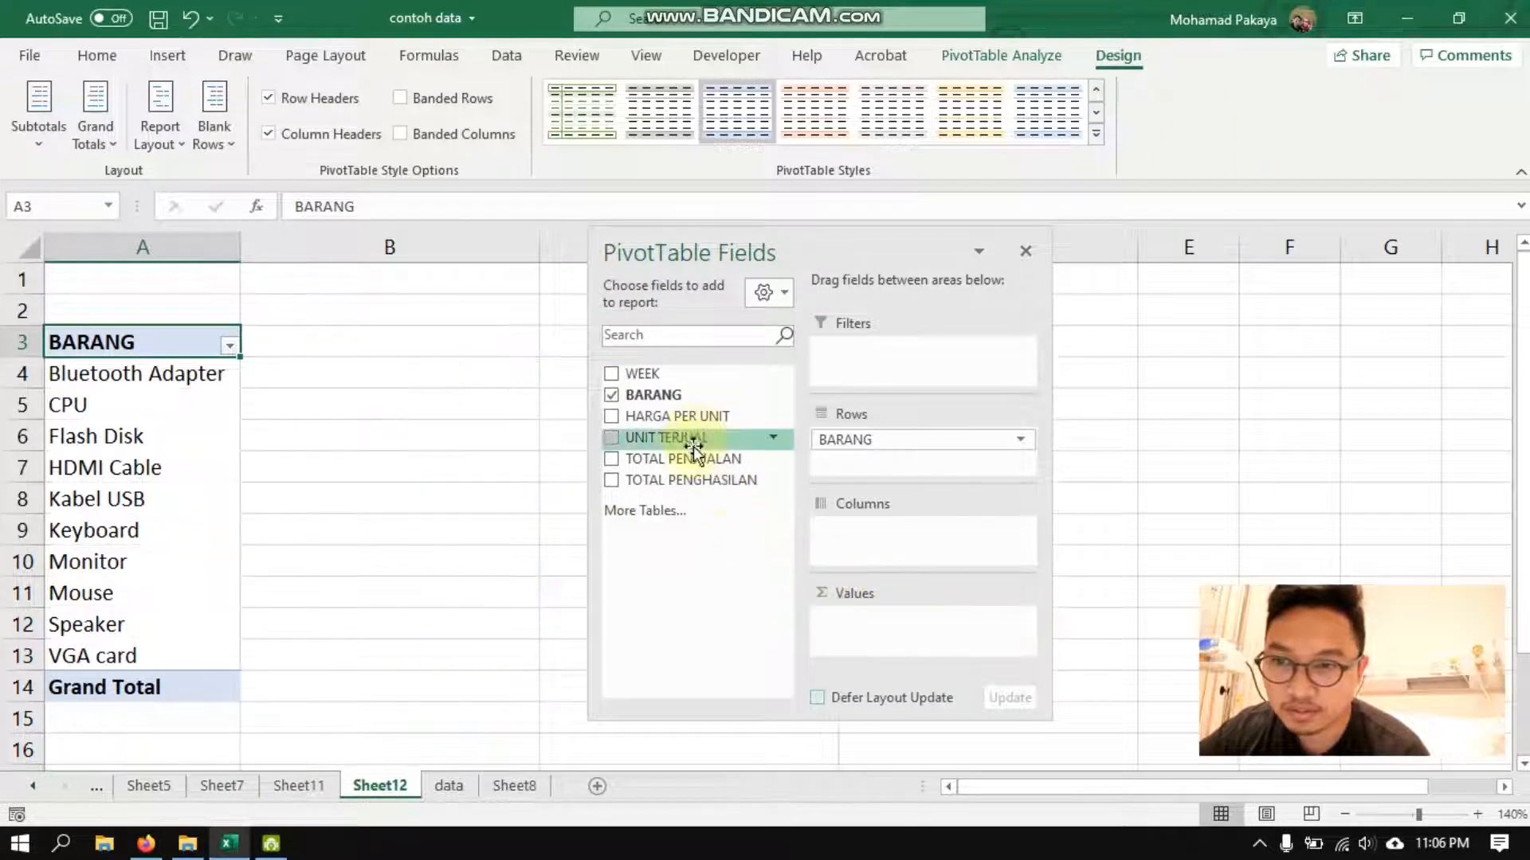
# - Add TOTAL PENJUALAN as the PivotTable's only value field and format its column with thousands separators and no decimals
pyautogui.moveTo(695, 460); pyautogui.dragTo(927, 649)
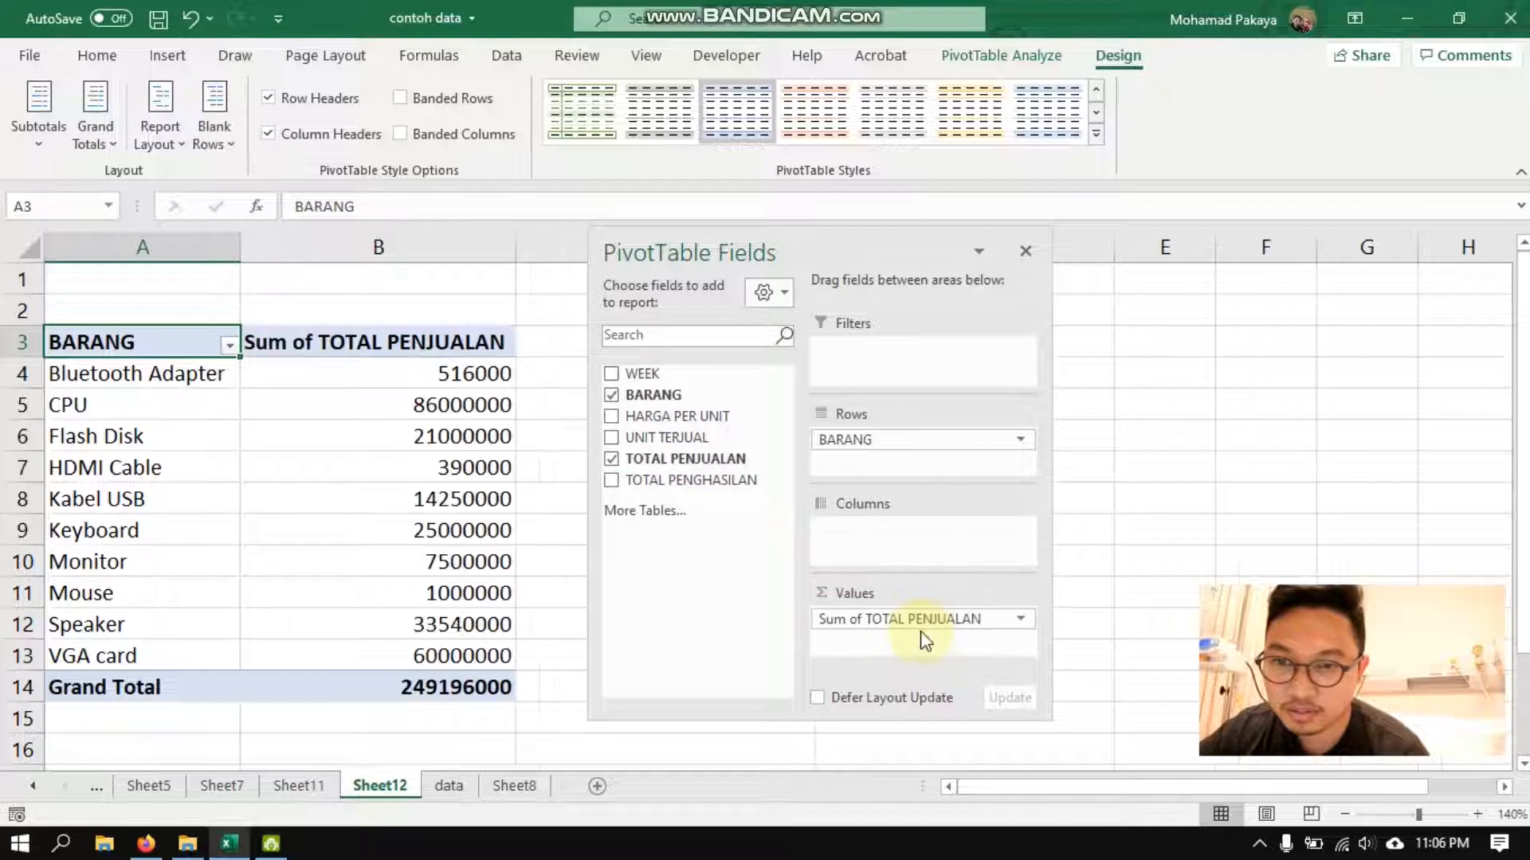
pyautogui.click(434, 333)
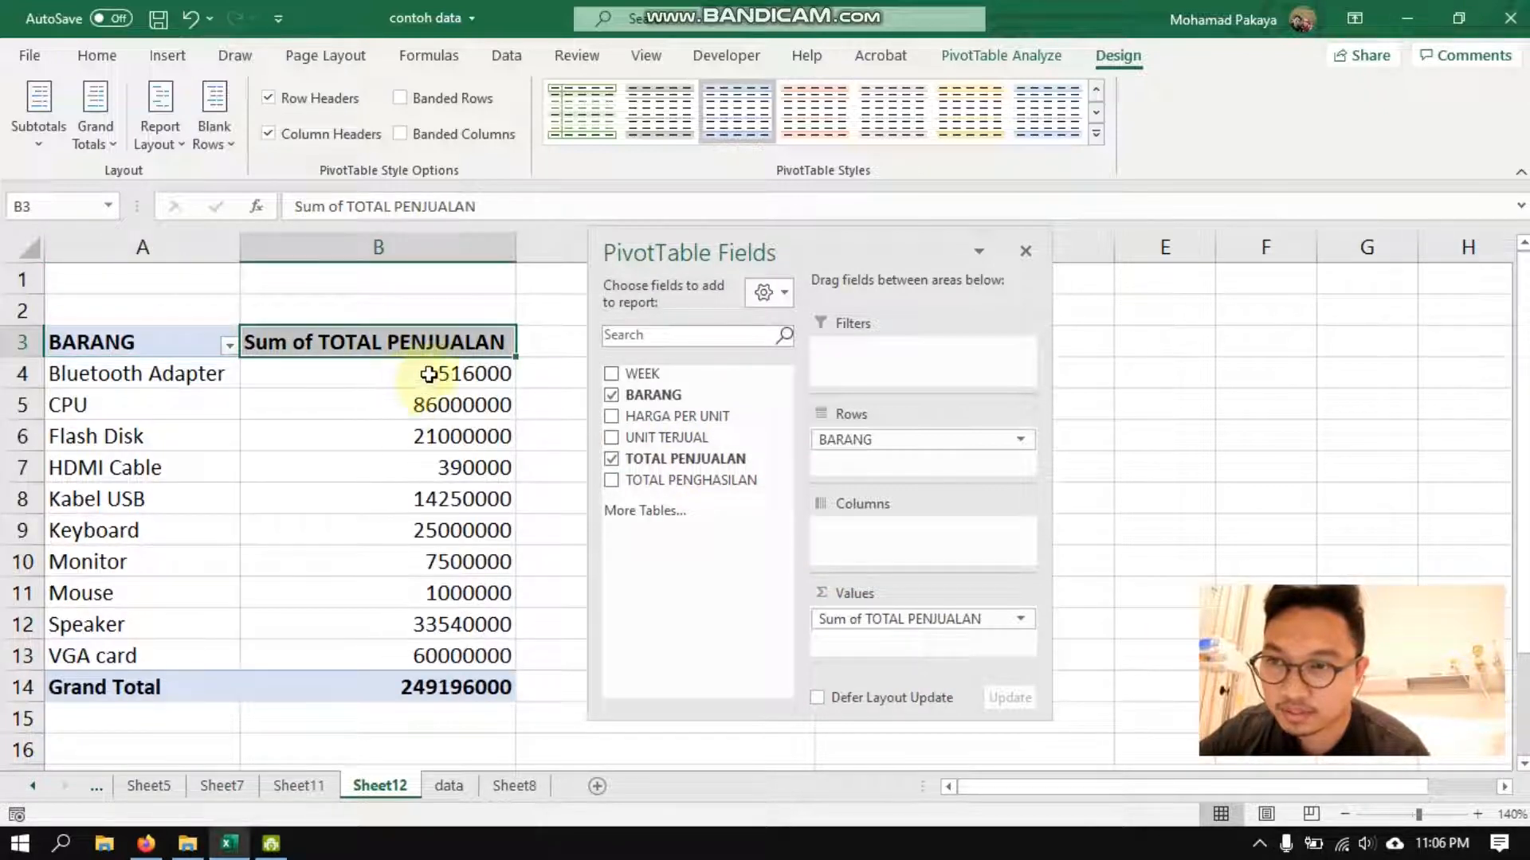
pyautogui.moveTo(428, 375); pyautogui.dragTo(443, 685)
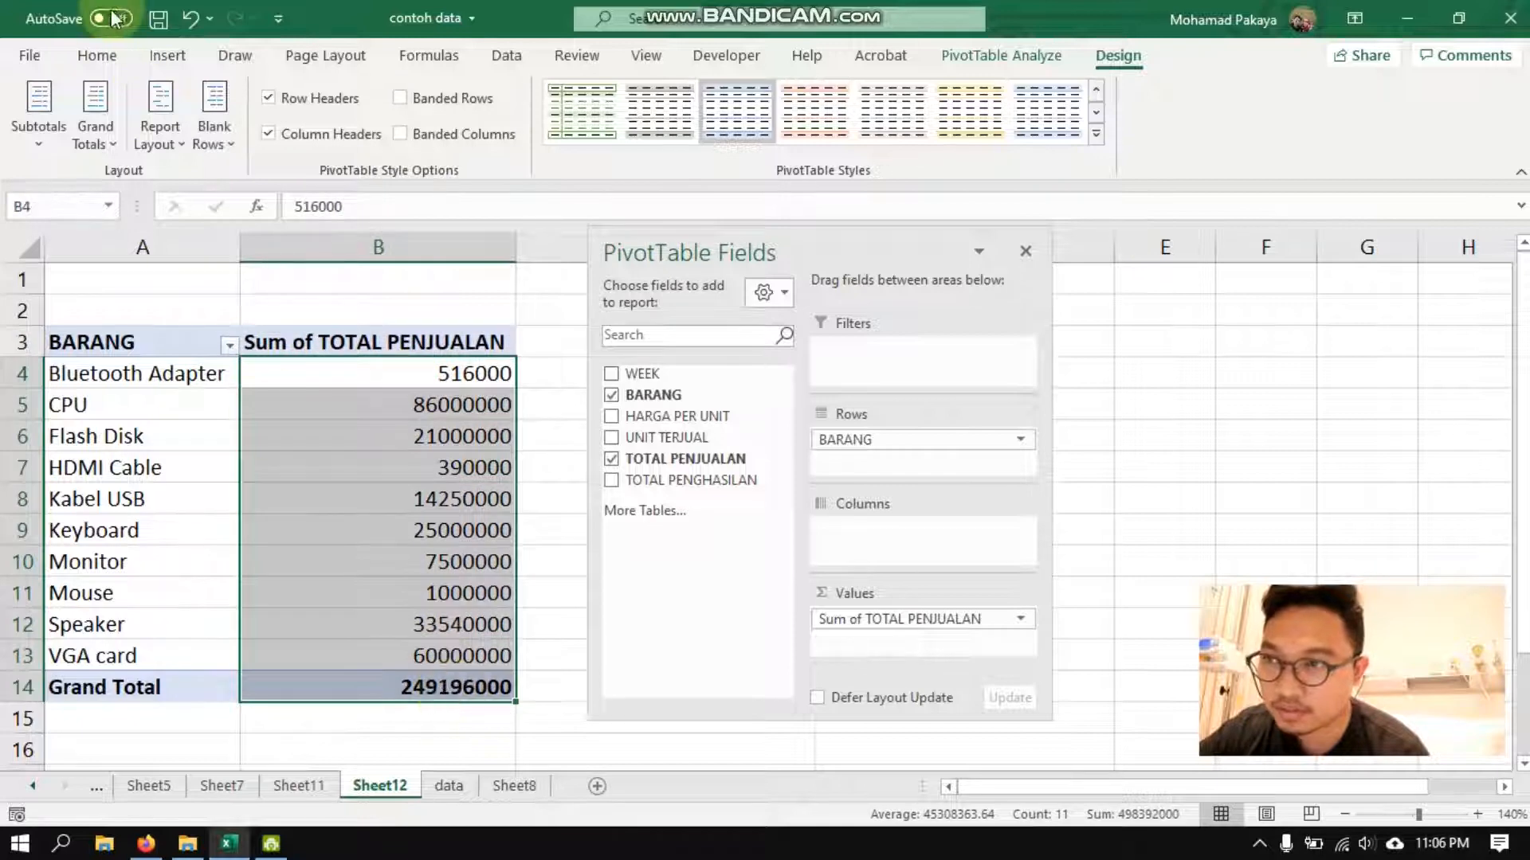
pyautogui.click(97, 55)
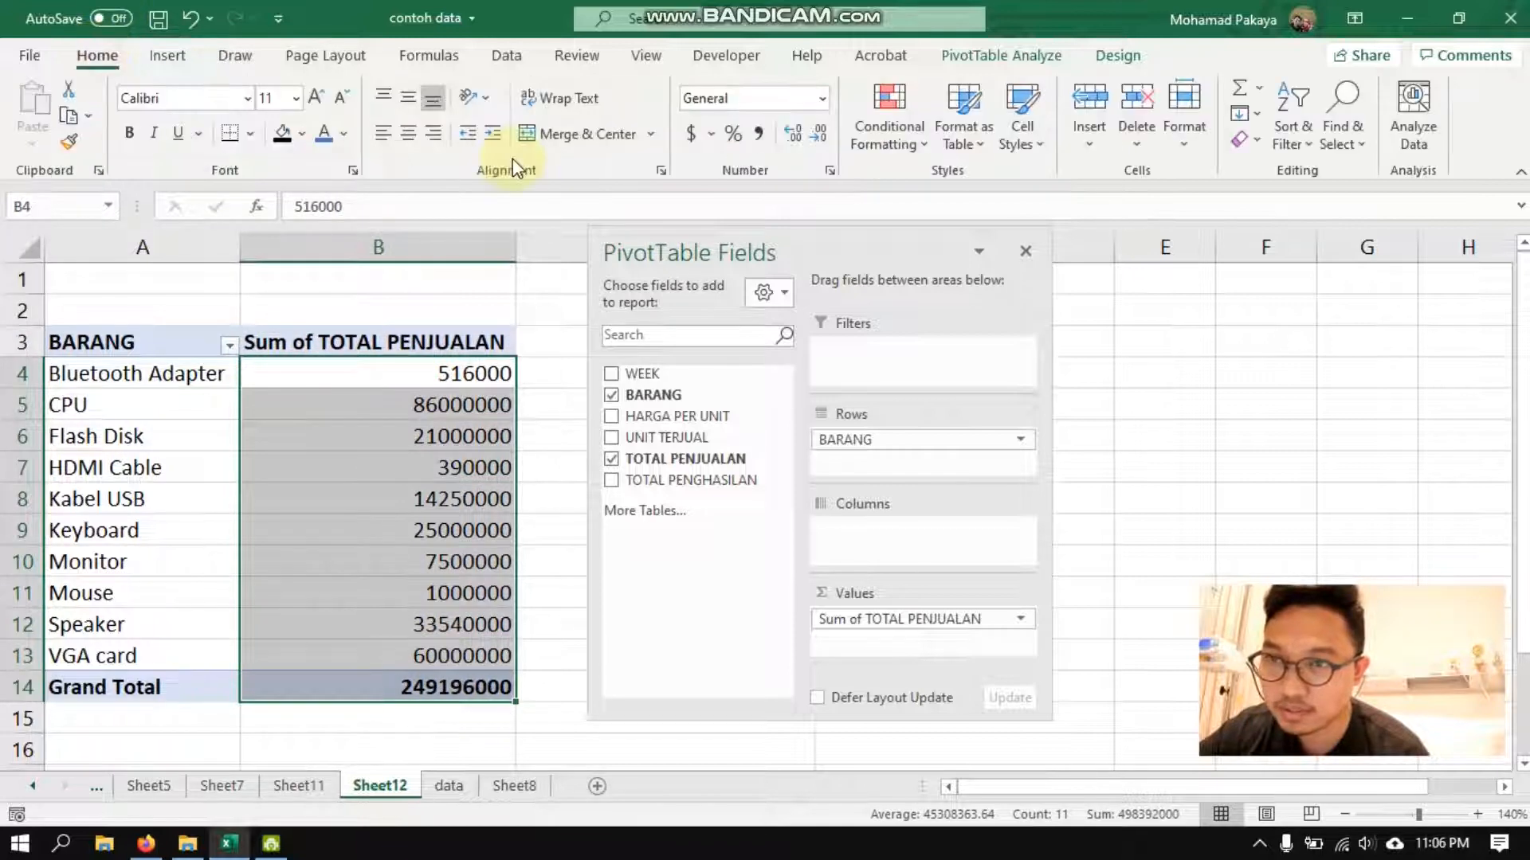
pyautogui.click(759, 133)
pyautogui.click(816, 133)
pyautogui.click(817, 135)
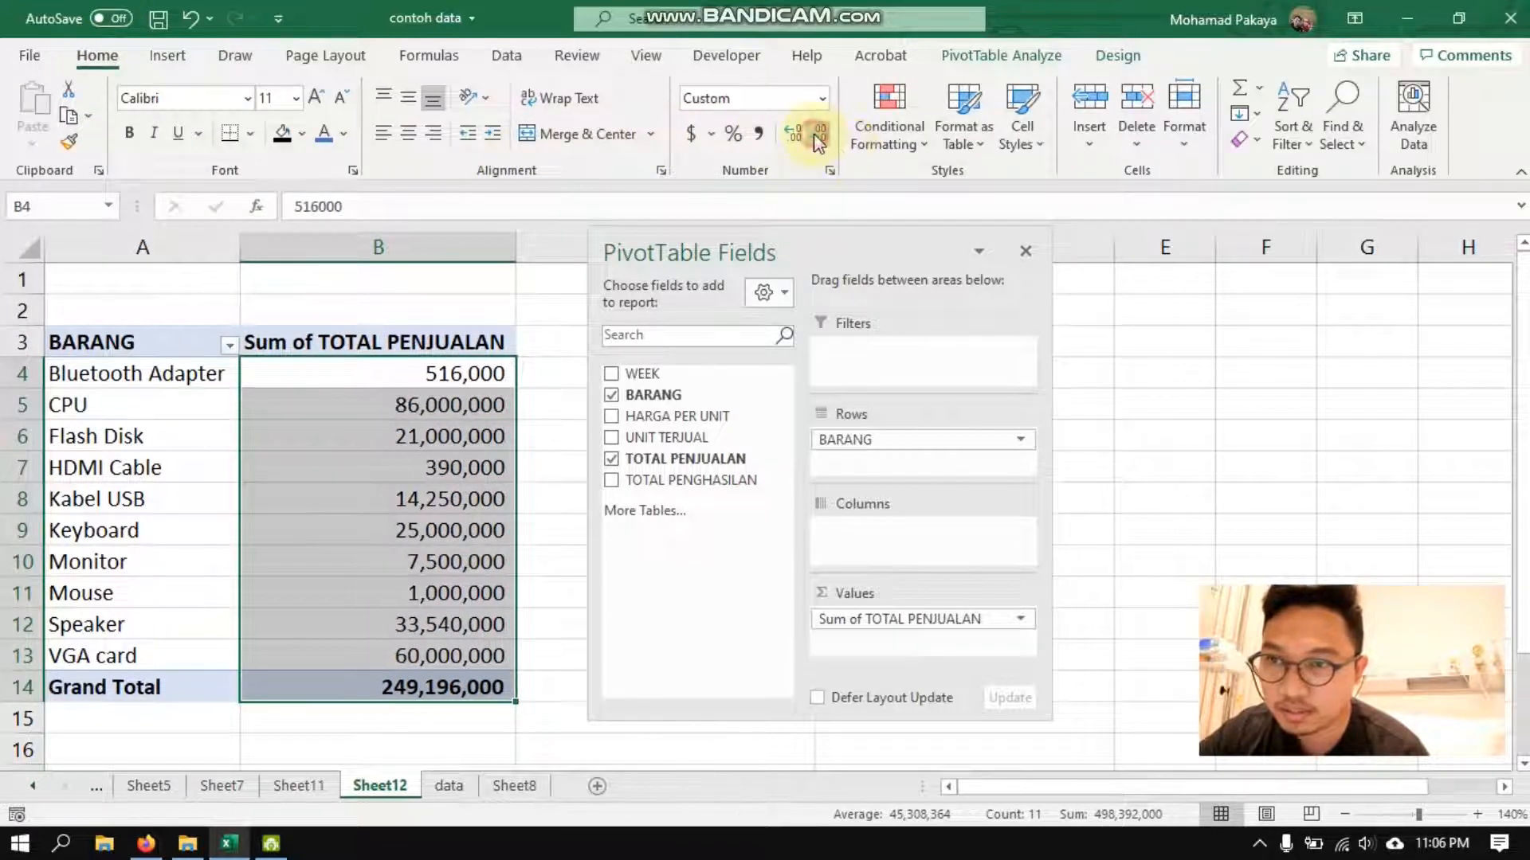
pyautogui.click(538, 371)
pyautogui.click(470, 397)
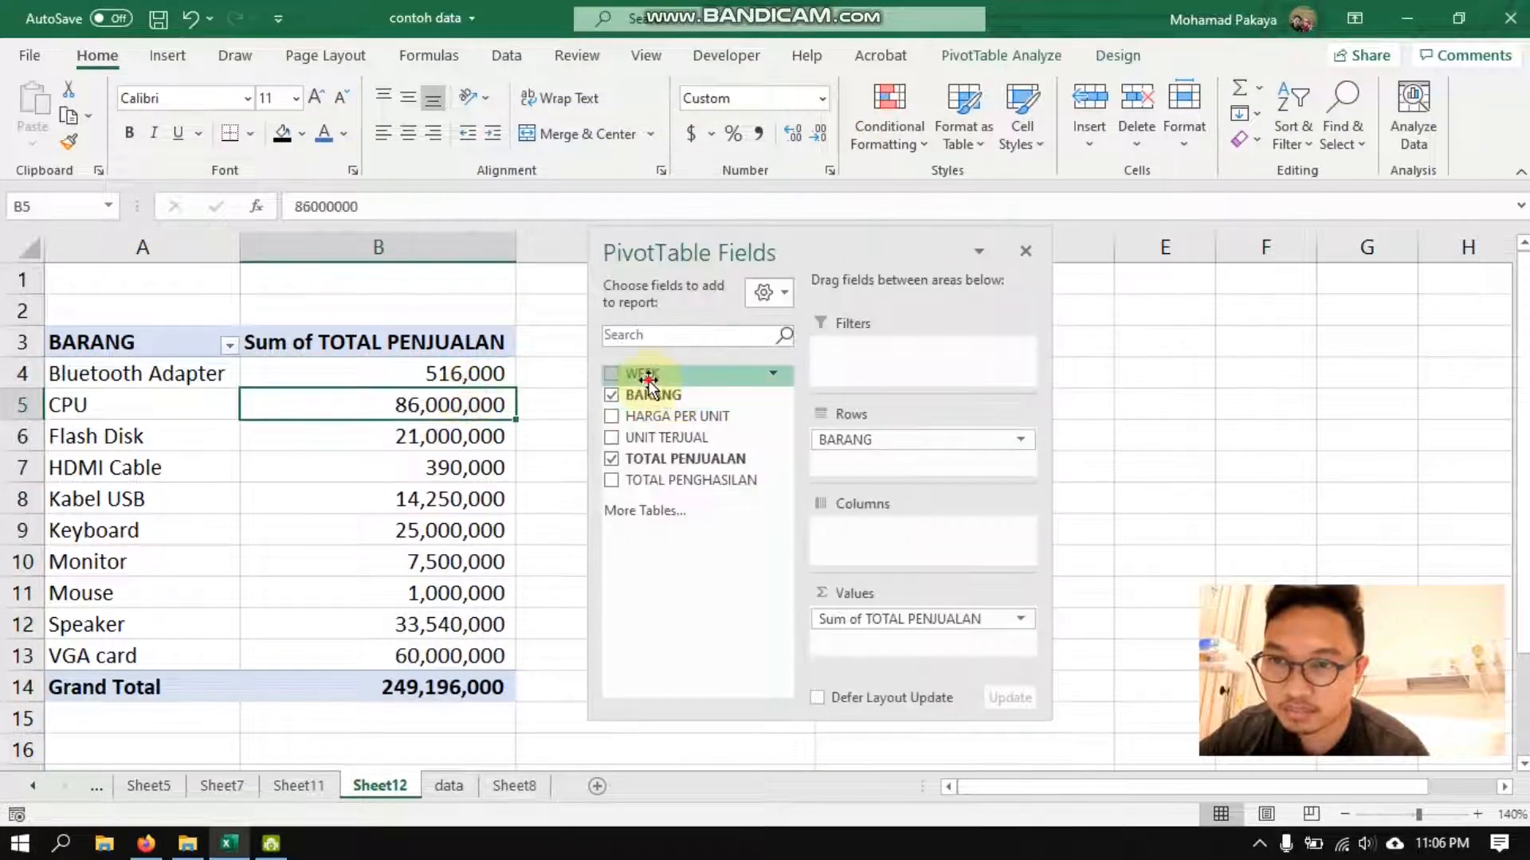
# - Place WEEK above BARANG in the PivotTable rows and turn on subtotals for WEEK
pyautogui.moveTo(650, 384); pyautogui.dragTo(852, 437)
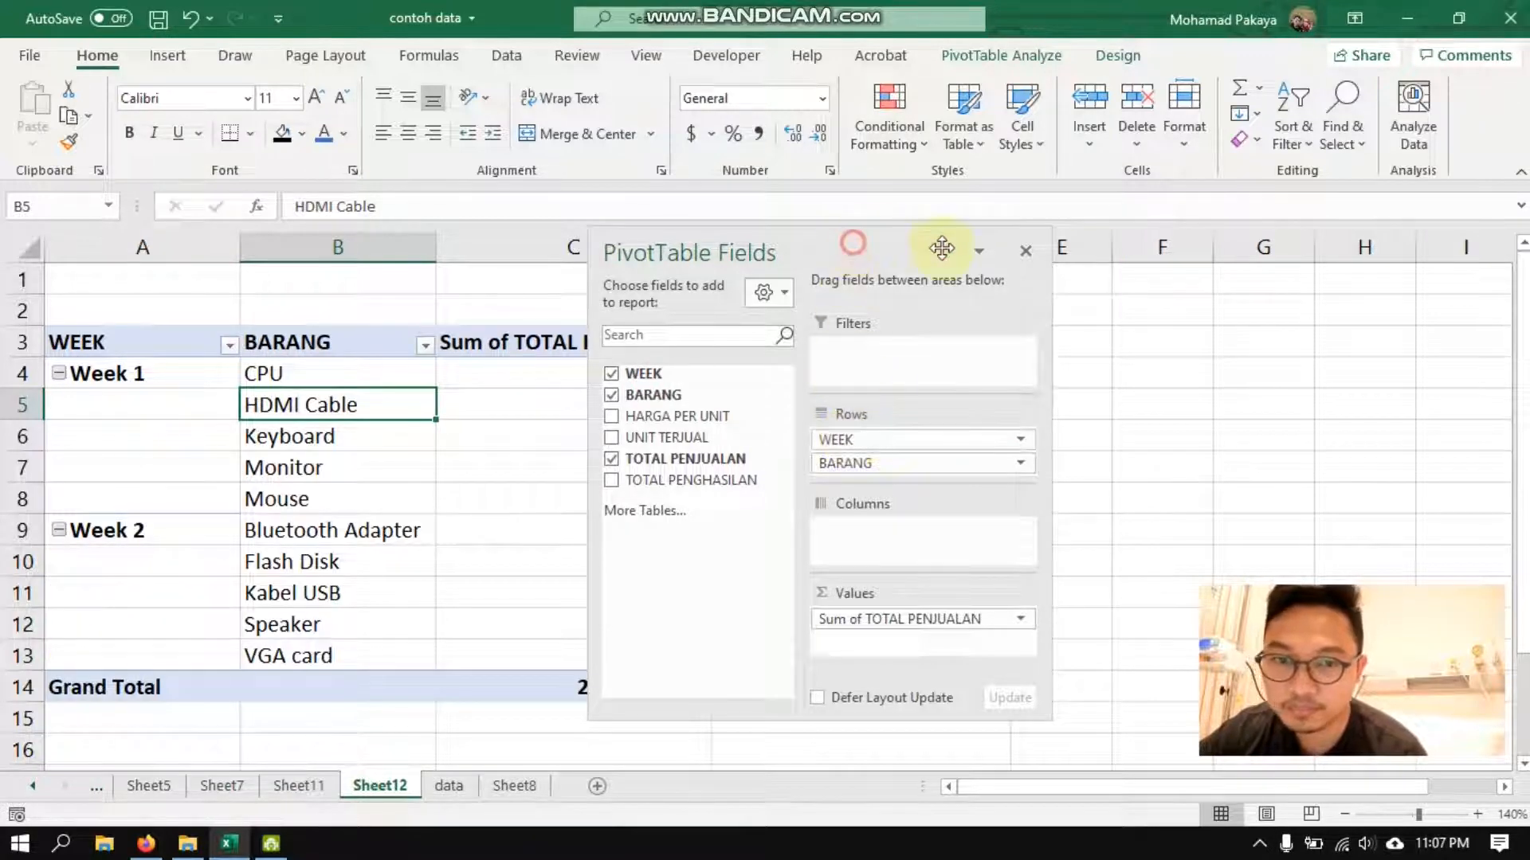
pyautogui.moveTo(894, 250); pyautogui.dragTo(1086, 250)
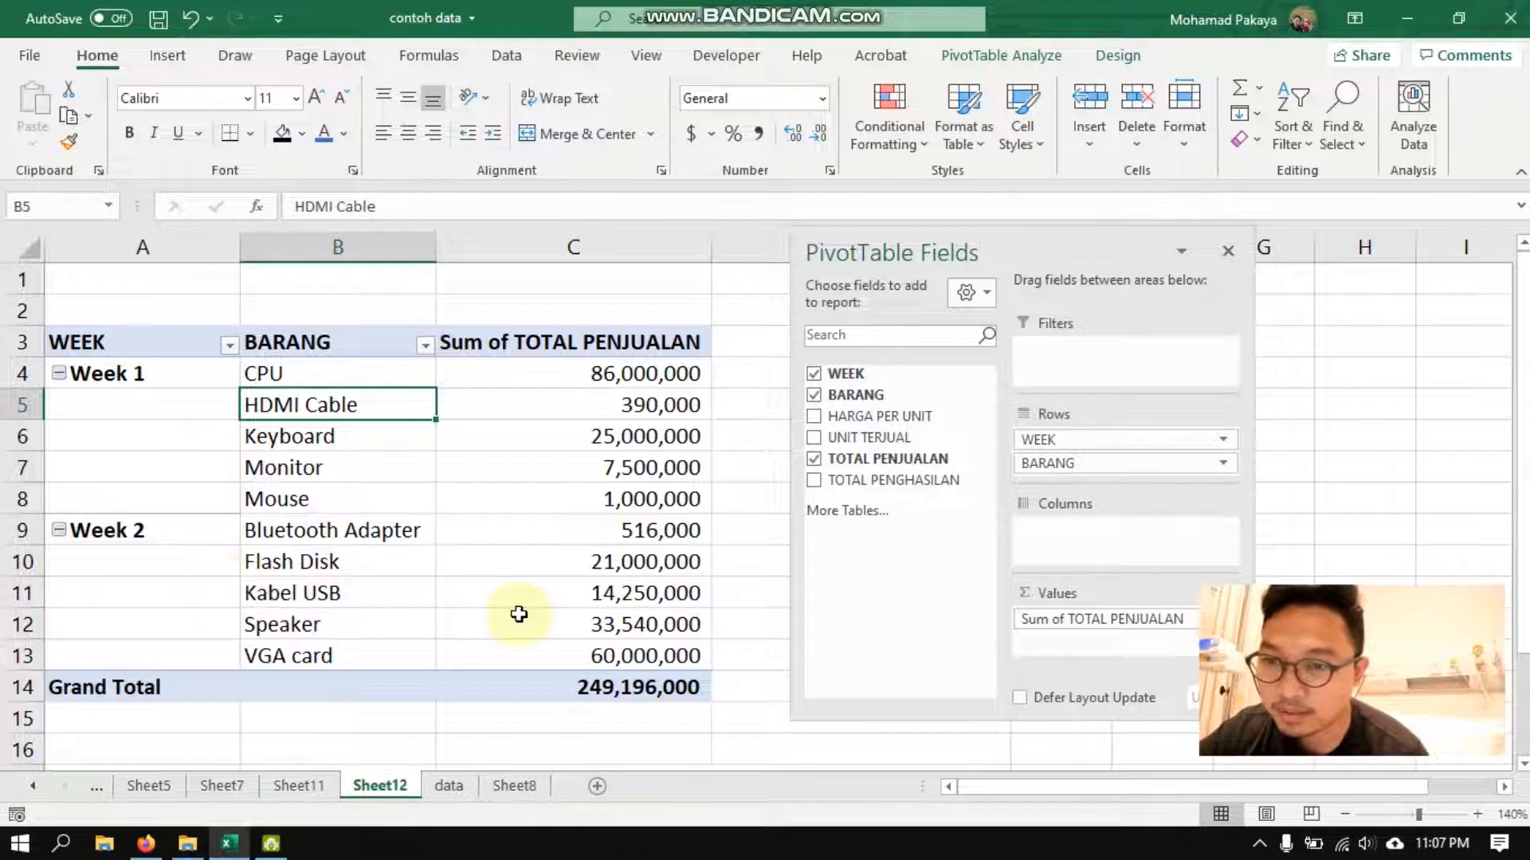
pyautogui.rightClick(174, 440)
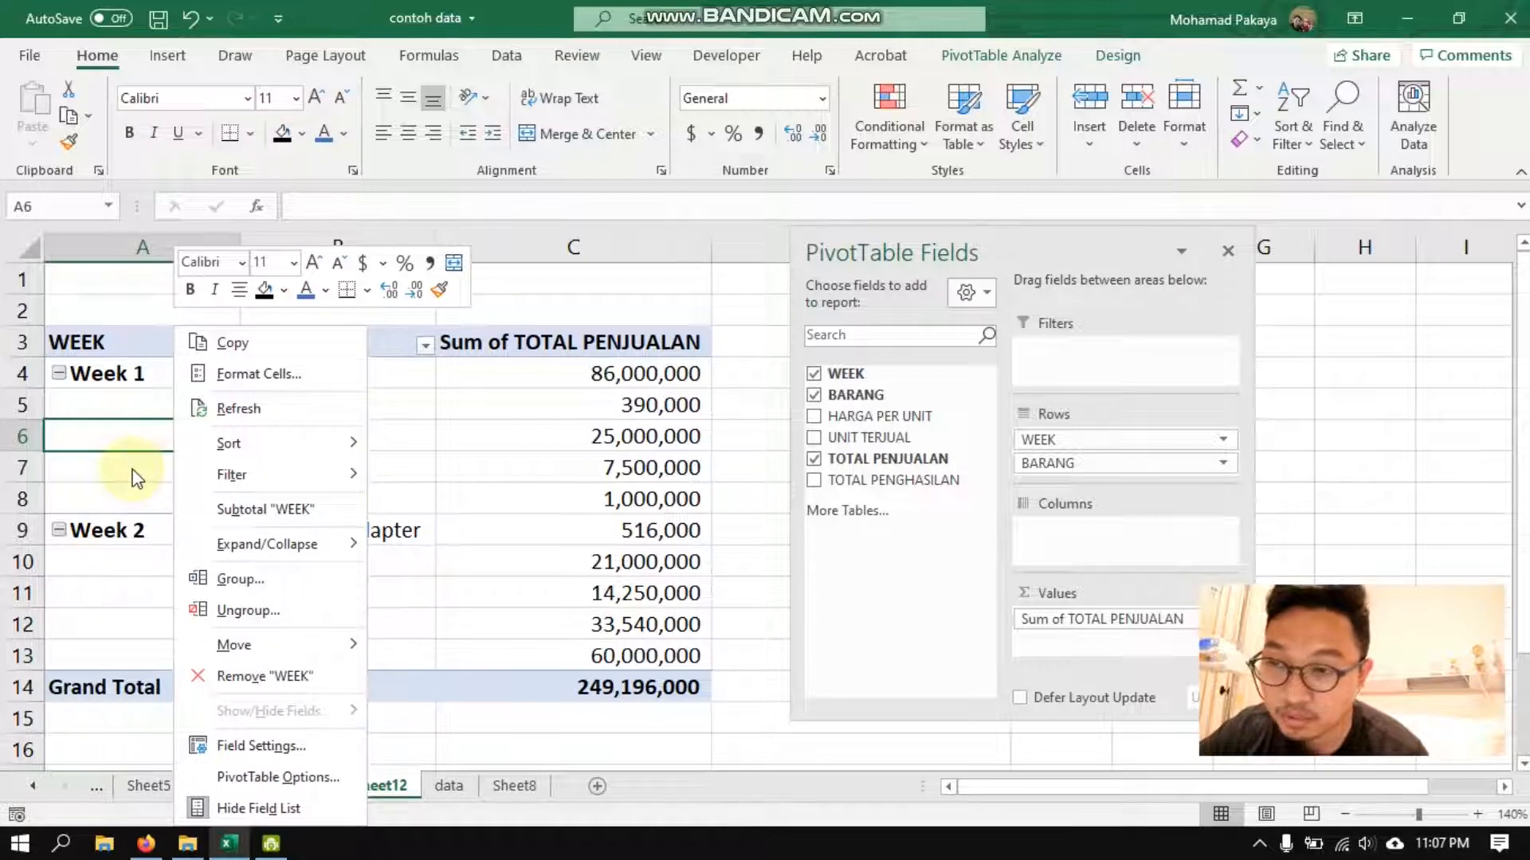
pyautogui.click(259, 507)
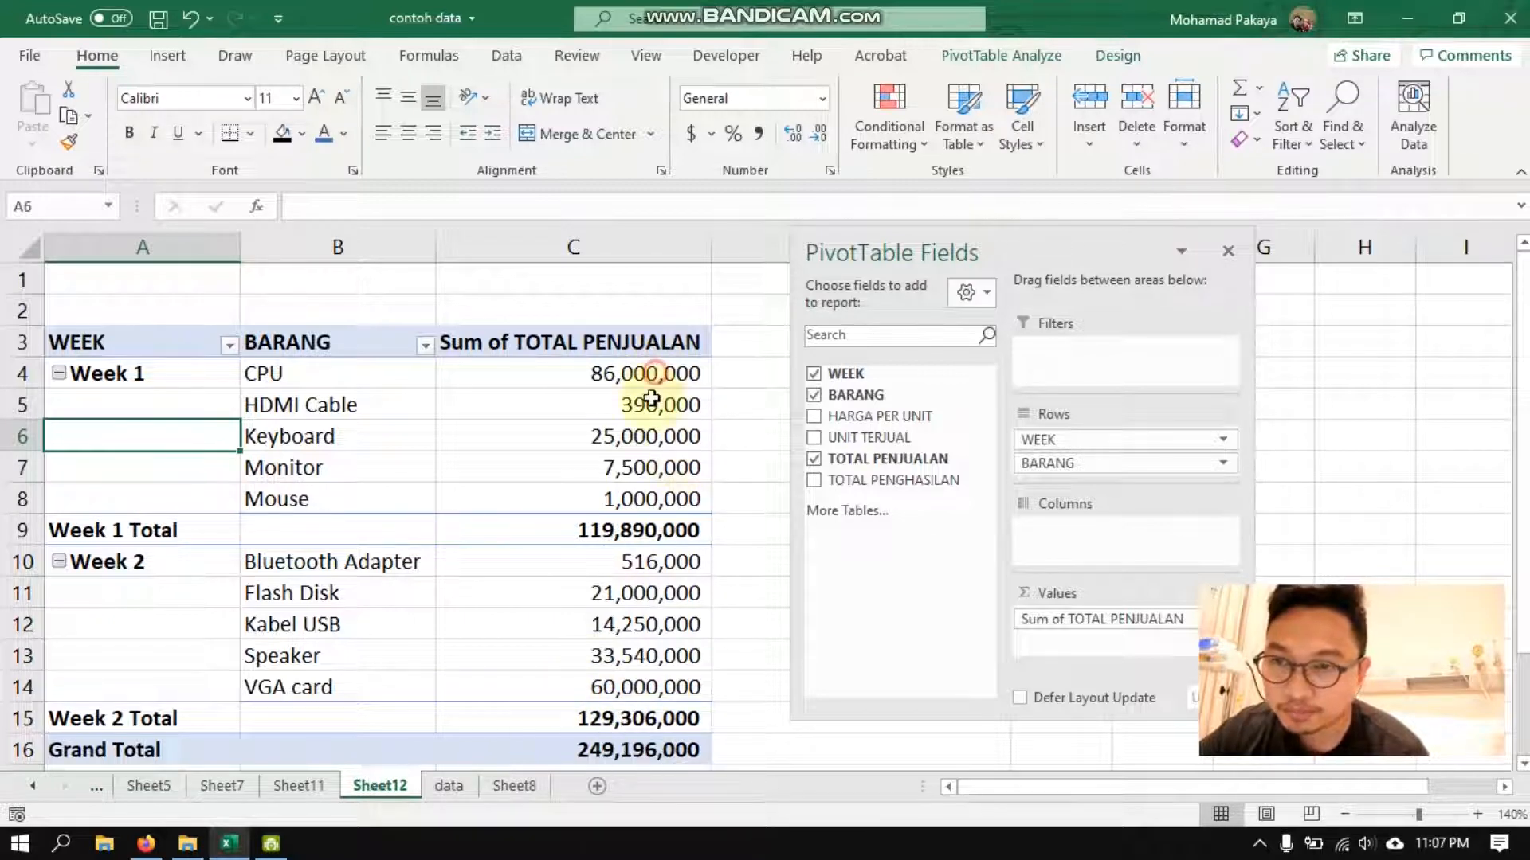
# - Check the Week 1 item values against their subtotal and inspect the Week 2 subtotal
pyautogui.click(629, 372)
pyautogui.moveTo(628, 426); pyautogui.dragTo(630, 502)
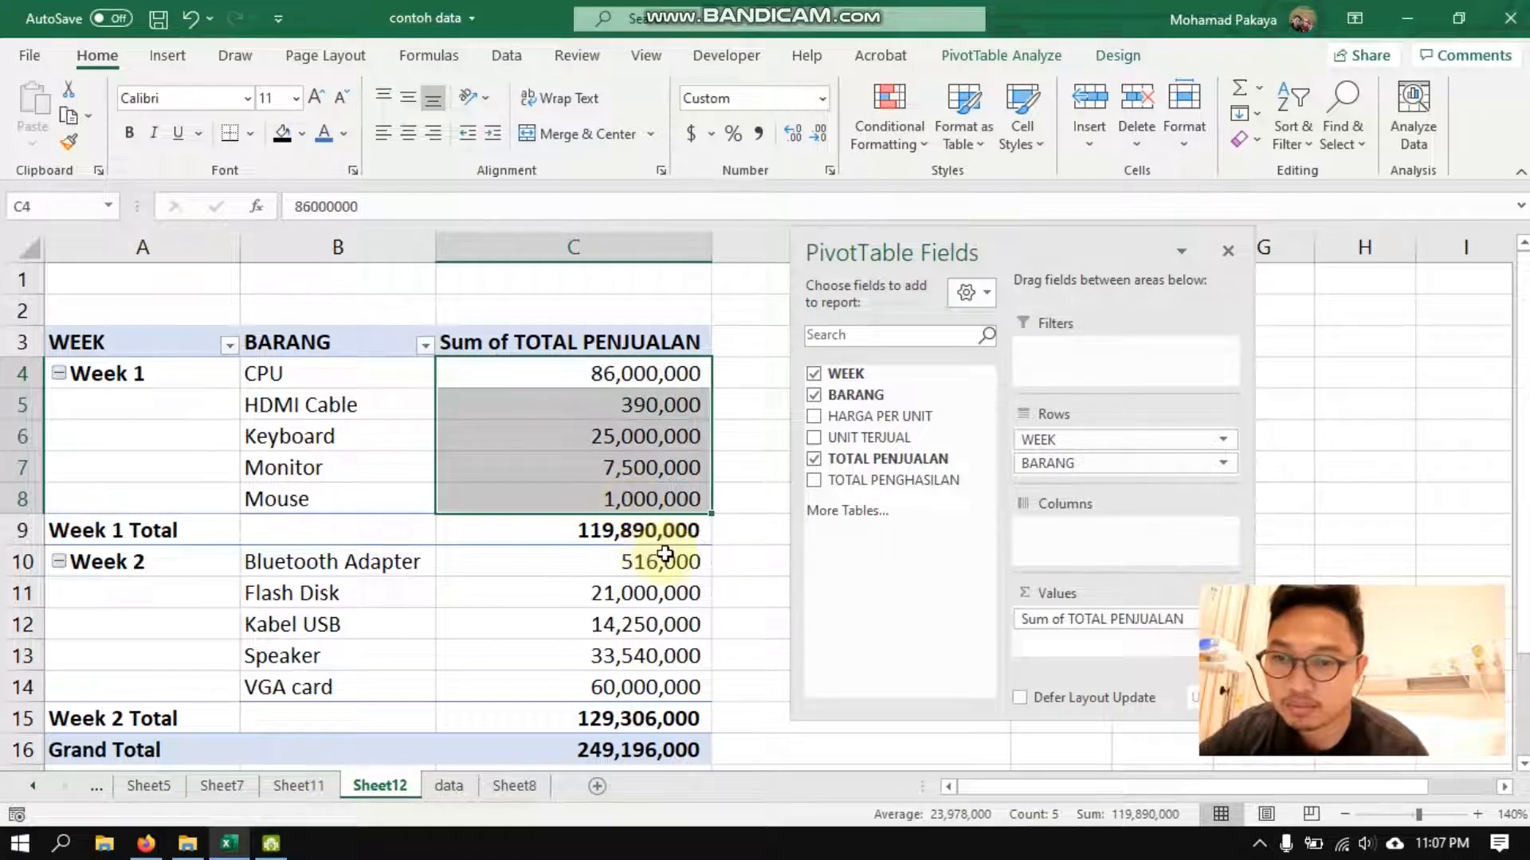
pyautogui.click(654, 720)
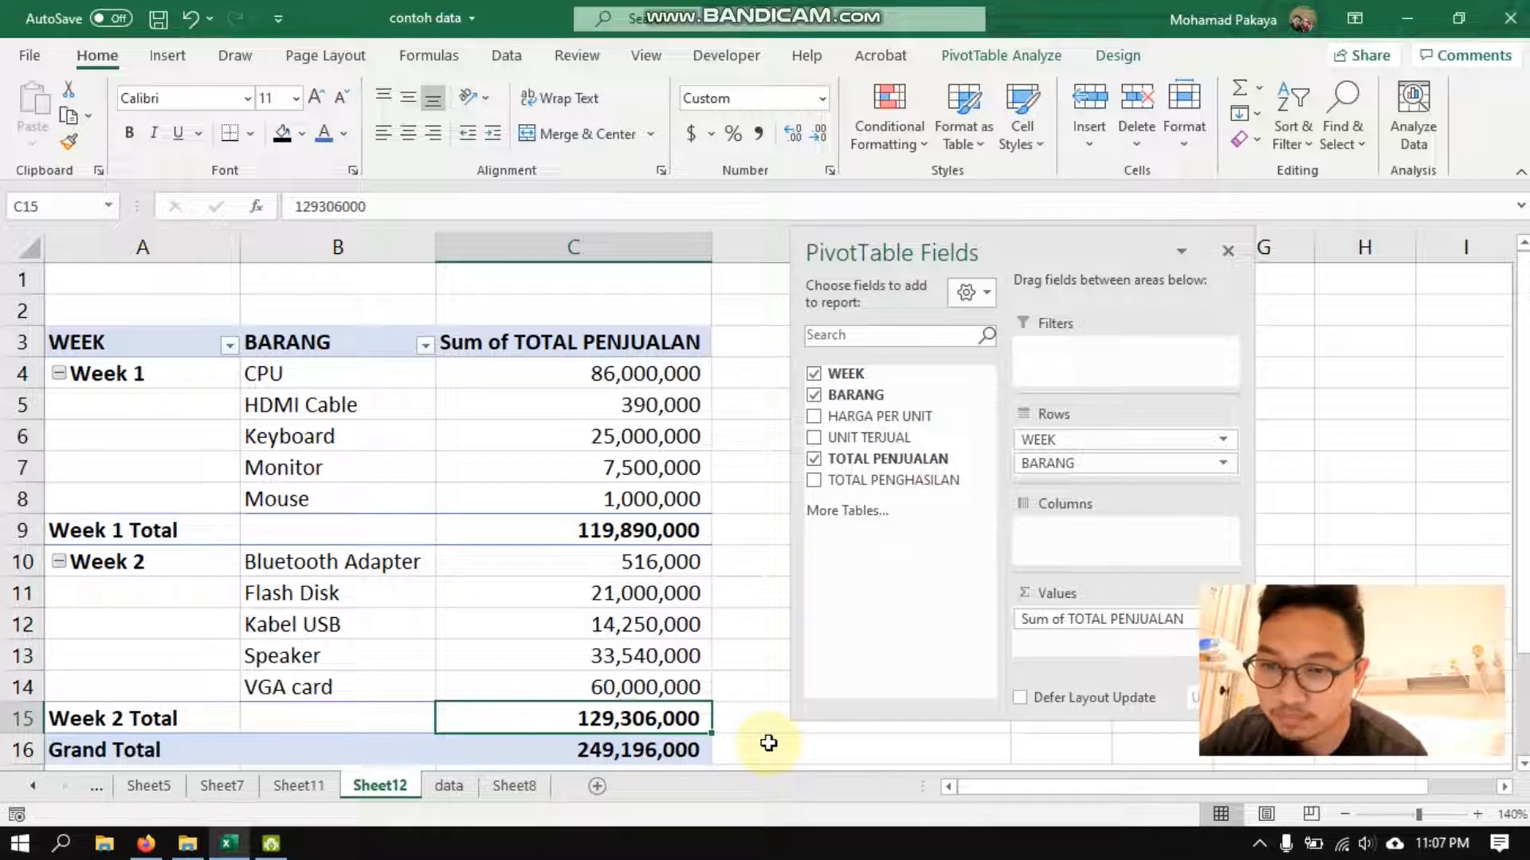
# - Check the grand total and the trick list on the data sheet, and dock the PivotTable Fields pane on Sheet12
pyautogui.click(653, 752)
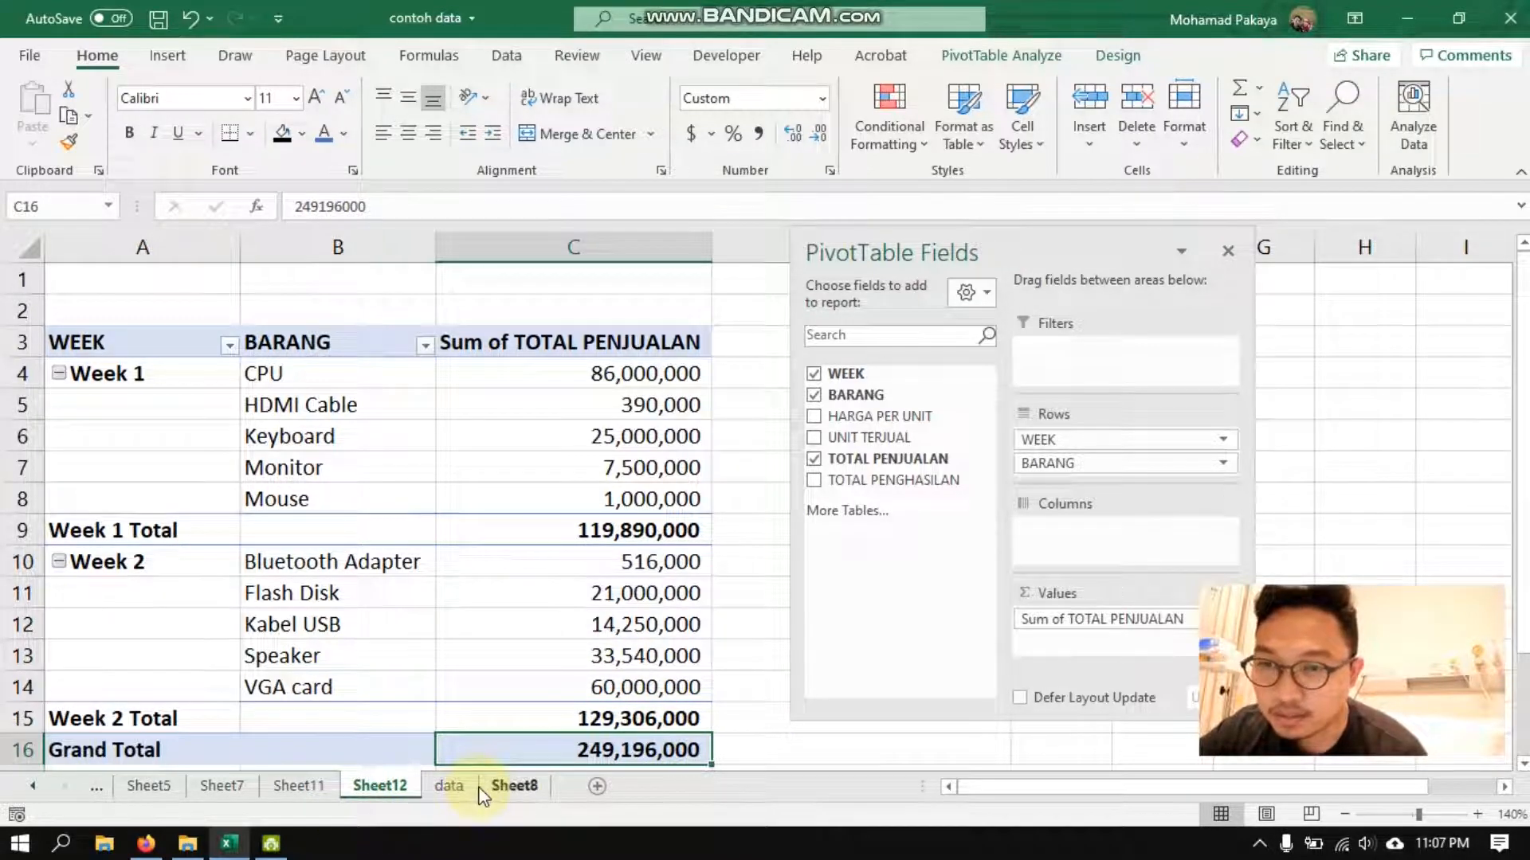
pyautogui.click(449, 785)
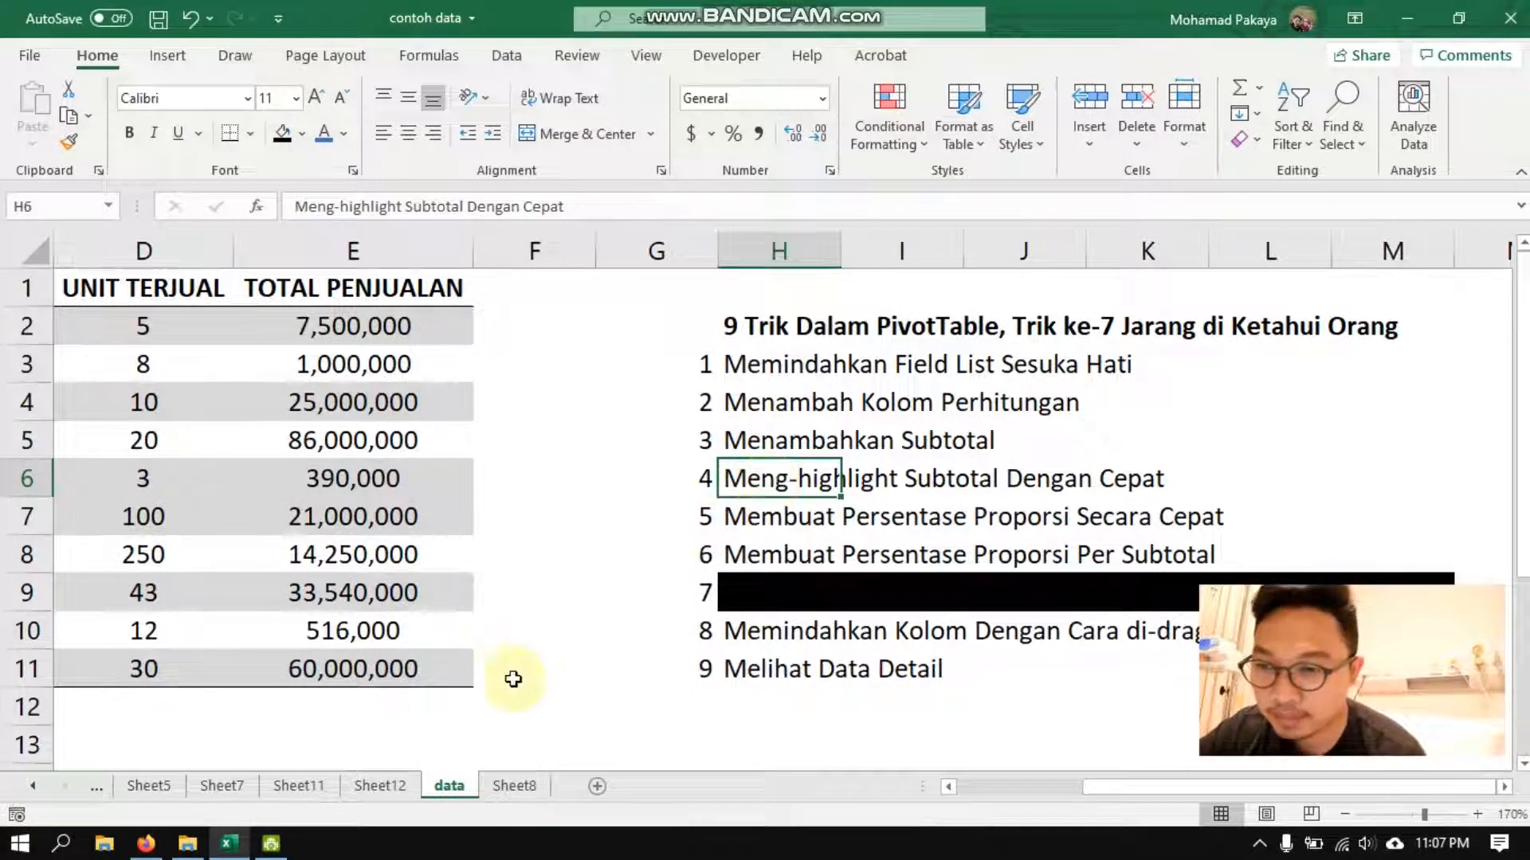
pyautogui.click(381, 787)
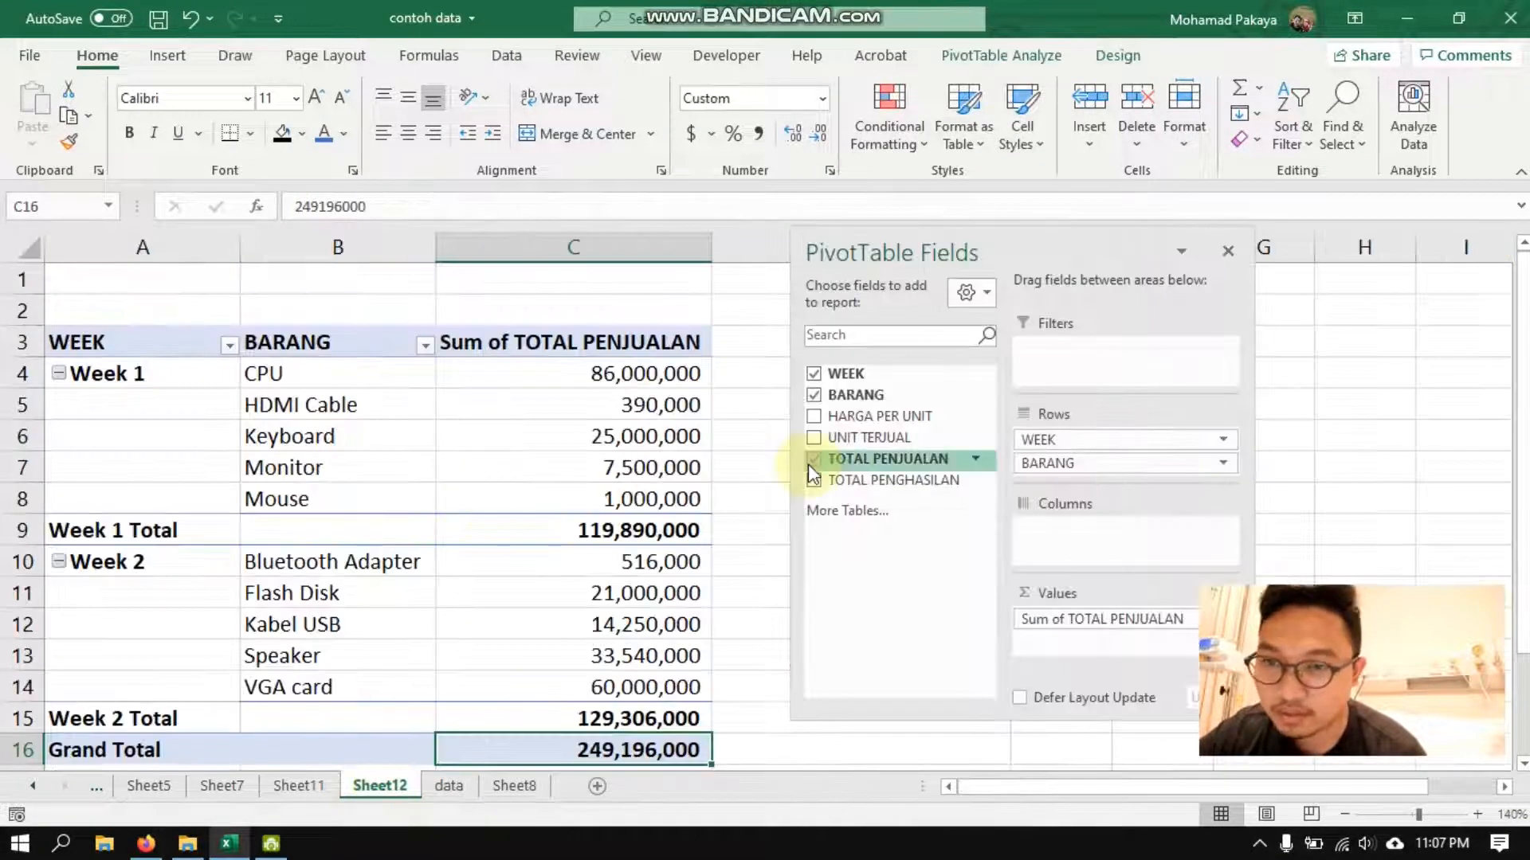
pyautogui.doubleClick(1058, 239)
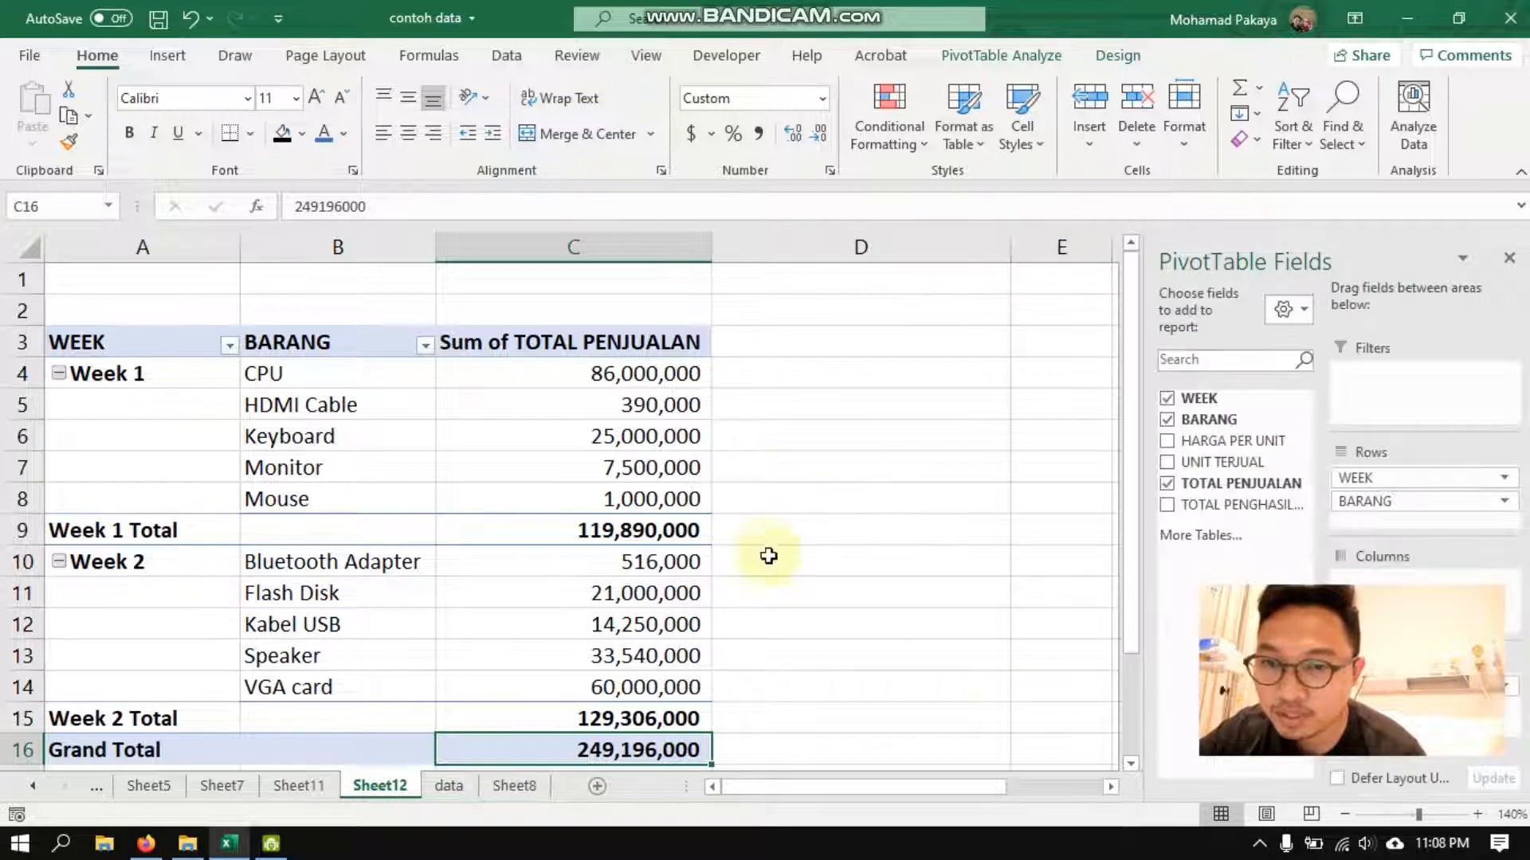
# - Try to highlight the weekly subtotals row by row, starting with a light orange fill on the Week 1 Total row A9:C9
pyautogui.click(1131, 764)
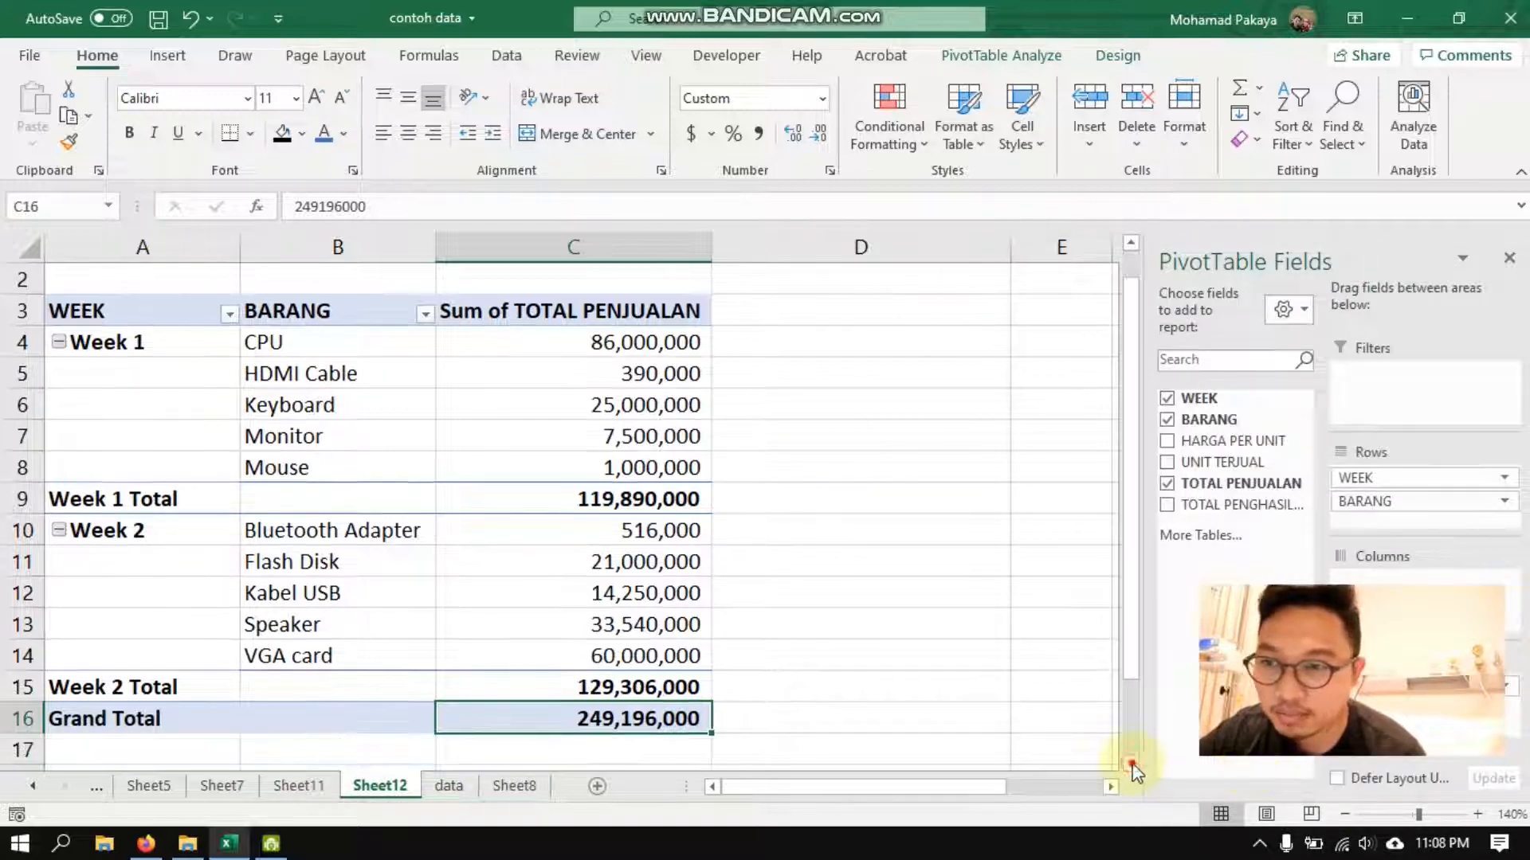
pyautogui.click(1131, 765)
pyautogui.moveTo(130, 466); pyautogui.dragTo(592, 470)
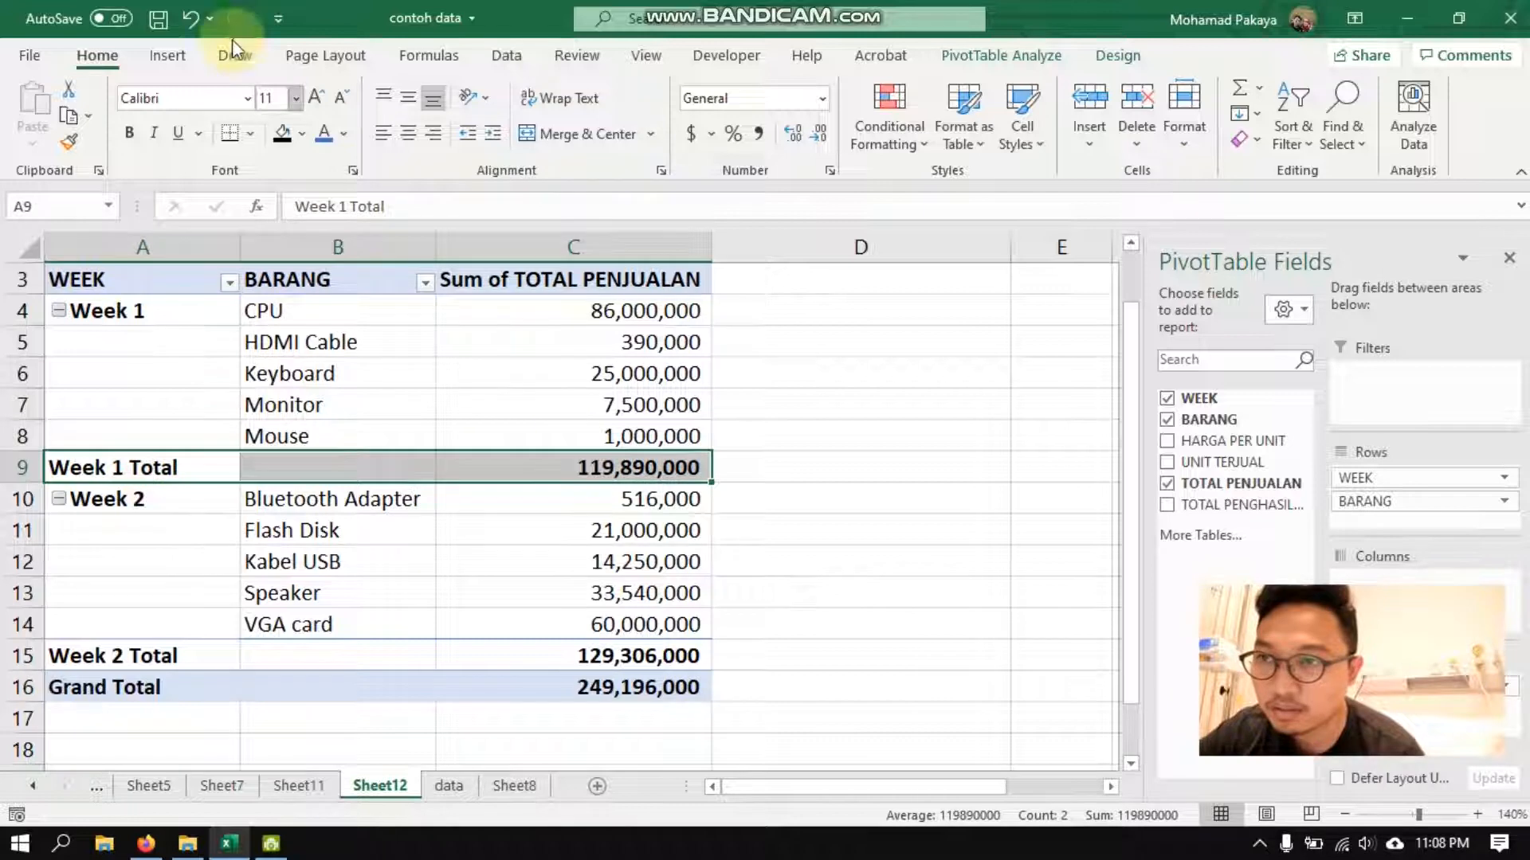
pyautogui.click(301, 134)
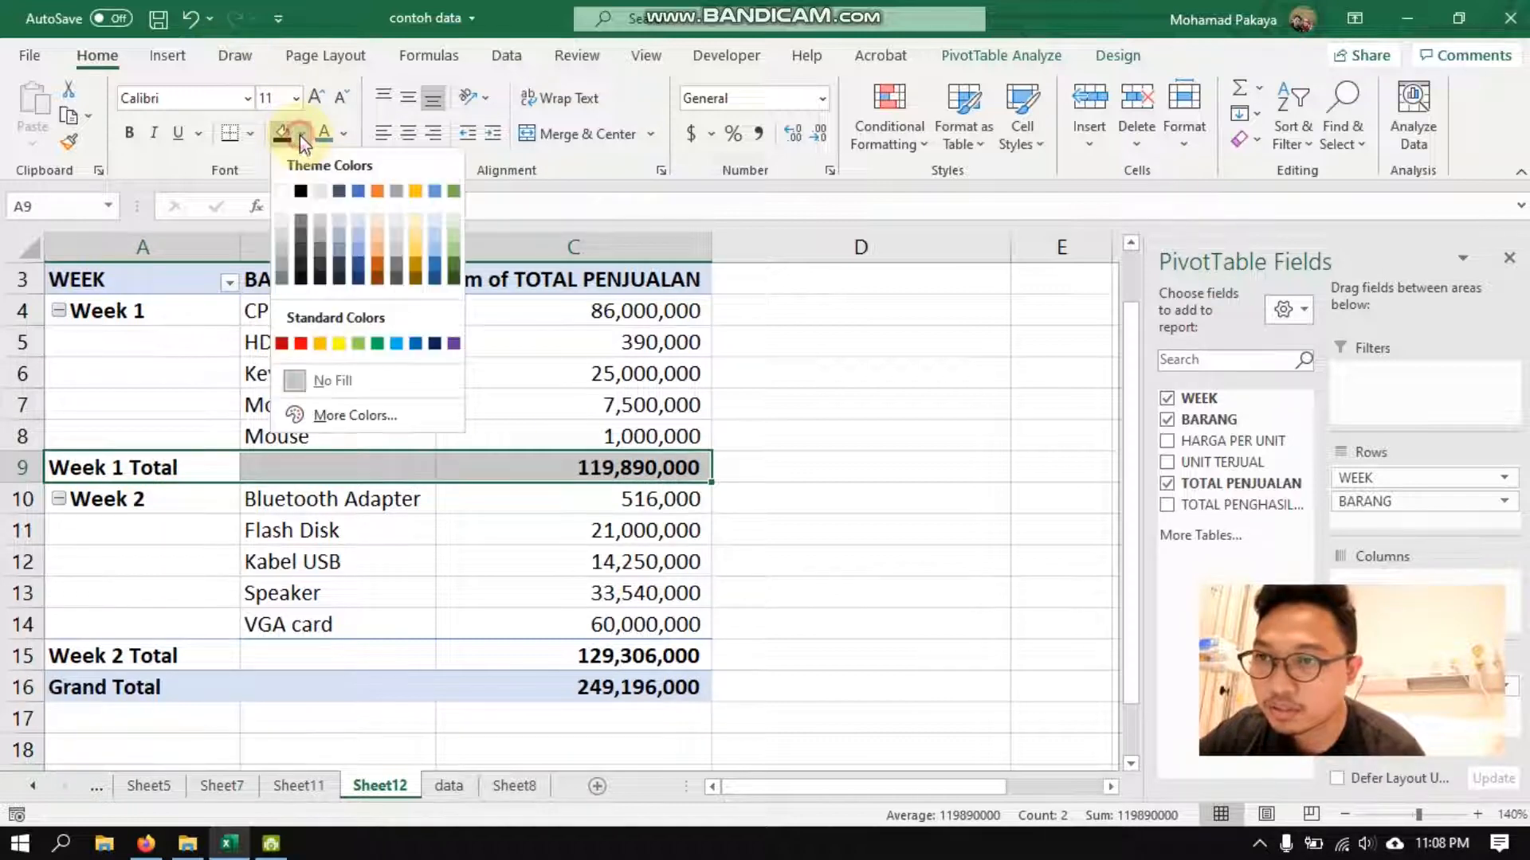
pyautogui.click(379, 249)
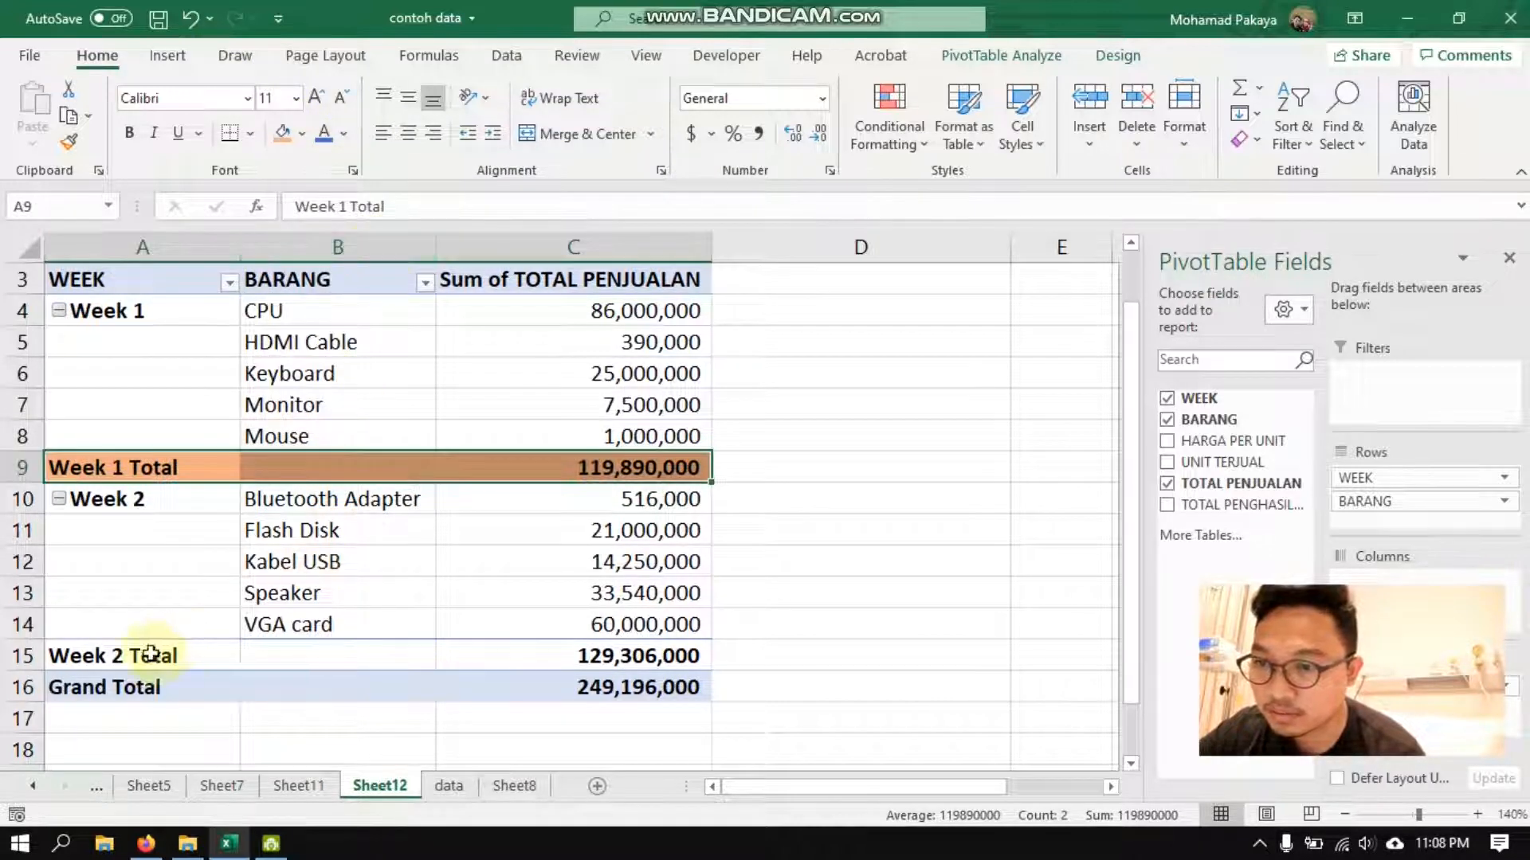
pyautogui.moveTo(151, 653); pyautogui.dragTo(669, 636)
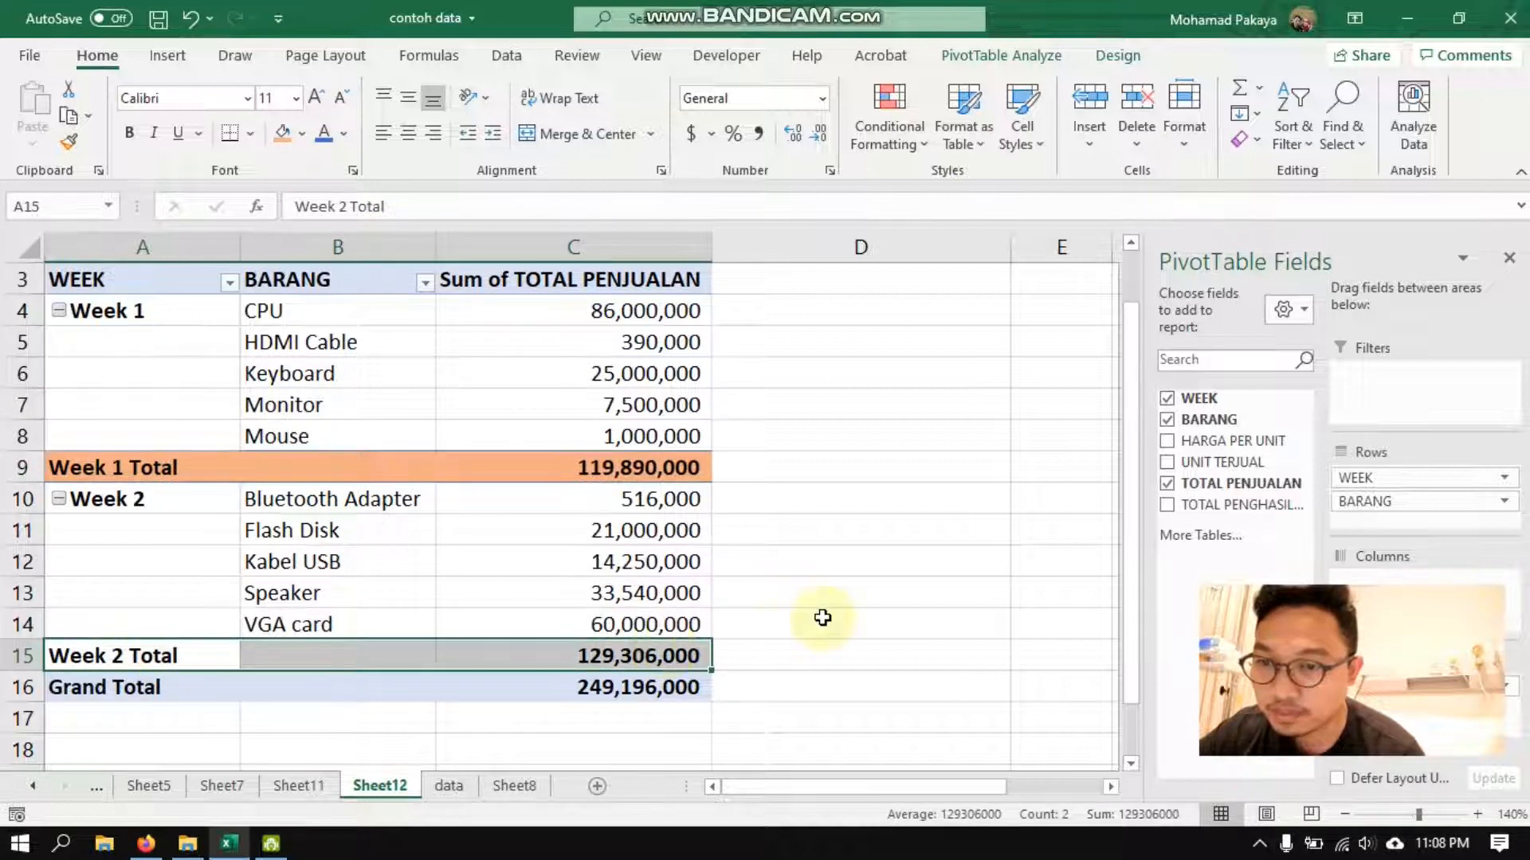
pyautogui.hotkey('ctrl', 'z')
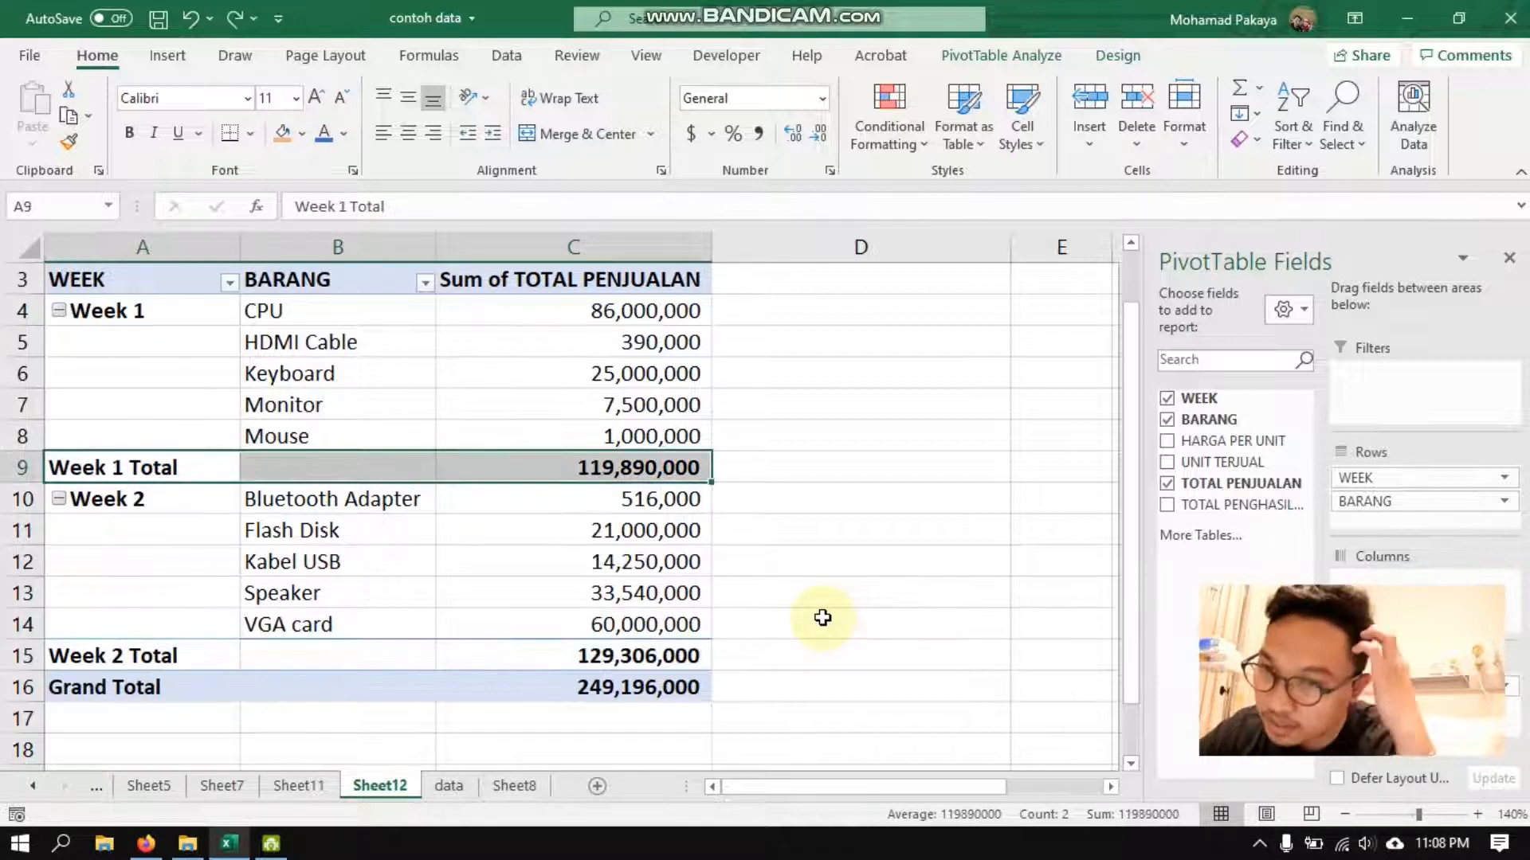
# - Select all the WEEK subtotal rows of the PivotTable at once and fill them with light orange
pyautogui.click(765, 563)
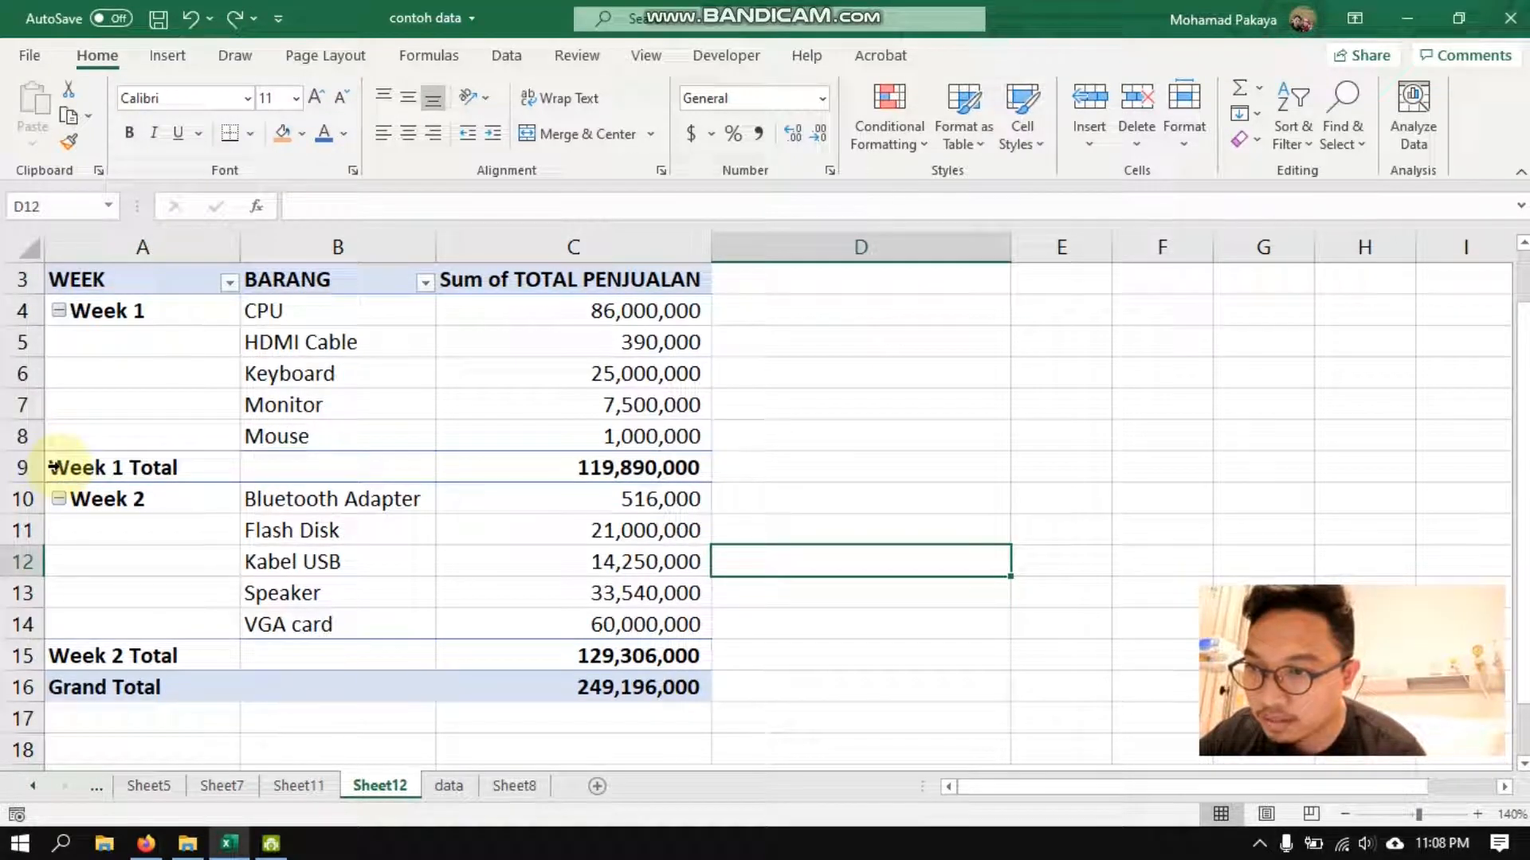
pyautogui.click(54, 468)
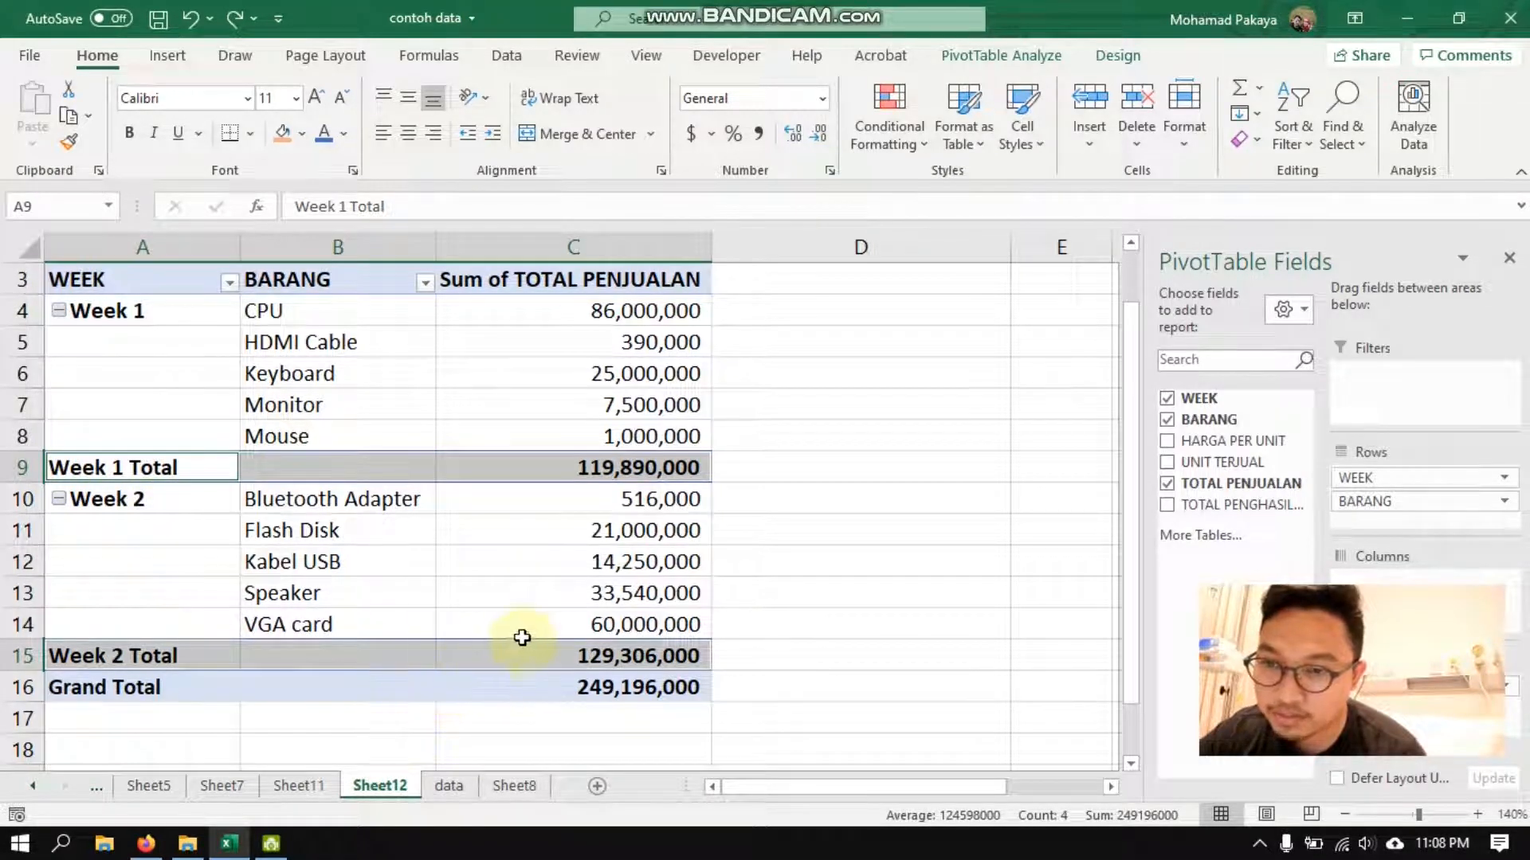
pyautogui.click(290, 137)
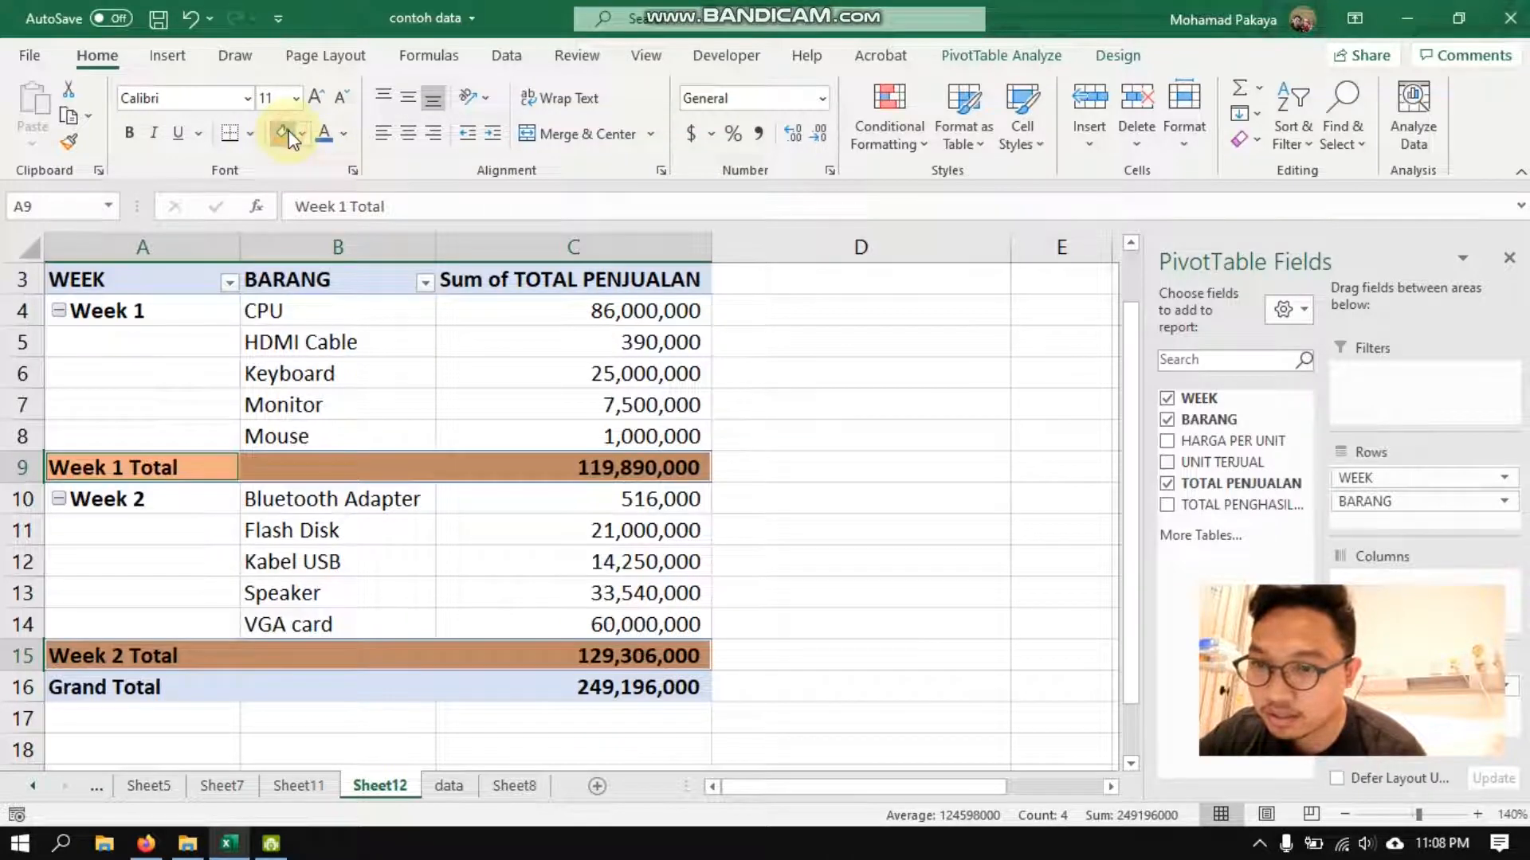
pyautogui.click(887, 541)
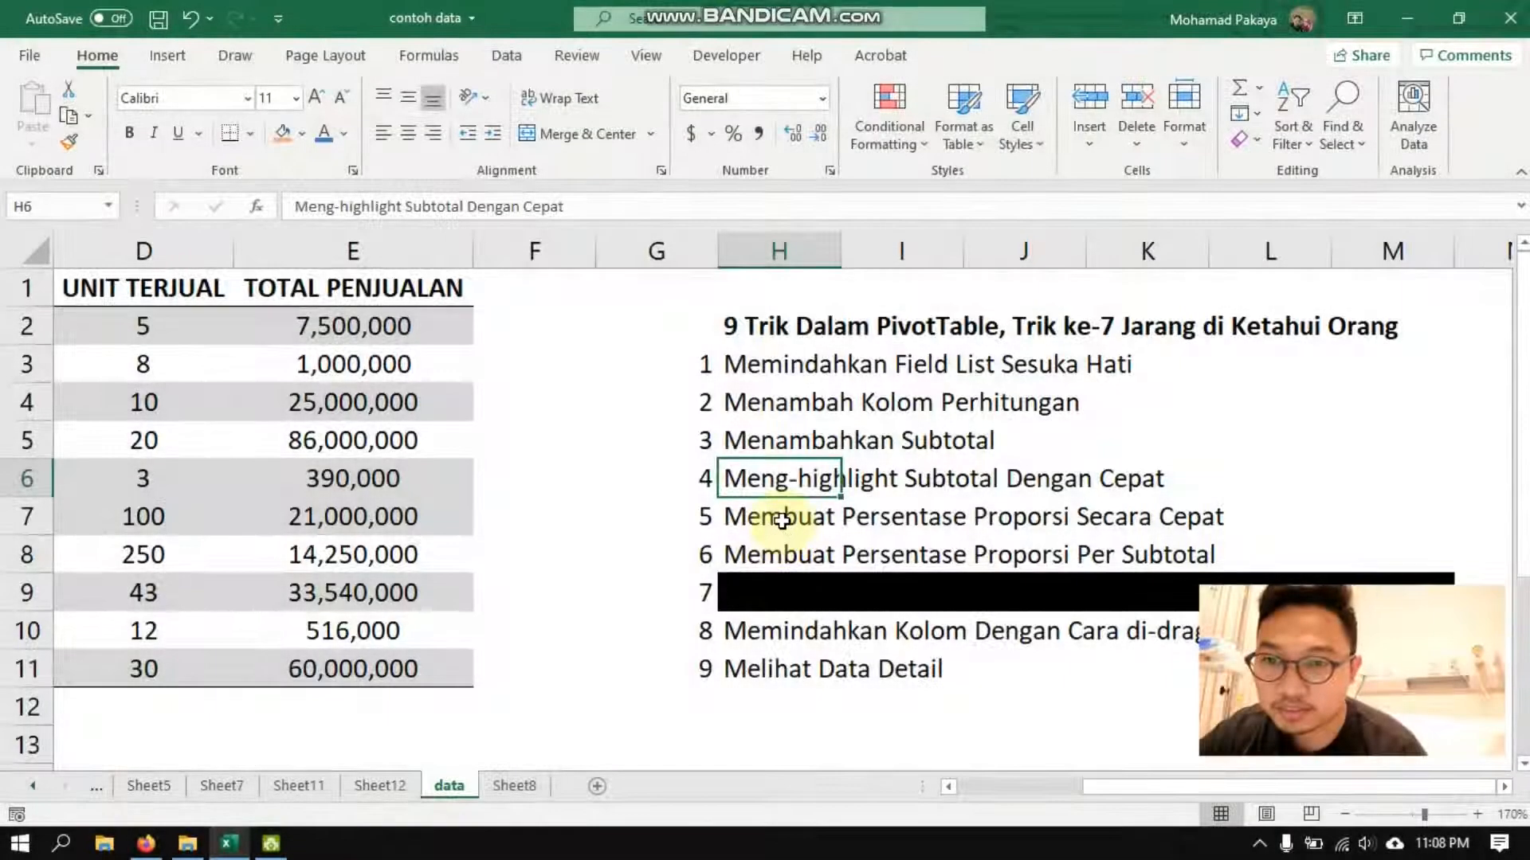
# - Look up the fifth trick in the list on the data sheet and return to the Week 1 subtotal on Sheet12
pyautogui.click(781, 519)
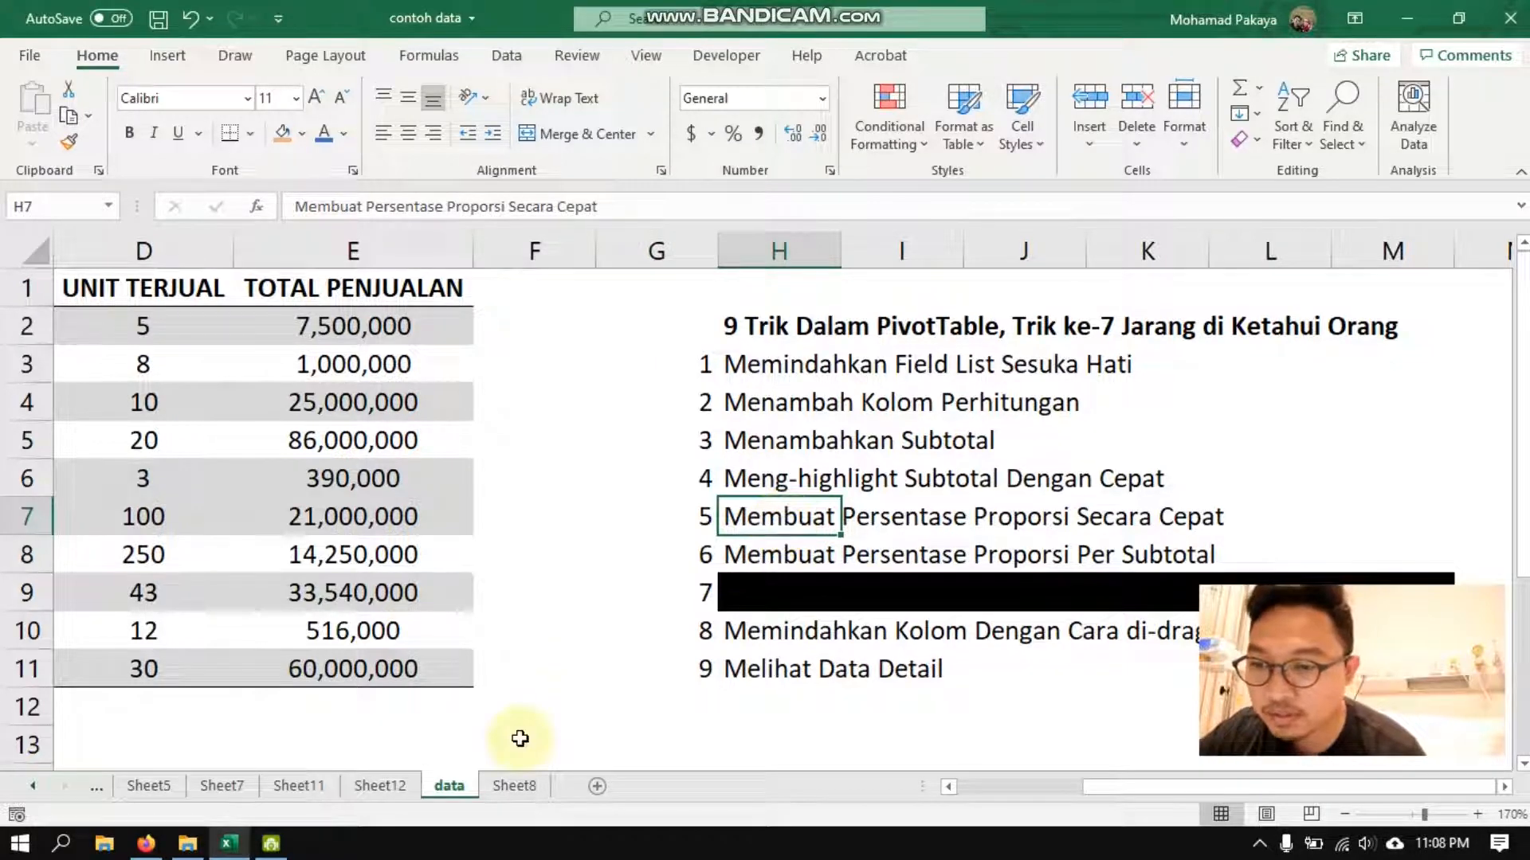
pyautogui.click(379, 784)
pyautogui.click(539, 474)
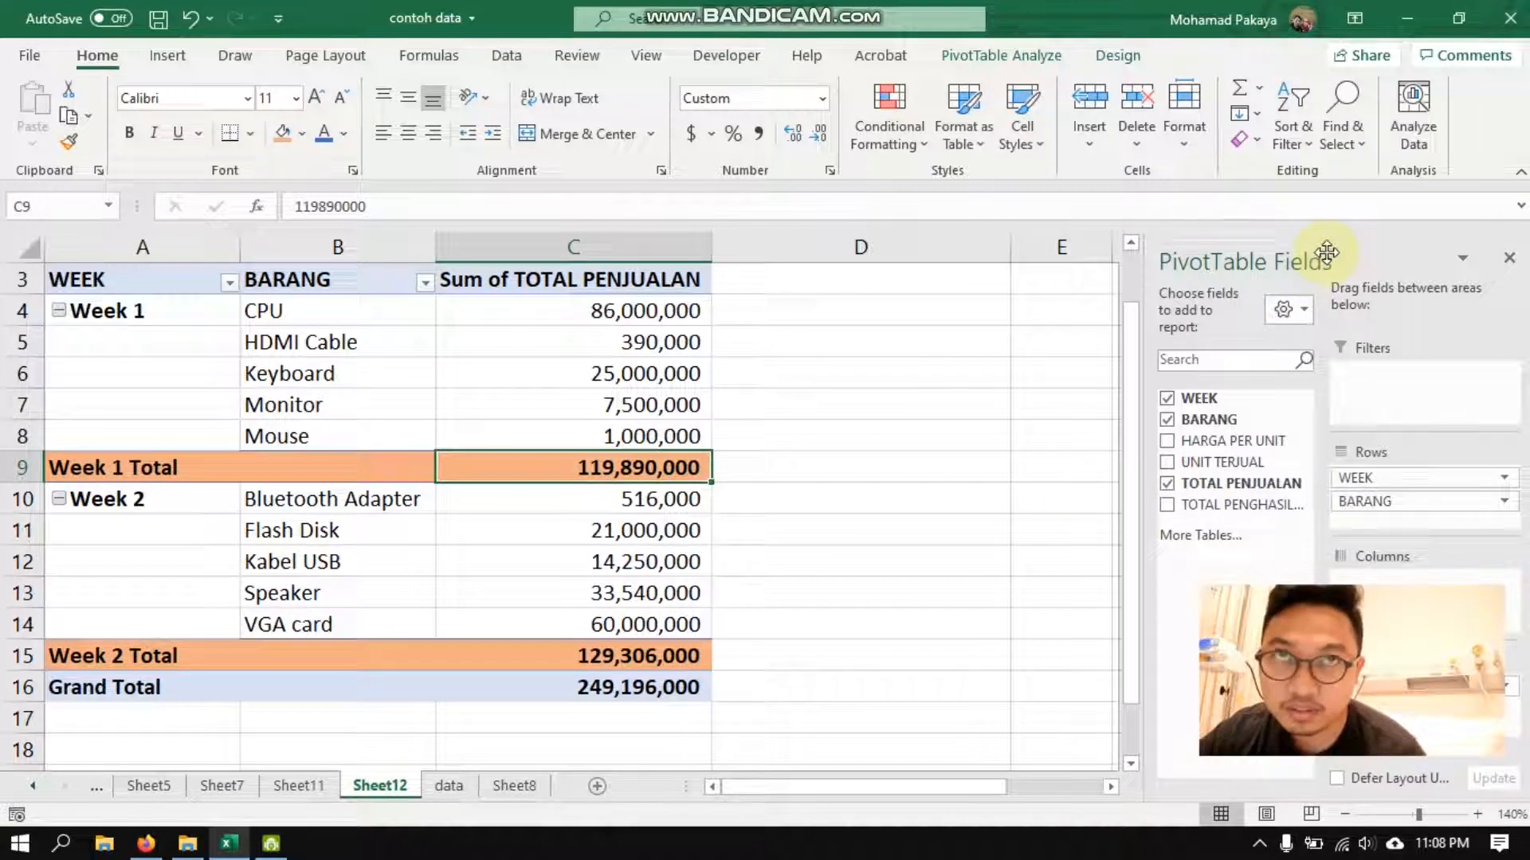
# - Undock the PivotTable Fields pane and remove WEEK from the PivotTable rows
pyautogui.moveTo(1164, 270); pyautogui.dragTo(990, 232)
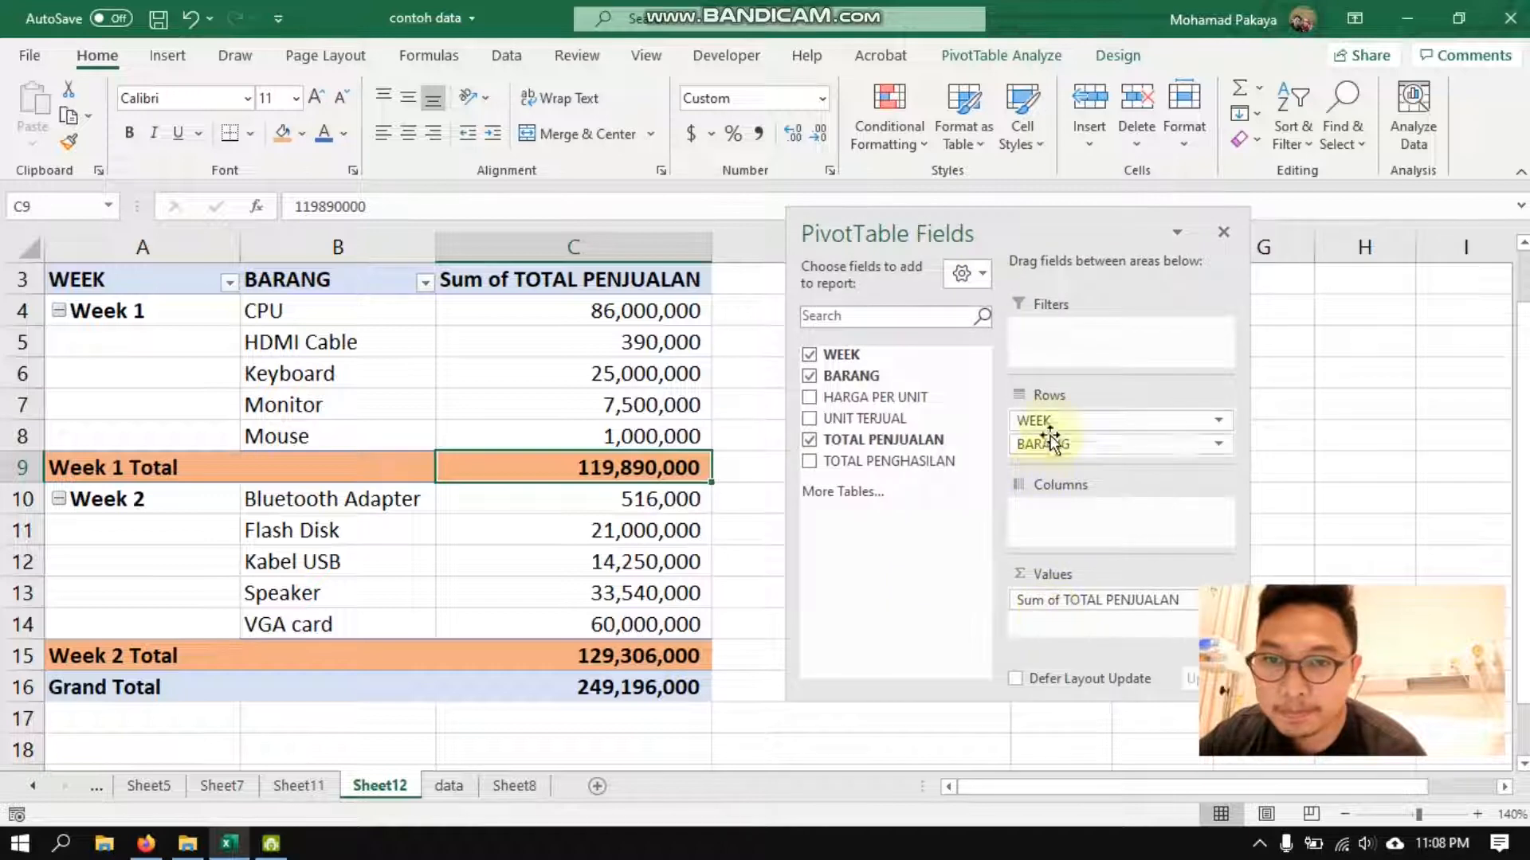
pyautogui.moveTo(1050, 424); pyautogui.dragTo(916, 416)
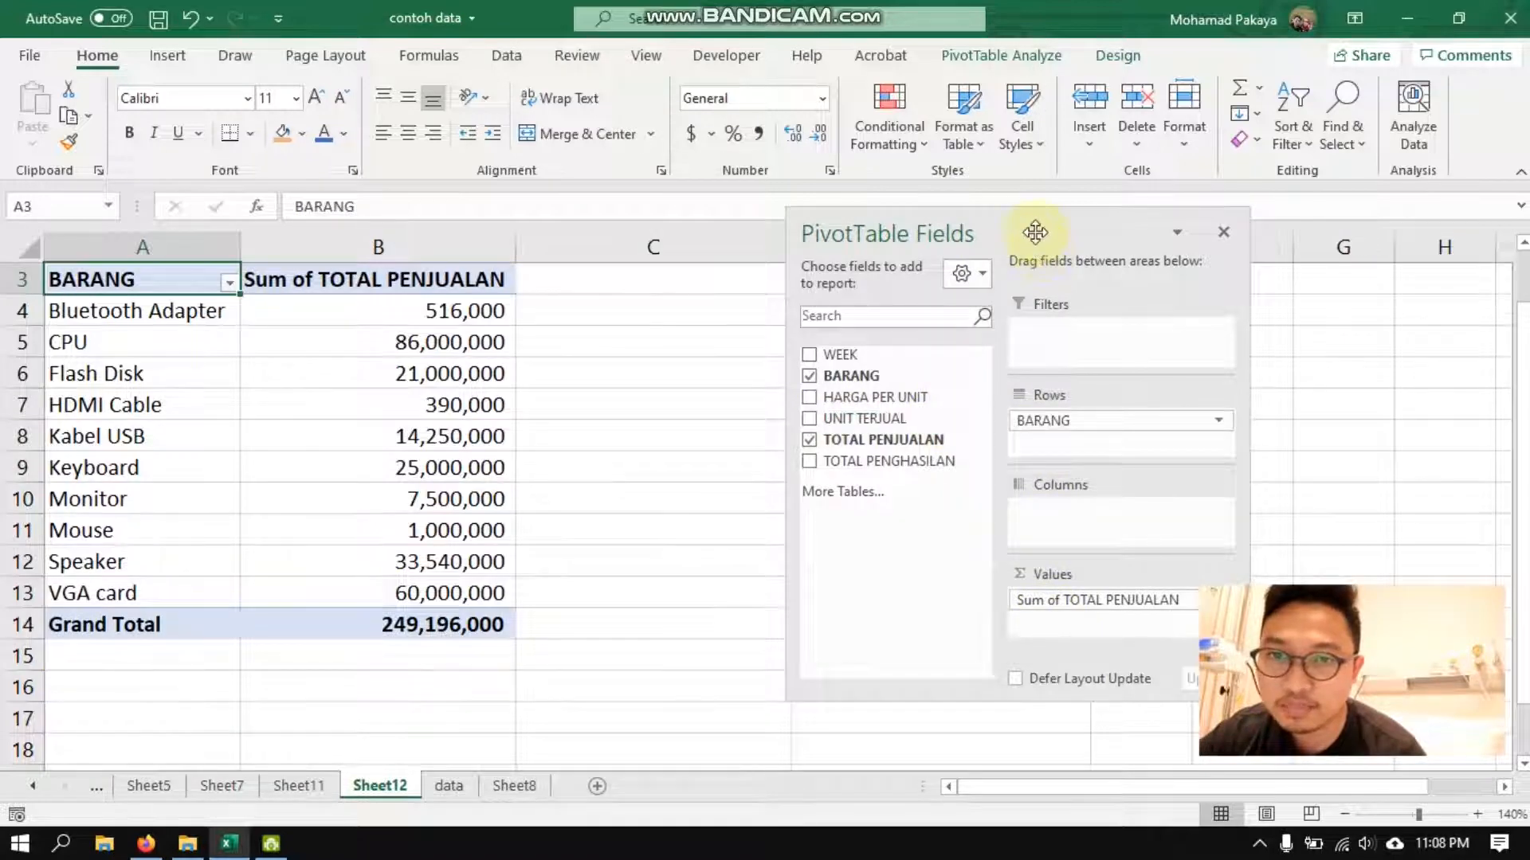
pyautogui.moveTo(1034, 232); pyautogui.dragTo(1078, 181)
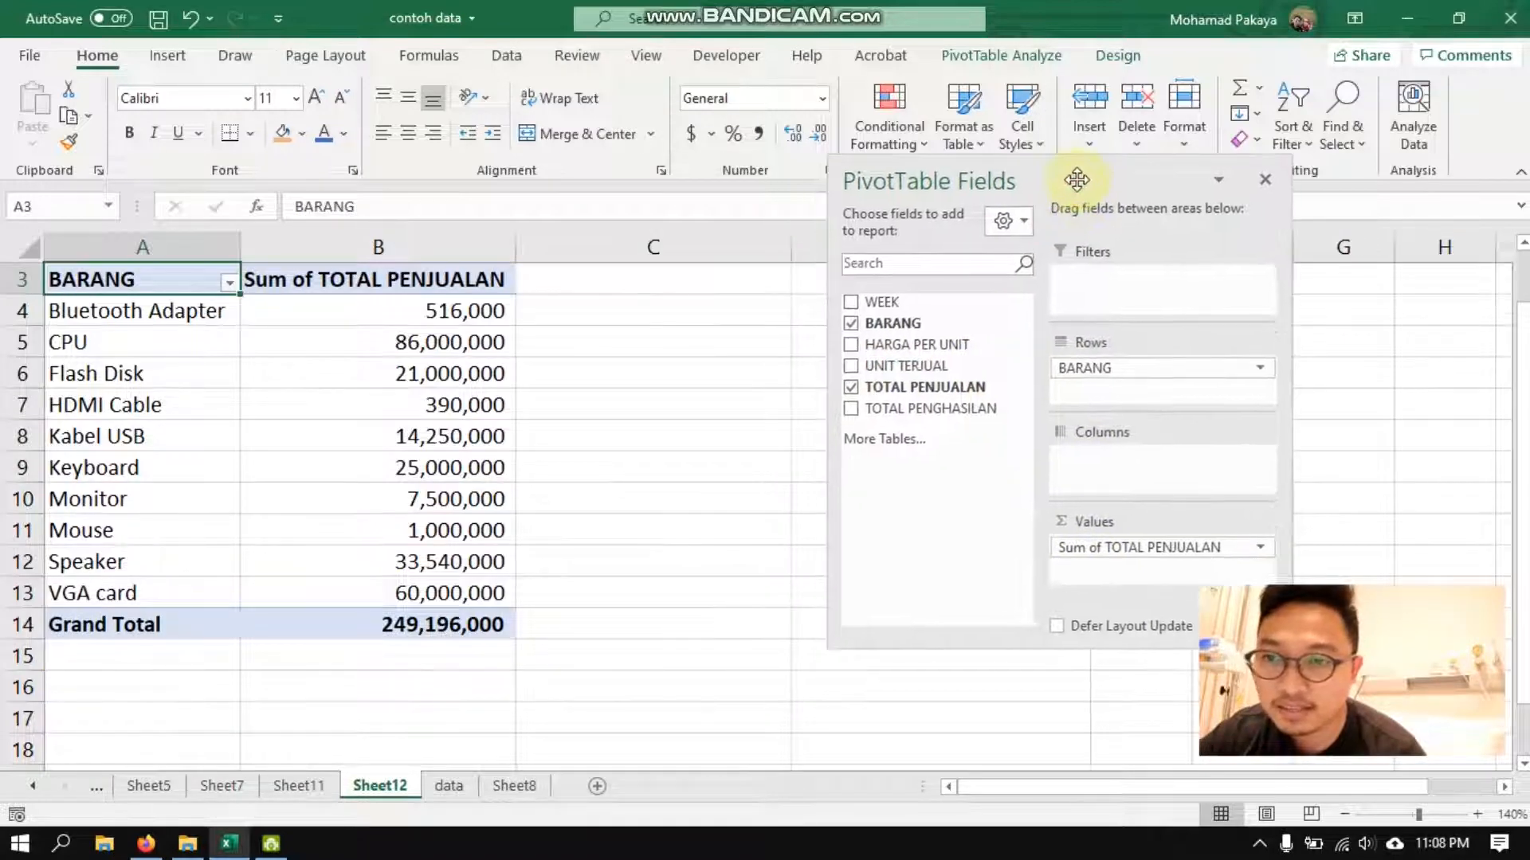
# - Compare the Bluetooth Adapter and CPU values in the Sum of TOTAL PENJUALAN column with the grand total
pyautogui.click(411, 314)
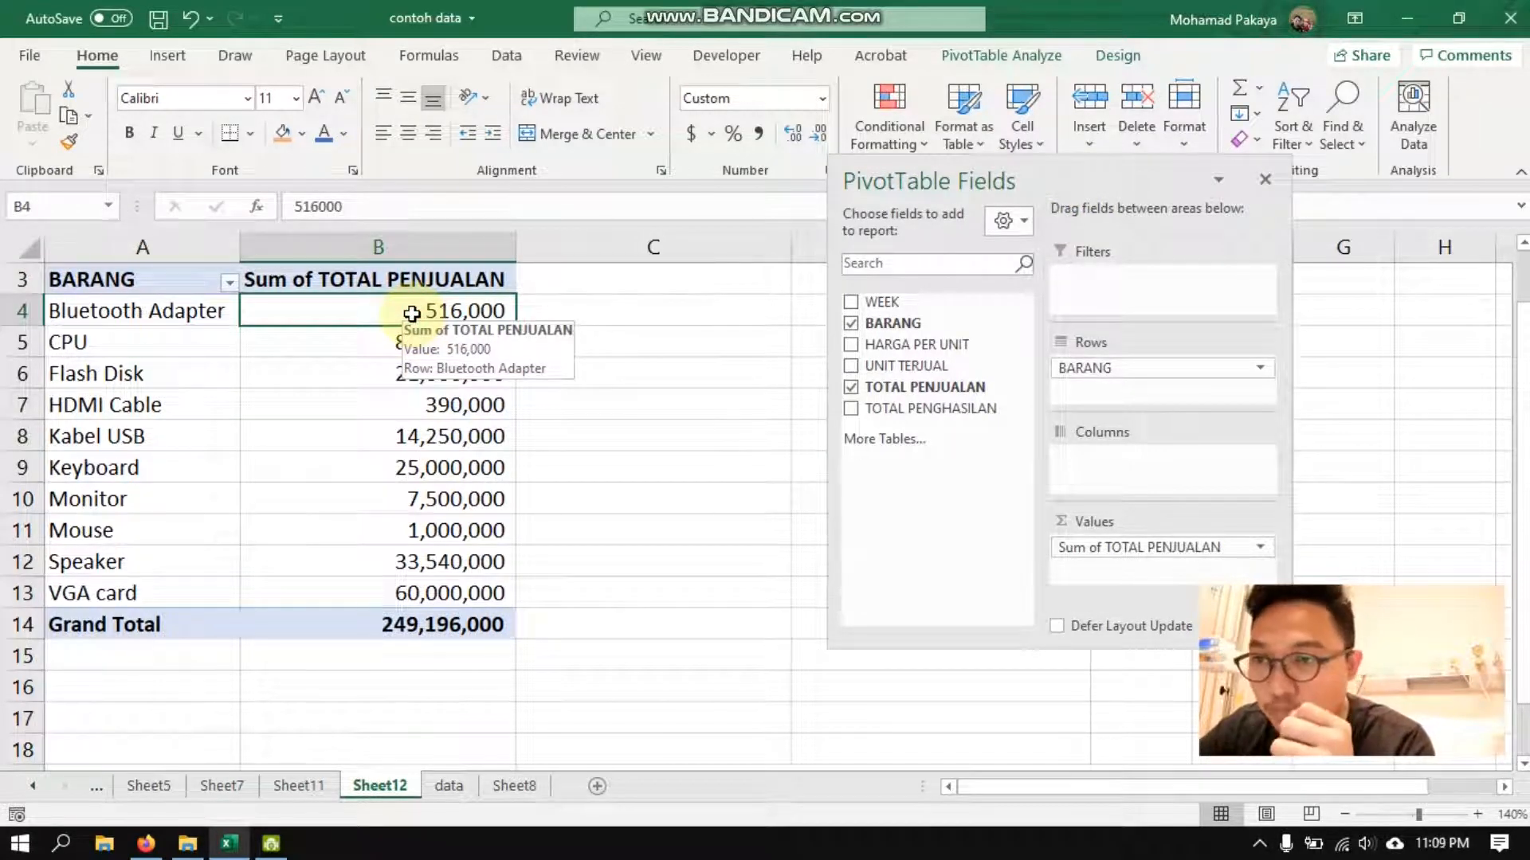
pyautogui.click(663, 438)
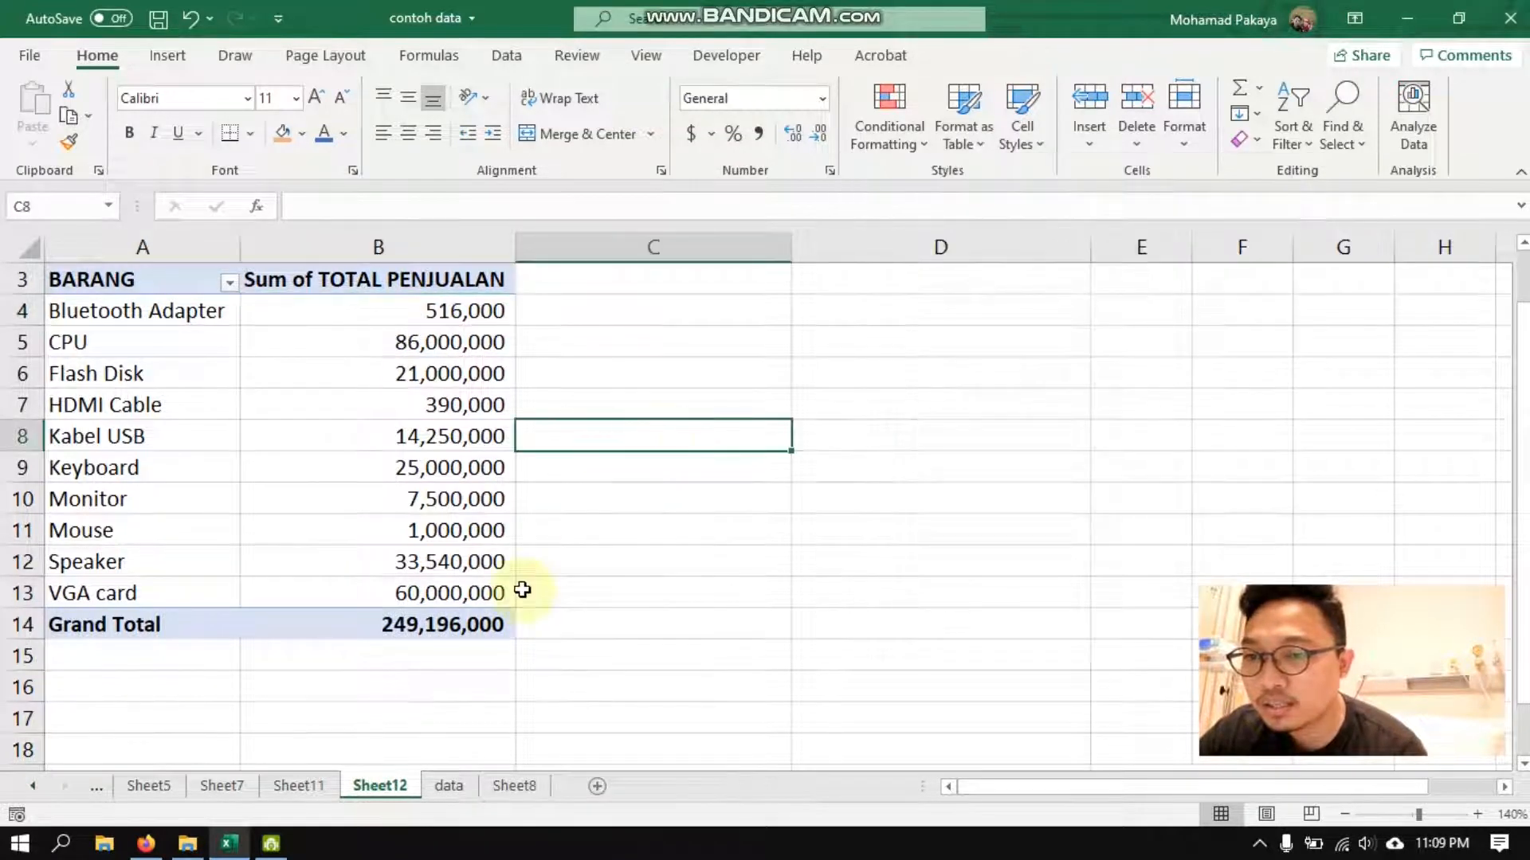
pyautogui.click(439, 627)
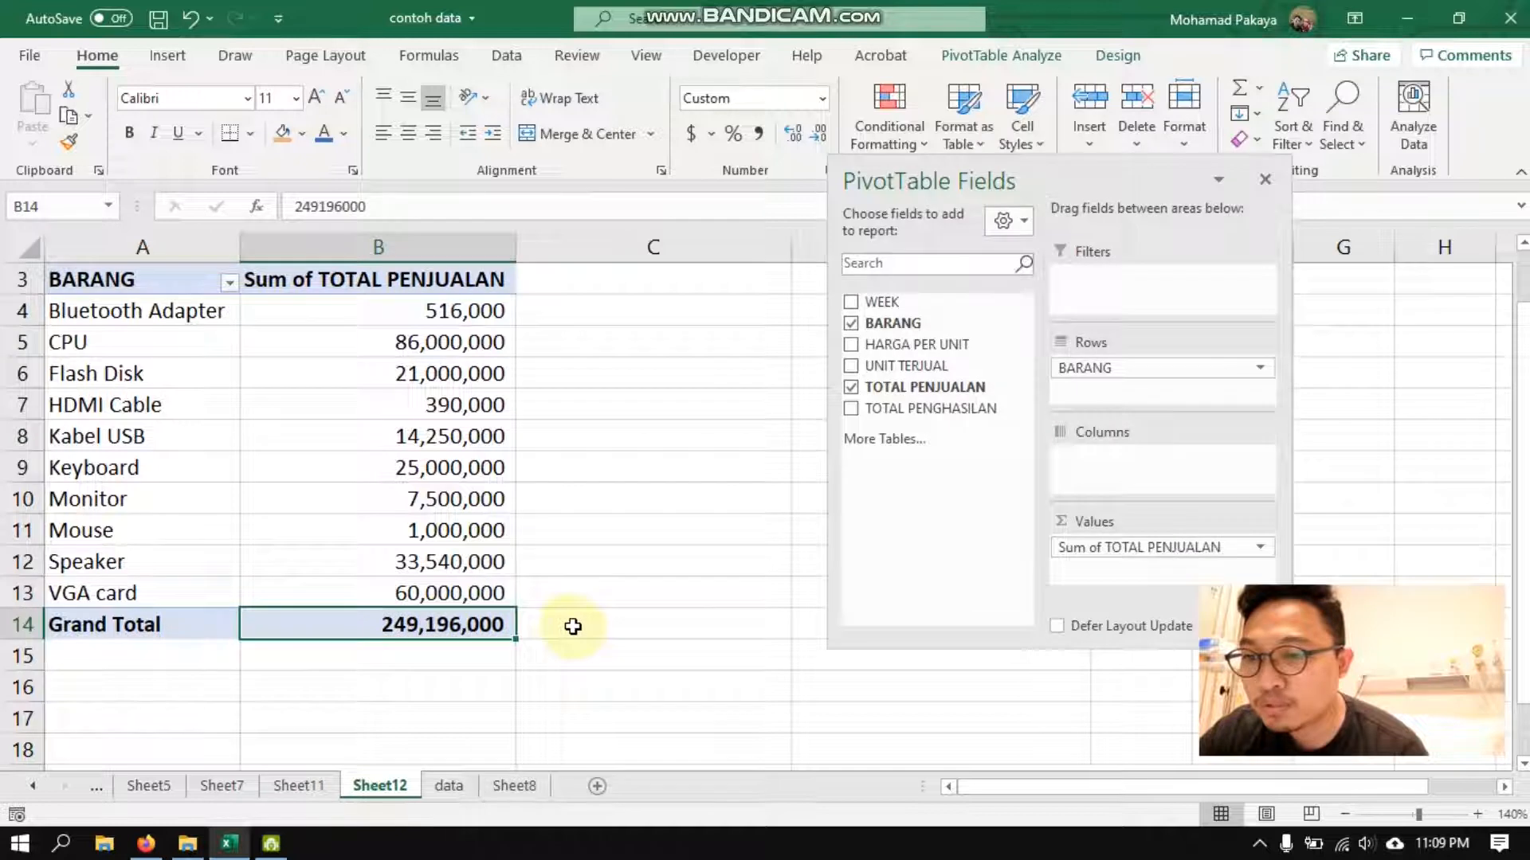
pyautogui.click(470, 317)
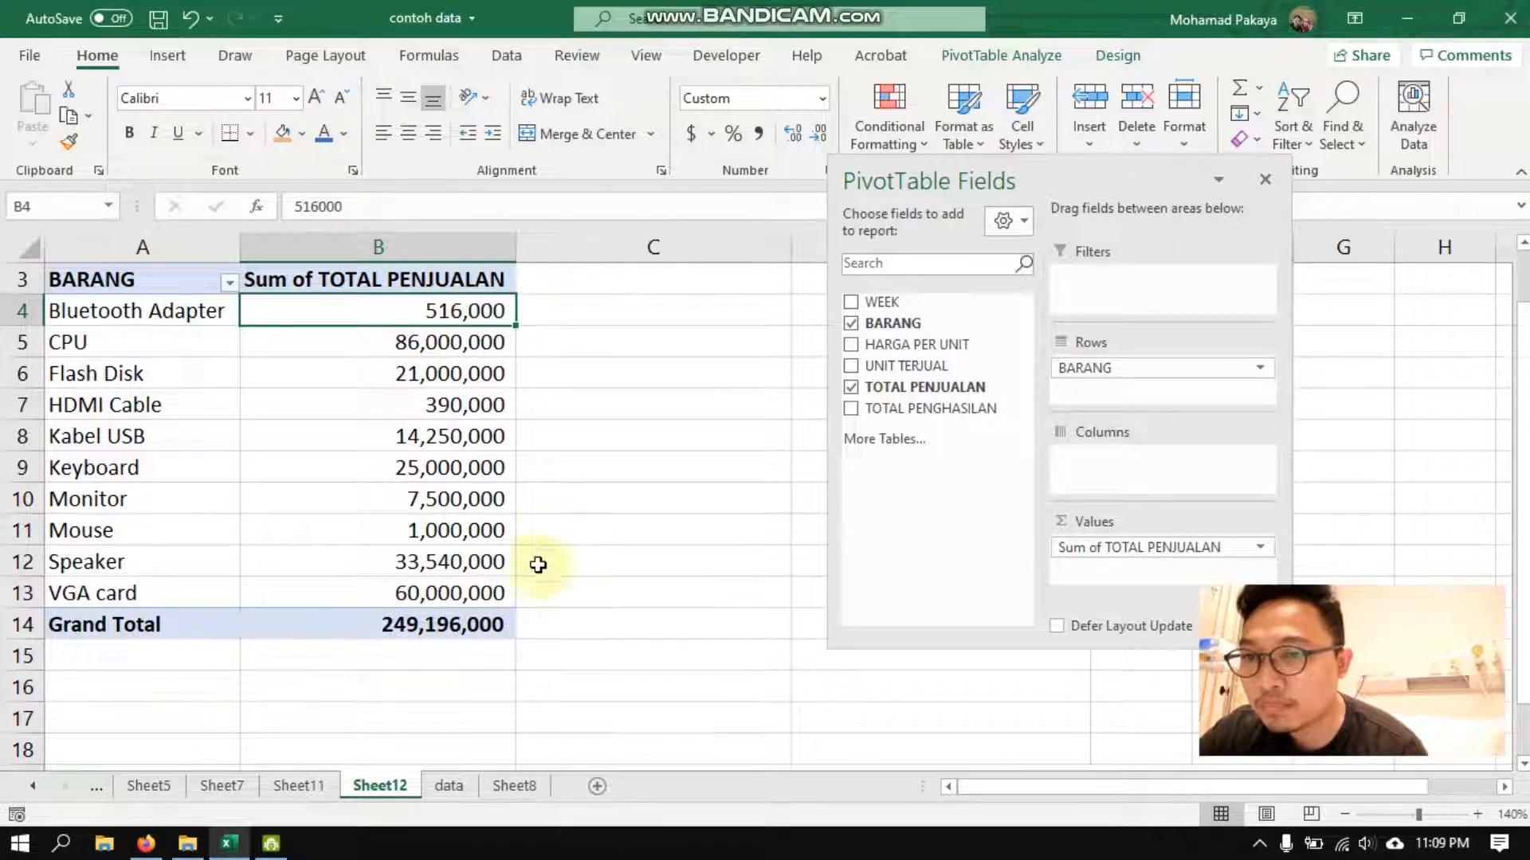
pyautogui.click(418, 626)
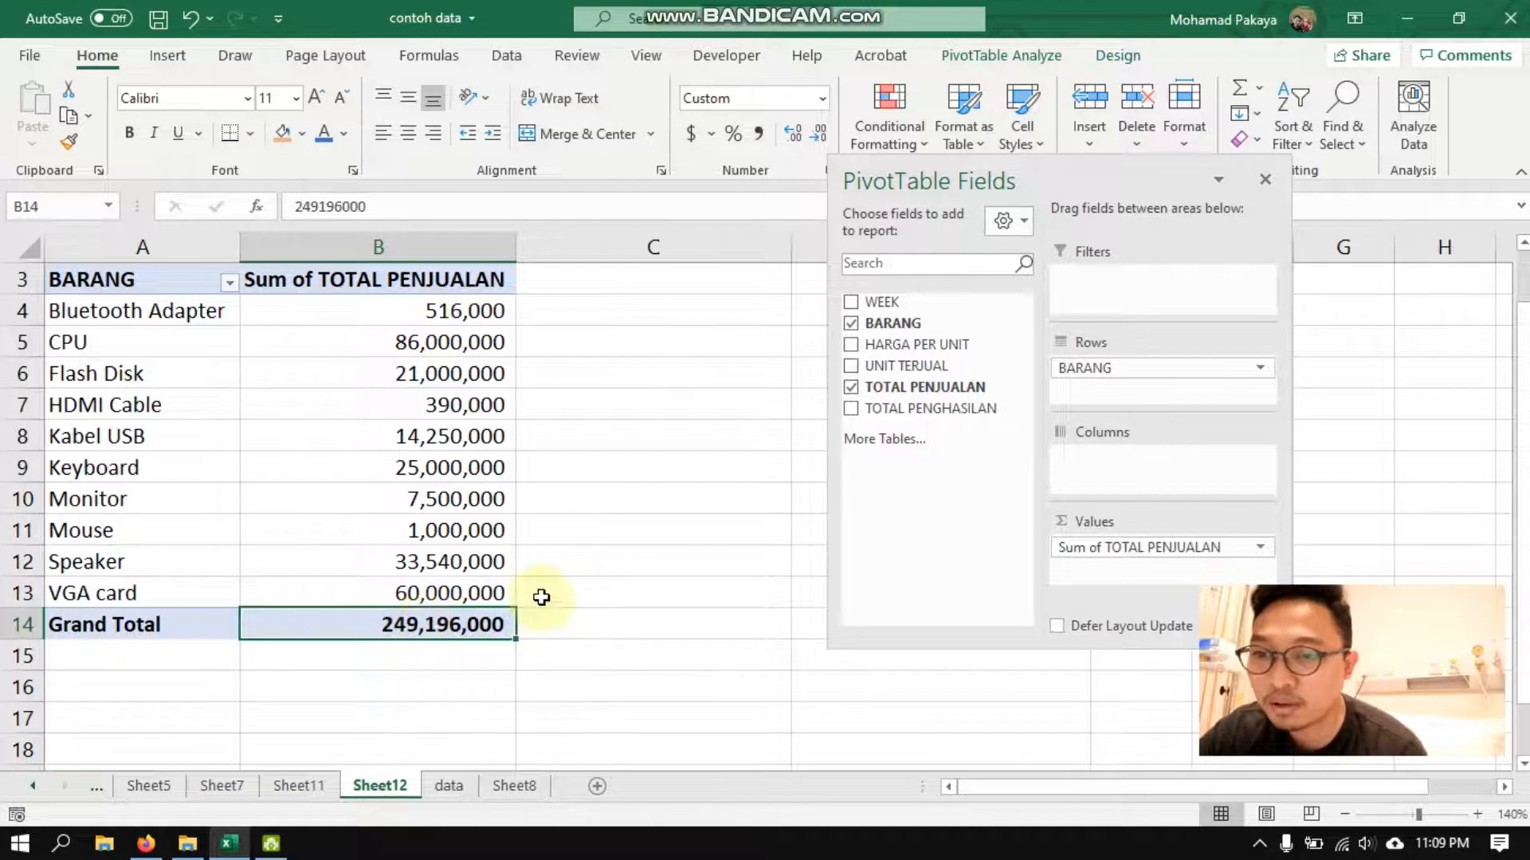
pyautogui.click(451, 344)
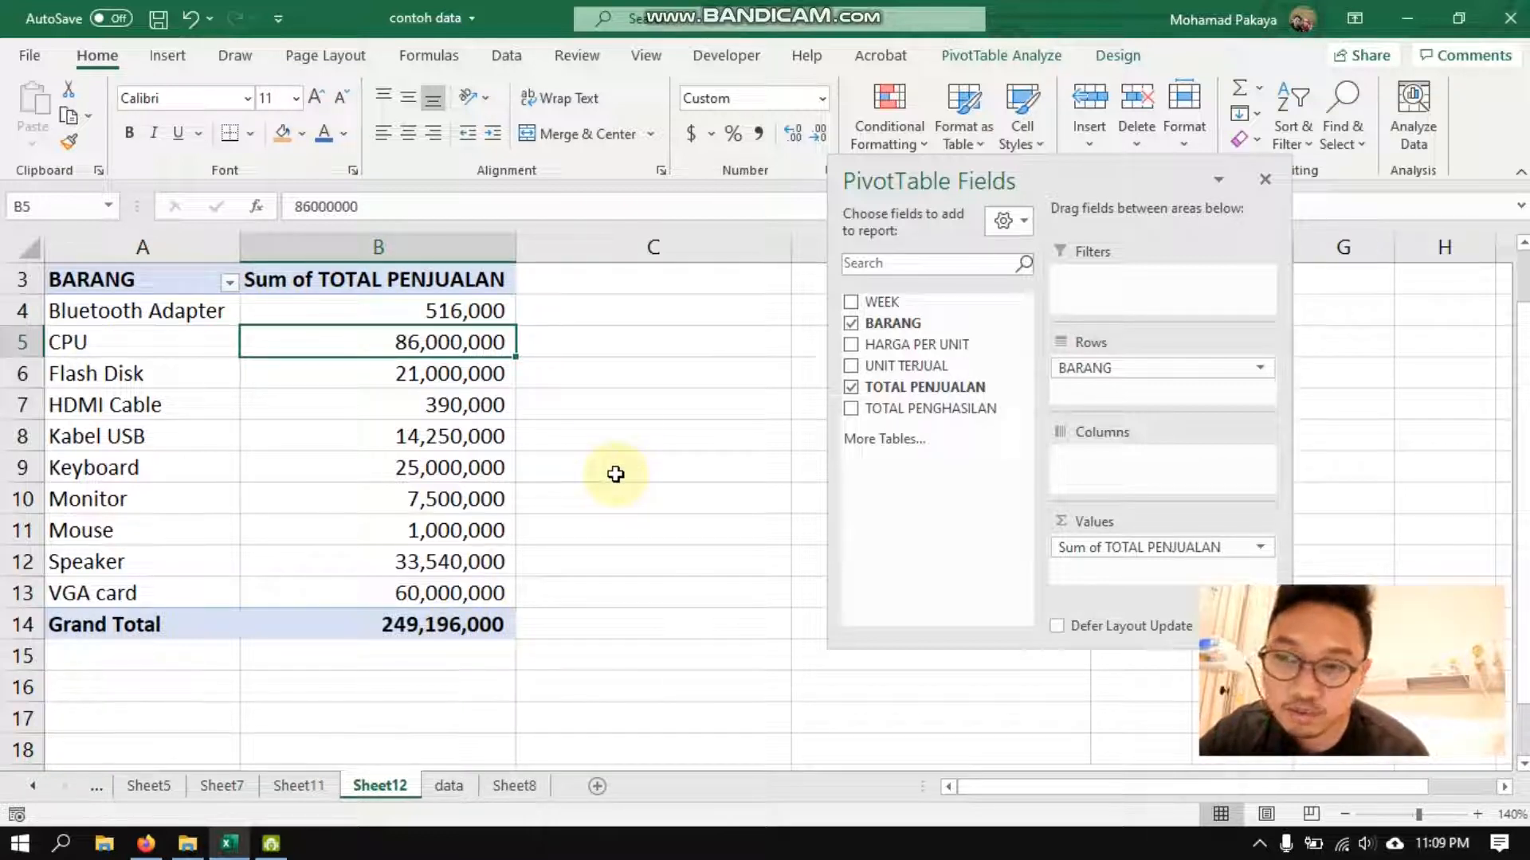
pyautogui.click(462, 309)
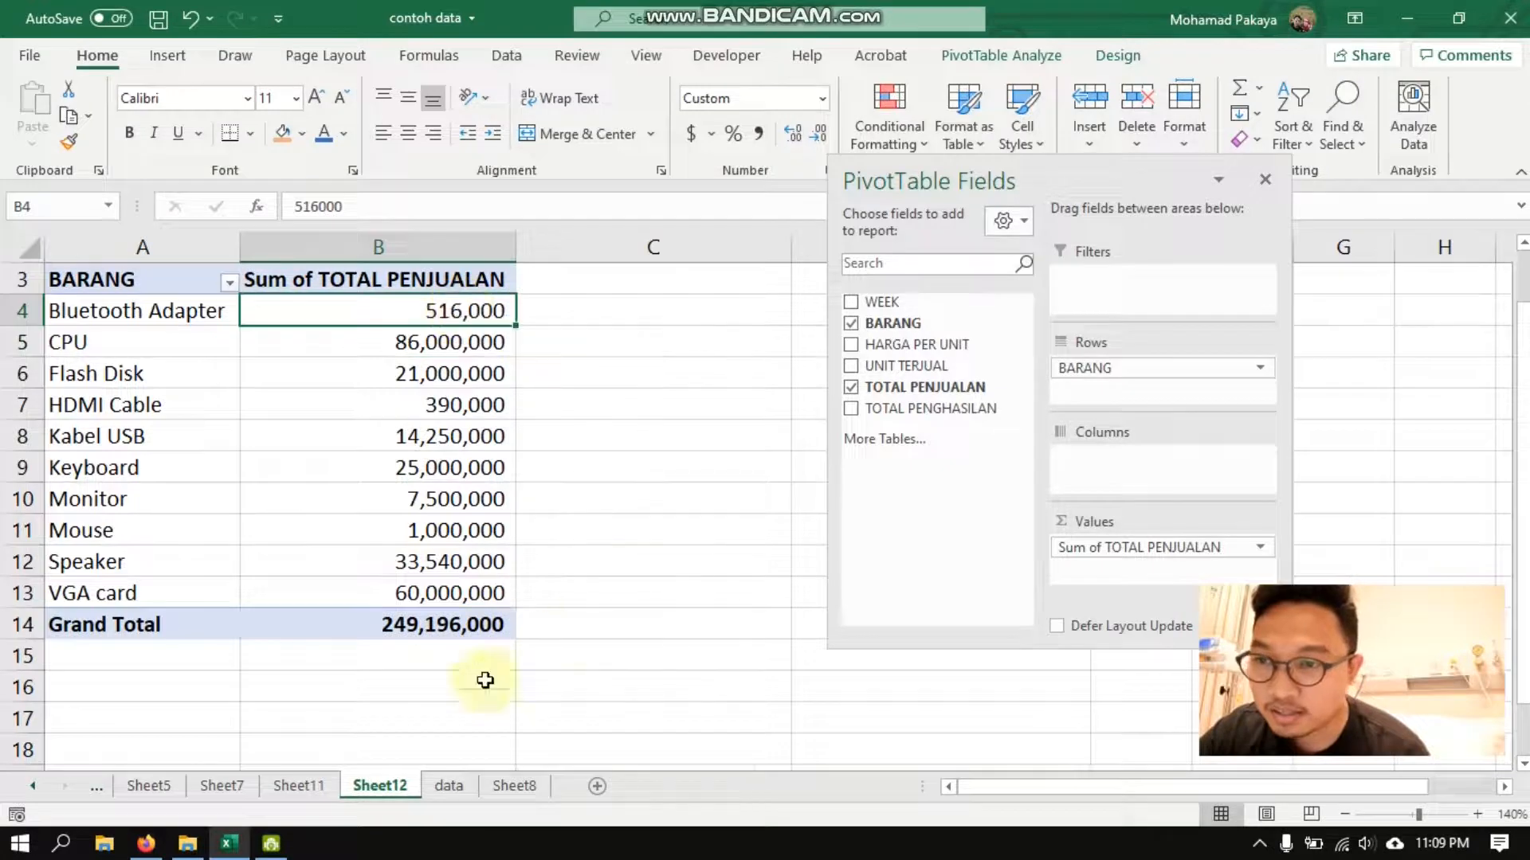
pyautogui.click(438, 625)
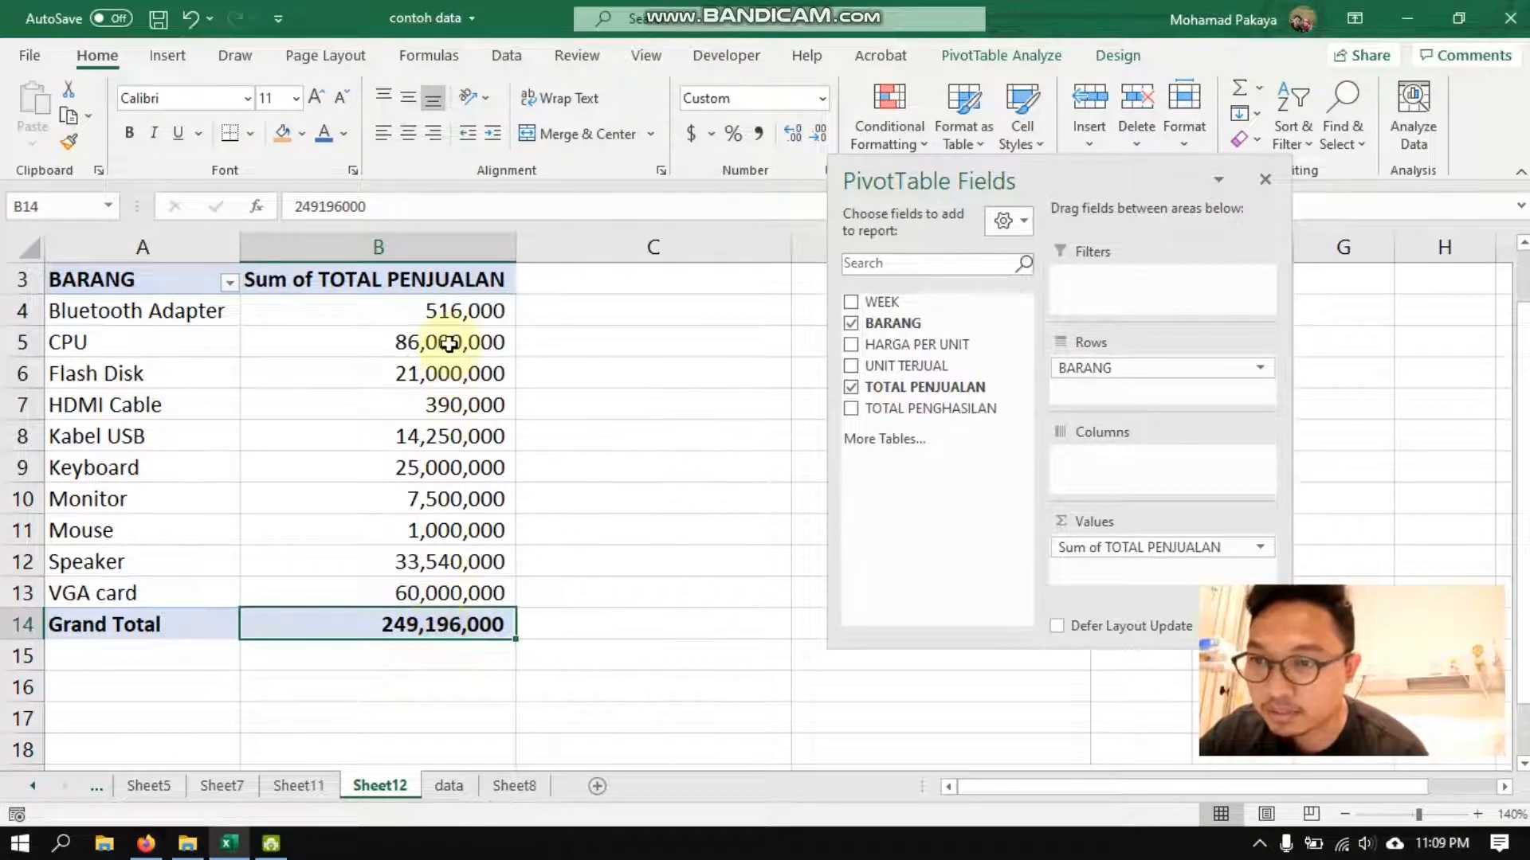
pyautogui.click(450, 344)
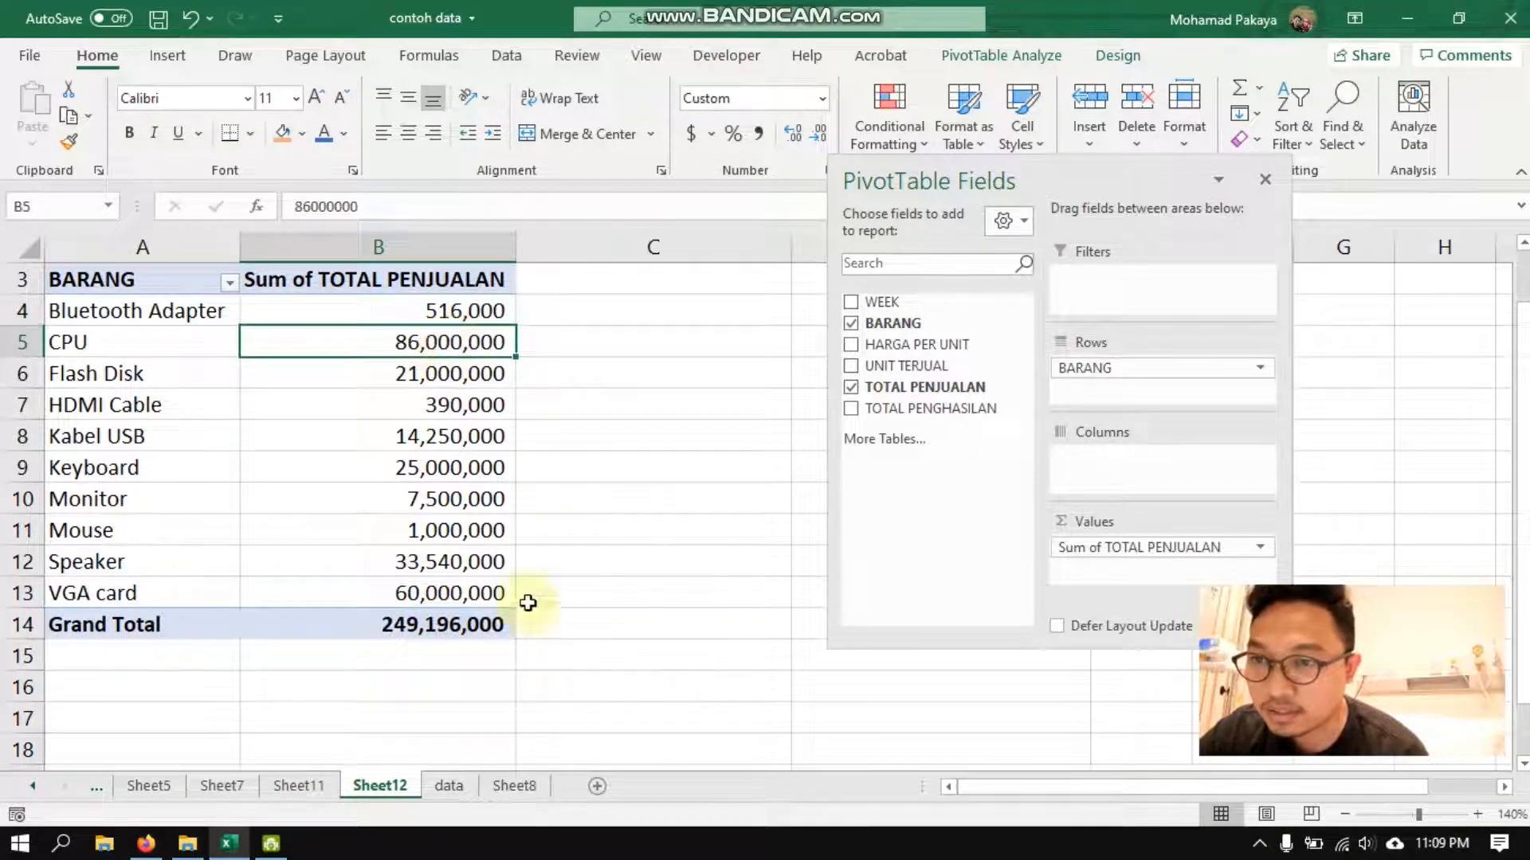
# - Calculate each item's share of the grand total with =B4/$B$14 in C4 and fill the formula down to C14
pyautogui.click(586, 314)
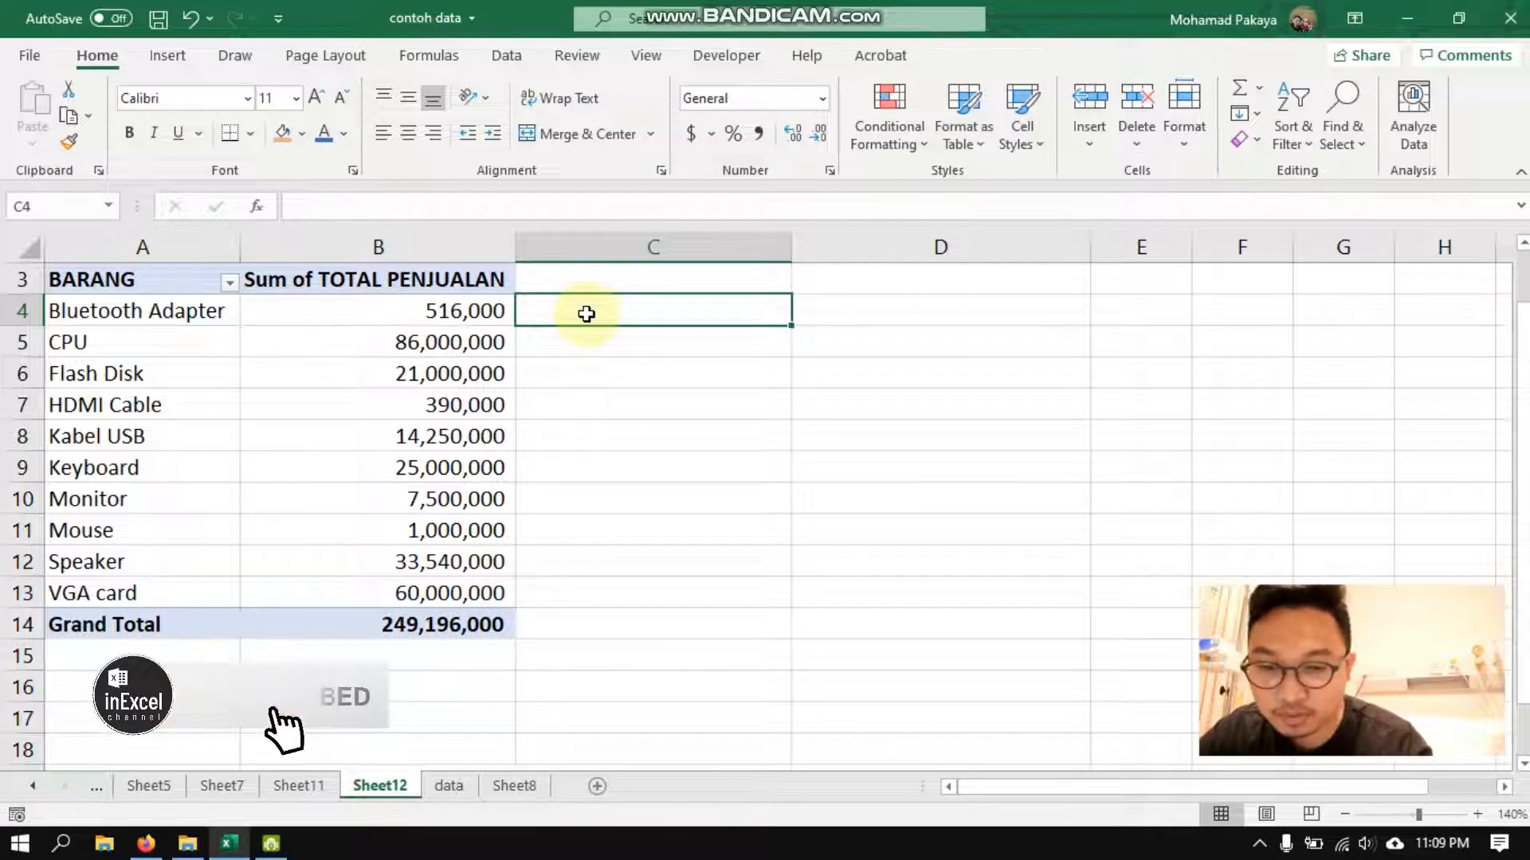
pyautogui.write('=')
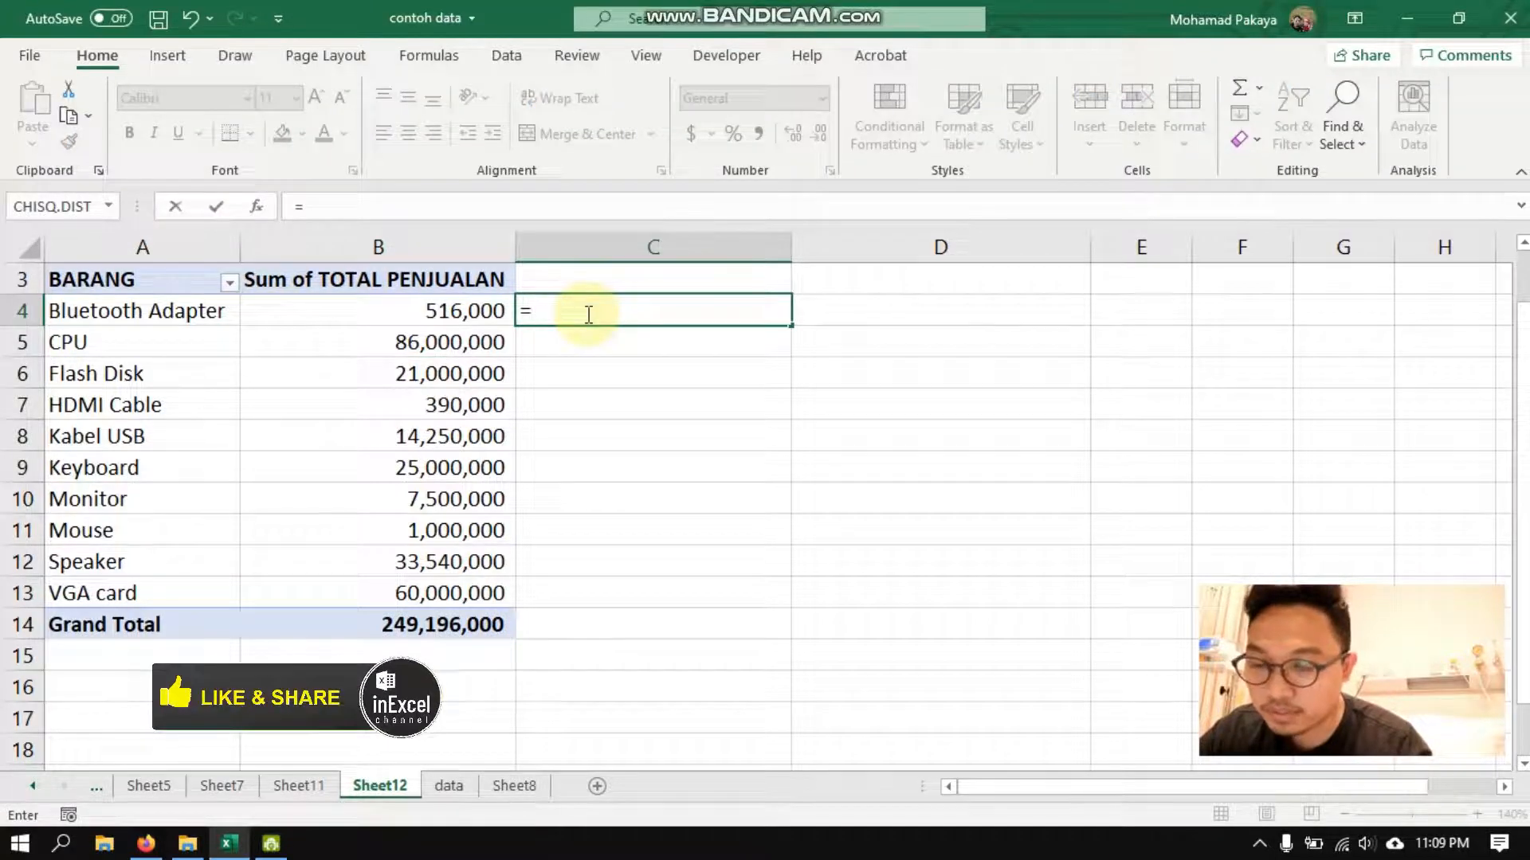
pyautogui.write('B4')
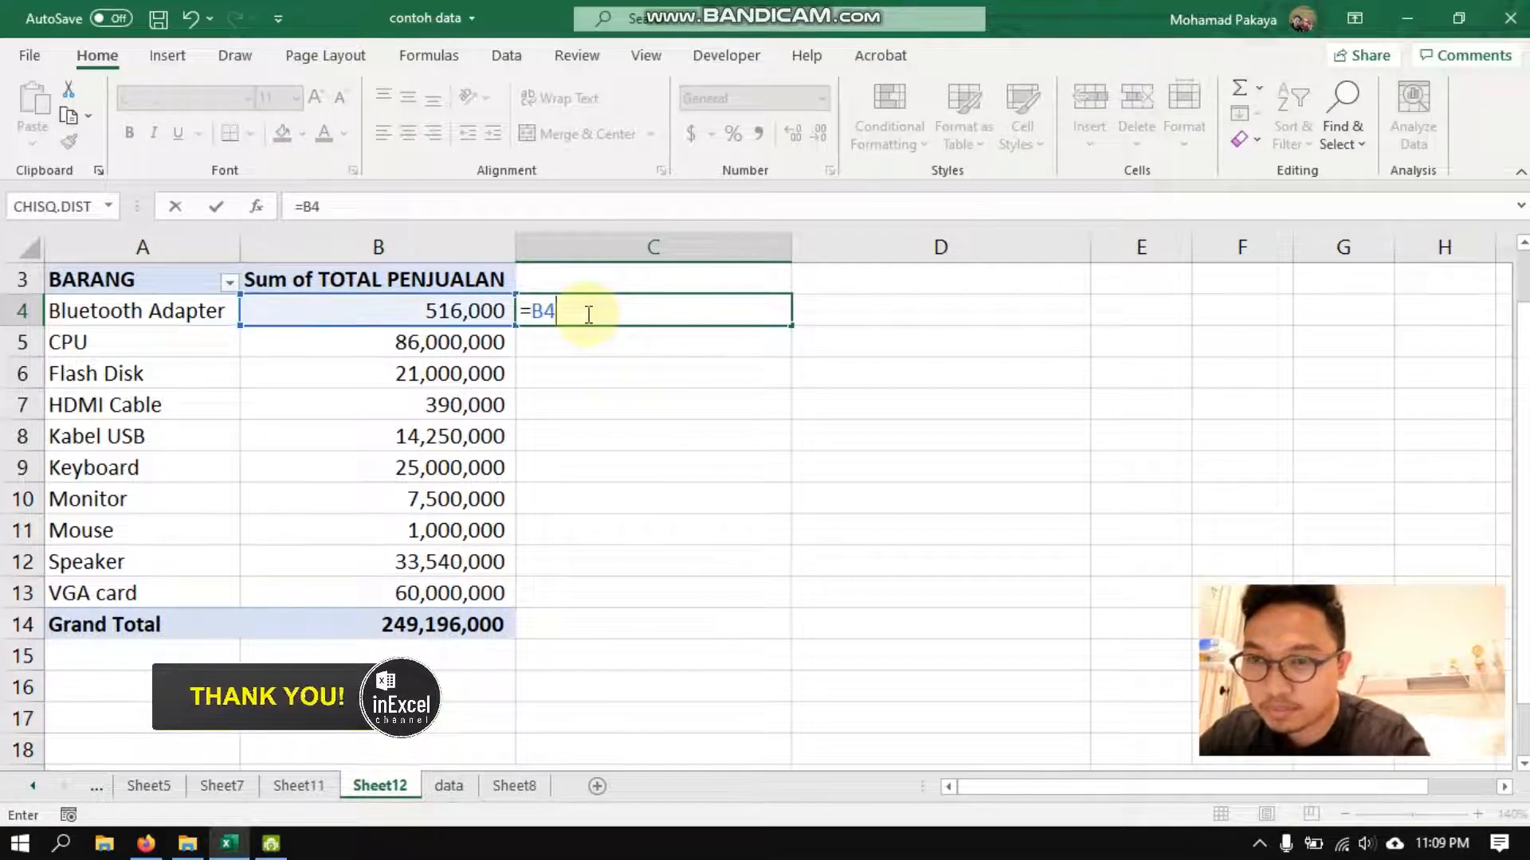
pyautogui.write('/')
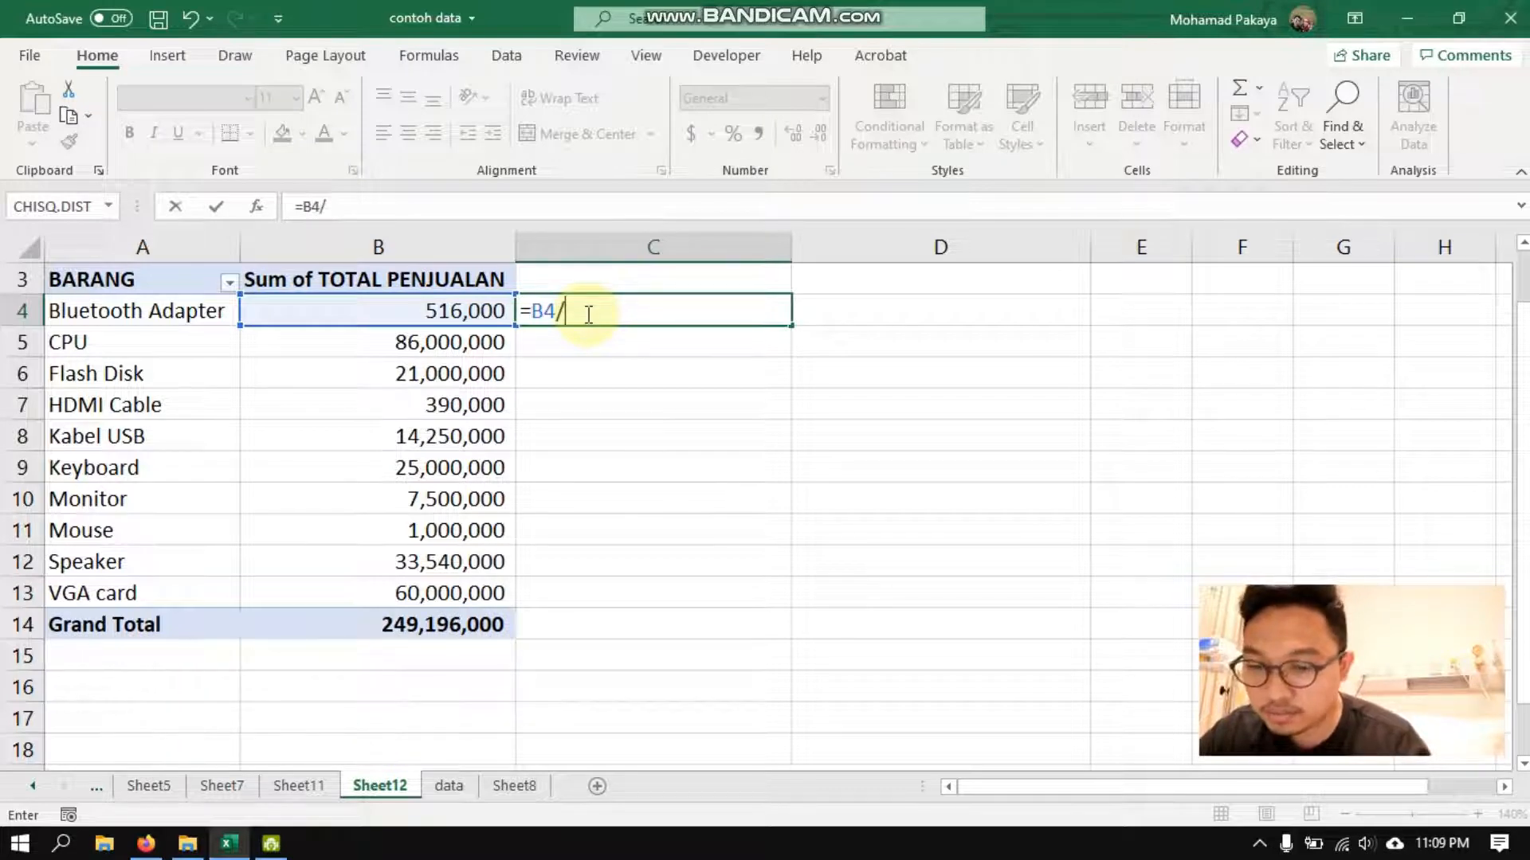
pyautogui.write('B14')
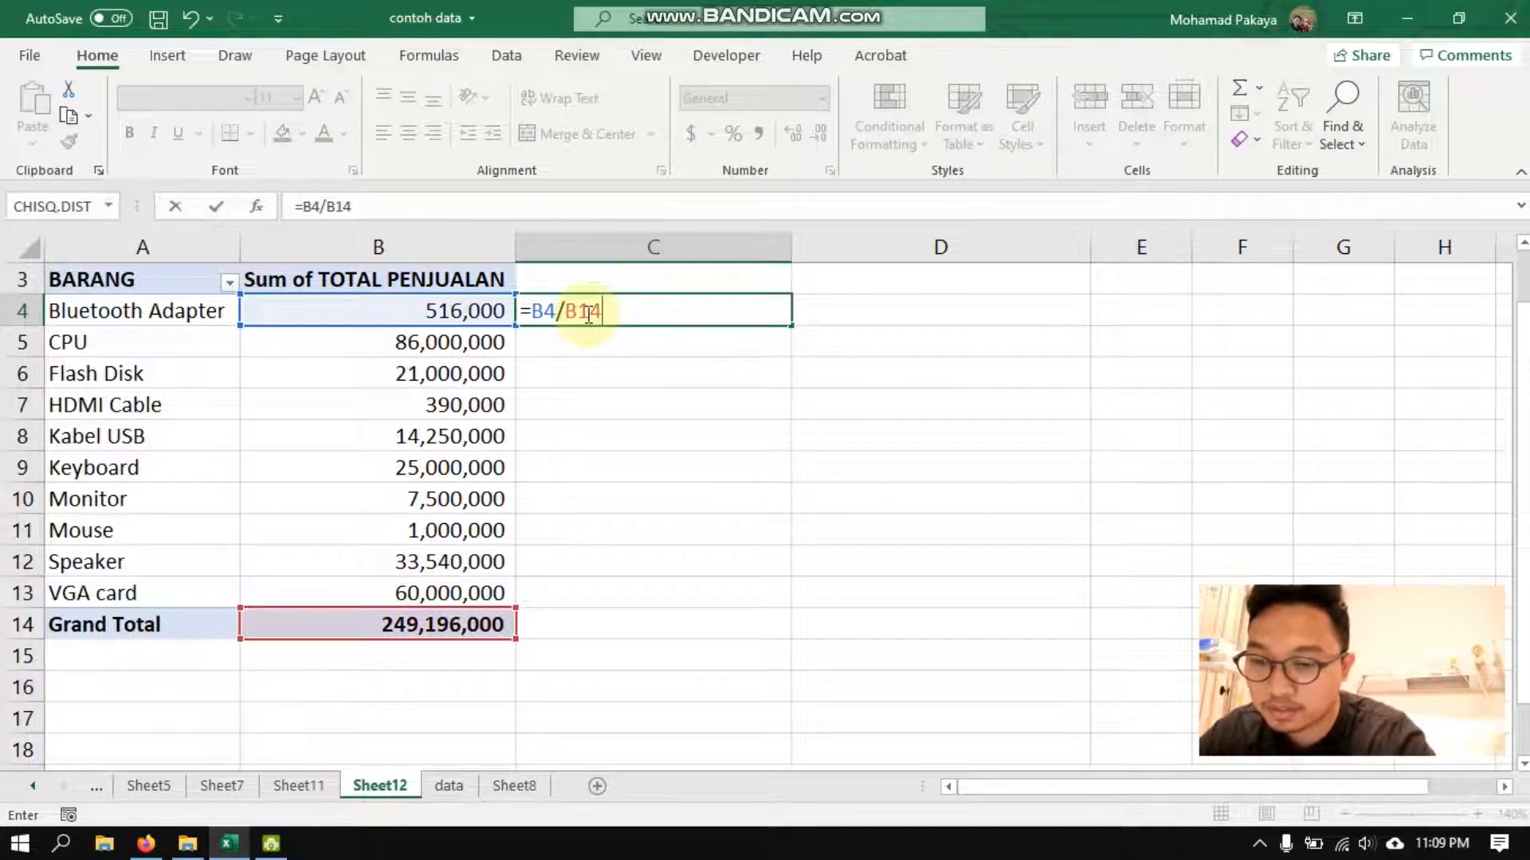
pyautogui.press('Return')
pyautogui.click(587, 310)
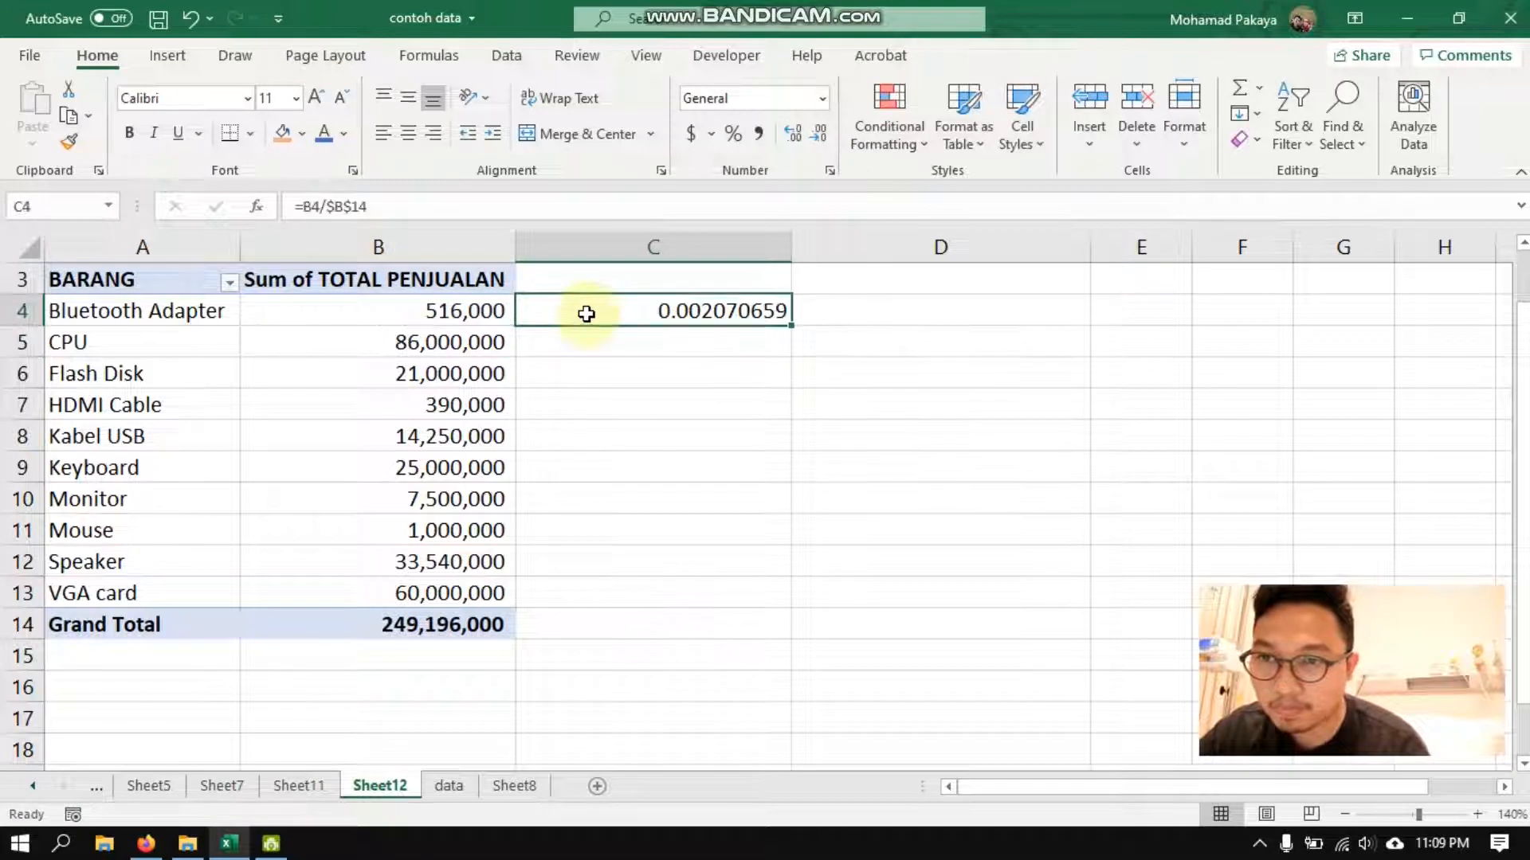
pyautogui.doubleClick(789, 325)
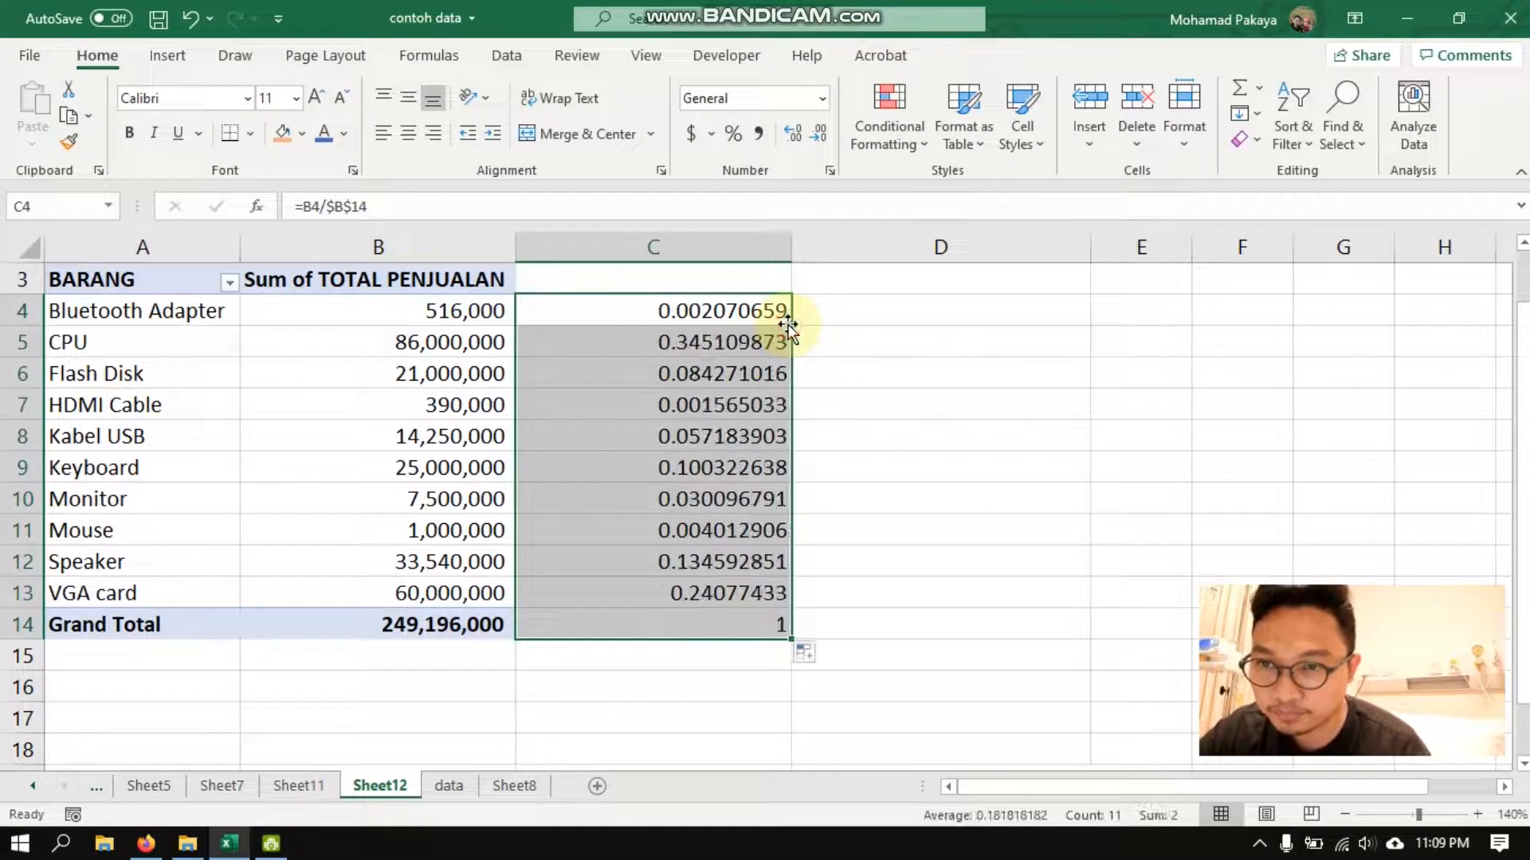
# - Format the share formulas in C4:C14 as percentages with one decimal place
pyautogui.click(730, 133)
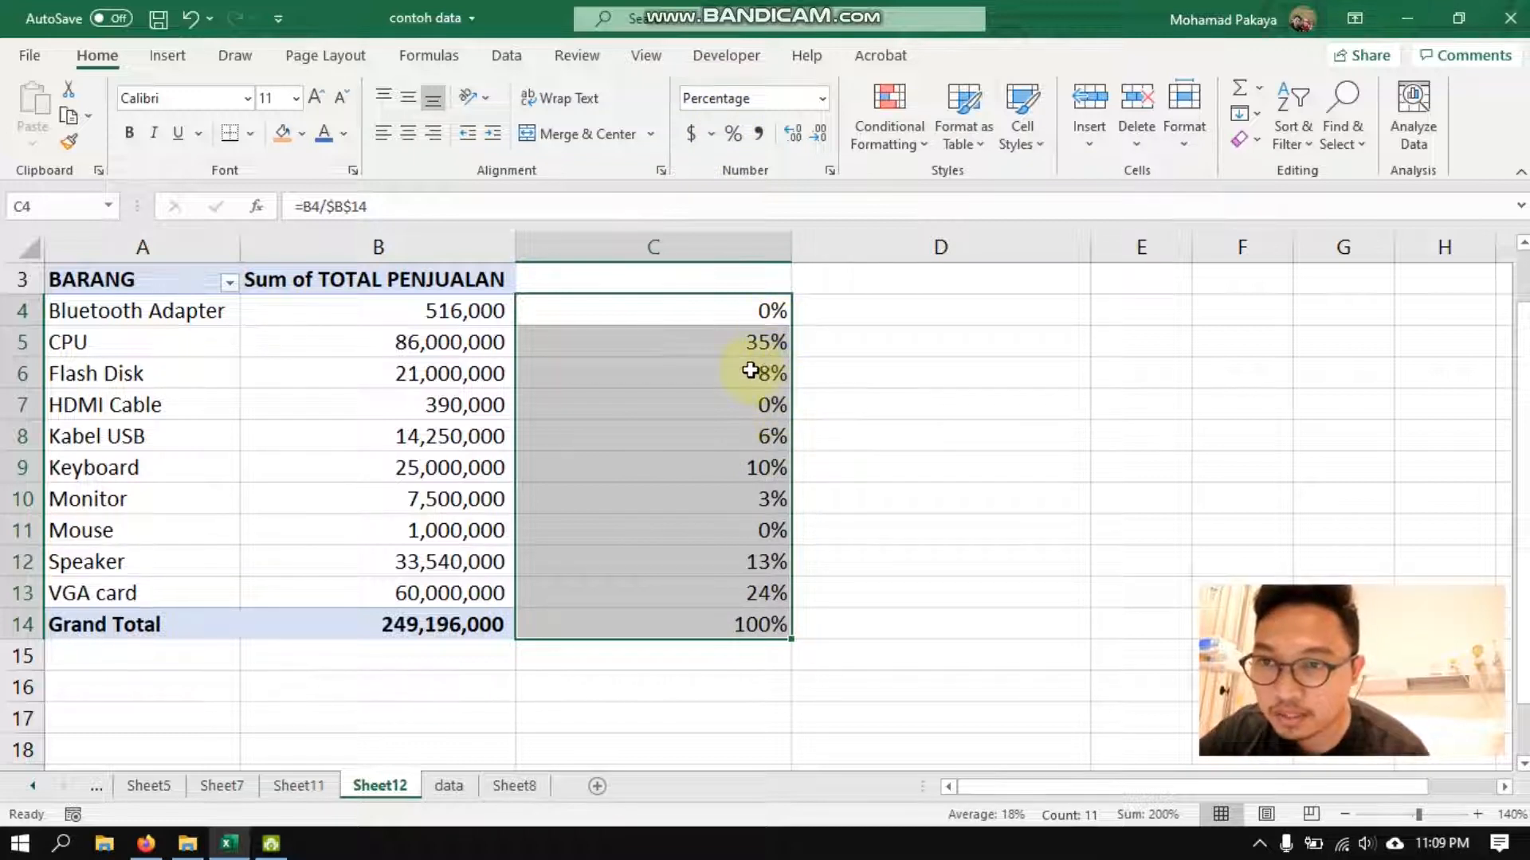
pyautogui.click(797, 136)
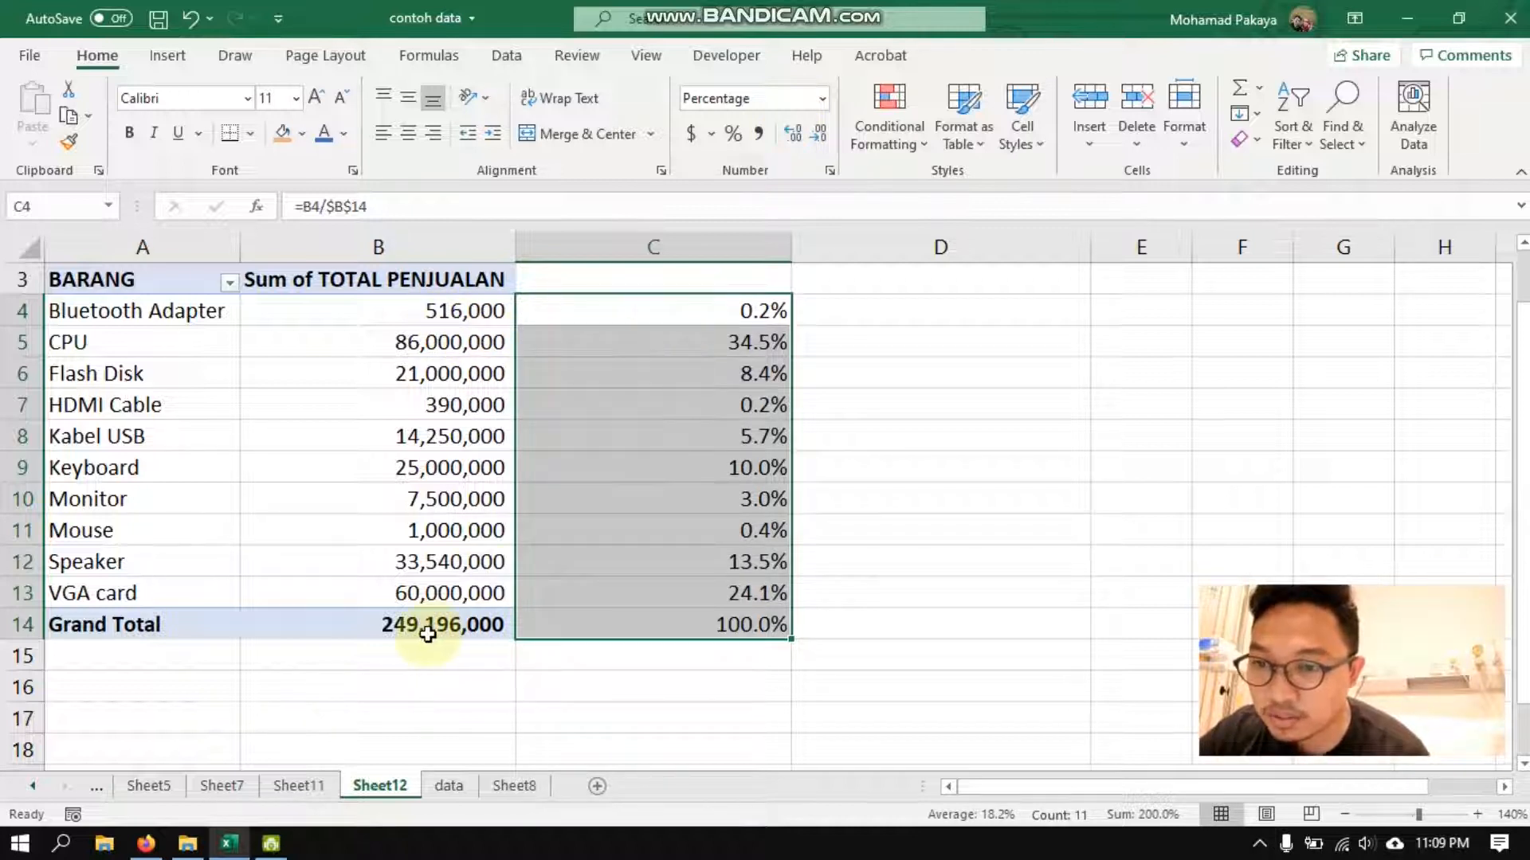
pyautogui.click(839, 374)
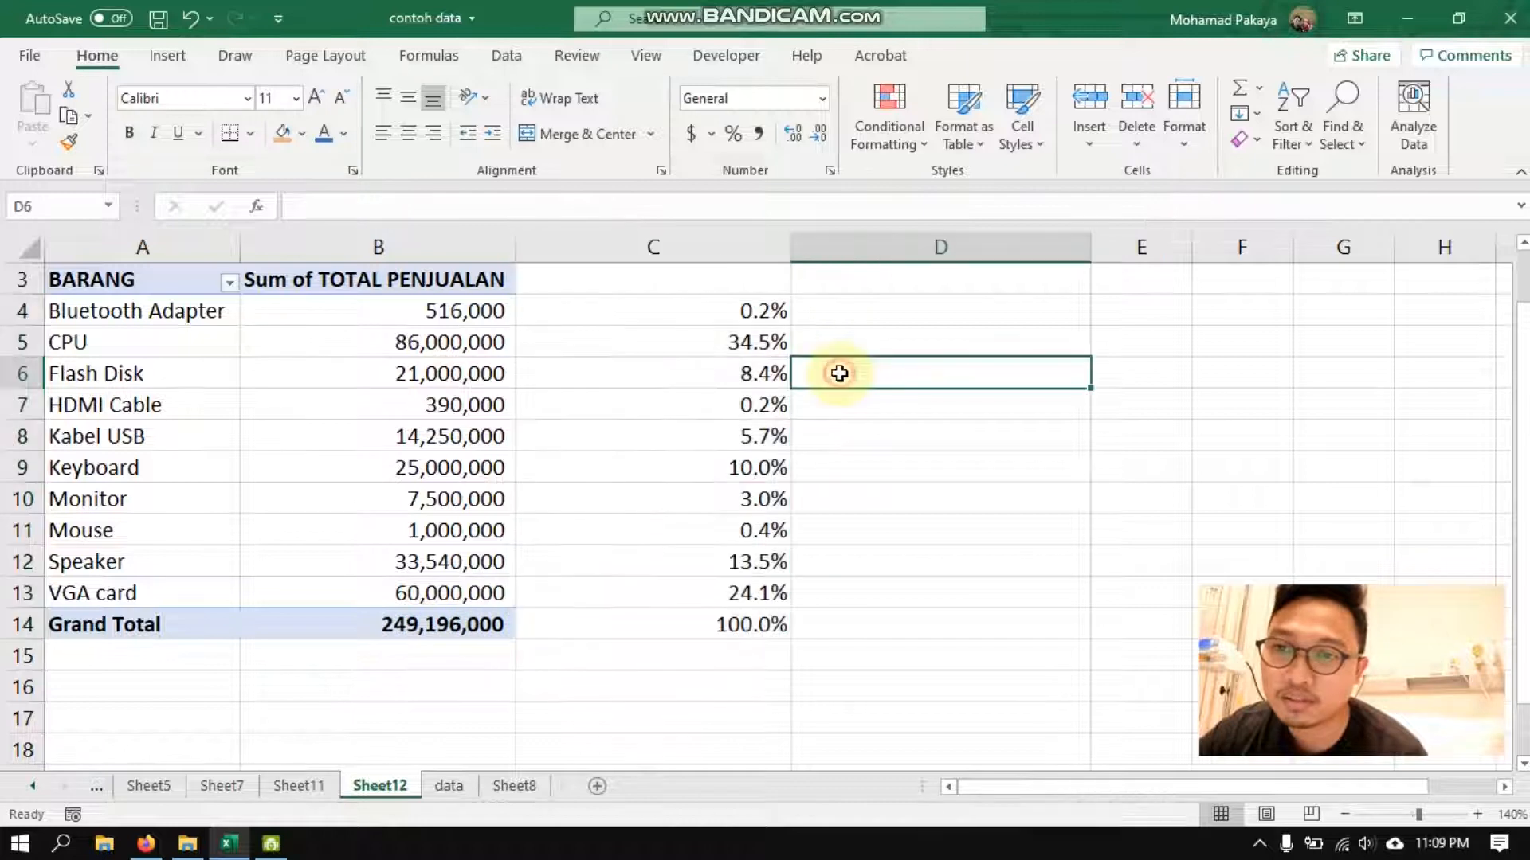
# - Insert an empty column between the PivotTable and the percentage formulas in column C
pyautogui.click(683, 249)
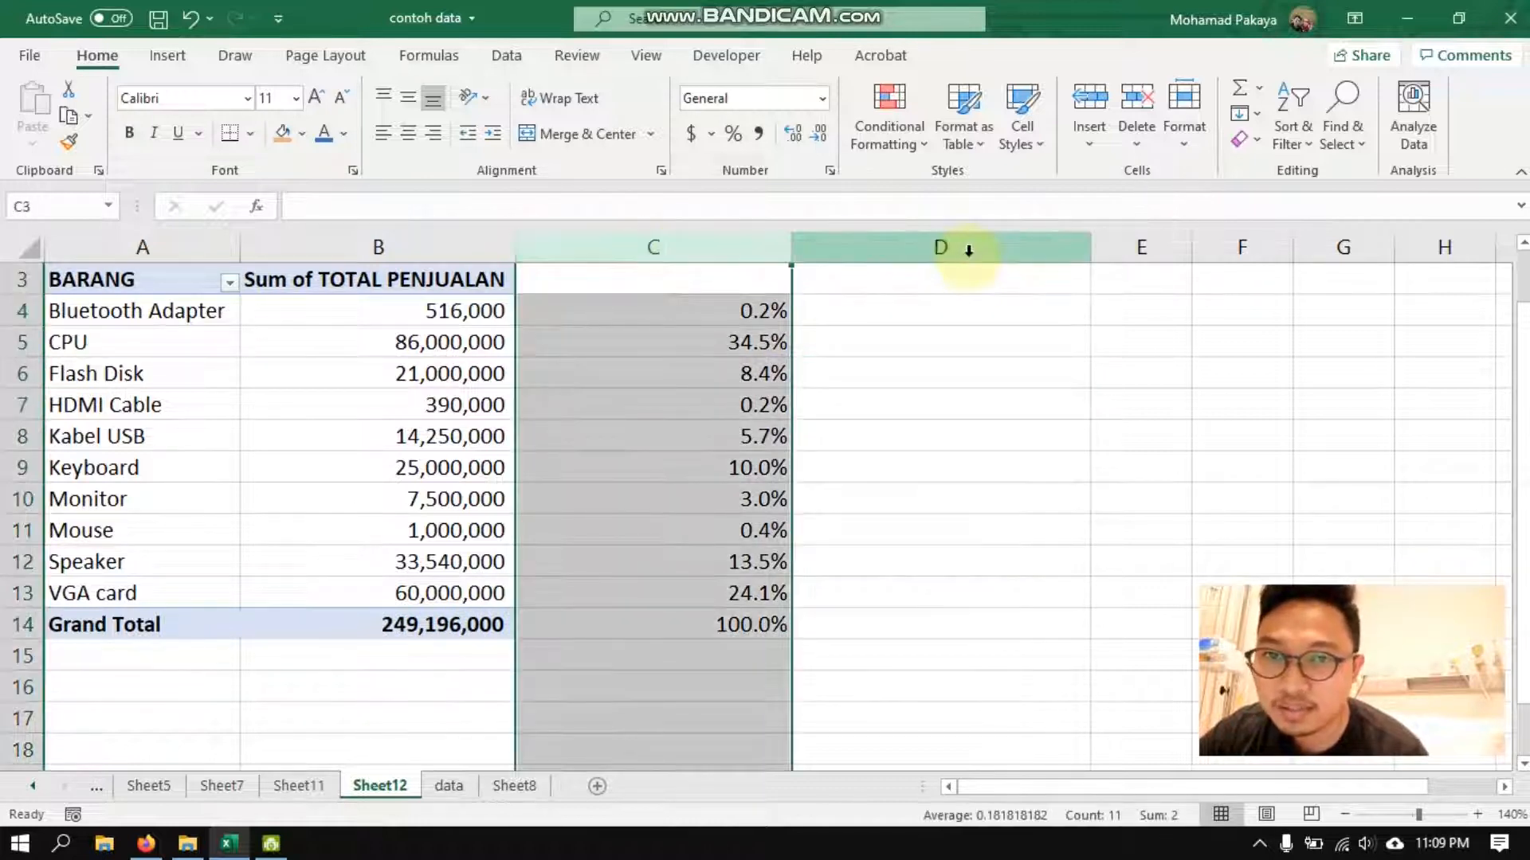
pyautogui.click(1092, 105)
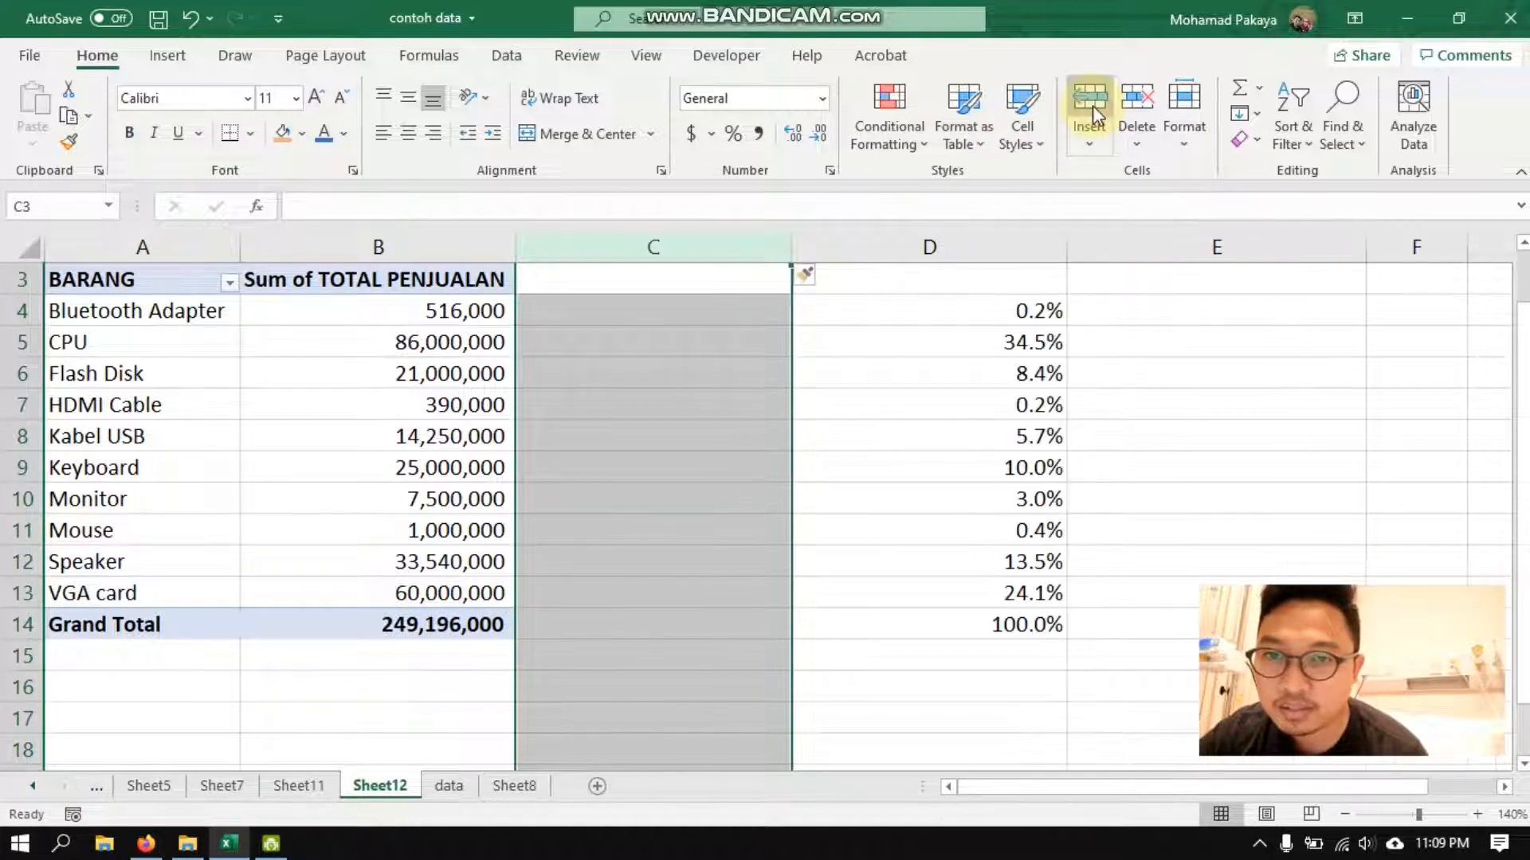
pyautogui.click(559, 562)
# - Show the PivotTable's Sum of TOTAL PENJUALAN values as % of Grand Total
pyautogui.click(404, 461)
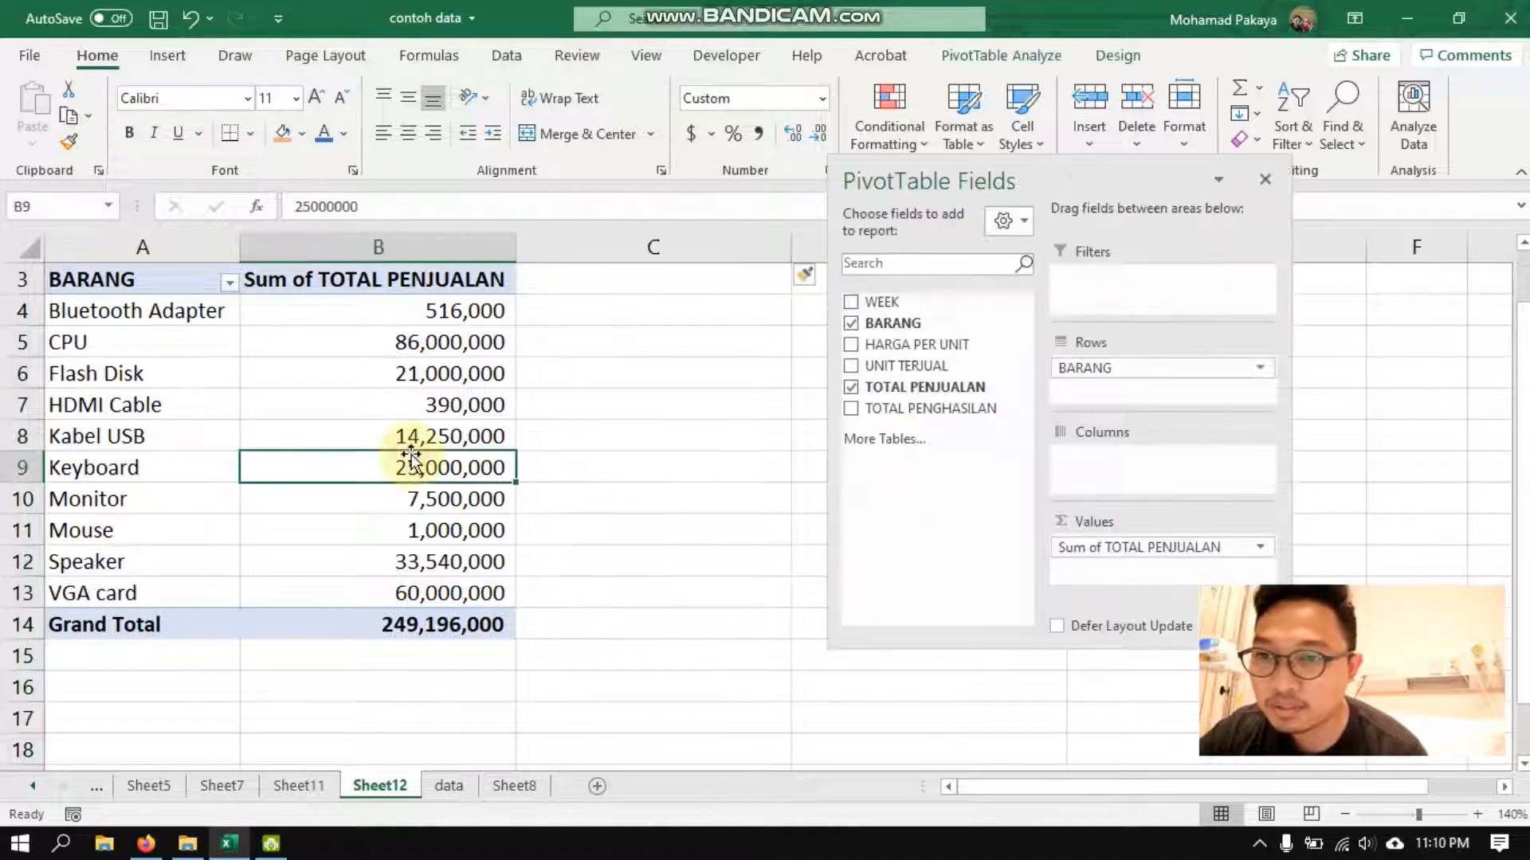
pyautogui.click(388, 365)
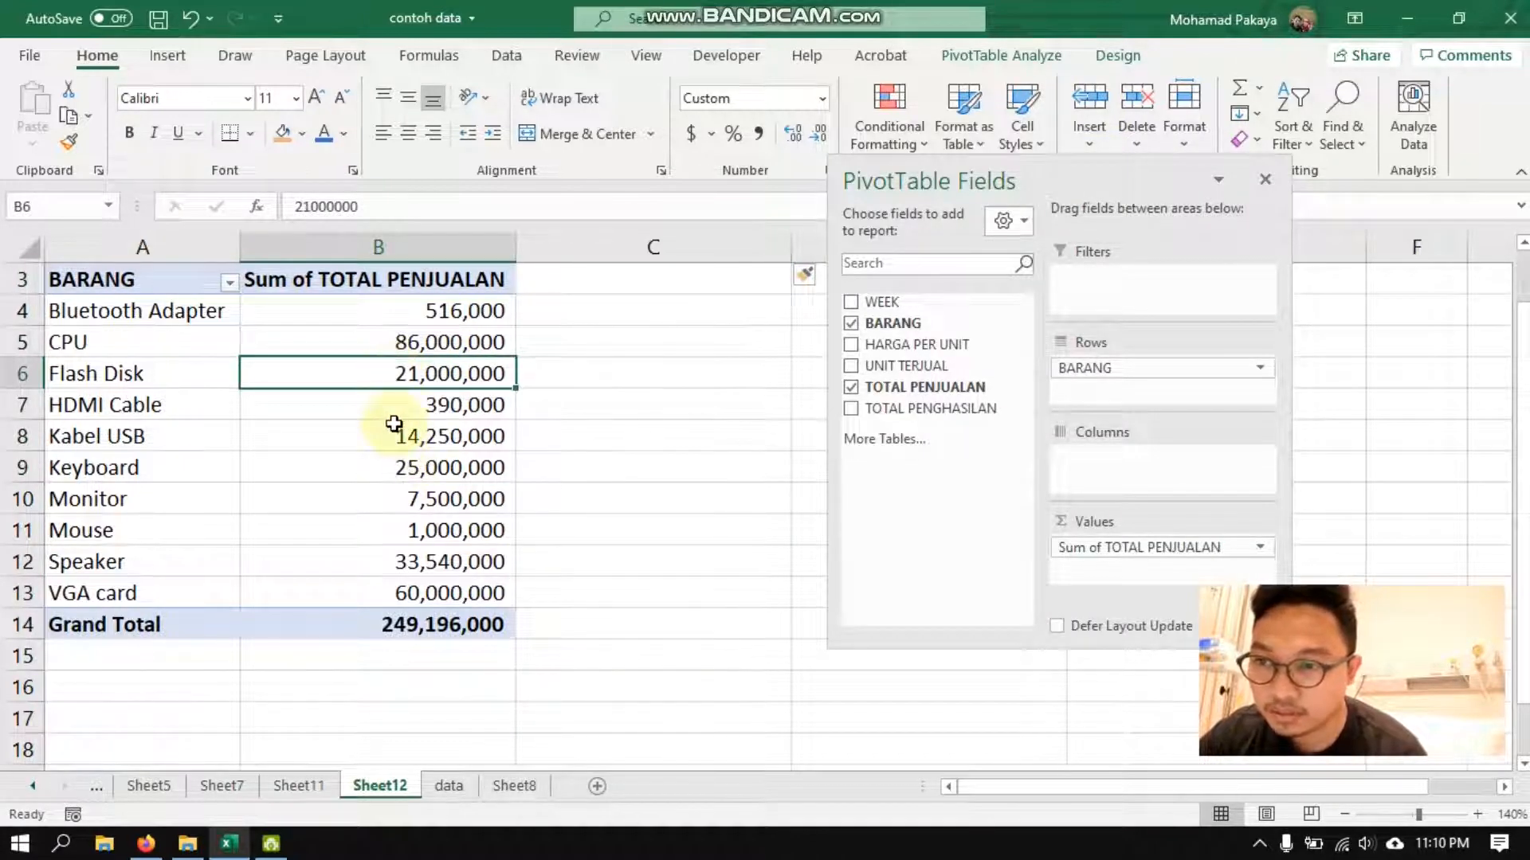
pyautogui.click(393, 425)
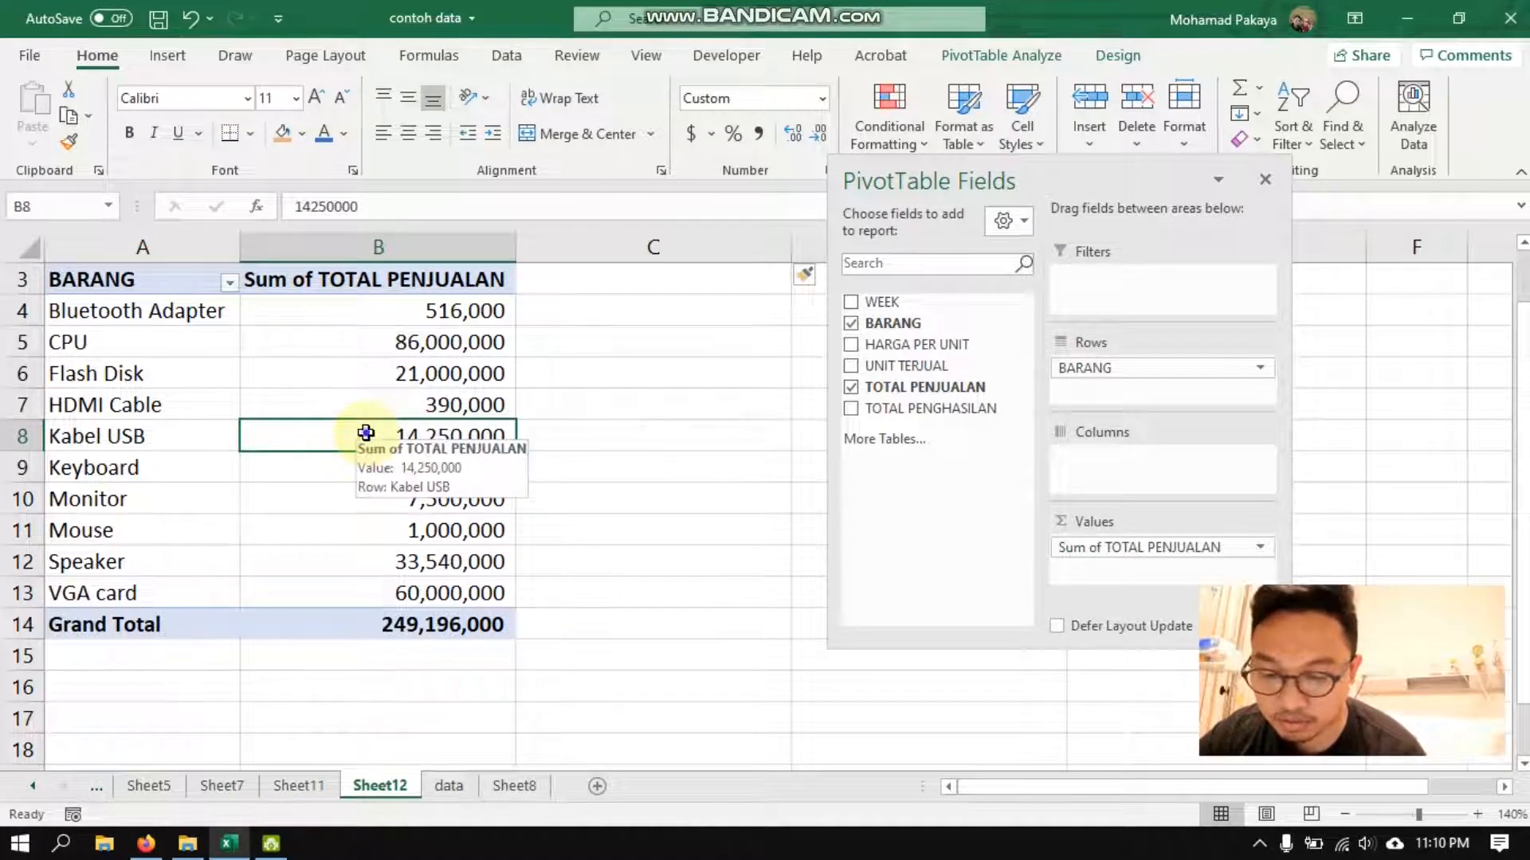
pyautogui.rightClick(367, 436)
pyautogui.moveTo(491, 653)
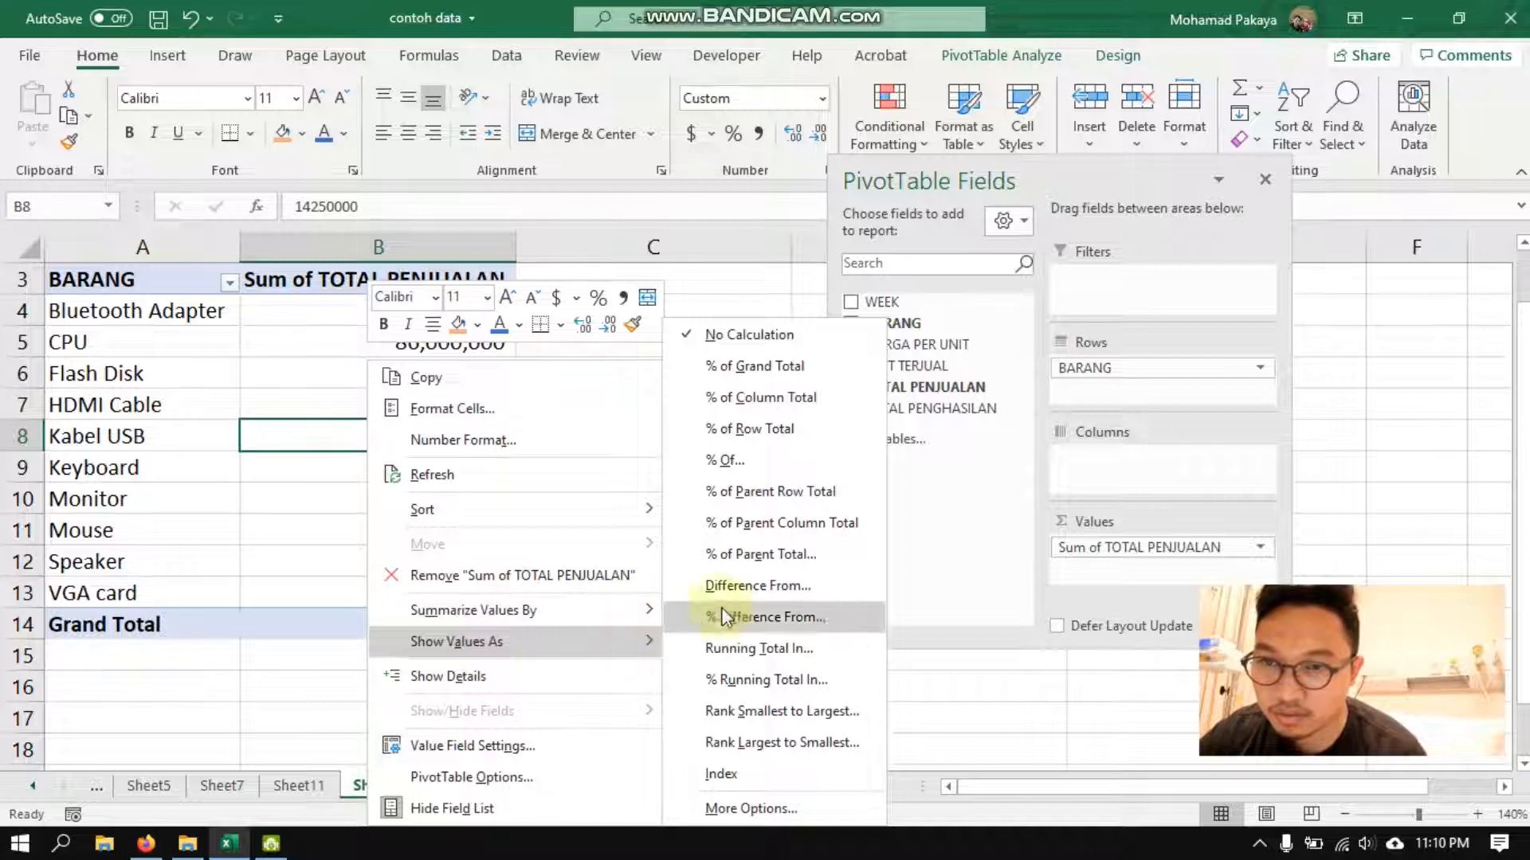
pyautogui.click(752, 367)
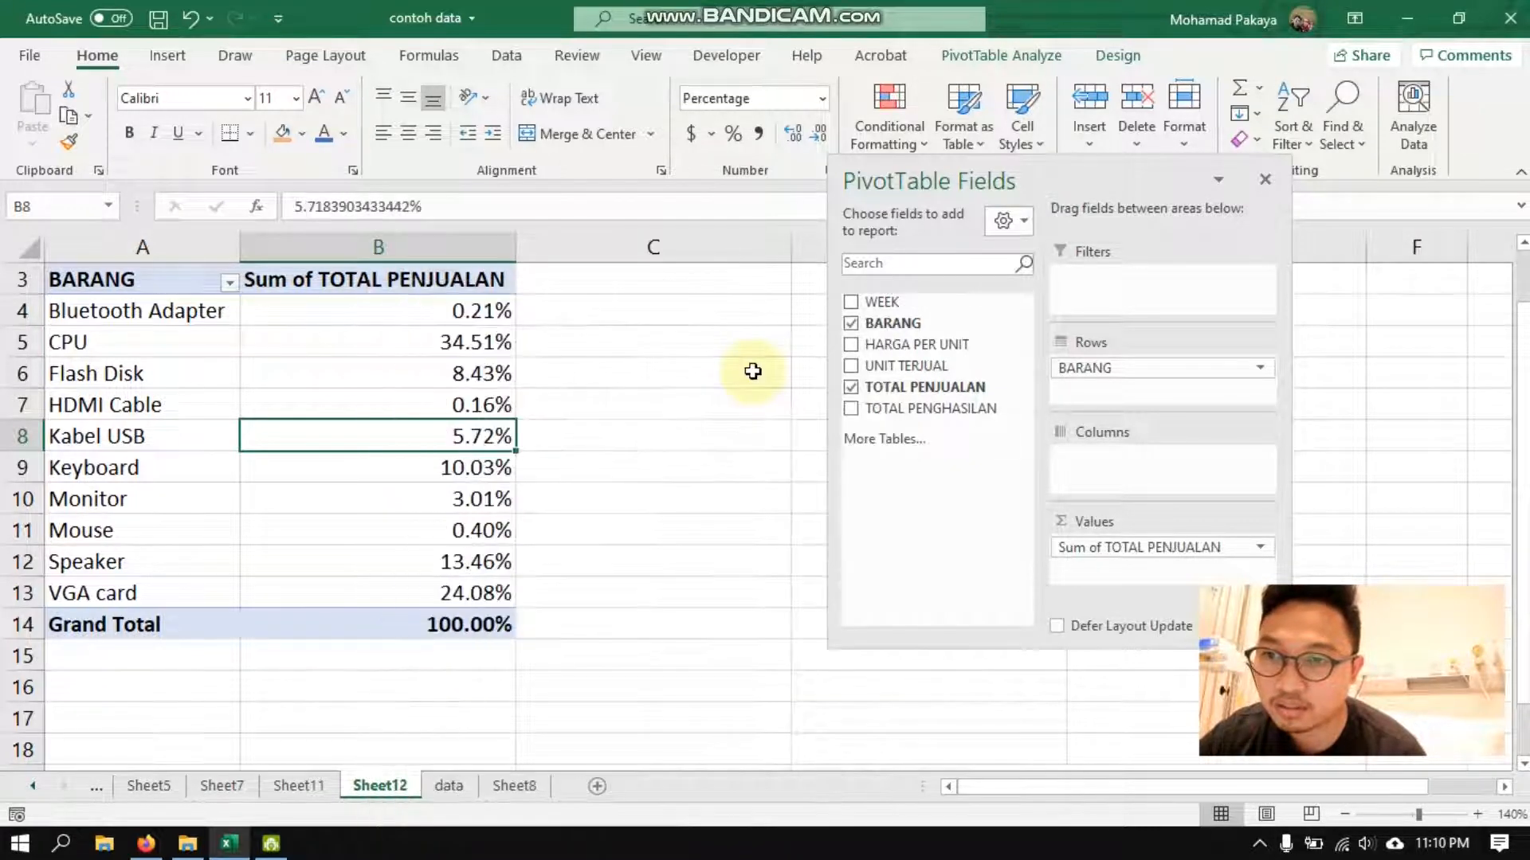
pyautogui.click(669, 395)
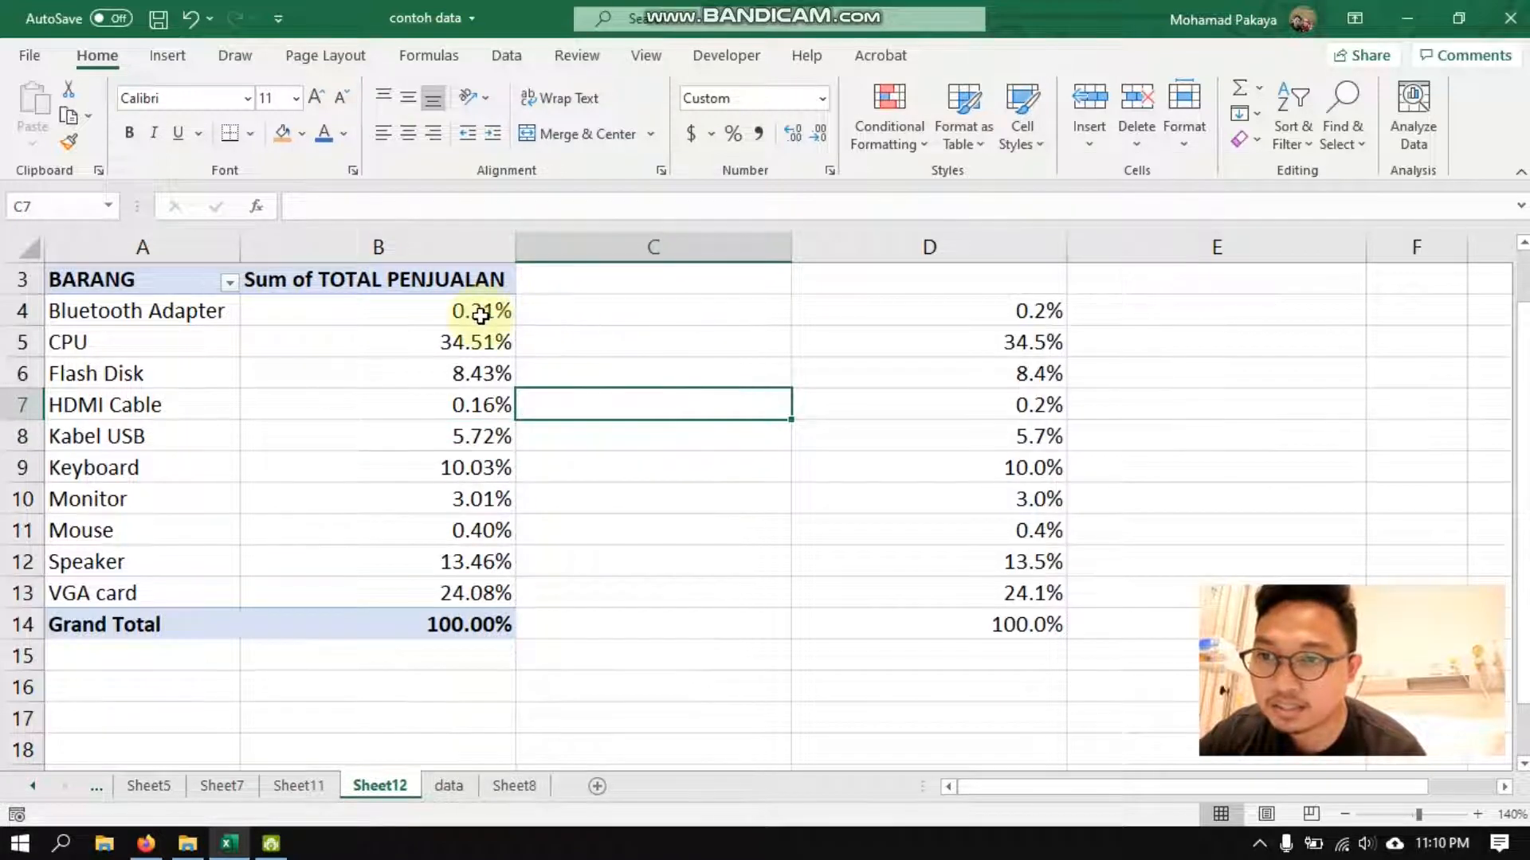
# - Display the formula percentages in D4:D14 with two decimals and compare them with the PivotTable's percentages
pyautogui.moveTo(881, 310); pyautogui.dragTo(899, 625)
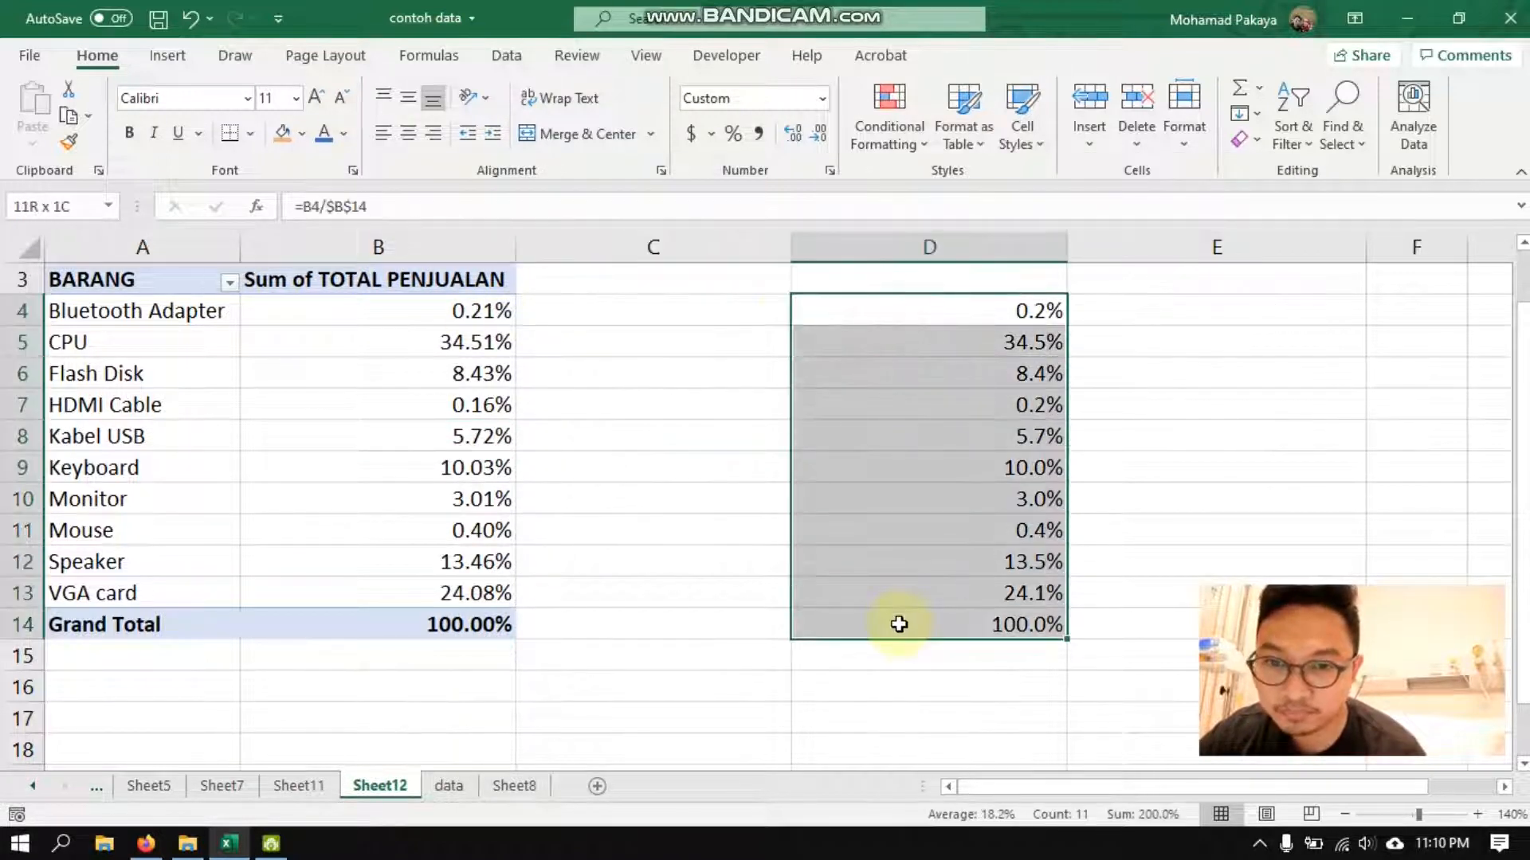
pyautogui.click(795, 137)
pyautogui.click(715, 282)
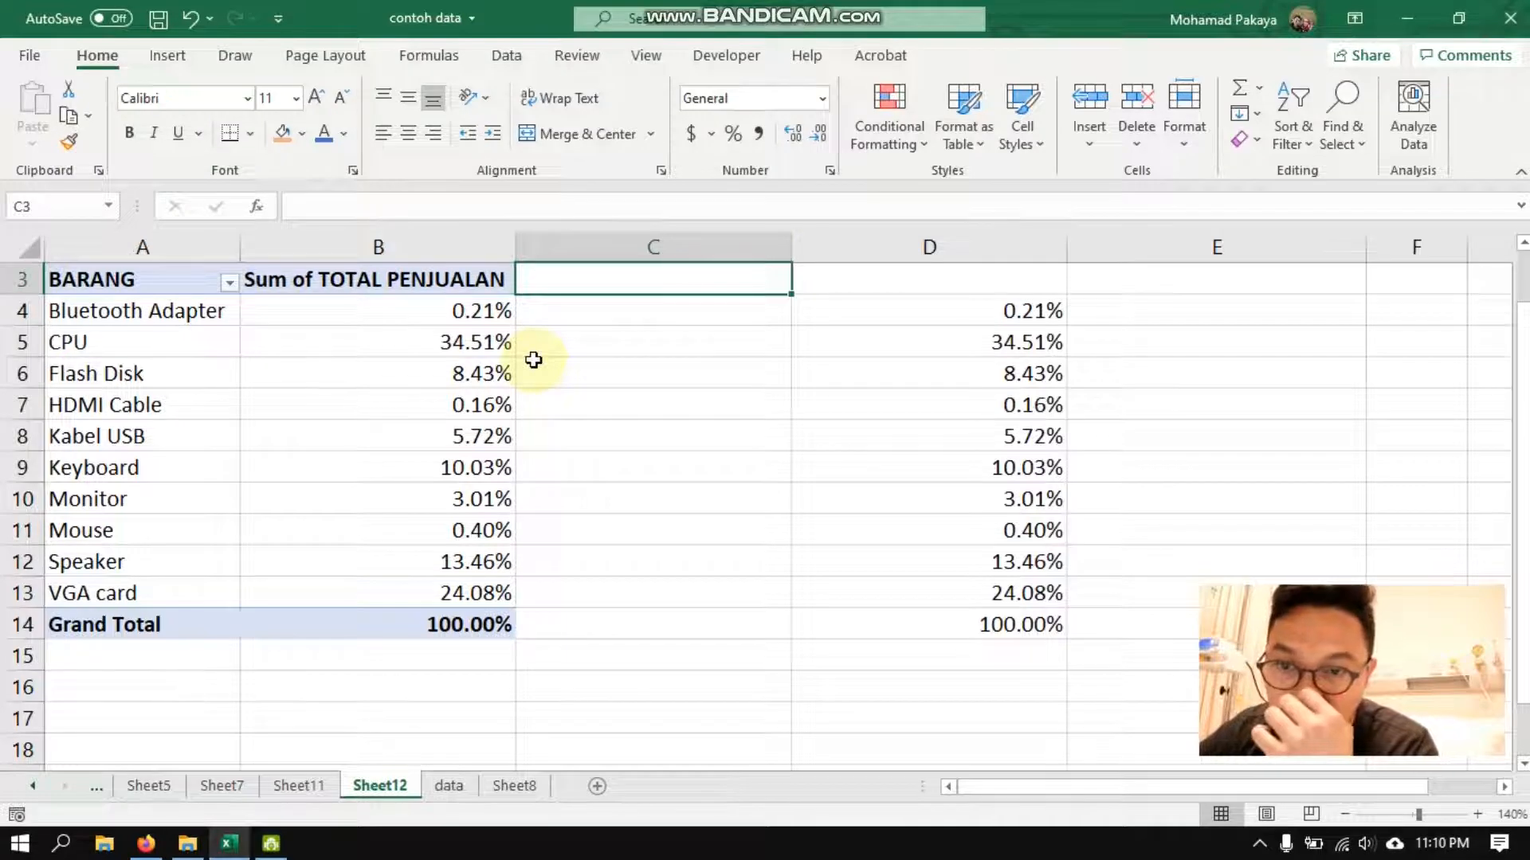
pyautogui.click(462, 335)
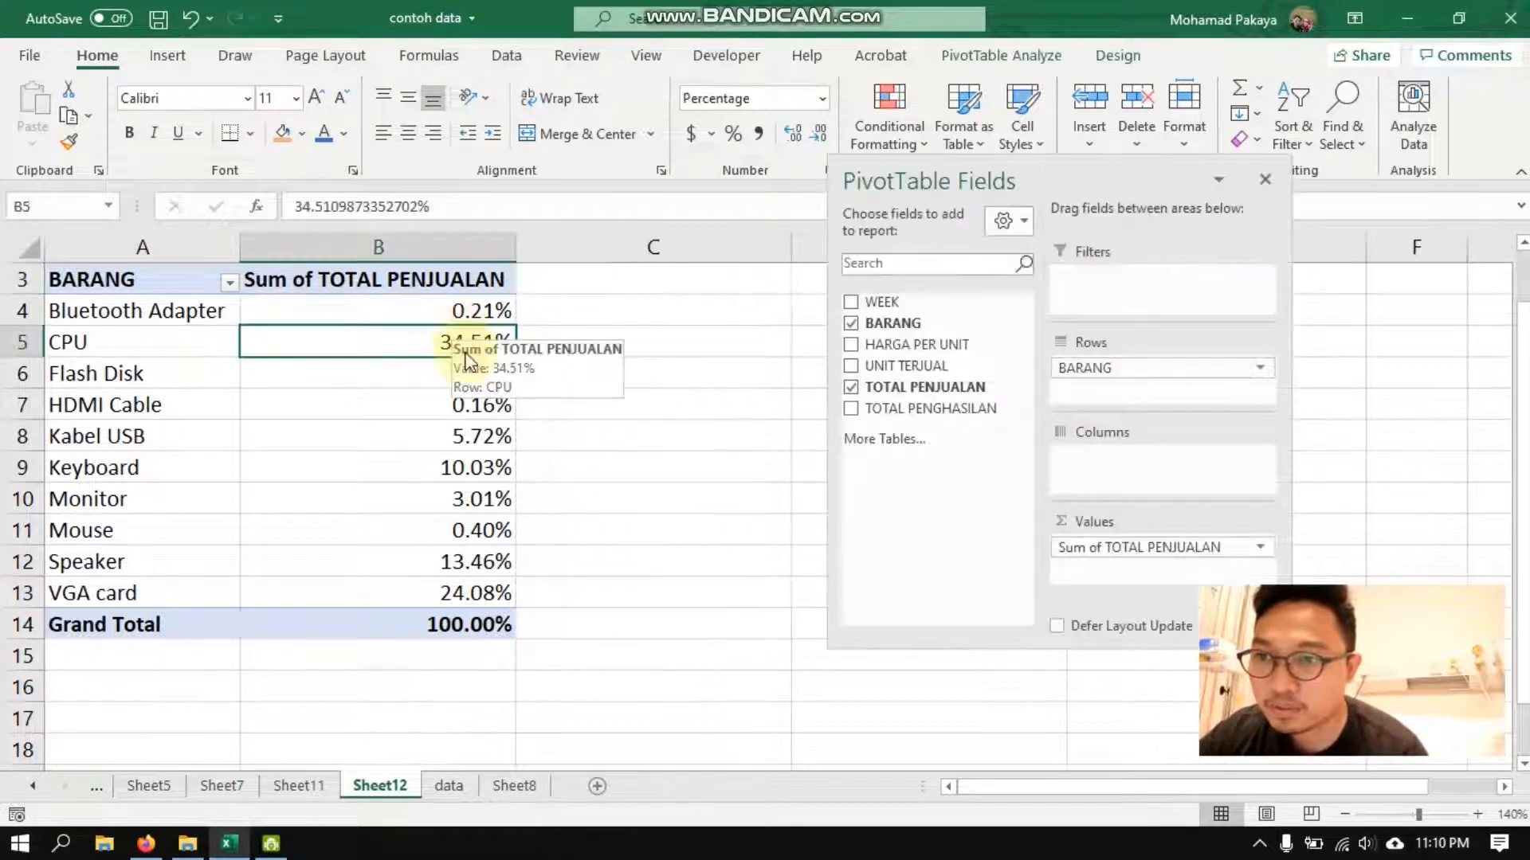
pyautogui.click(642, 419)
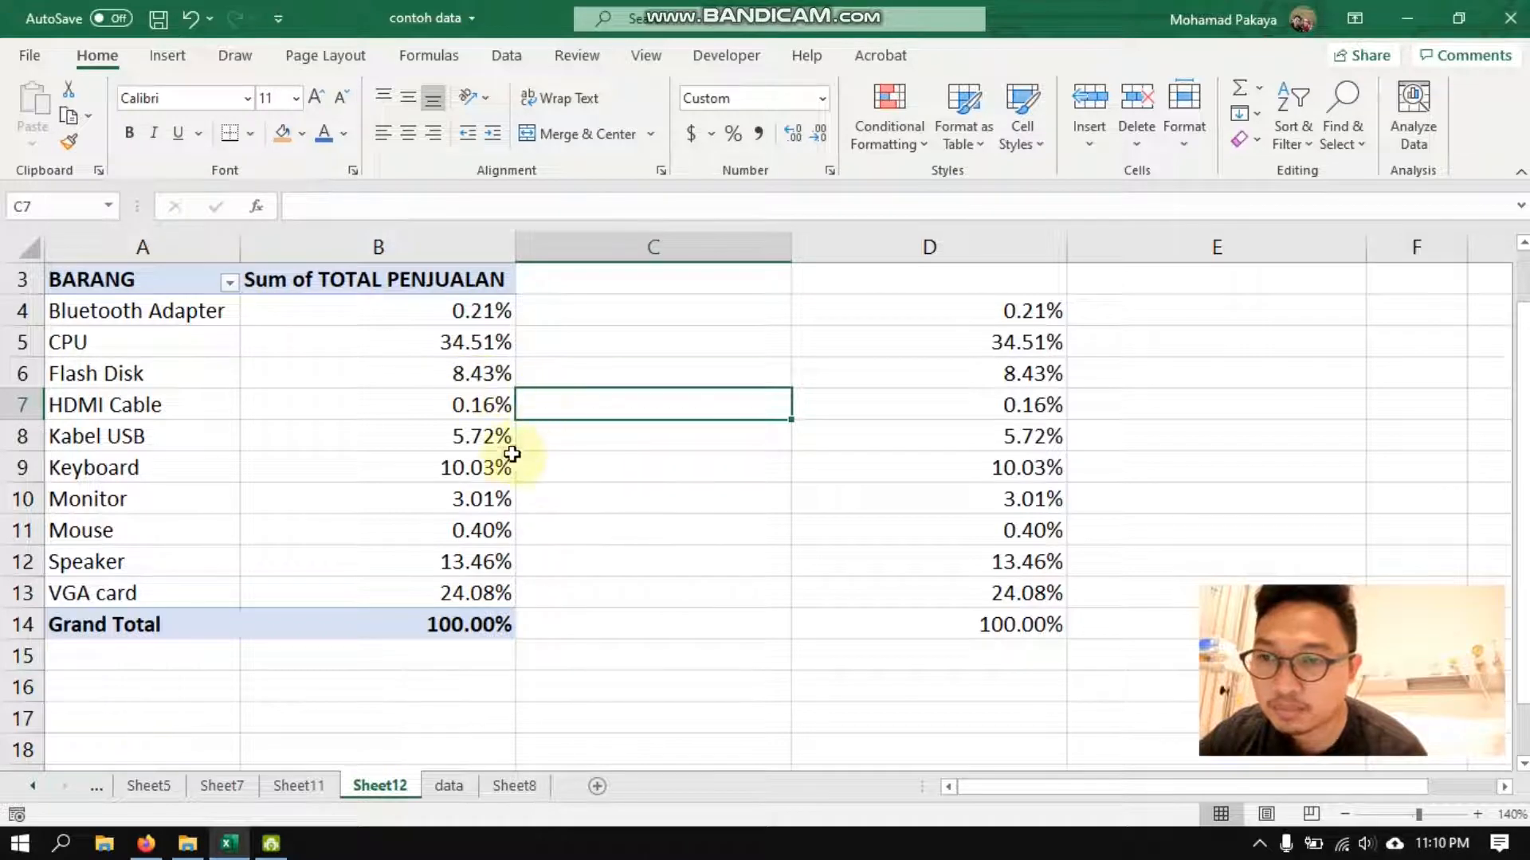
pyautogui.click(669, 494)
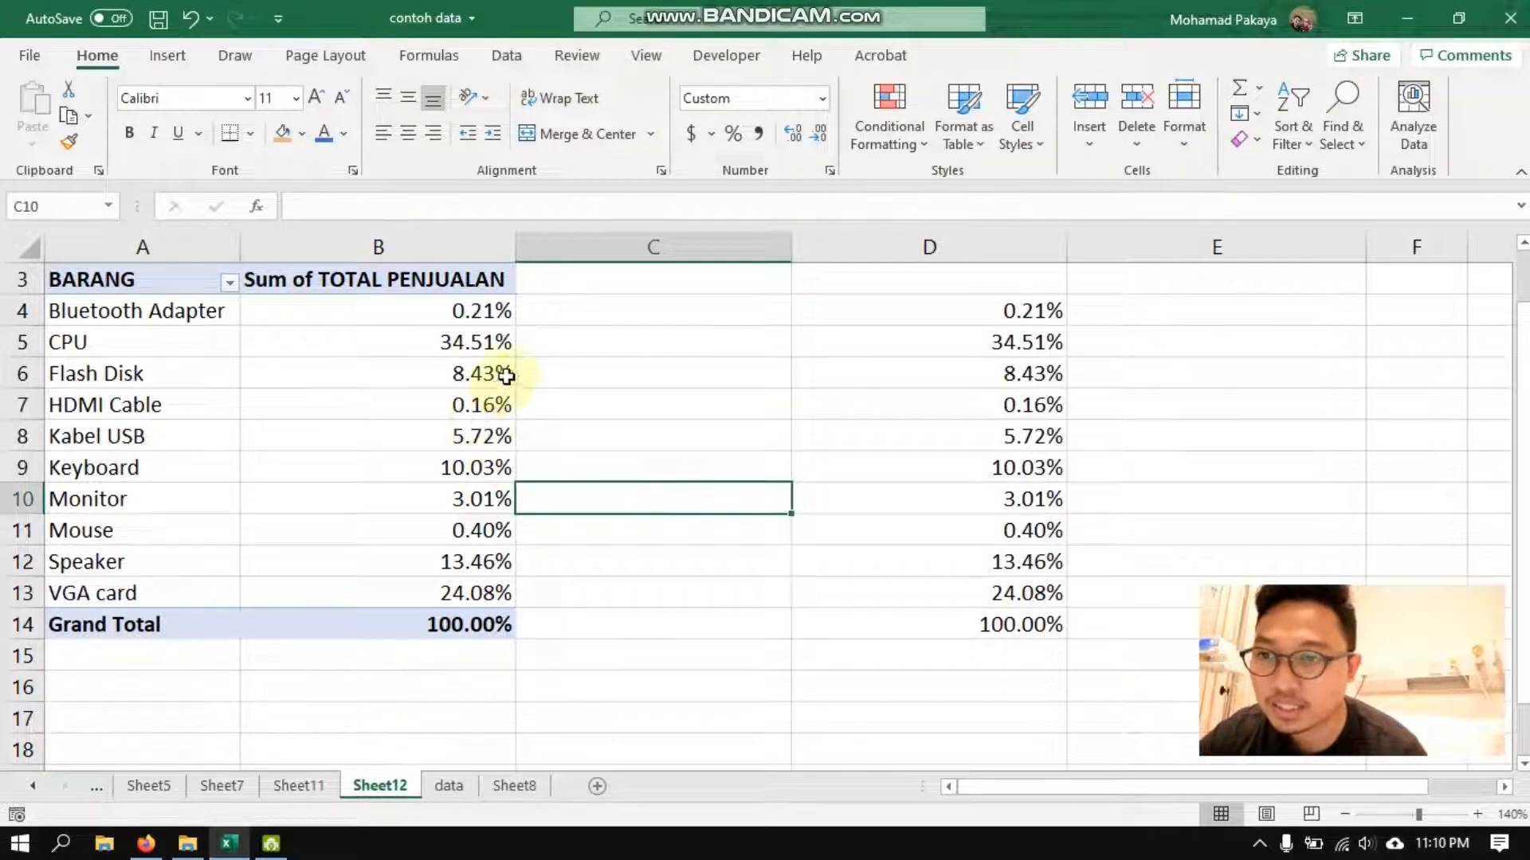
# - Return the Sum of TOTAL PENJUALAN values to No Calculation
pyautogui.rightClick(434, 374)
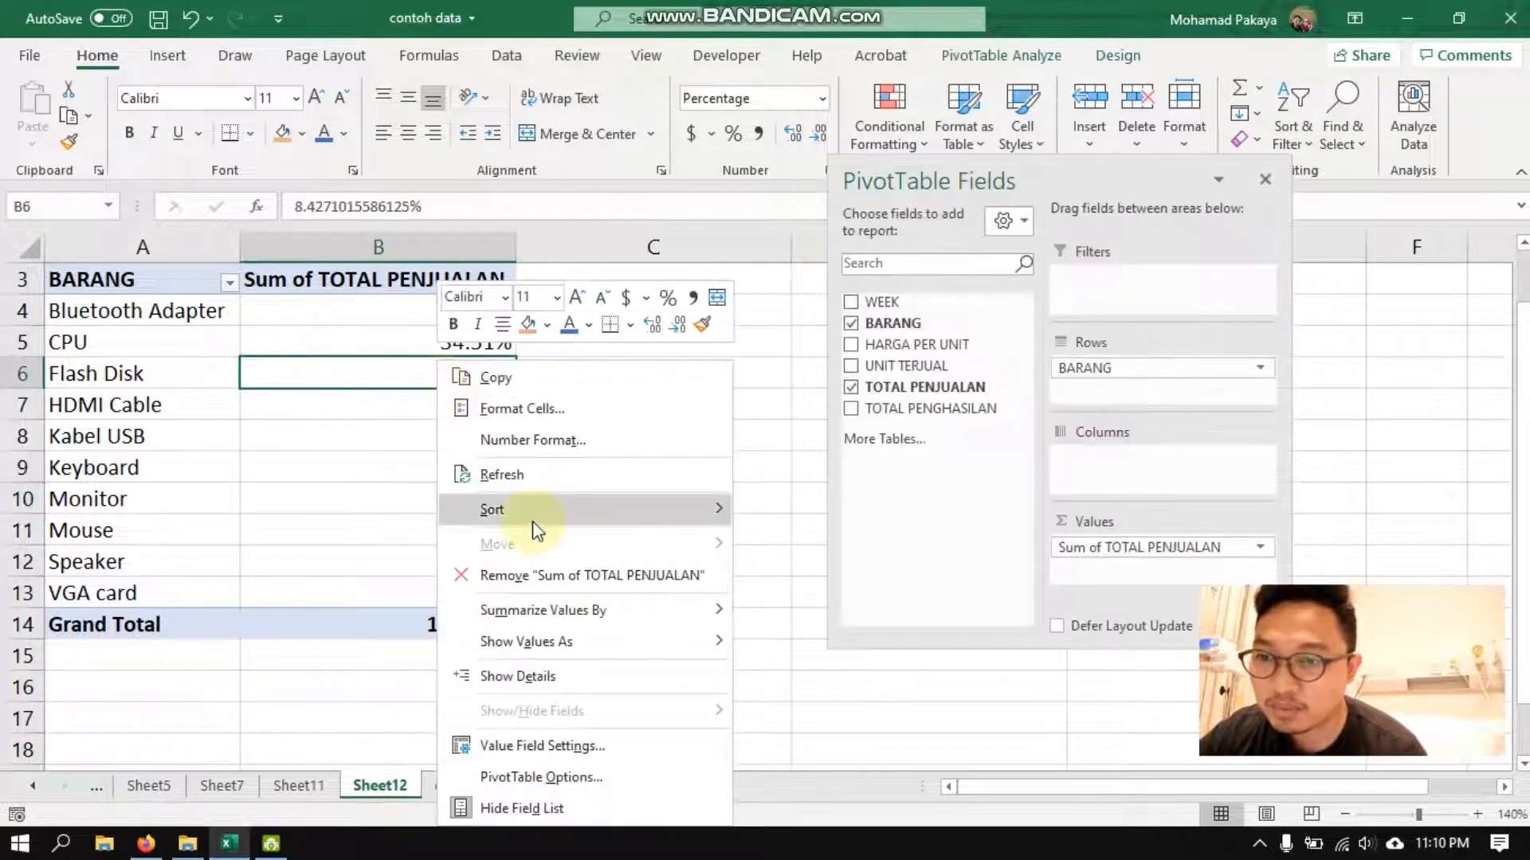
pyautogui.moveTo(557, 642)
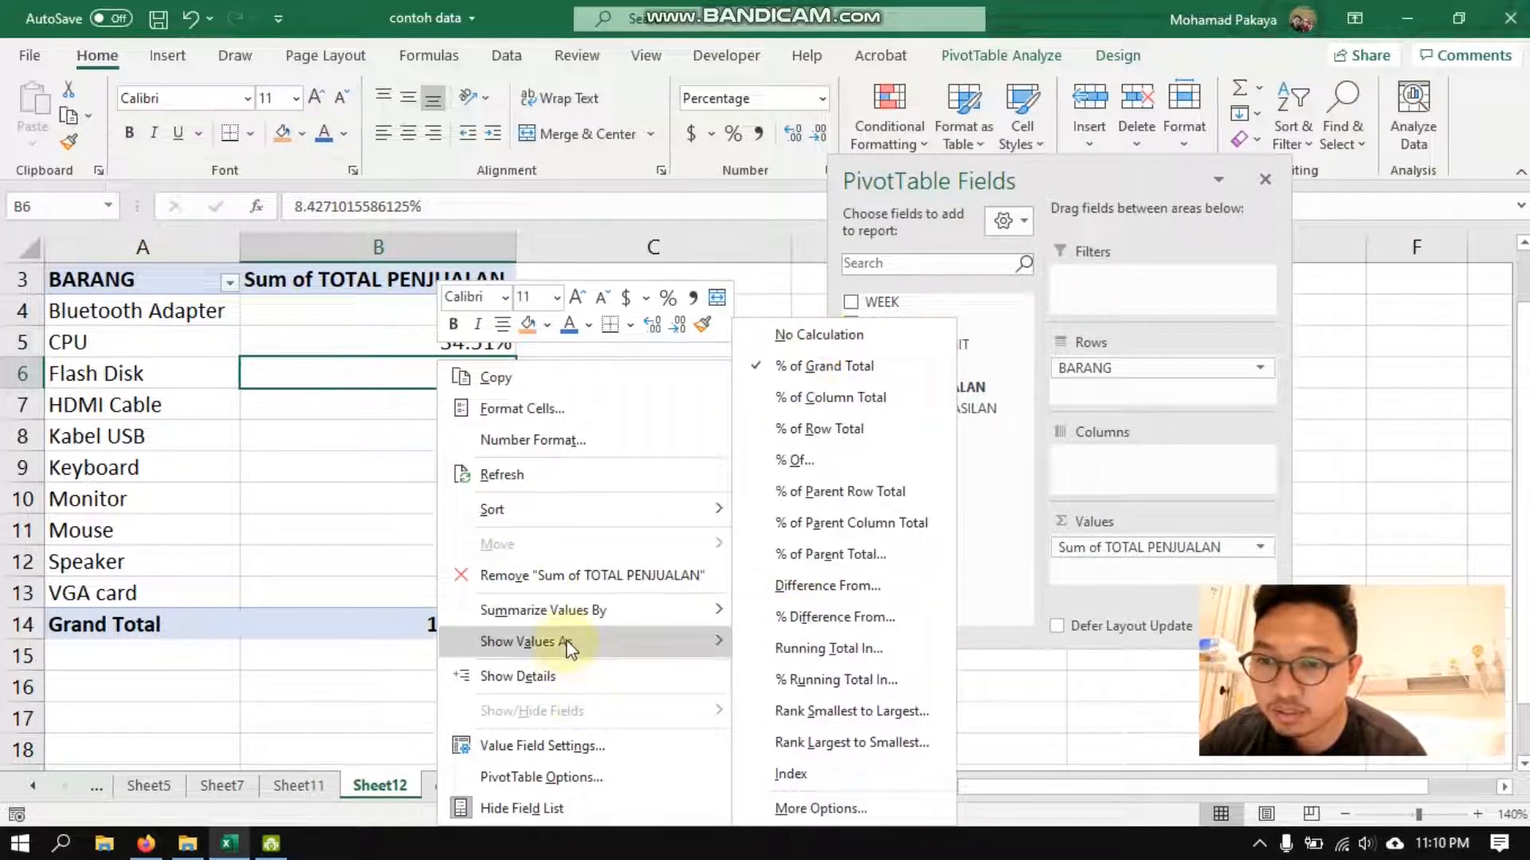
pyautogui.click(816, 339)
pyautogui.click(694, 377)
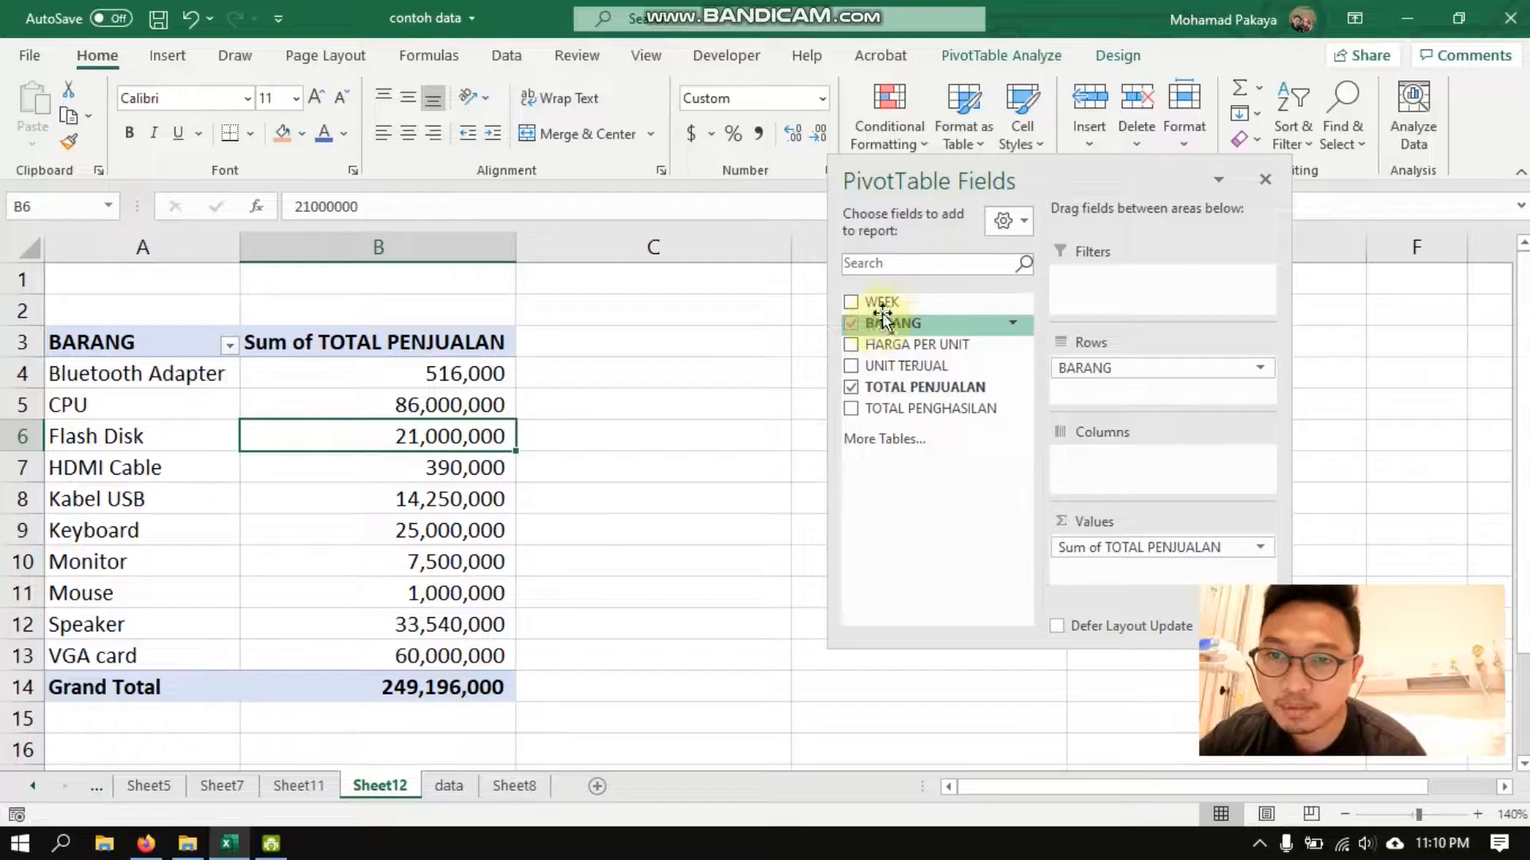
# - Add WEEK above BARANG in the PivotTable rows and move the PivotTable Fields pane clear of the data
pyautogui.moveTo(883, 304); pyautogui.dragTo(1094, 362)
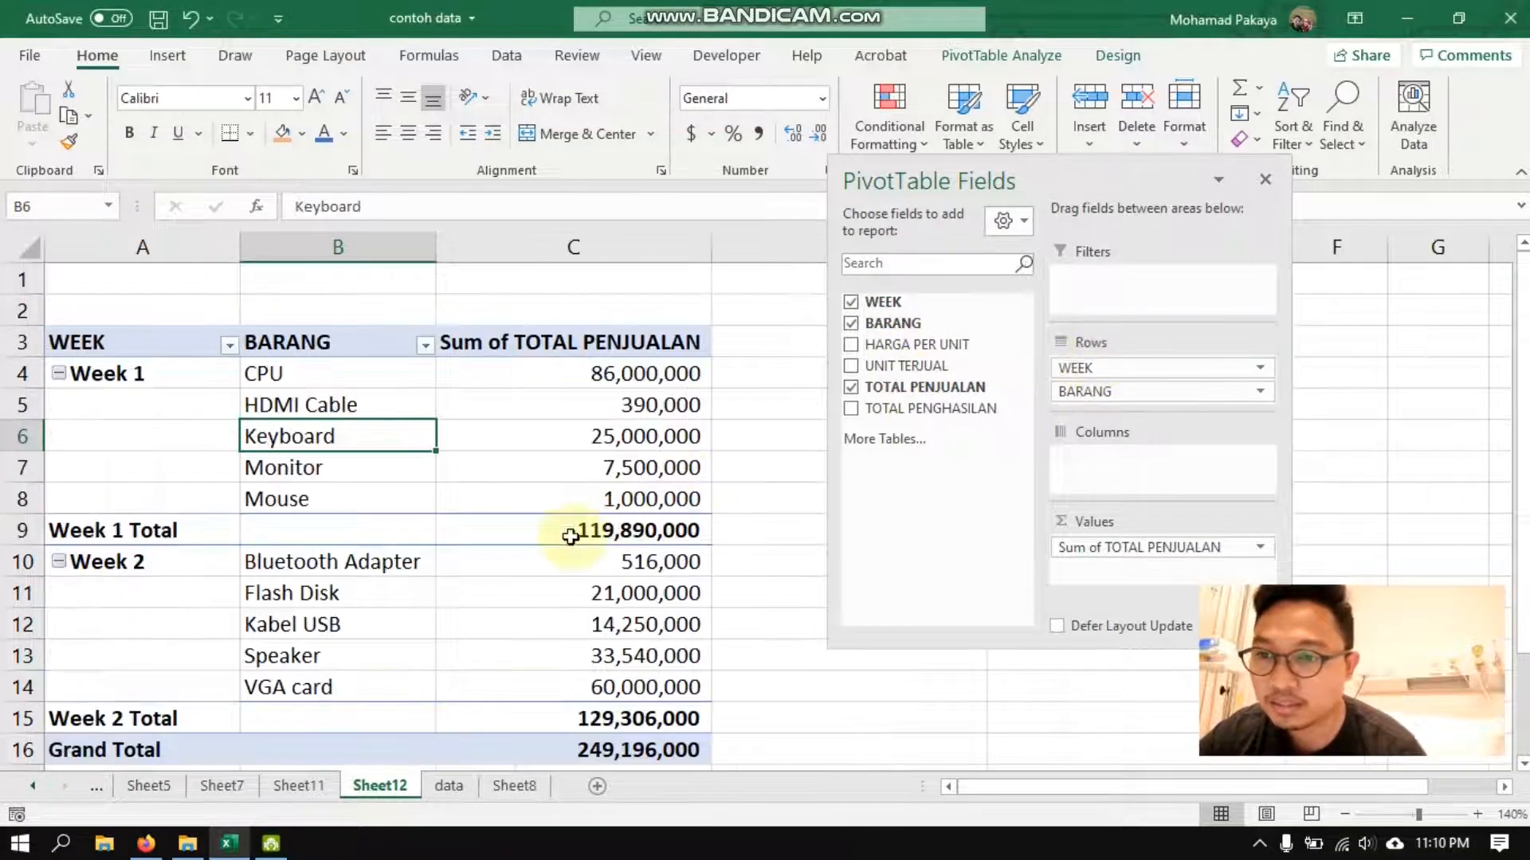
pyautogui.moveTo(1081, 171); pyautogui.dragTo(1214, 151)
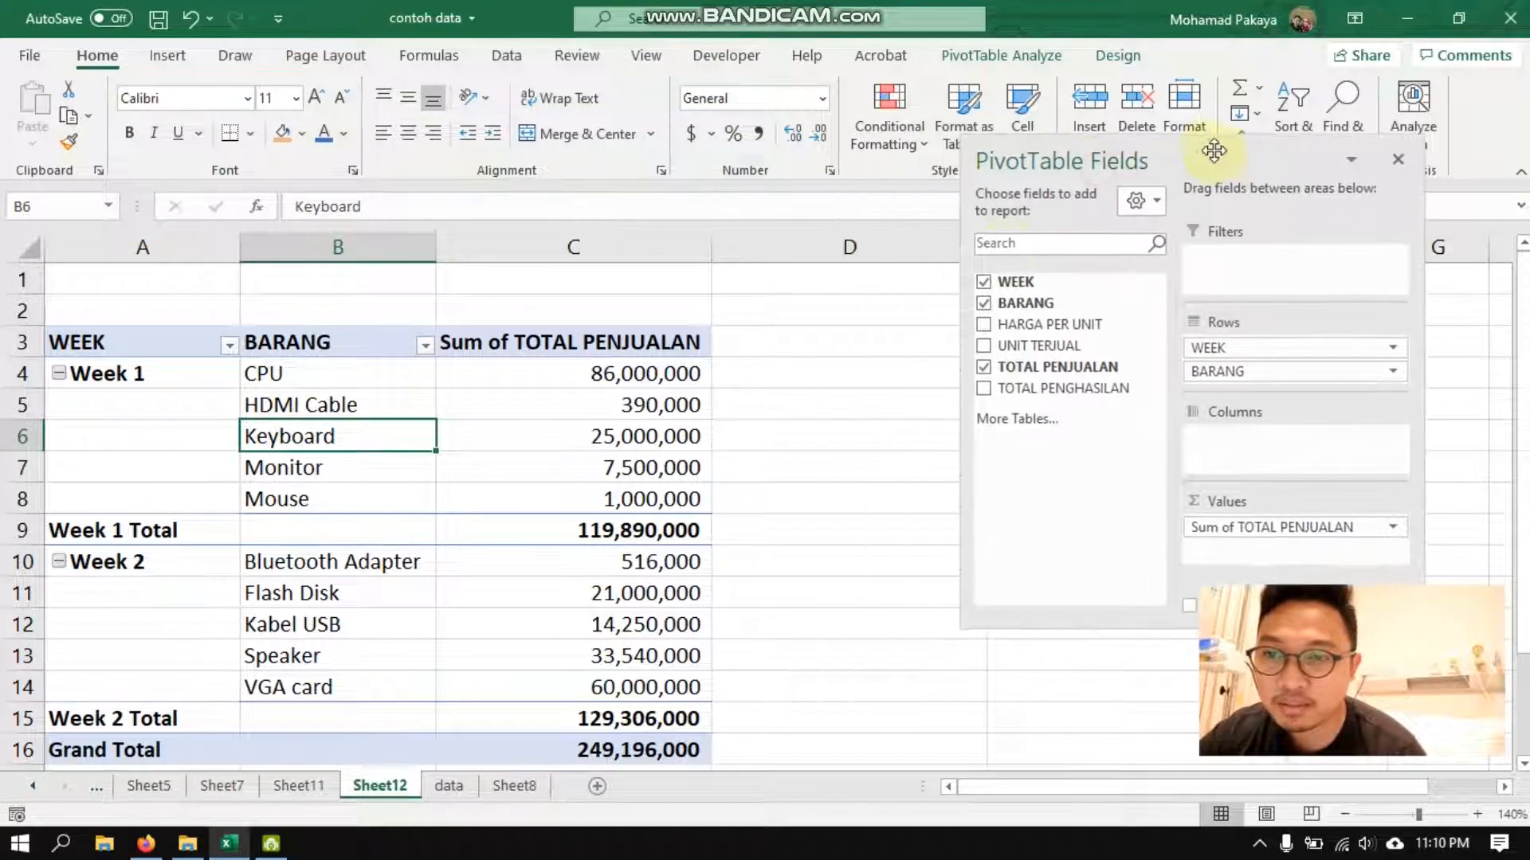
pyautogui.click(642, 372)
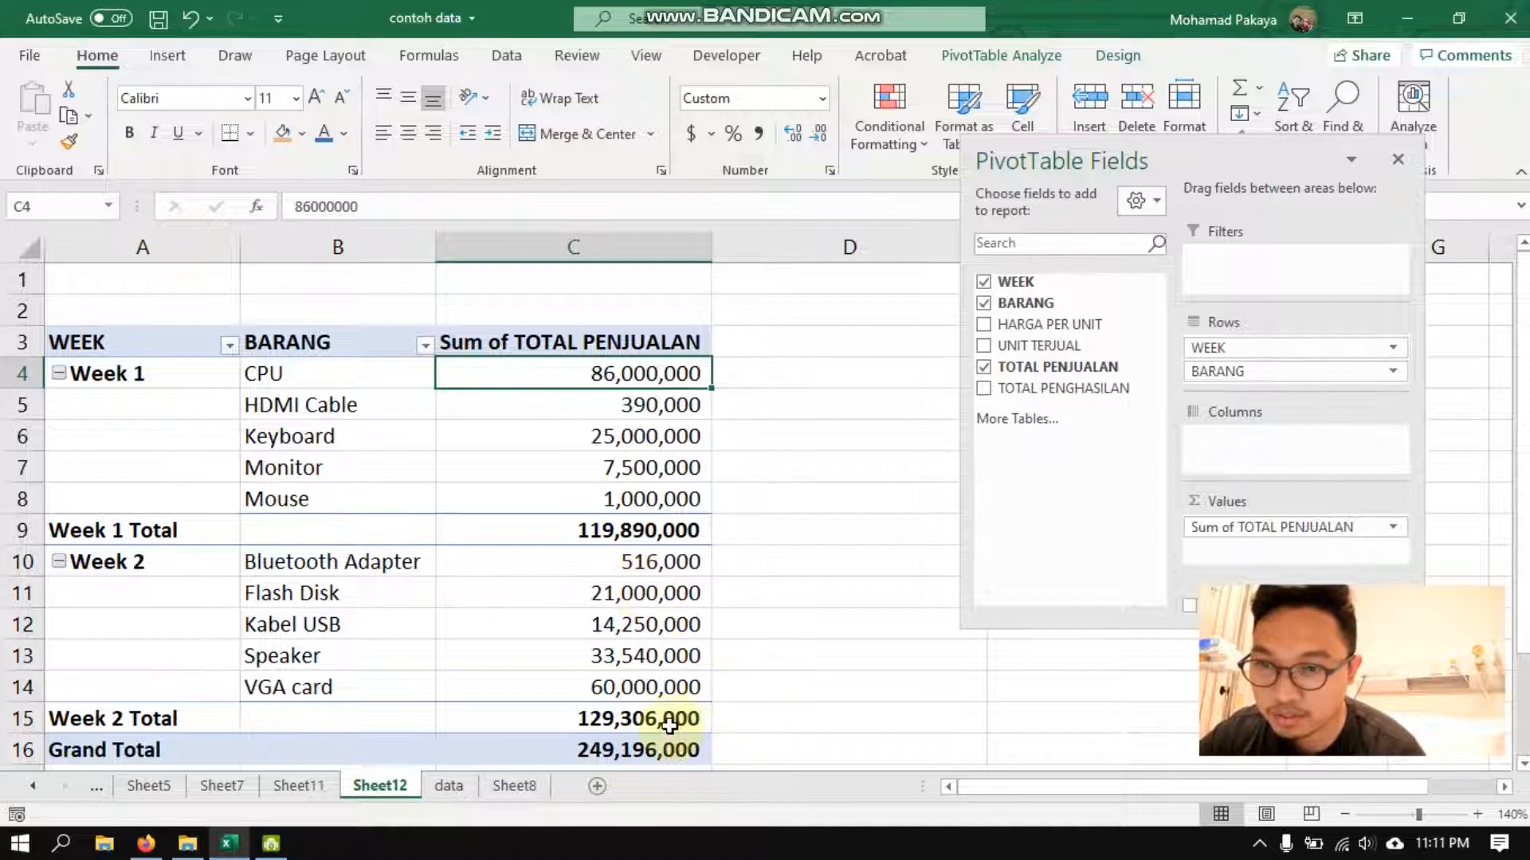
pyautogui.click(786, 520)
pyautogui.click(643, 428)
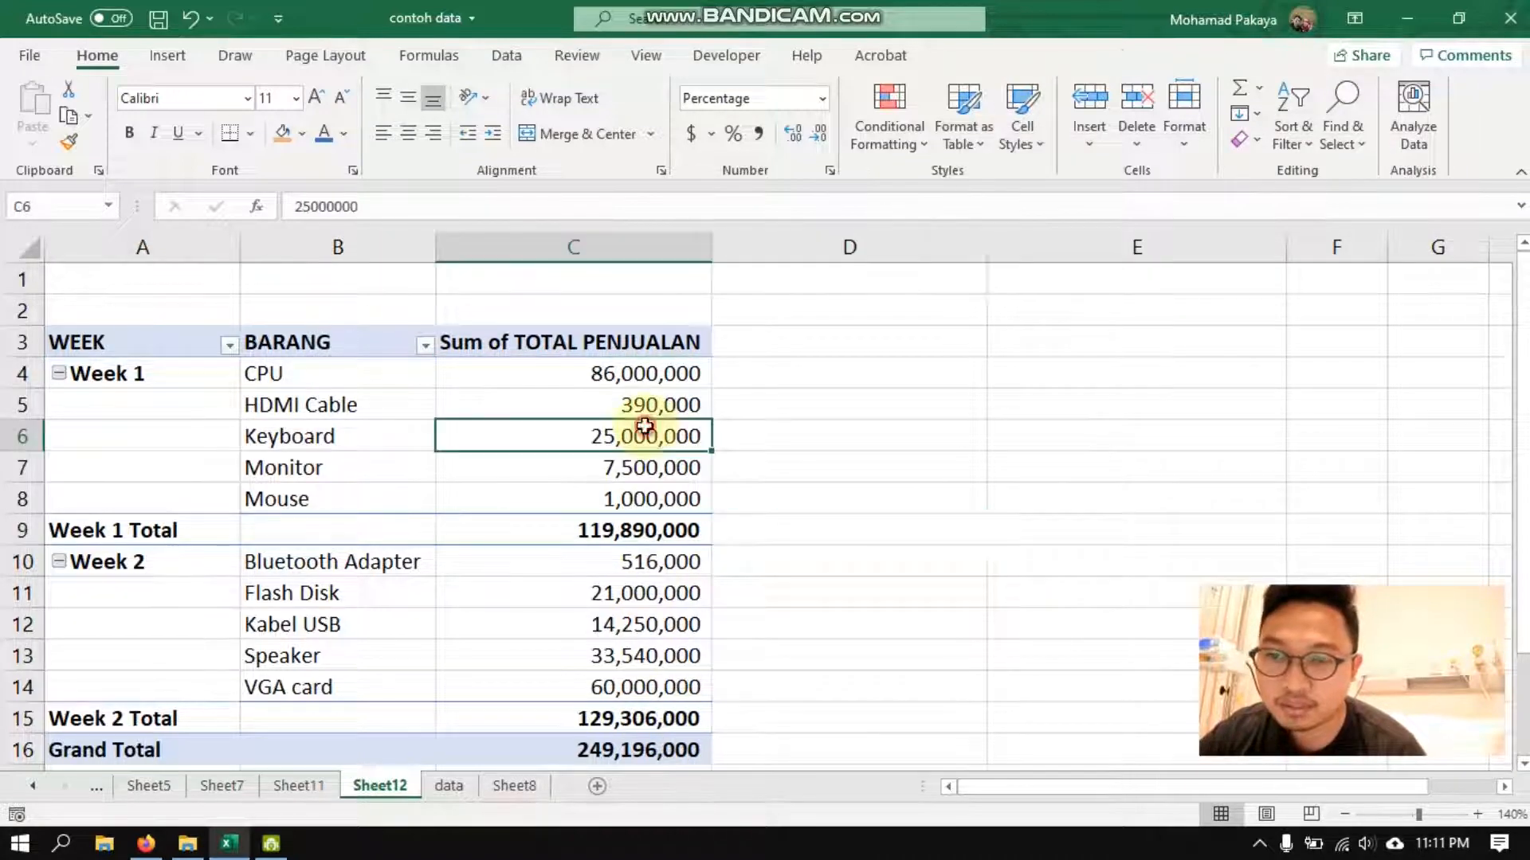
# - Add TOTAL PENJUALAN to the PivotTable values a second time
pyautogui.moveTo(1102, 160); pyautogui.dragTo(1143, 89)
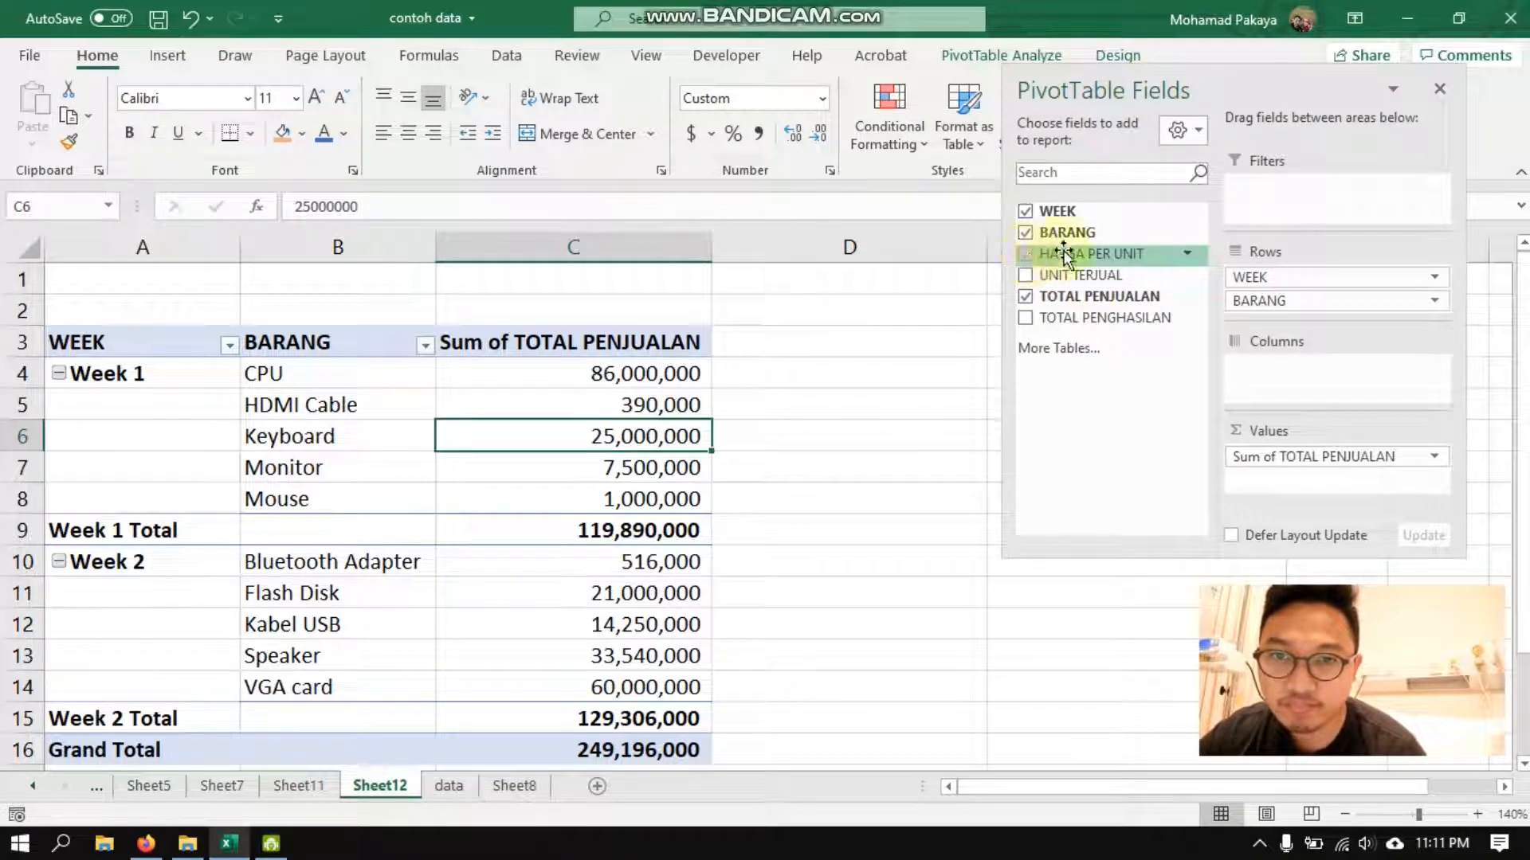
pyautogui.moveTo(1147, 319); pyautogui.dragTo(1325, 476)
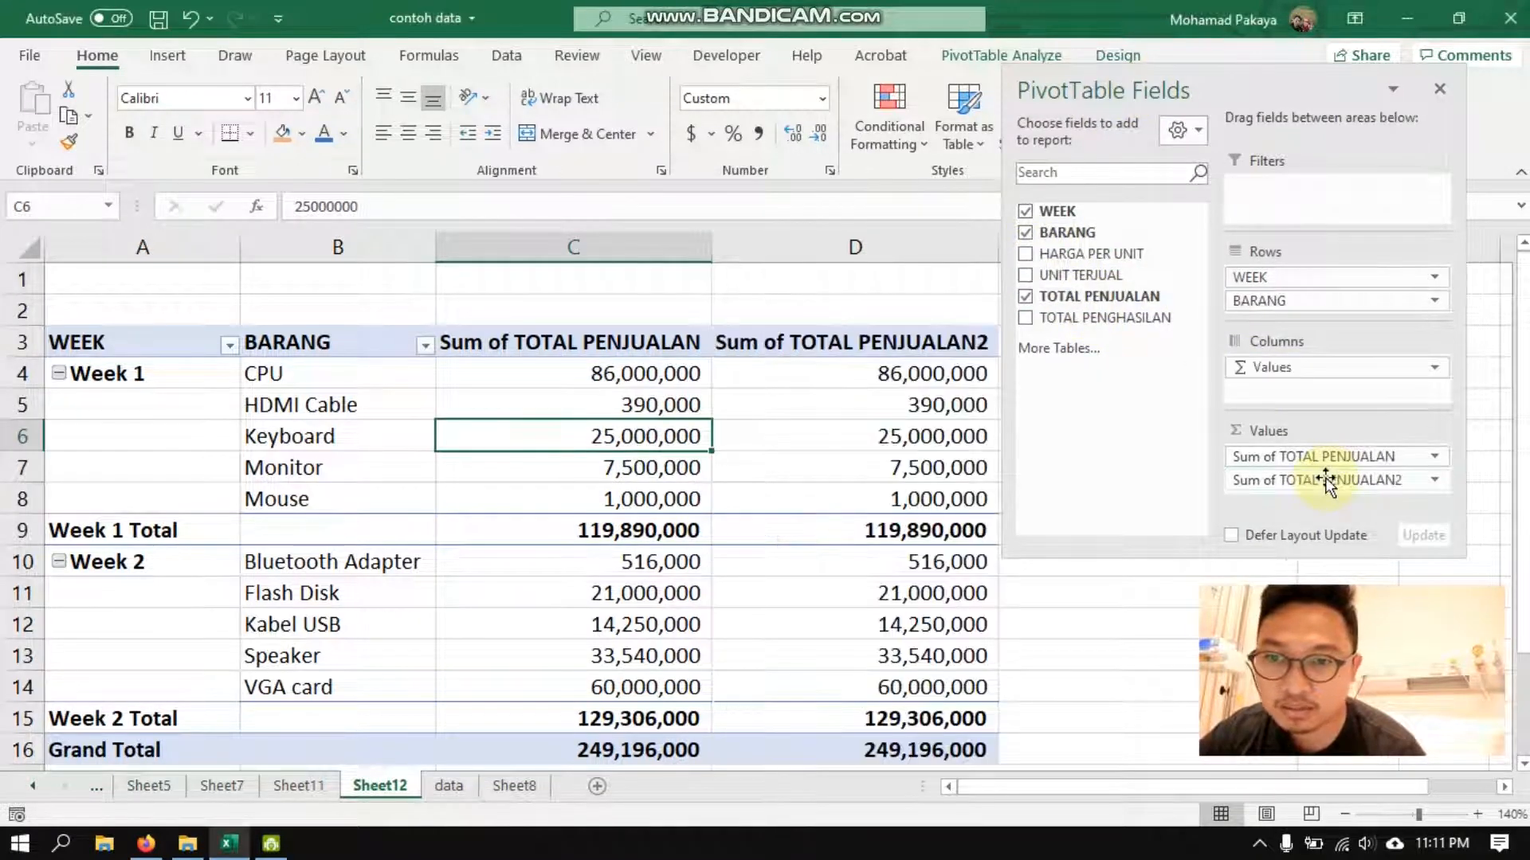
pyautogui.click(969, 285)
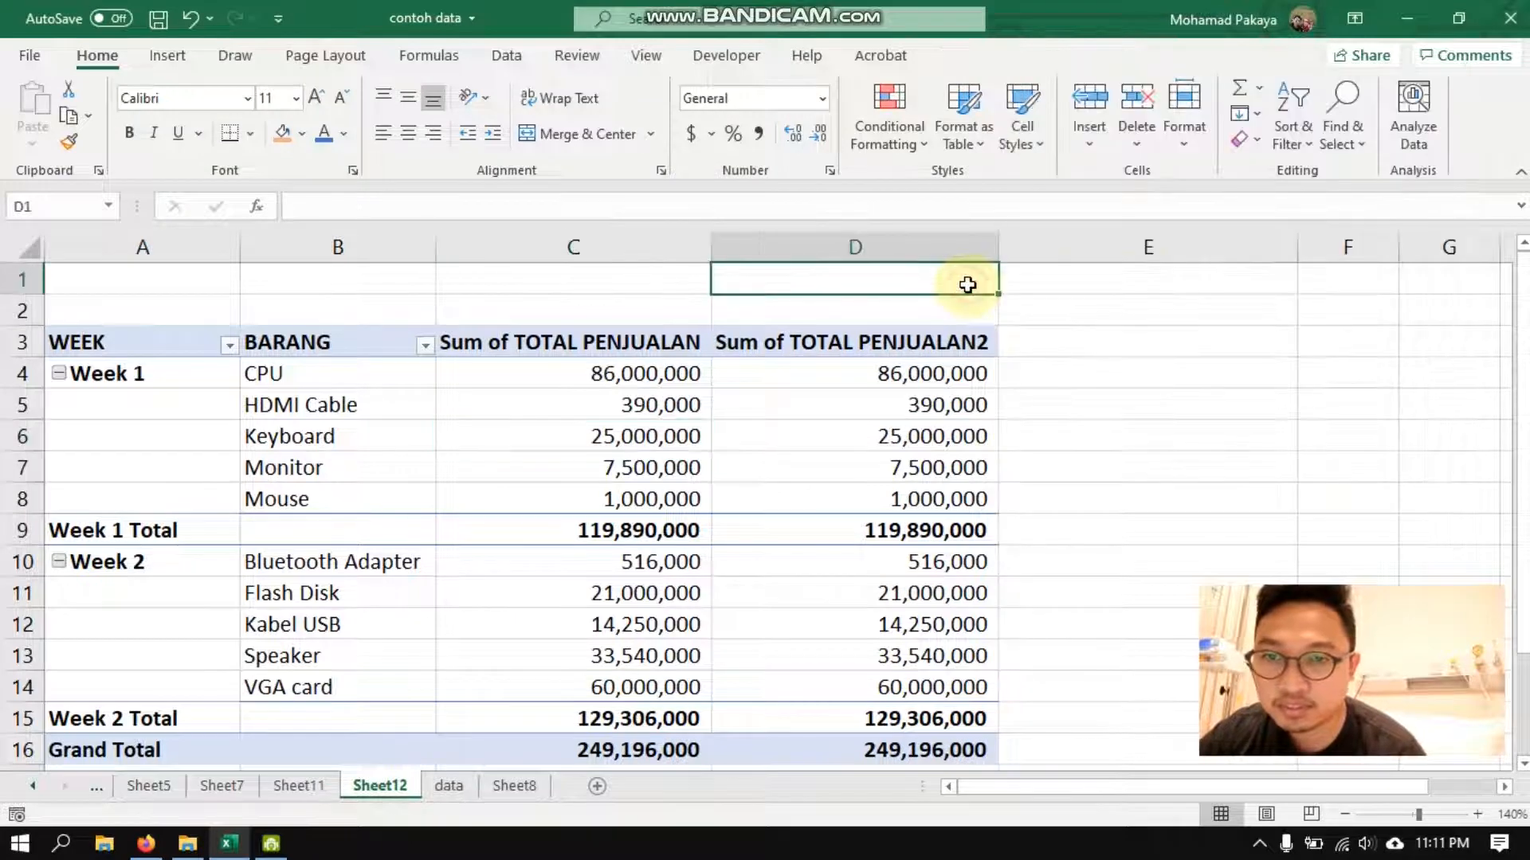
# - Show the Sum of TOTAL PENJUALAN2 values as % of Parent Total with WEEK as the base field
pyautogui.rightClick(890, 417)
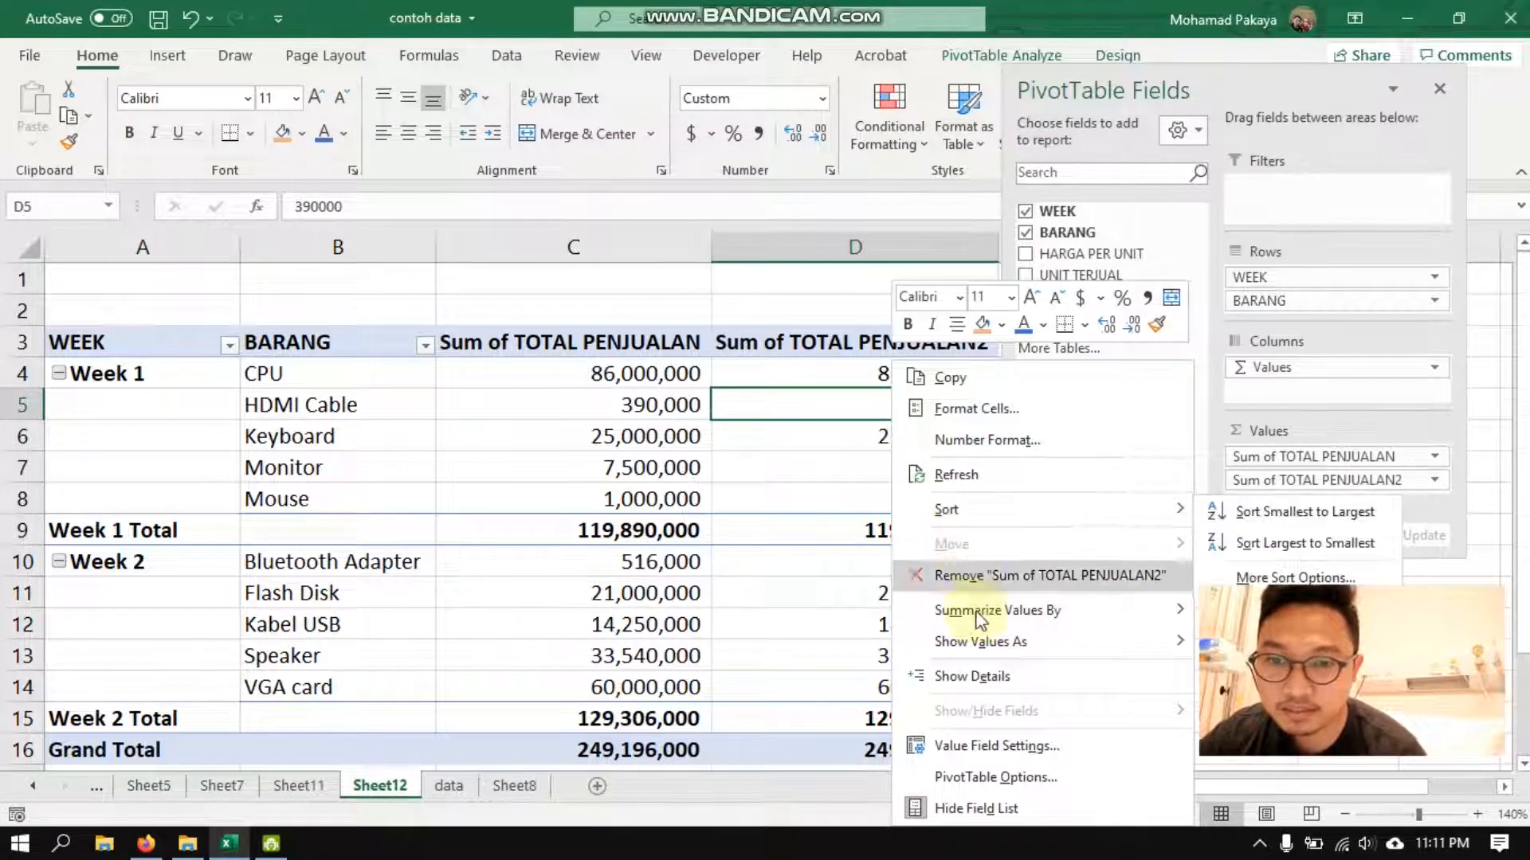
pyautogui.moveTo(990, 649)
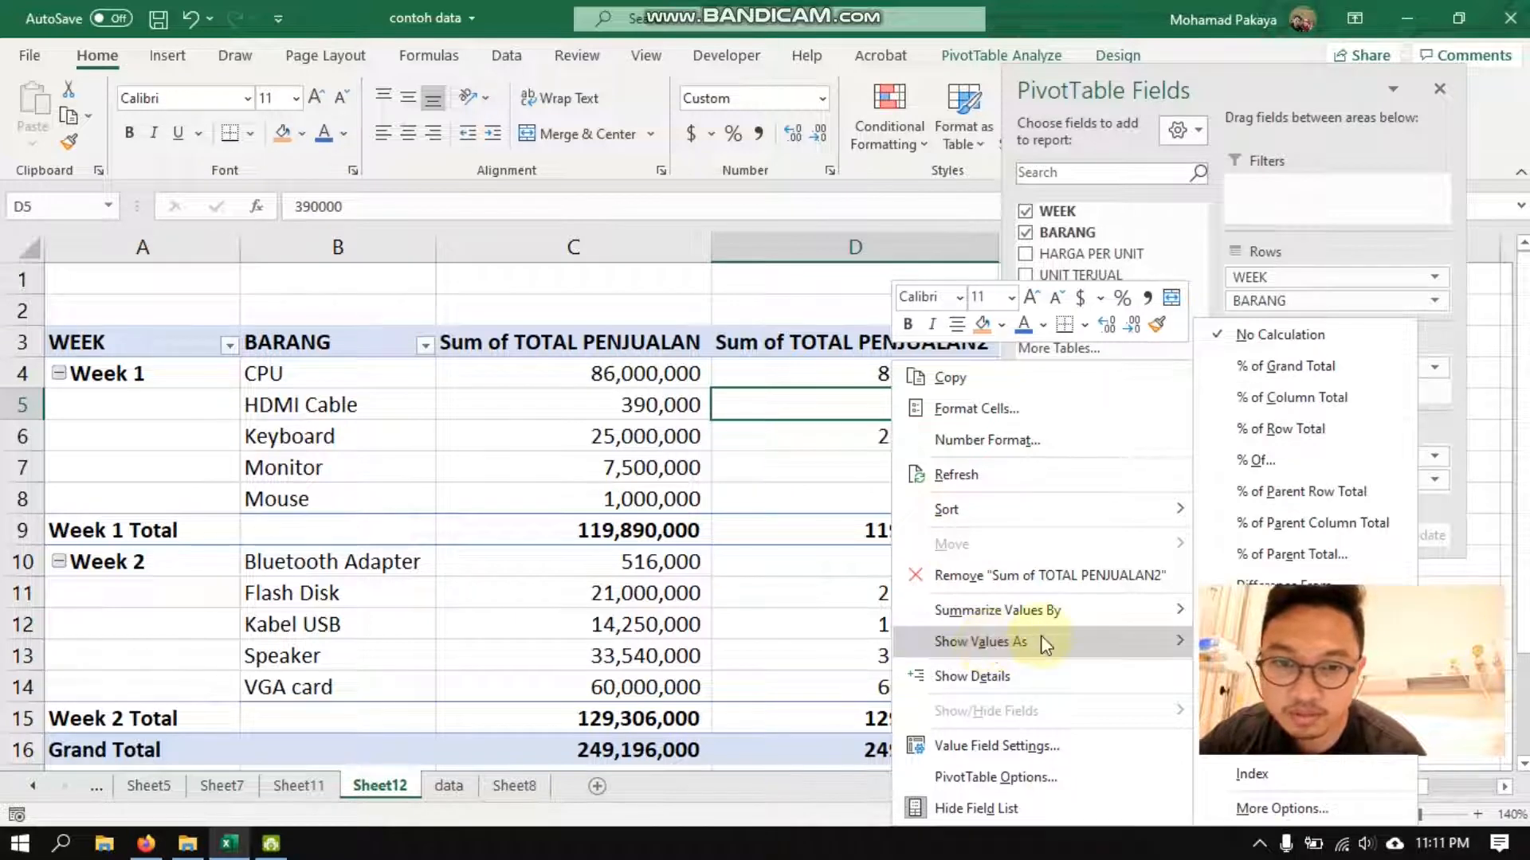
pyautogui.click(1278, 558)
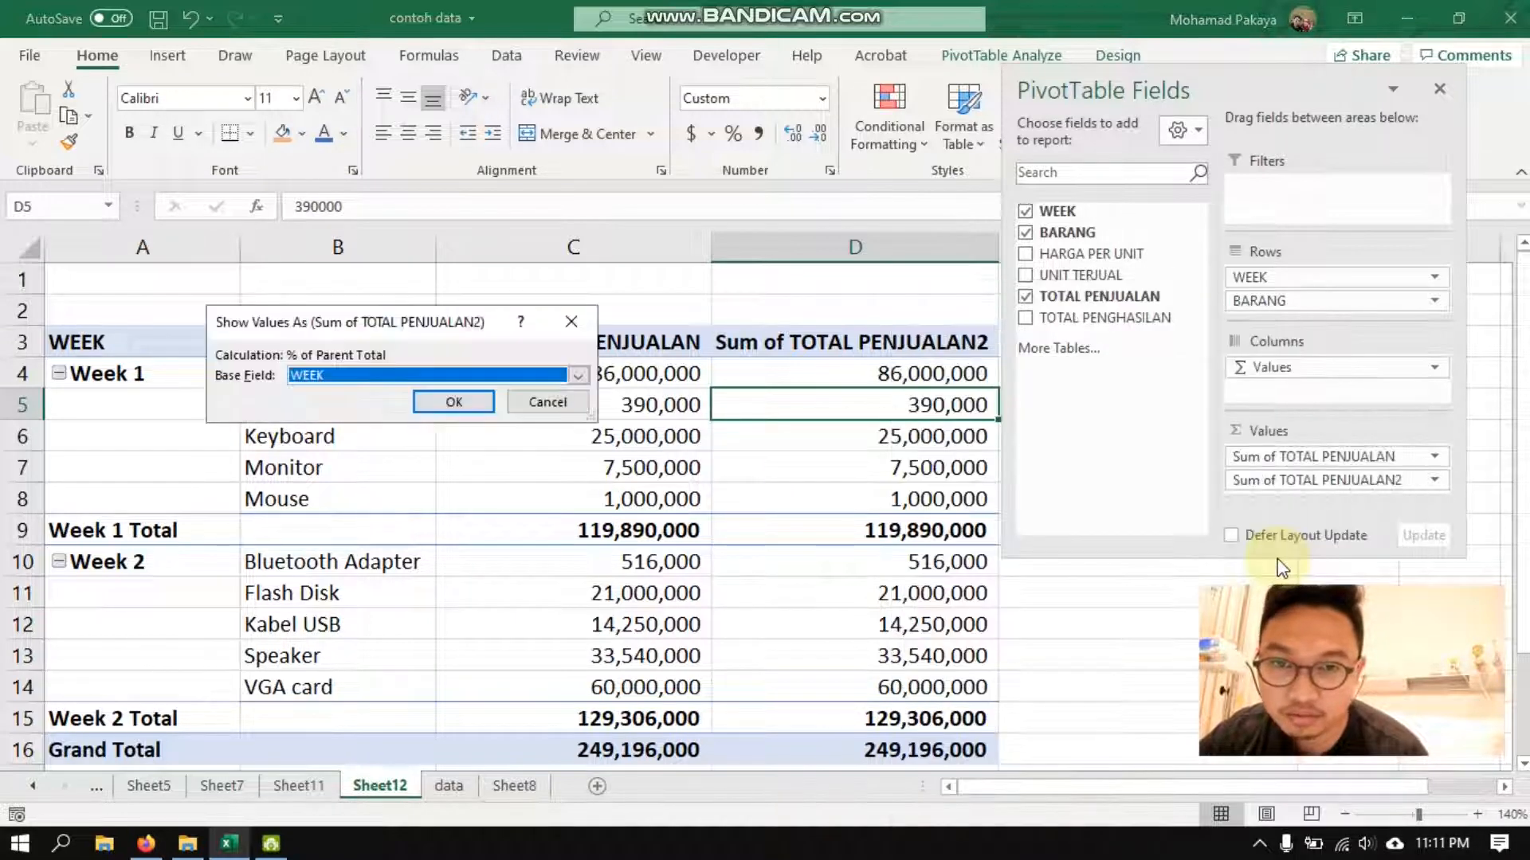
pyautogui.click(581, 376)
pyautogui.click(576, 373)
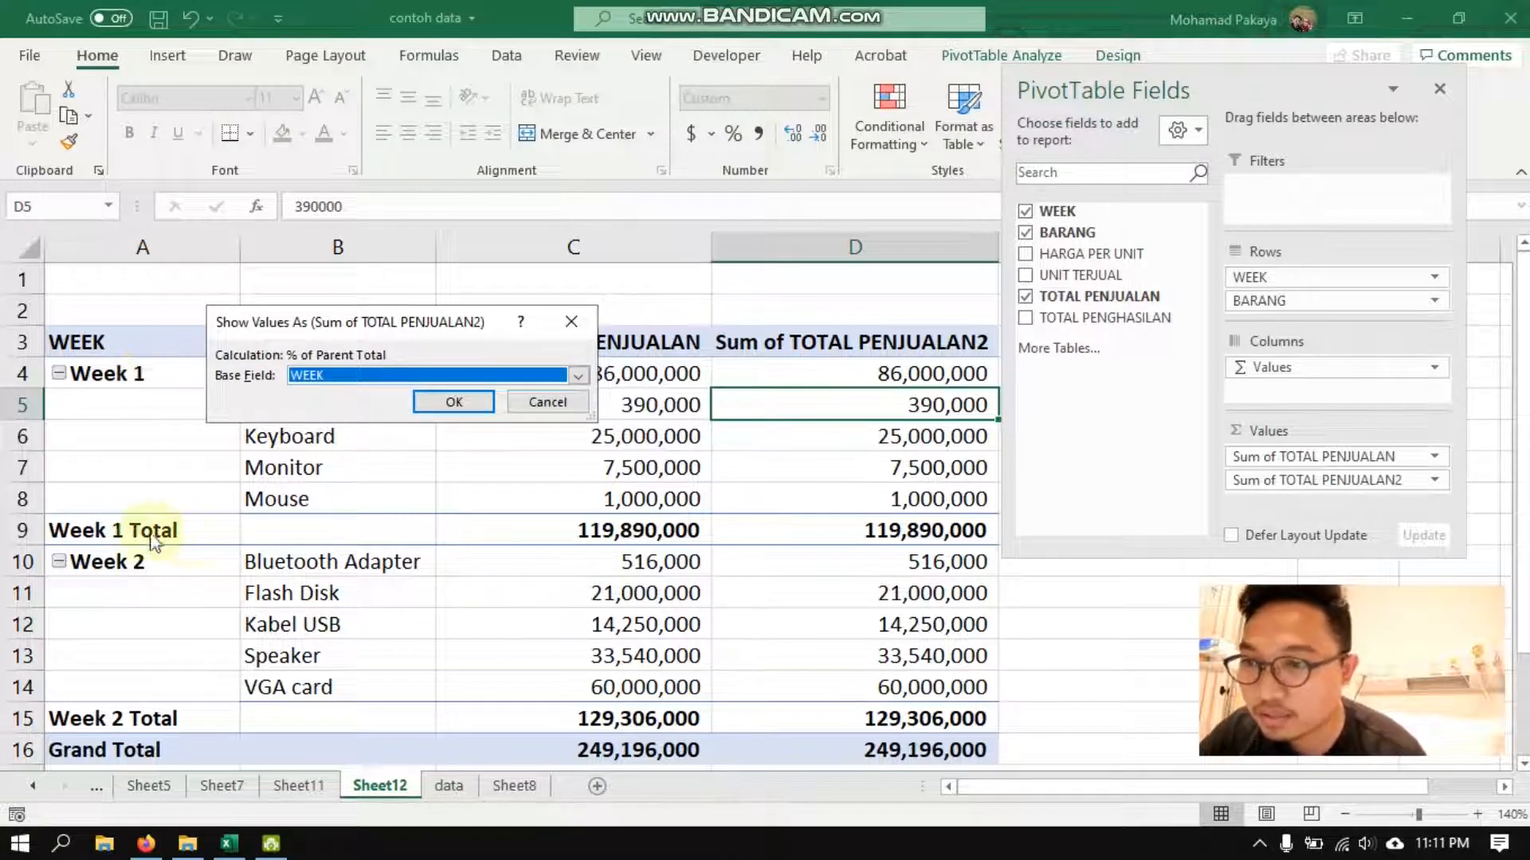
pyautogui.click(433, 399)
pyautogui.click(768, 307)
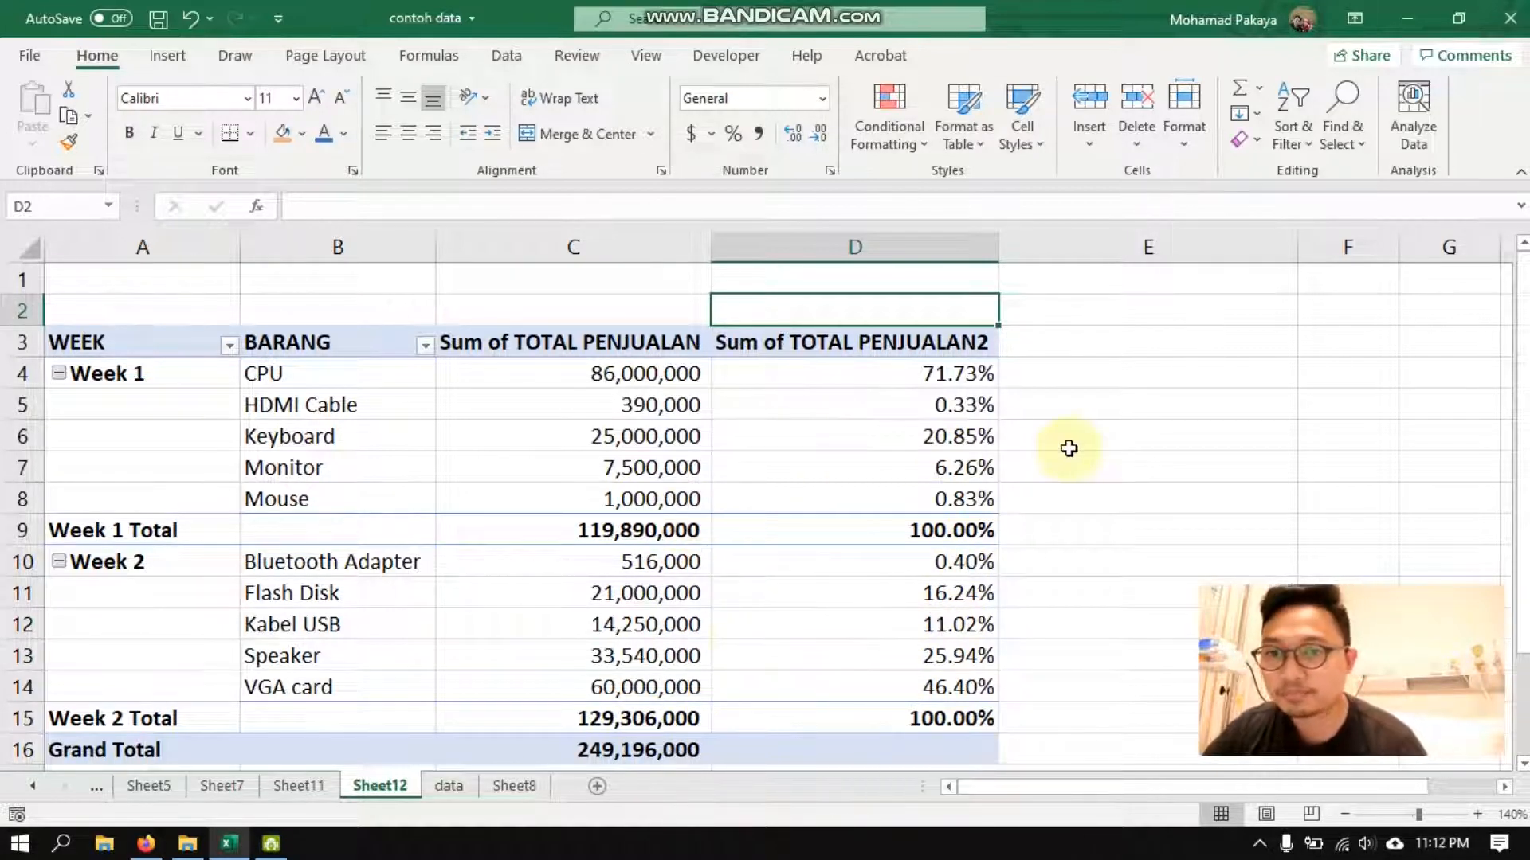
pyautogui.click(1067, 445)
pyautogui.click(939, 444)
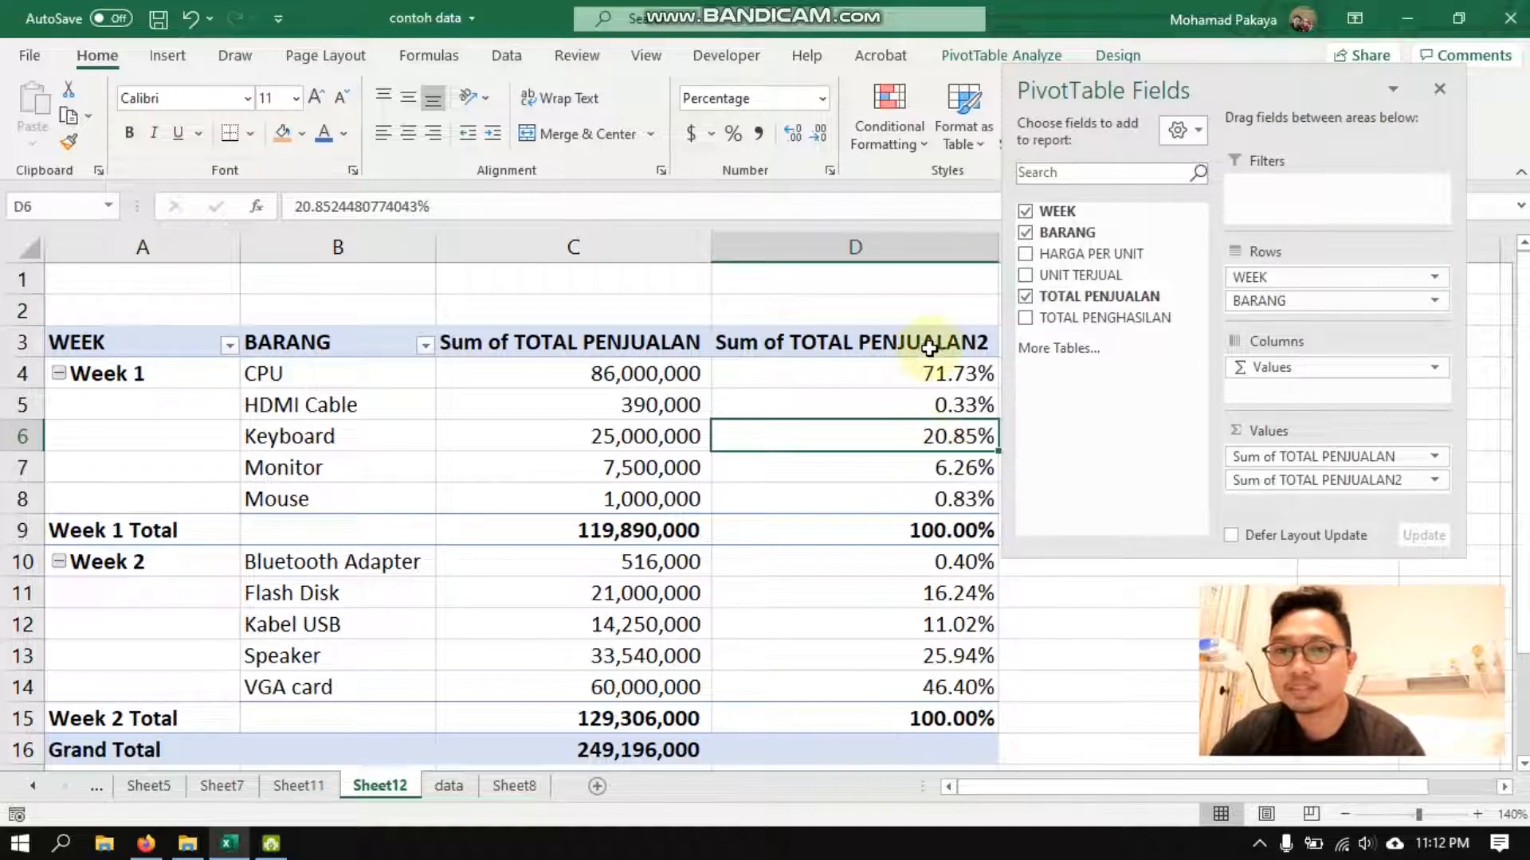
# - Remove the black fill from cells H9:M9 on the data sheet to reveal the seventh trick's title
pyautogui.click(947, 285)
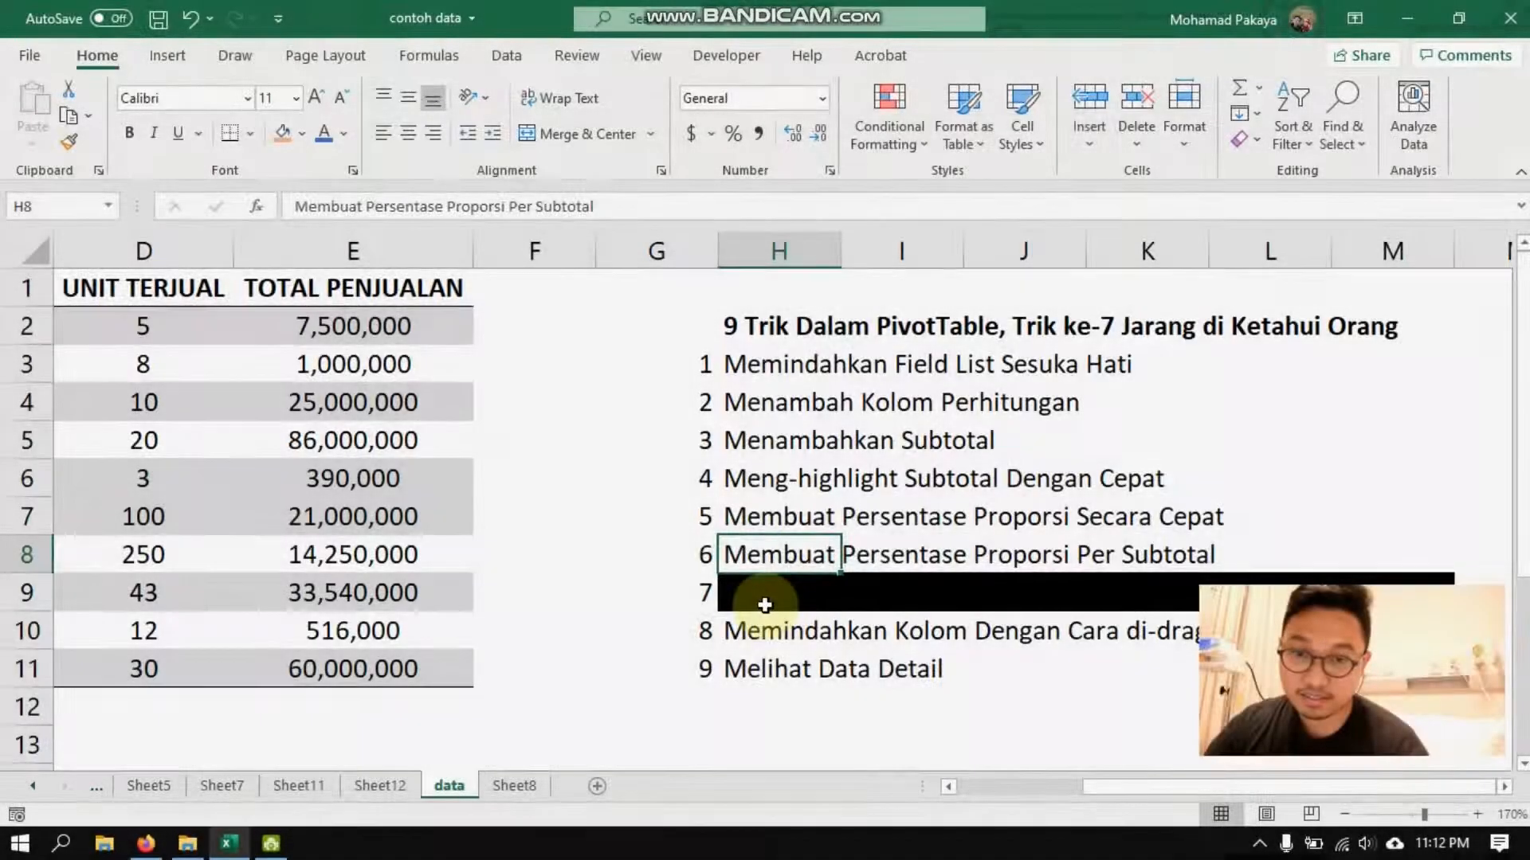
pyautogui.click(765, 605)
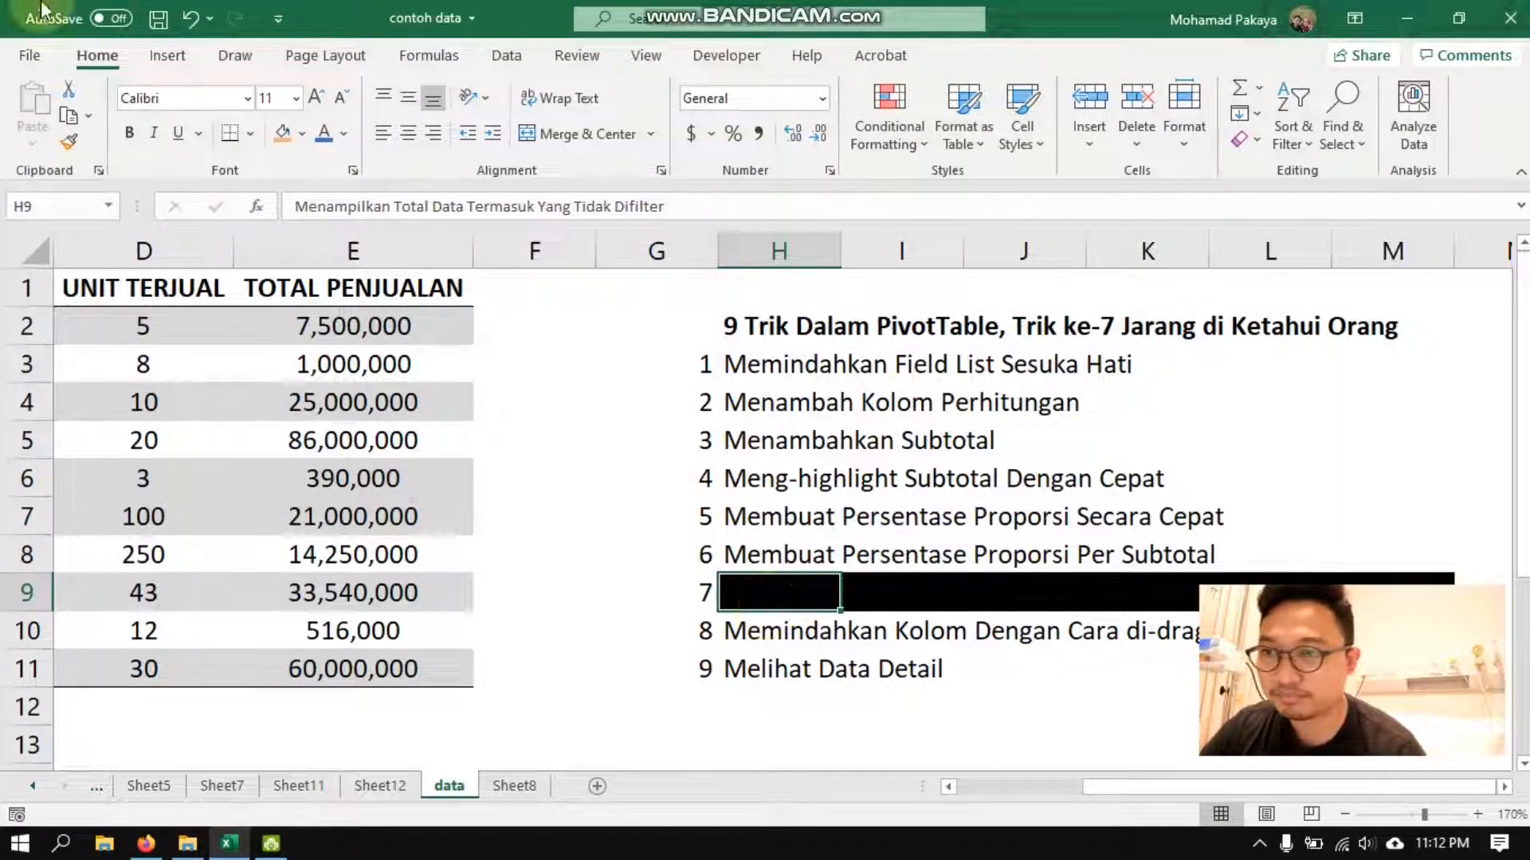
pyautogui.hotkey('shift', 'Right')
pyautogui.hotkey('shift', 'Right')
pyautogui.hotkey('shift', 'Right')
pyautogui.hotkey('shift', 'Right')
pyautogui.hotkey('shift', 'Right')
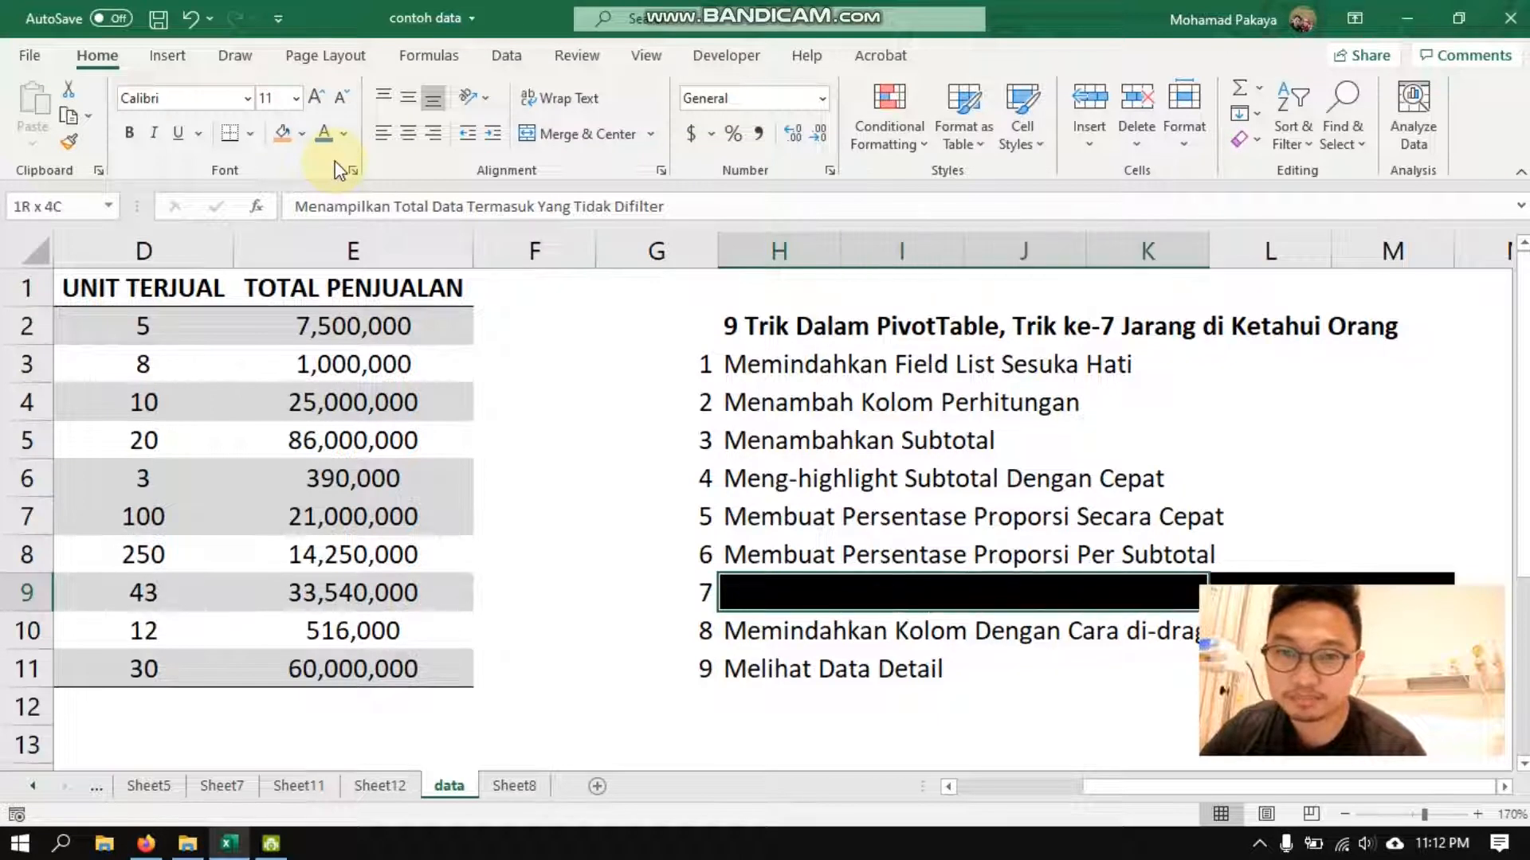
pyautogui.click(302, 133)
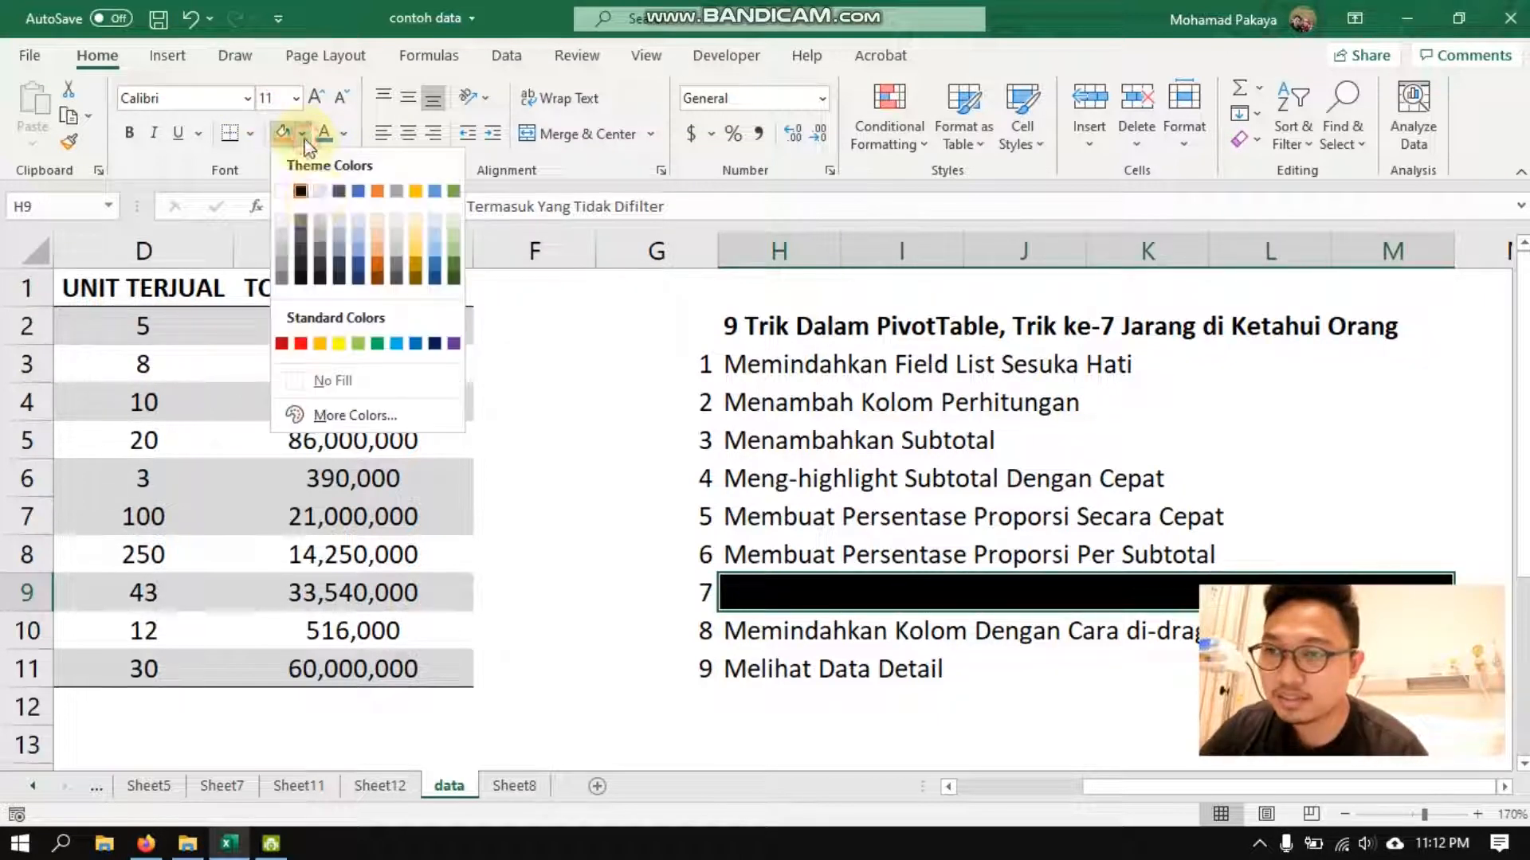
pyautogui.click(330, 370)
pyautogui.click(971, 760)
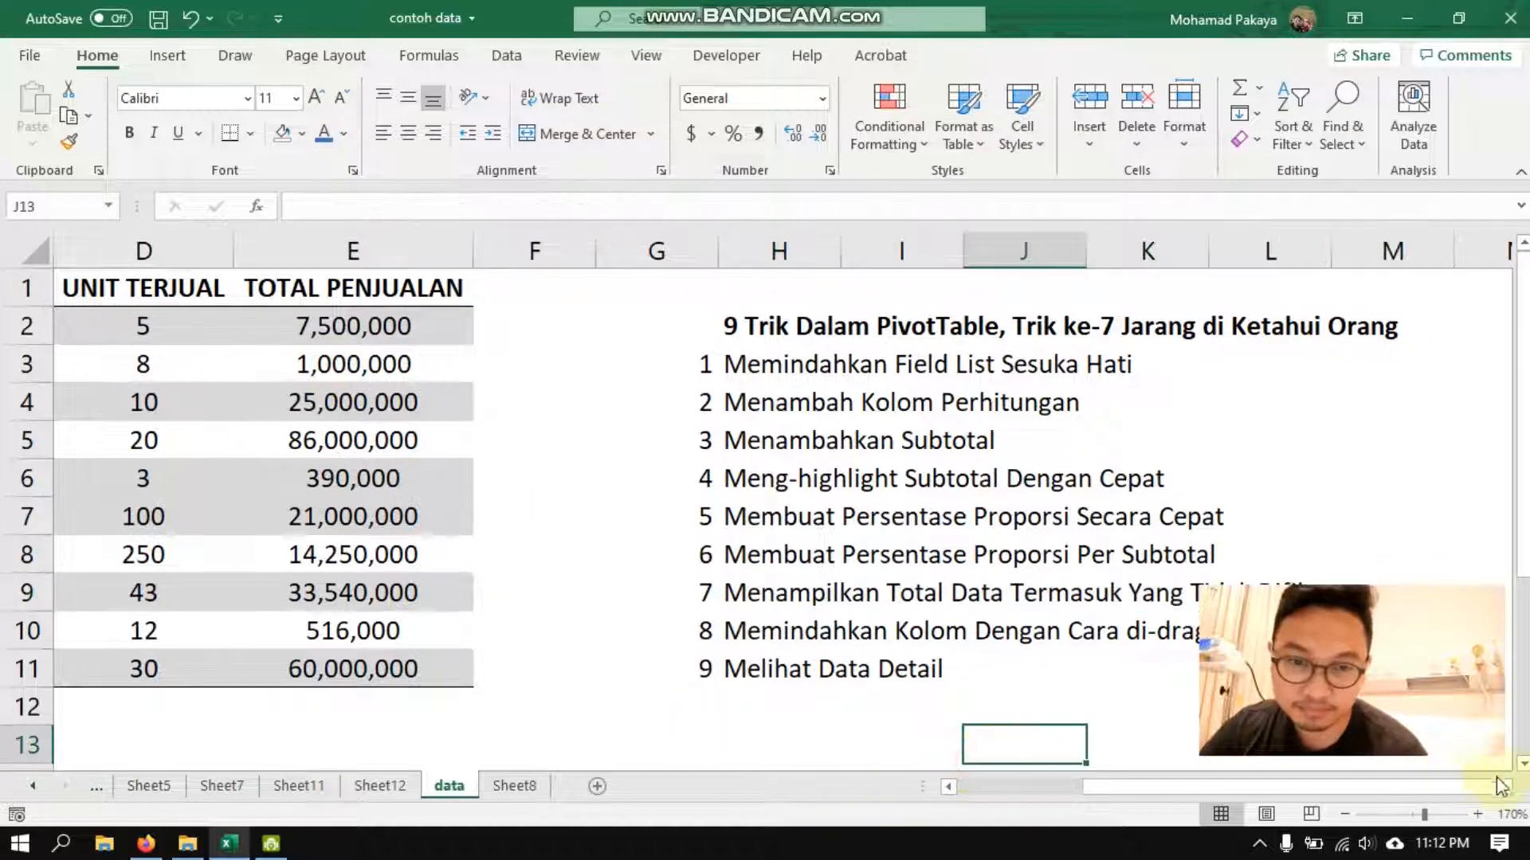
pyautogui.click(1505, 787)
pyautogui.click(1505, 787)
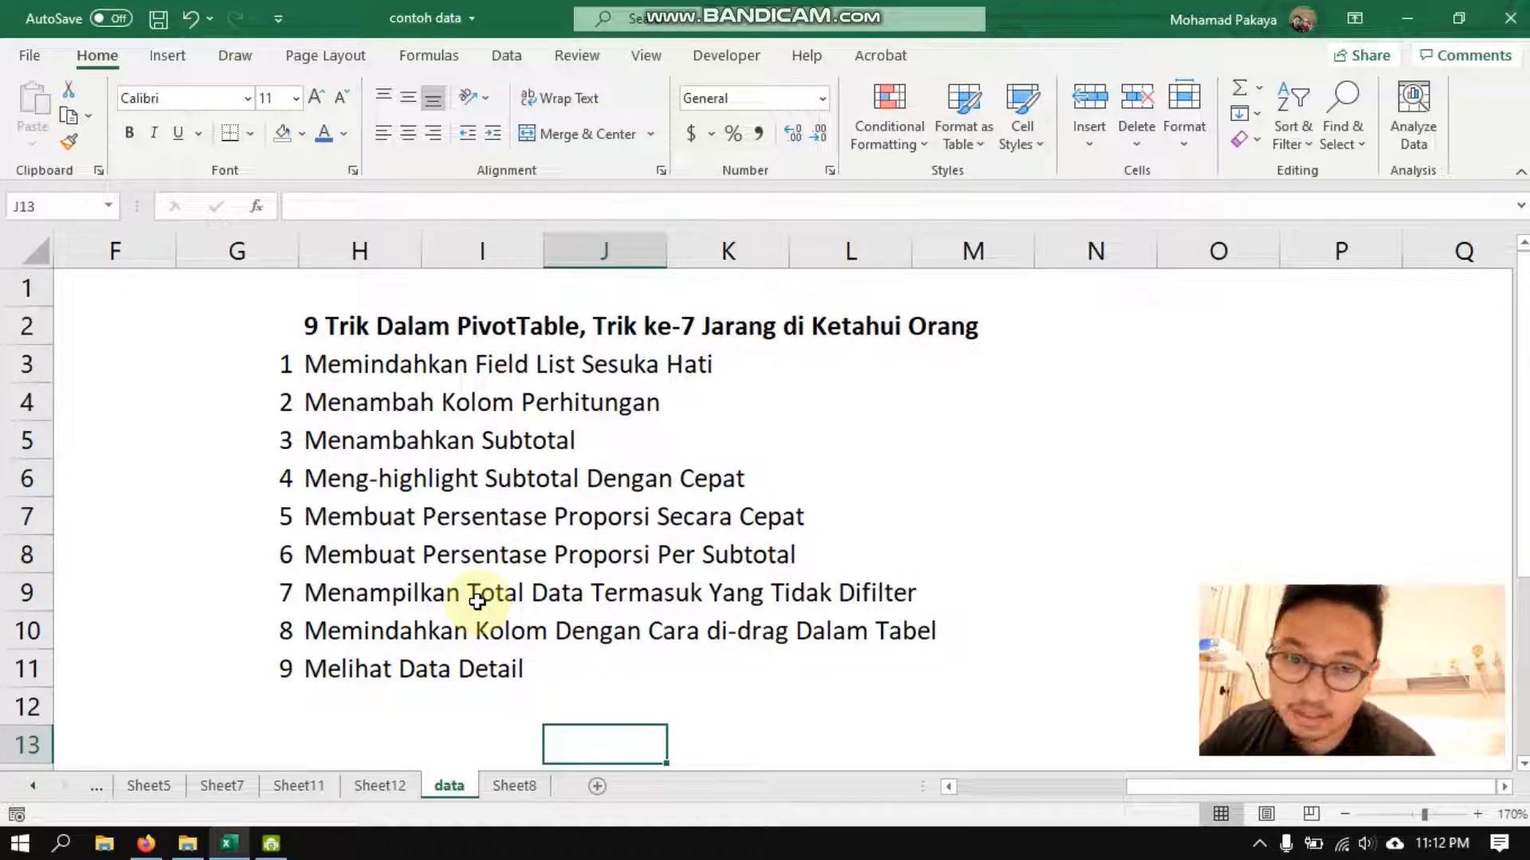
# - Remove WEEK from the rows and Sum of TOTAL PENJUALAN2 from the values of the Sheet12 PivotTable
pyautogui.click(396, 792)
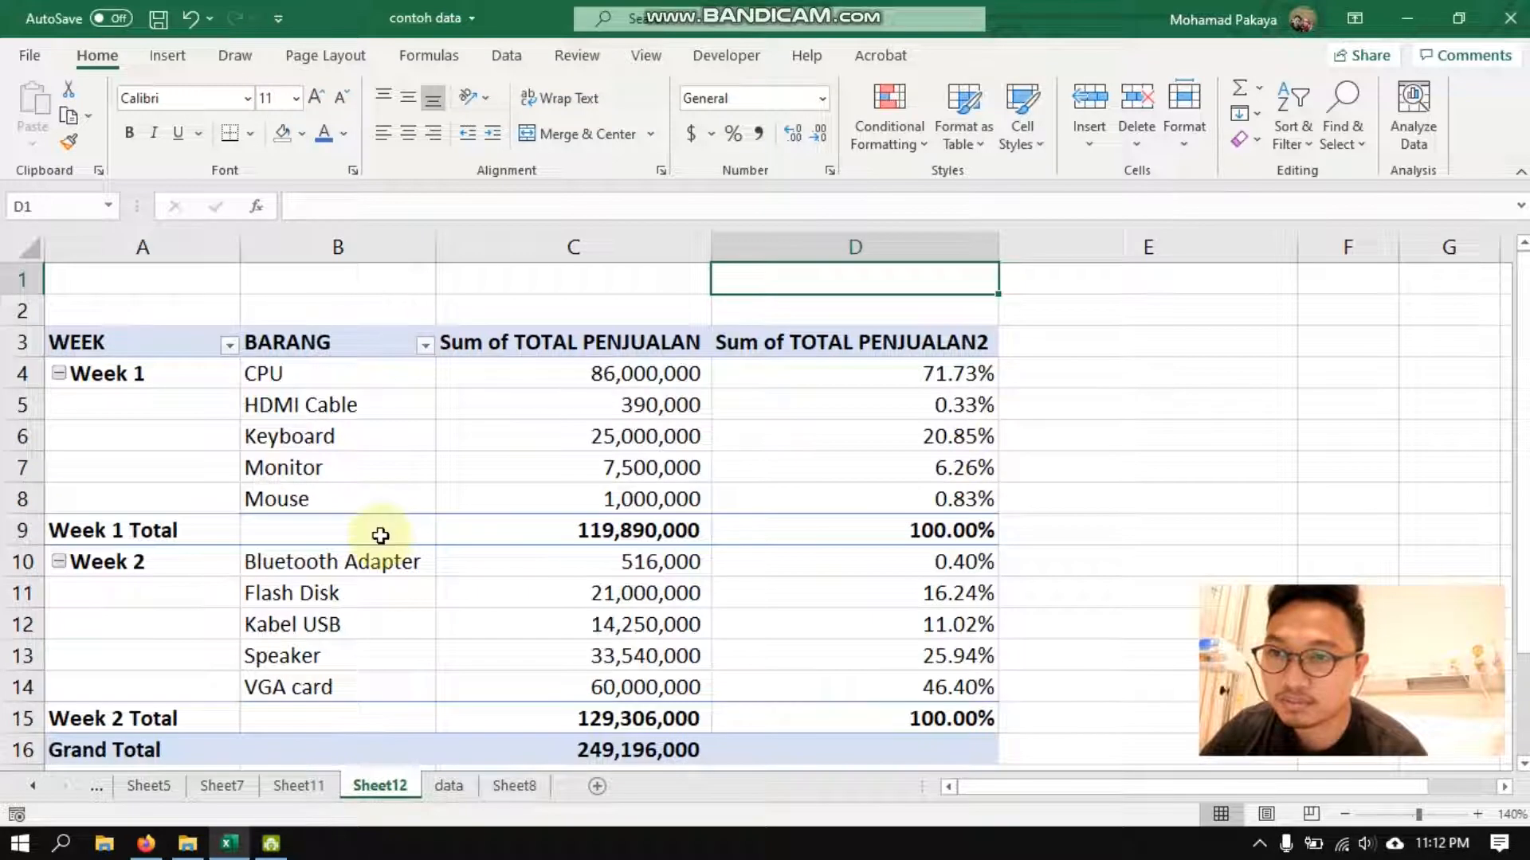
pyautogui.click(631, 450)
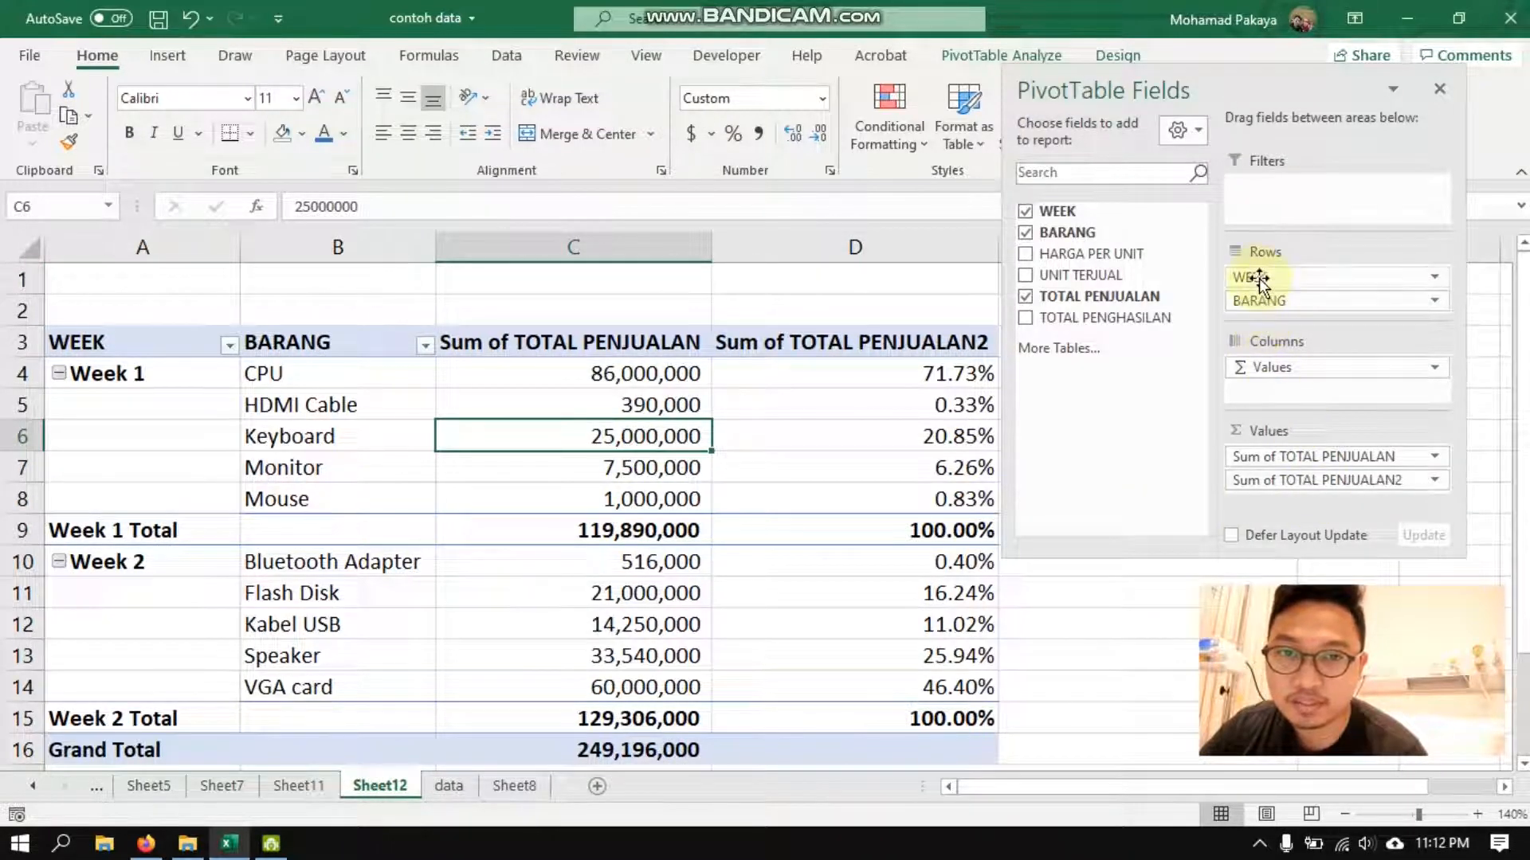
pyautogui.moveTo(1257, 279); pyautogui.dragTo(1144, 276)
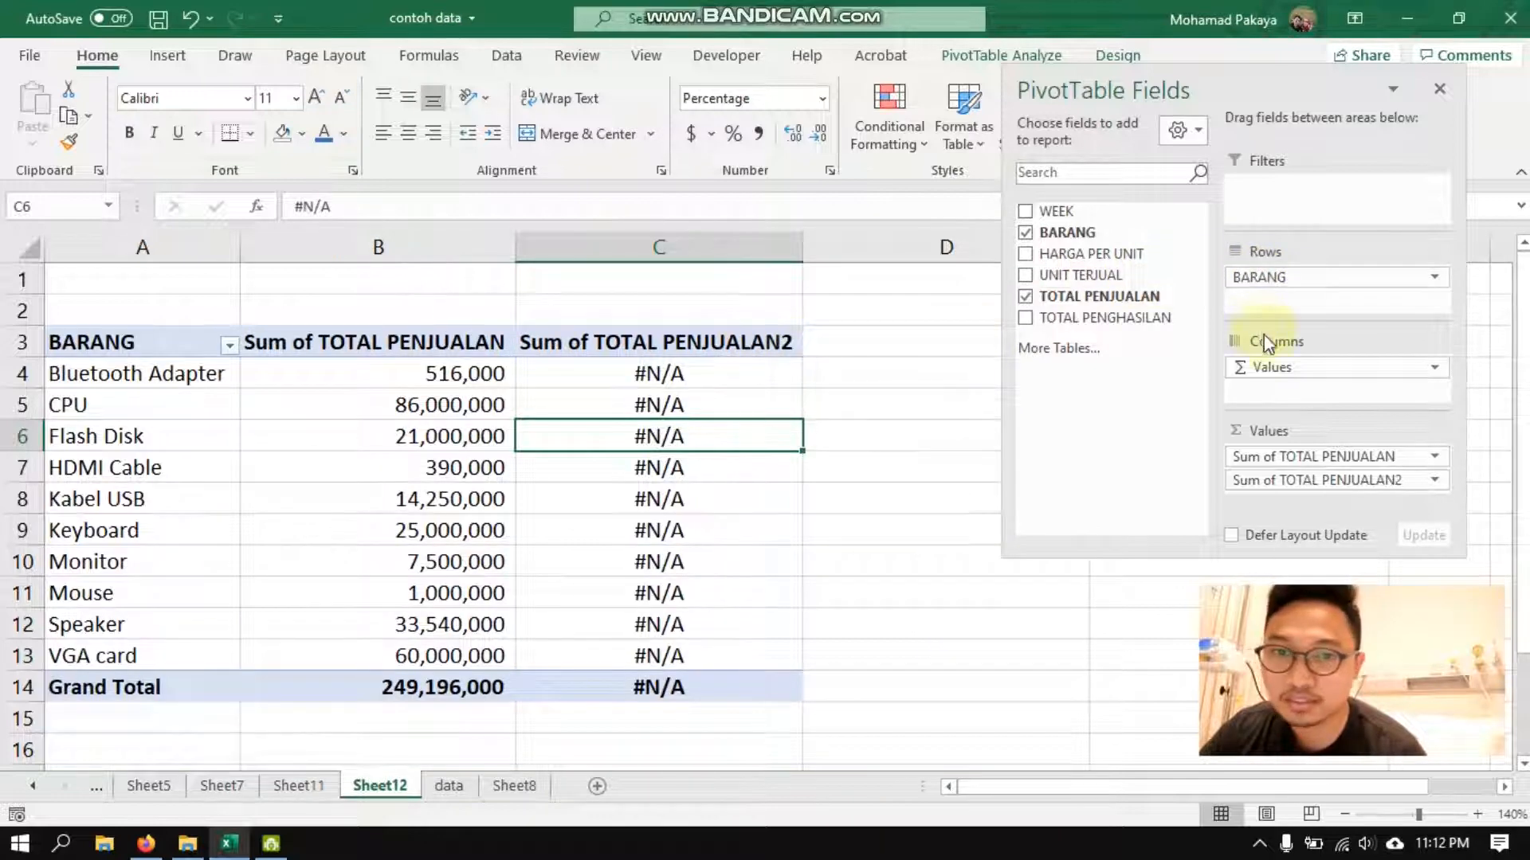
pyautogui.moveTo(1284, 479); pyautogui.dragTo(1147, 423)
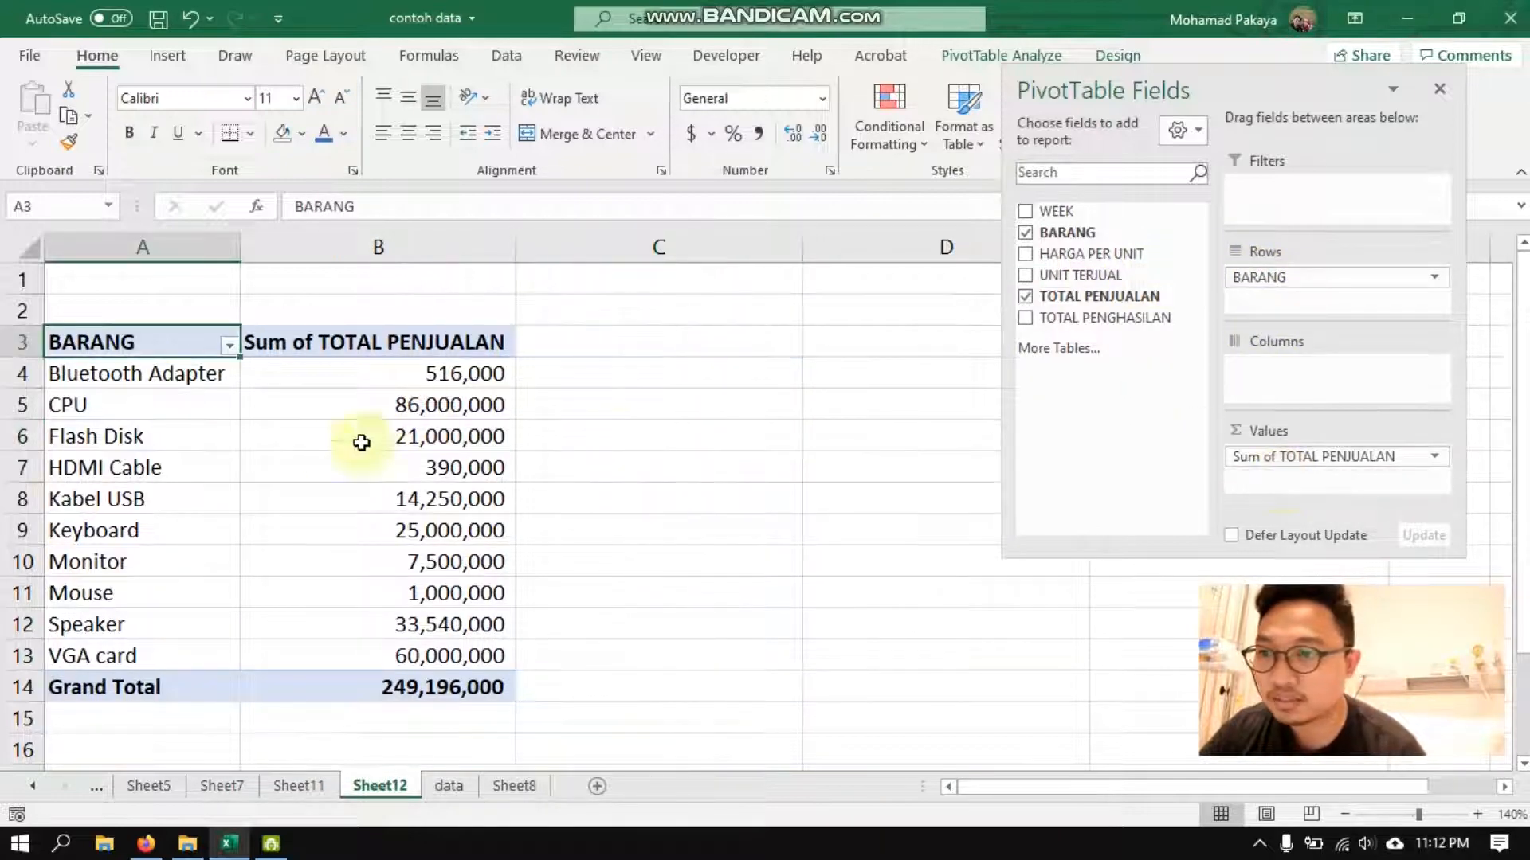
# - Examine the TOTAL PENJUALAN values per item and their grand total in the Sheet12 PivotTable
pyautogui.click(333, 456)
pyautogui.press('Left')
pyautogui.press('Up')
pyautogui.press('Up')
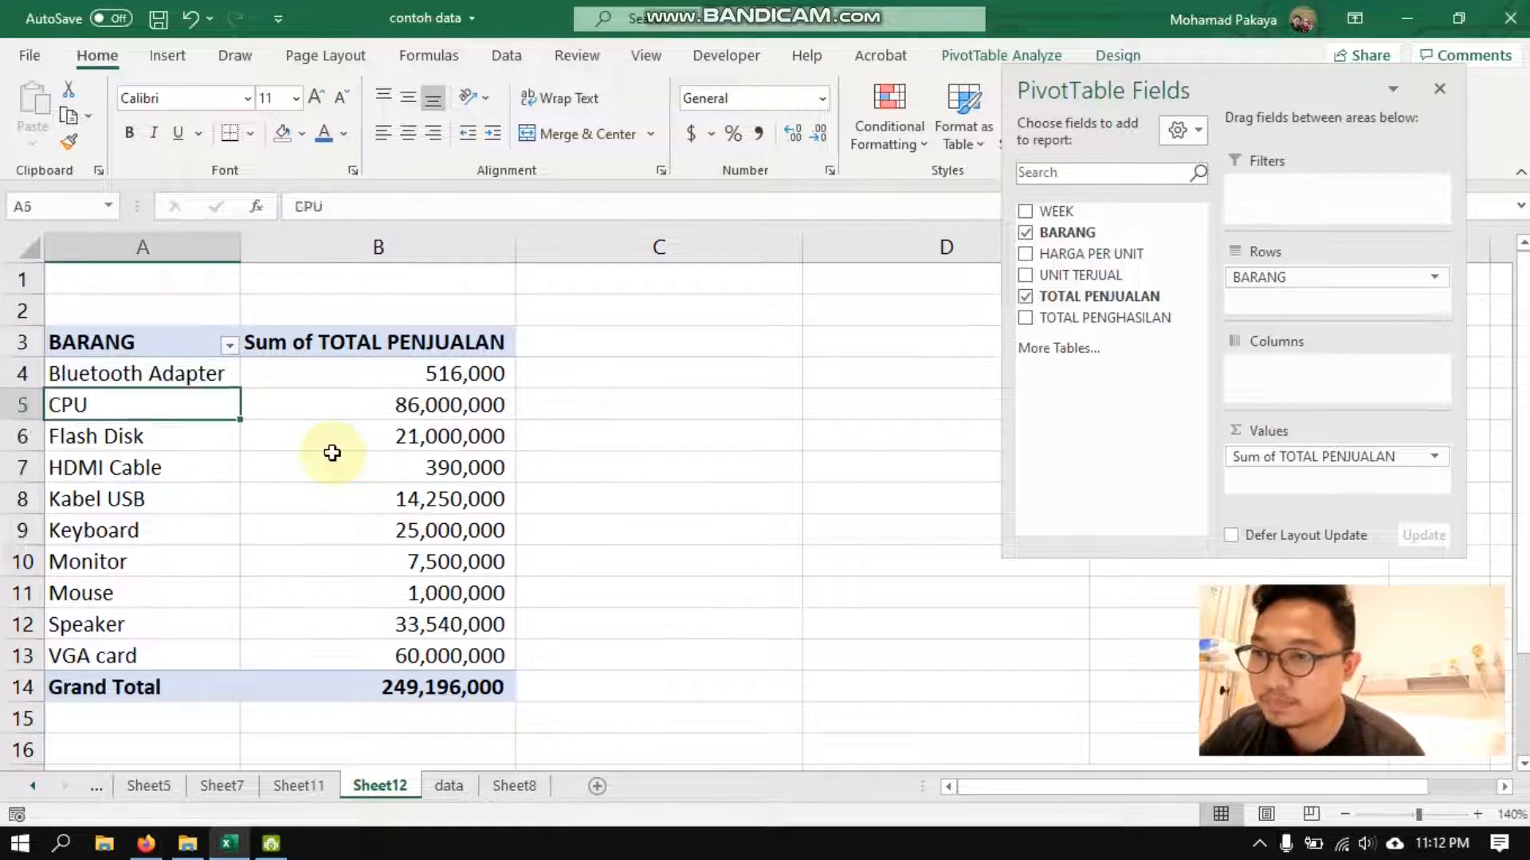
pyautogui.press('Right')
pyautogui.press('Up')
pyautogui.press('Up')
pyautogui.press('Left')
pyautogui.press('Down')
pyautogui.press('Down')
pyautogui.press('Up')
pyautogui.press('Right')
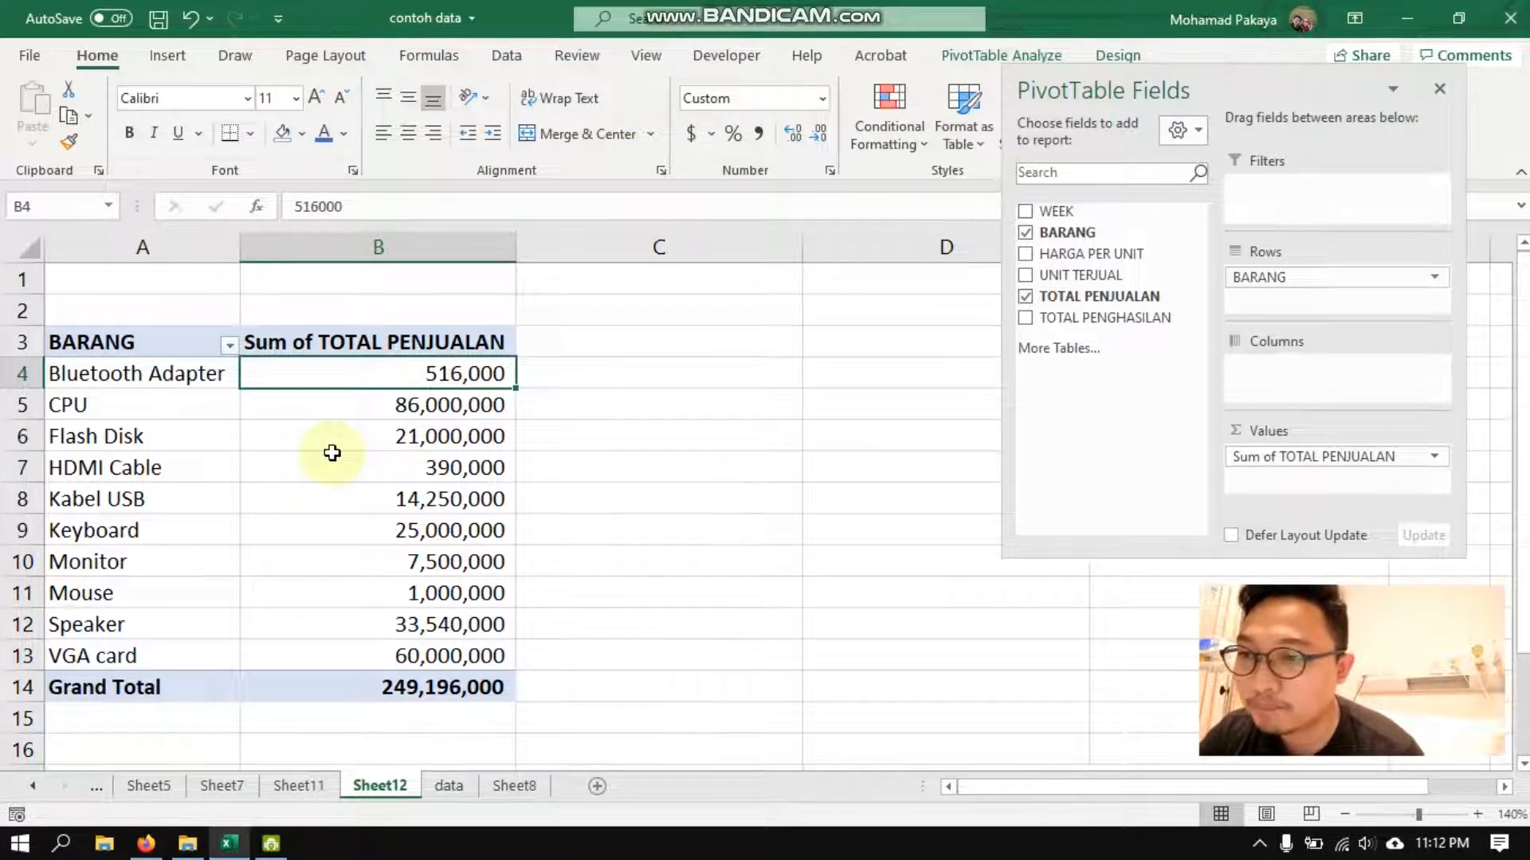
pyautogui.press('Down')
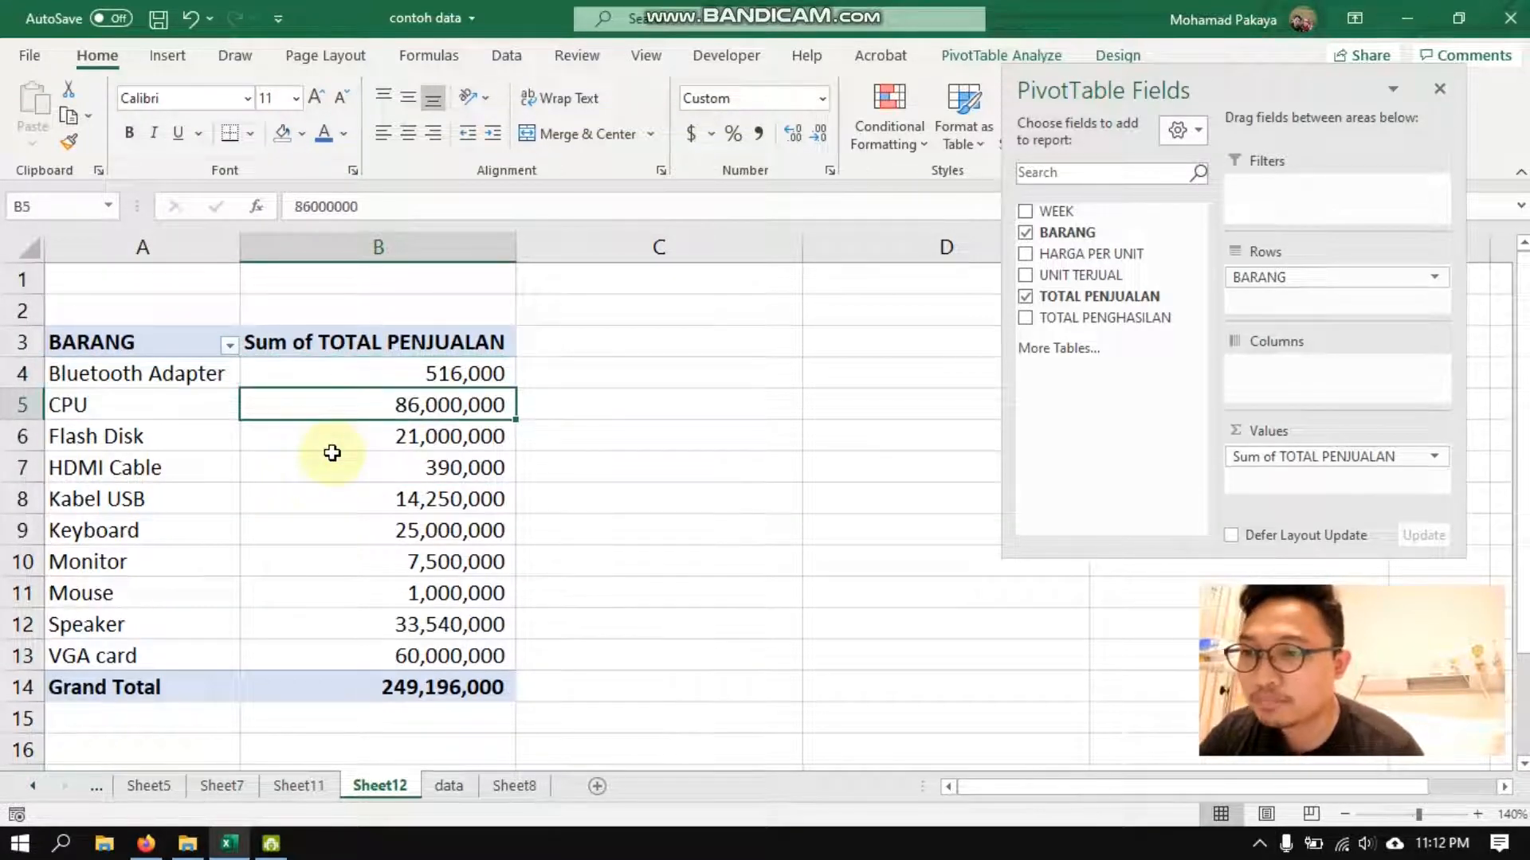
pyautogui.click(385, 371)
pyautogui.moveTo(438, 695)
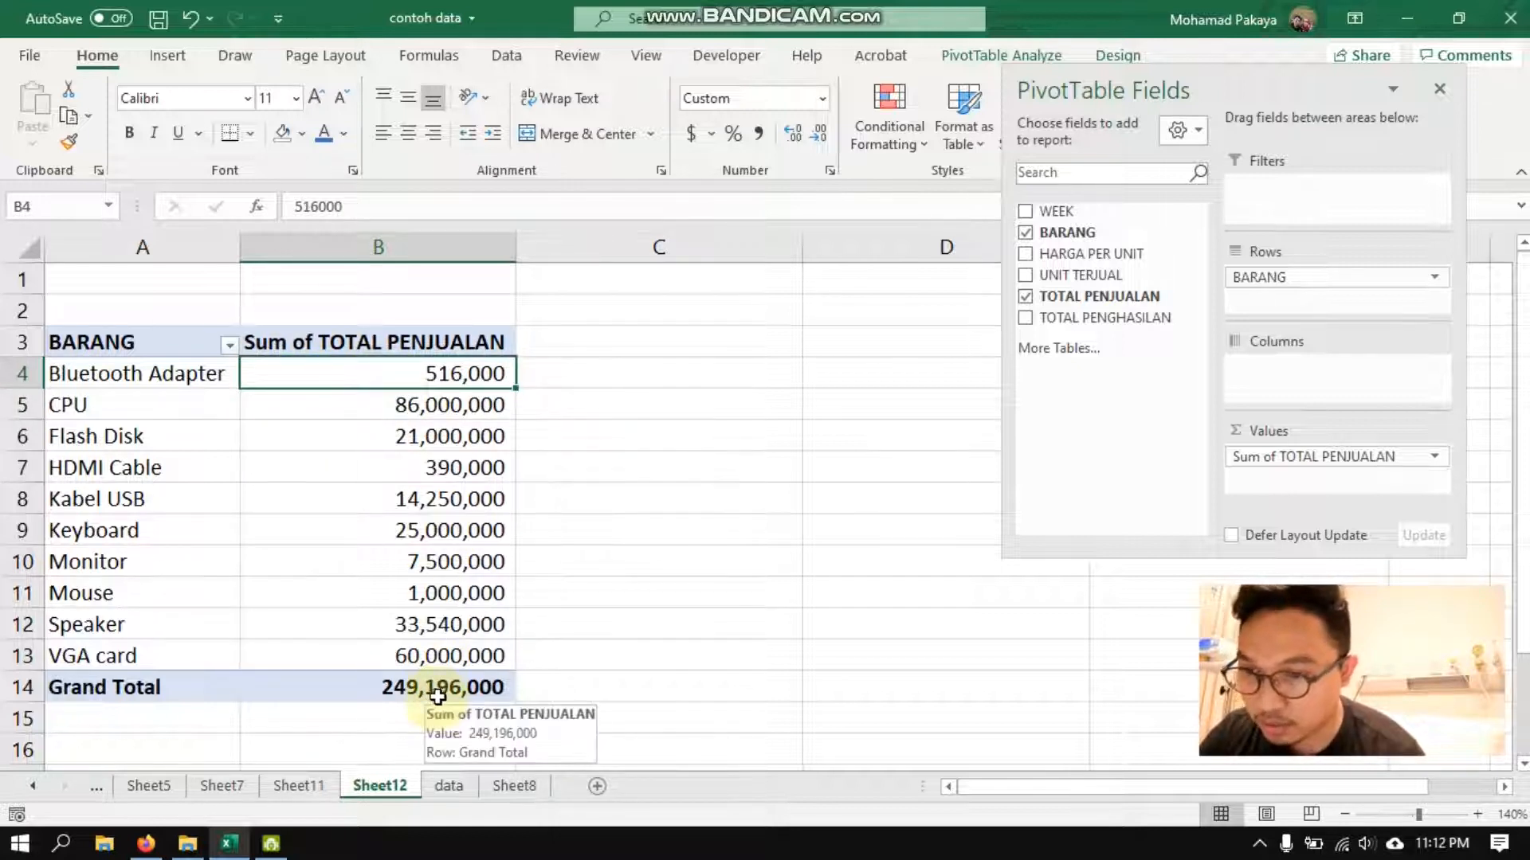
# - Filter the PivotTable's BARANG field to only CPU and Flash Disk
pyautogui.click(228, 349)
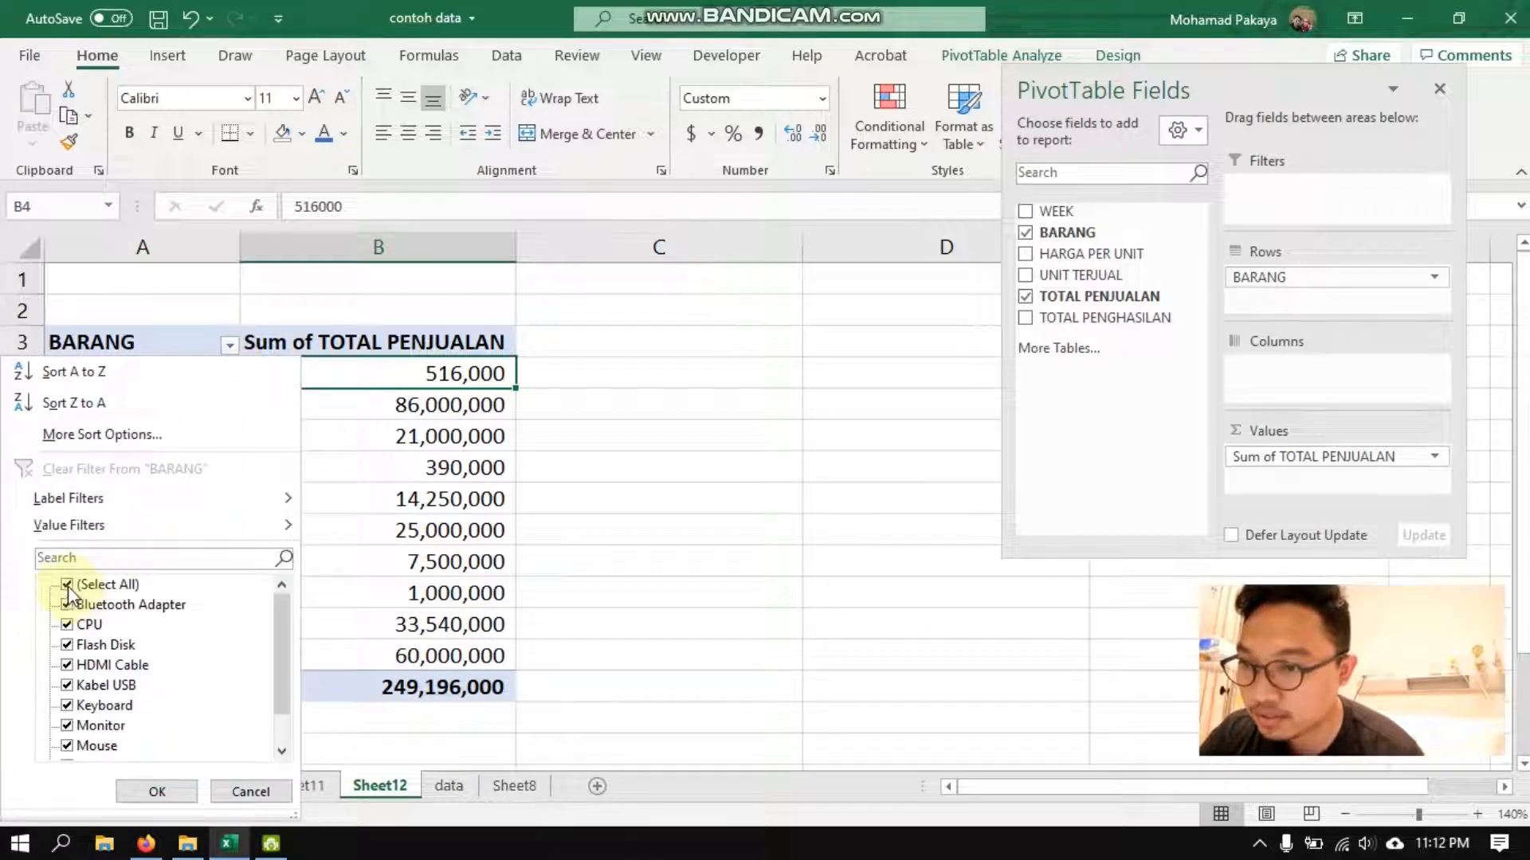
pyautogui.click(67, 587)
pyautogui.click(66, 625)
pyautogui.click(67, 645)
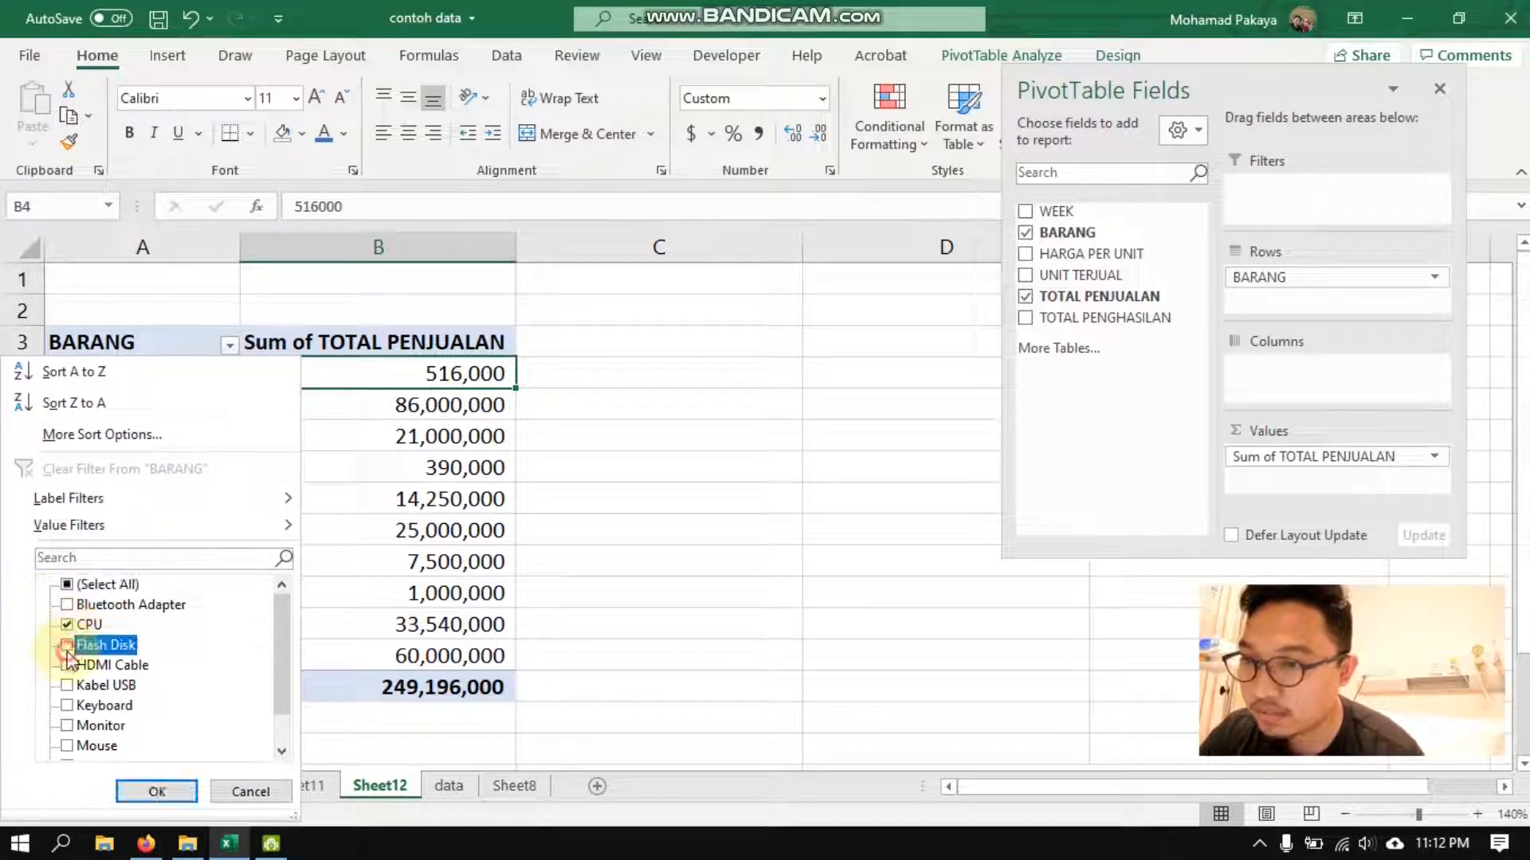
pyautogui.click(157, 791)
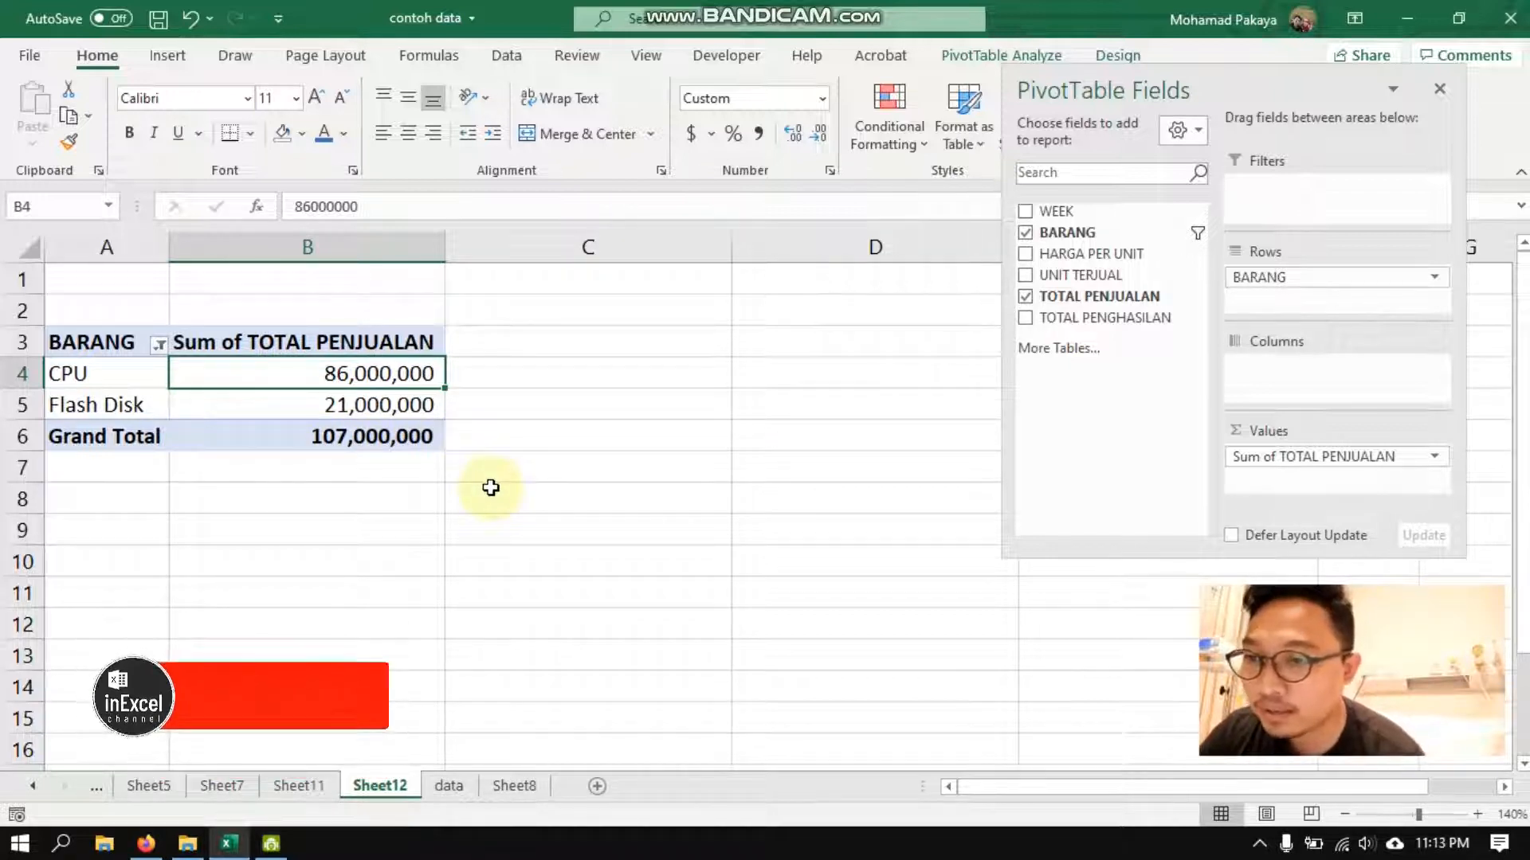
# - Clear the BARANG filter to compare the grand total, and undo the clearing
pyautogui.click(159, 344)
pyautogui.click(154, 469)
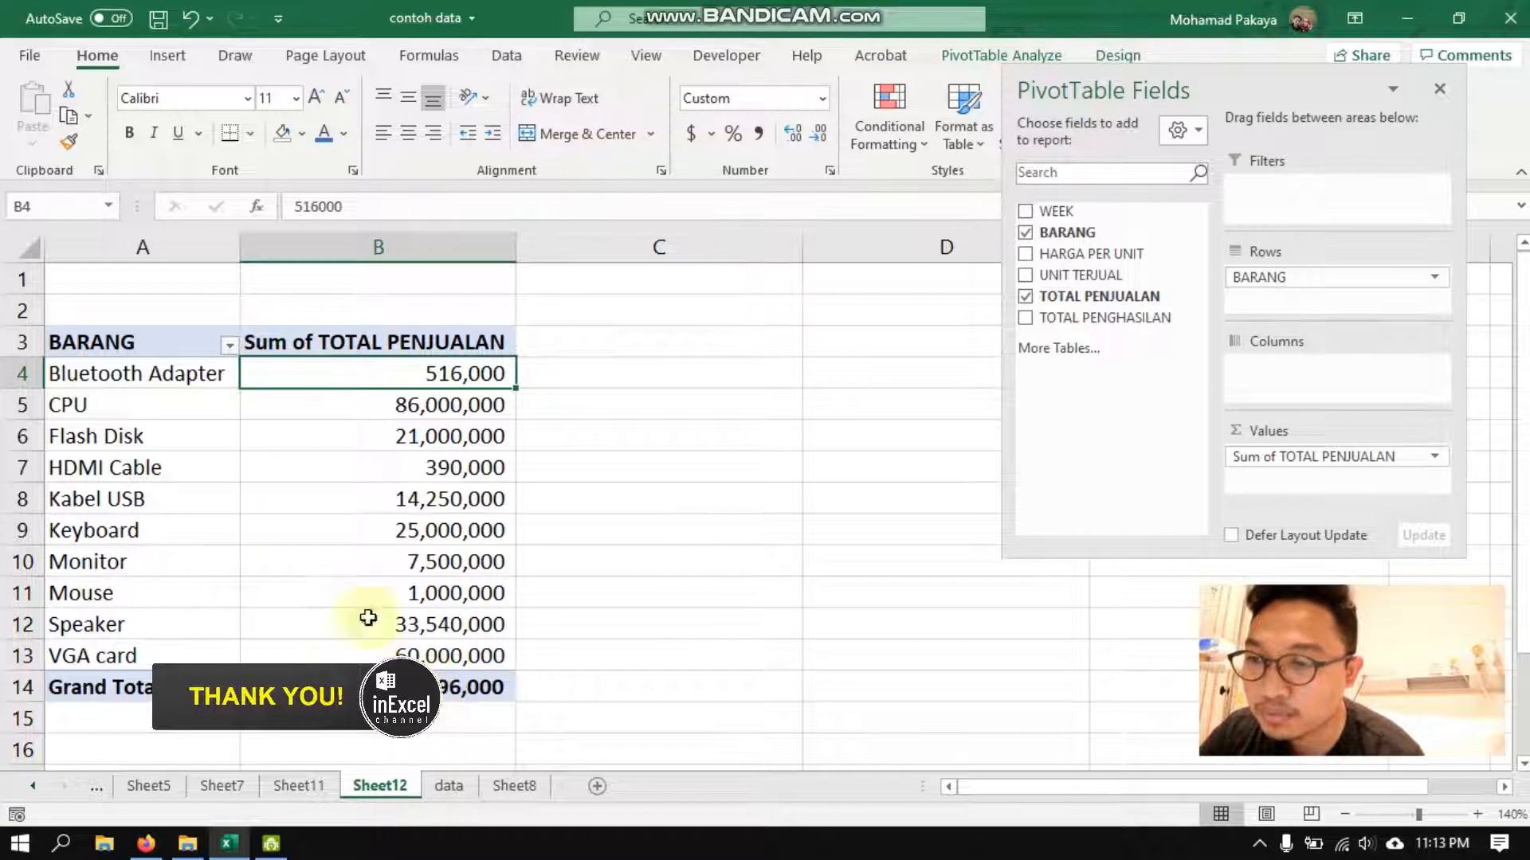
pyautogui.hotkey('ctrl', 'z')
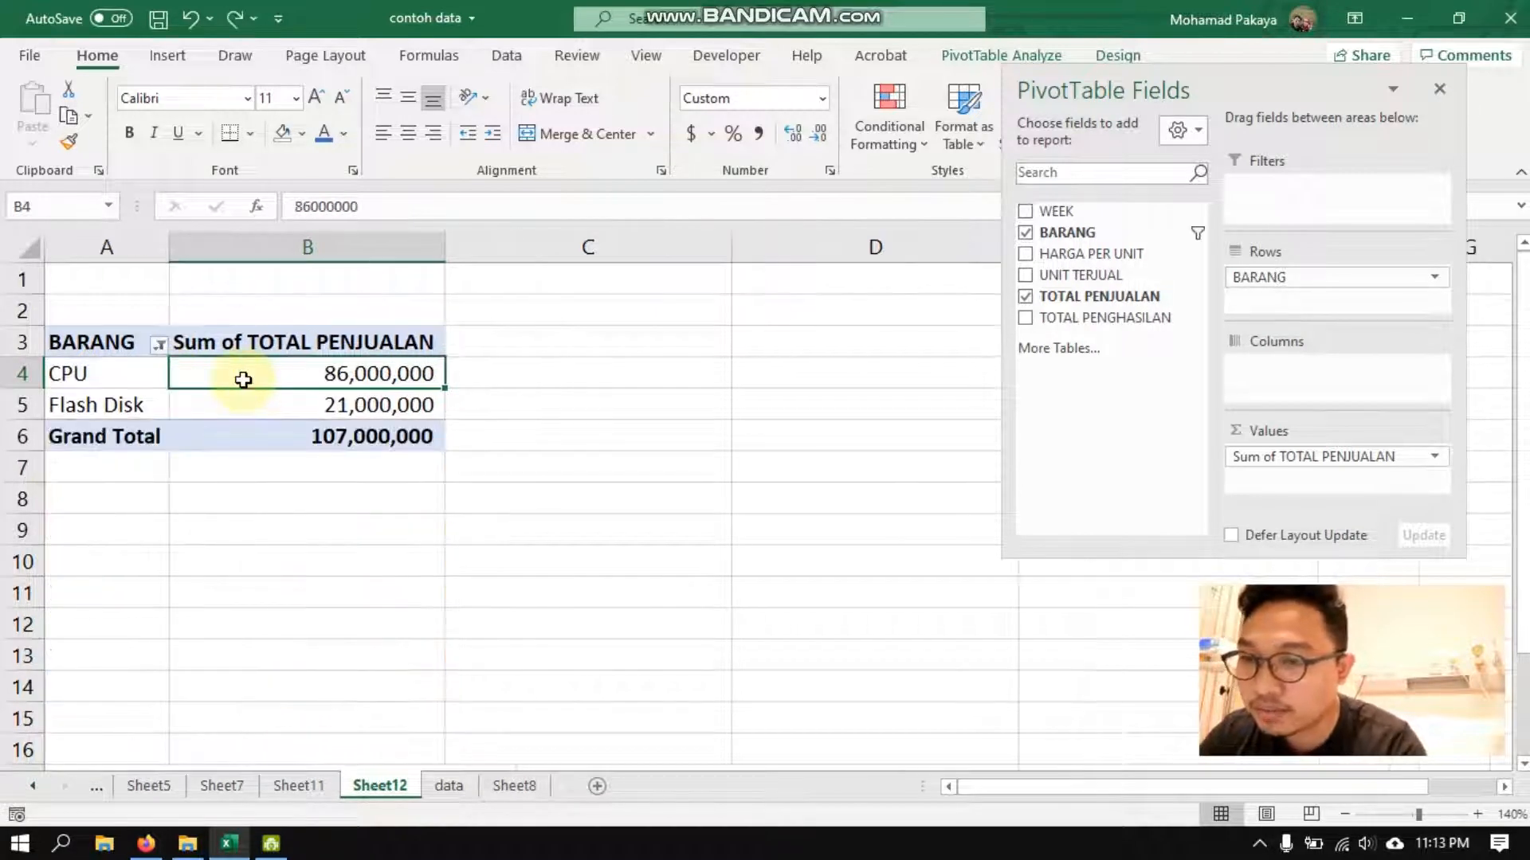
pyautogui.moveTo(338, 446)
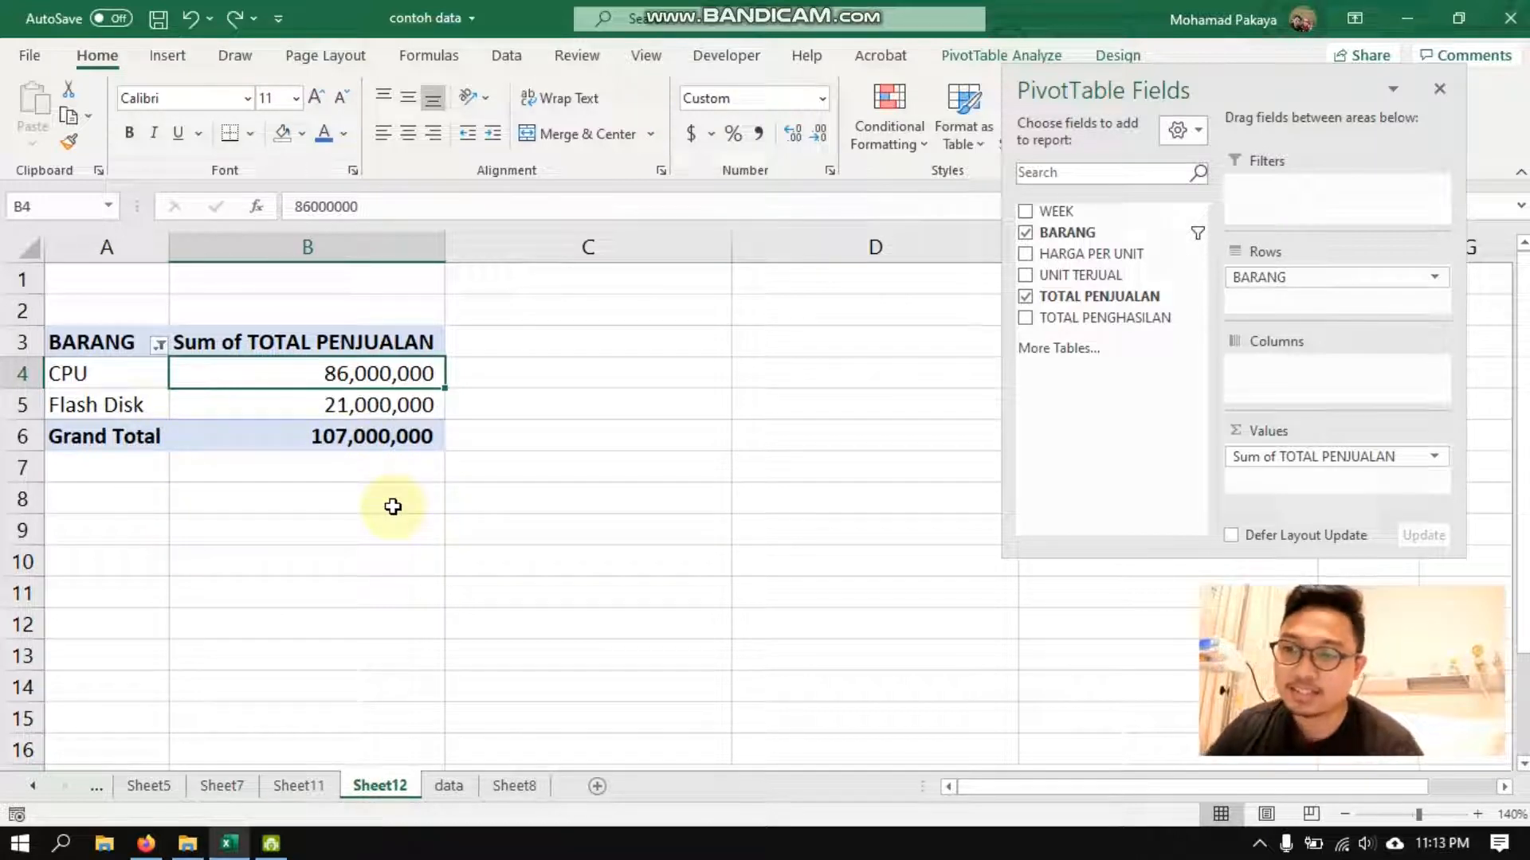
# - Create a PivotTable on a new worksheet from range A1:E11 of the data sheet, adding the data to the Data Model
pyautogui.click(448, 785)
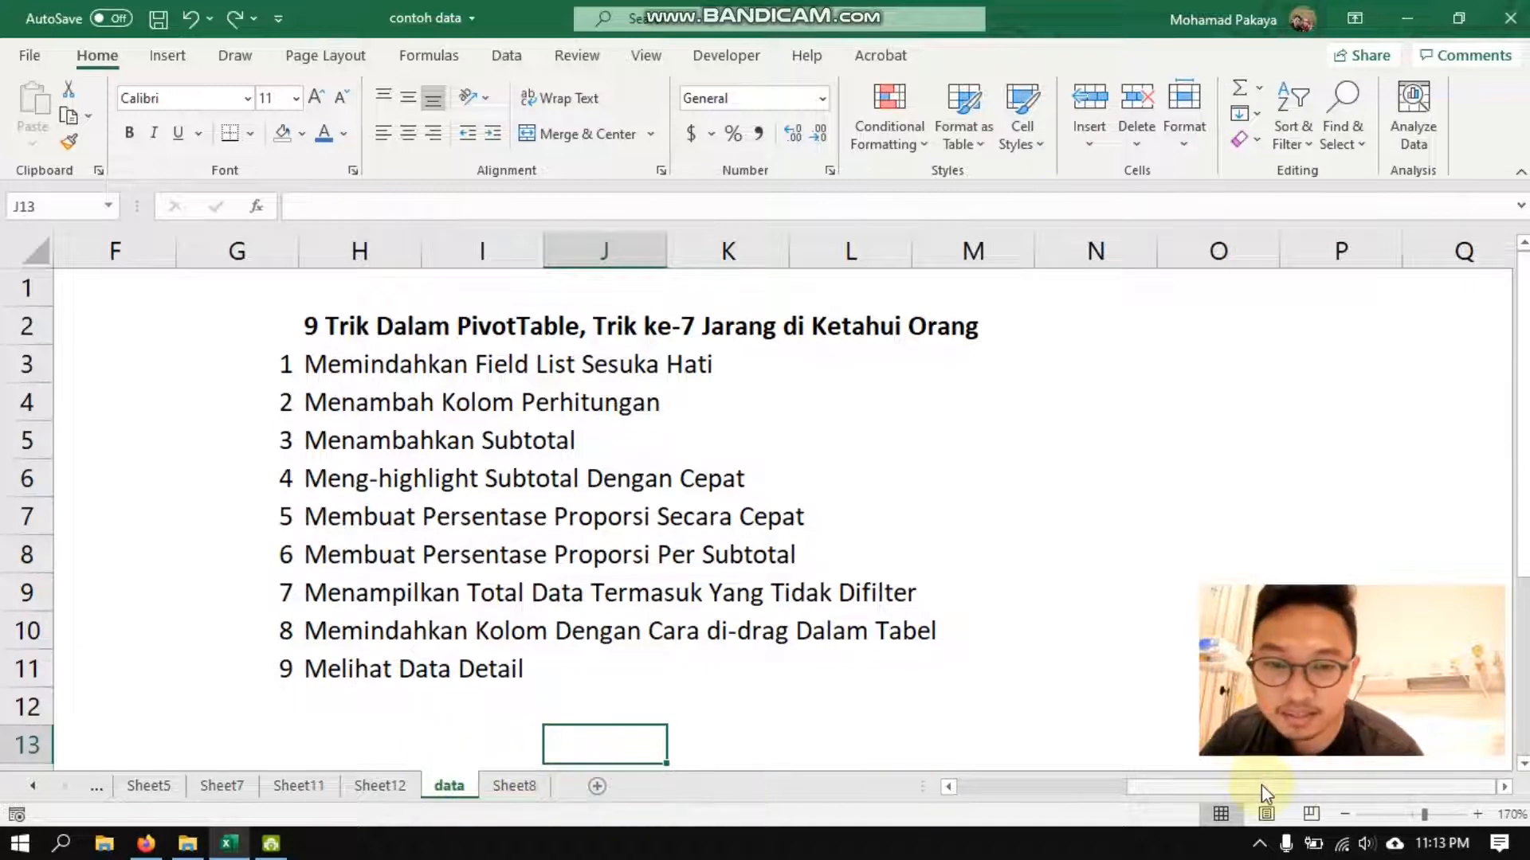
pyautogui.moveTo(1260, 787); pyautogui.dragTo(1045, 786)
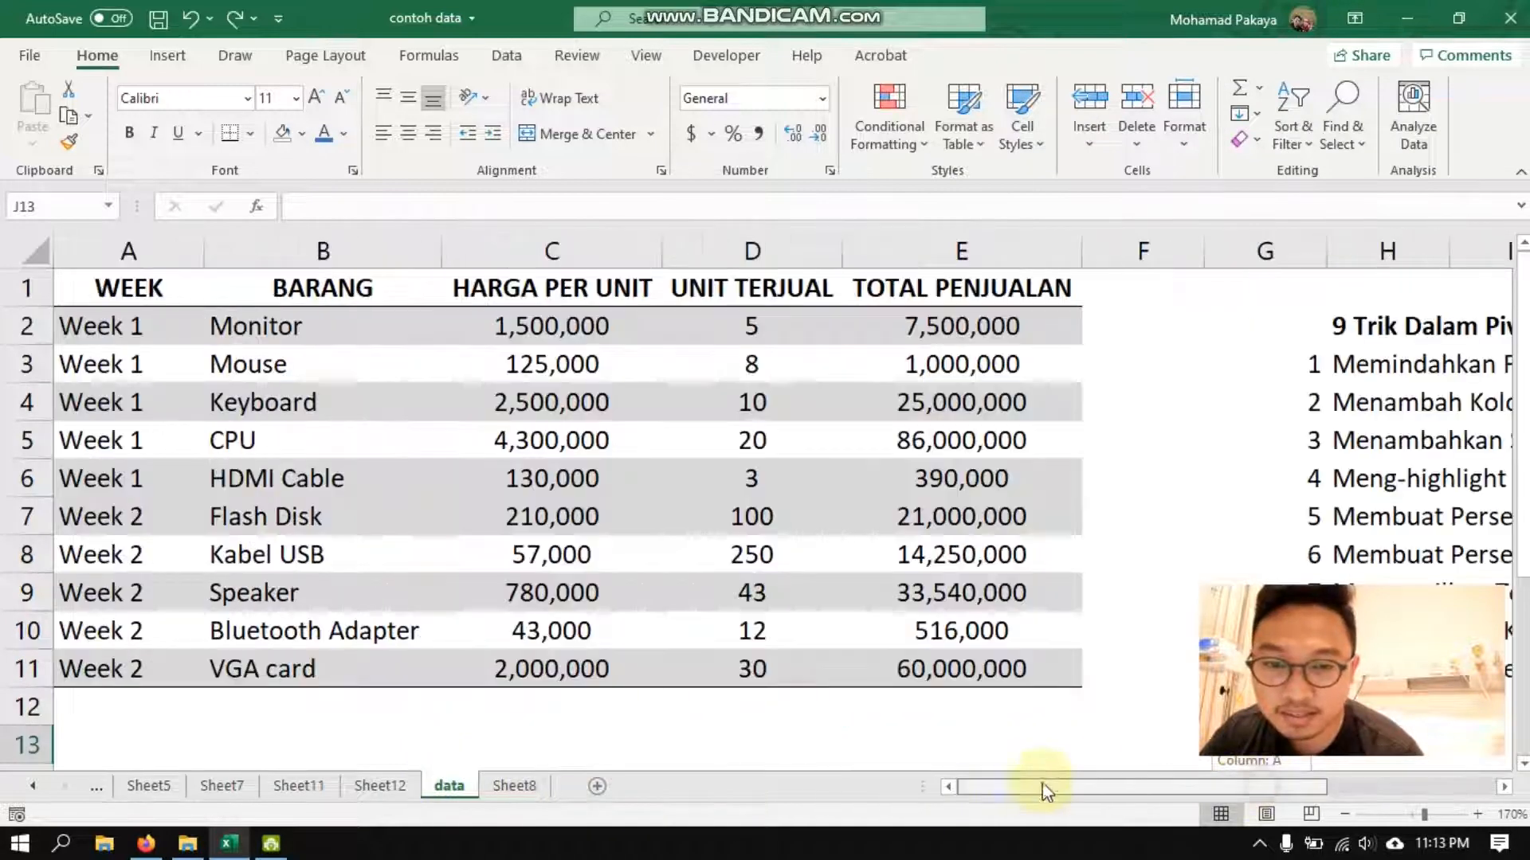
pyautogui.click(133, 286)
pyautogui.hotkey('shift', 'Right')
pyautogui.hotkey('shift', 'Right')
pyautogui.hotkey('shift', 'Right')
pyautogui.hotkey('shift', 'Right')
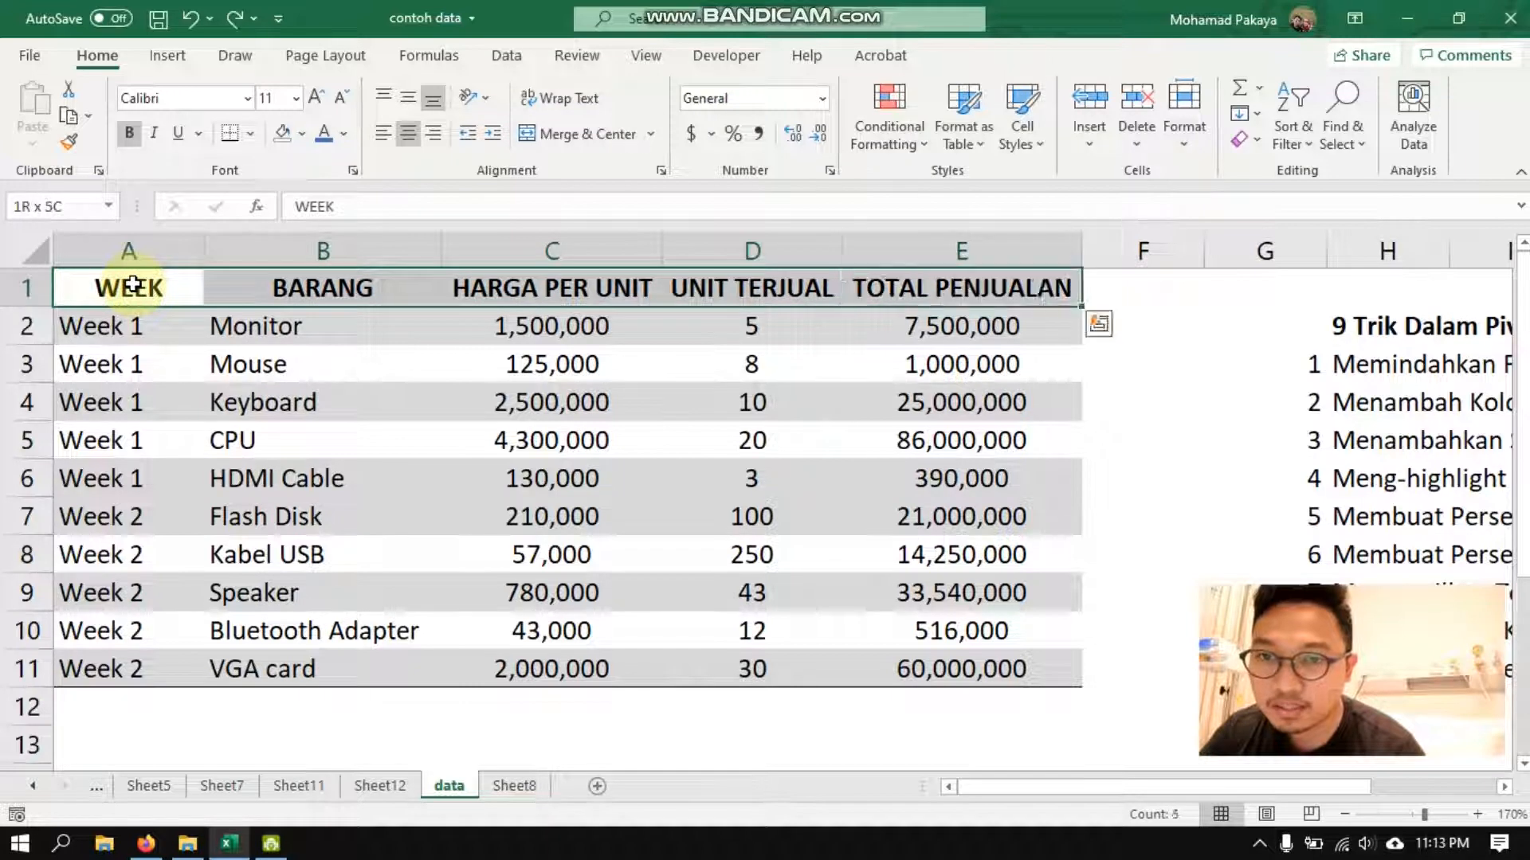
pyautogui.hotkey('shift', 'Down')
pyautogui.hotkey('shift', 'Down')
pyautogui.hotkey('shift', 'Down')
pyautogui.hotkey('shift', 'Down')
pyautogui.hotkey('shift', 'Down')
pyautogui.hotkey('shift', 'Down')
pyautogui.hotkey('shift', 'Down')
pyautogui.hotkey('shift', 'Down')
pyautogui.hotkey('shift', 'Down')
pyautogui.hotkey('shift', 'Down')
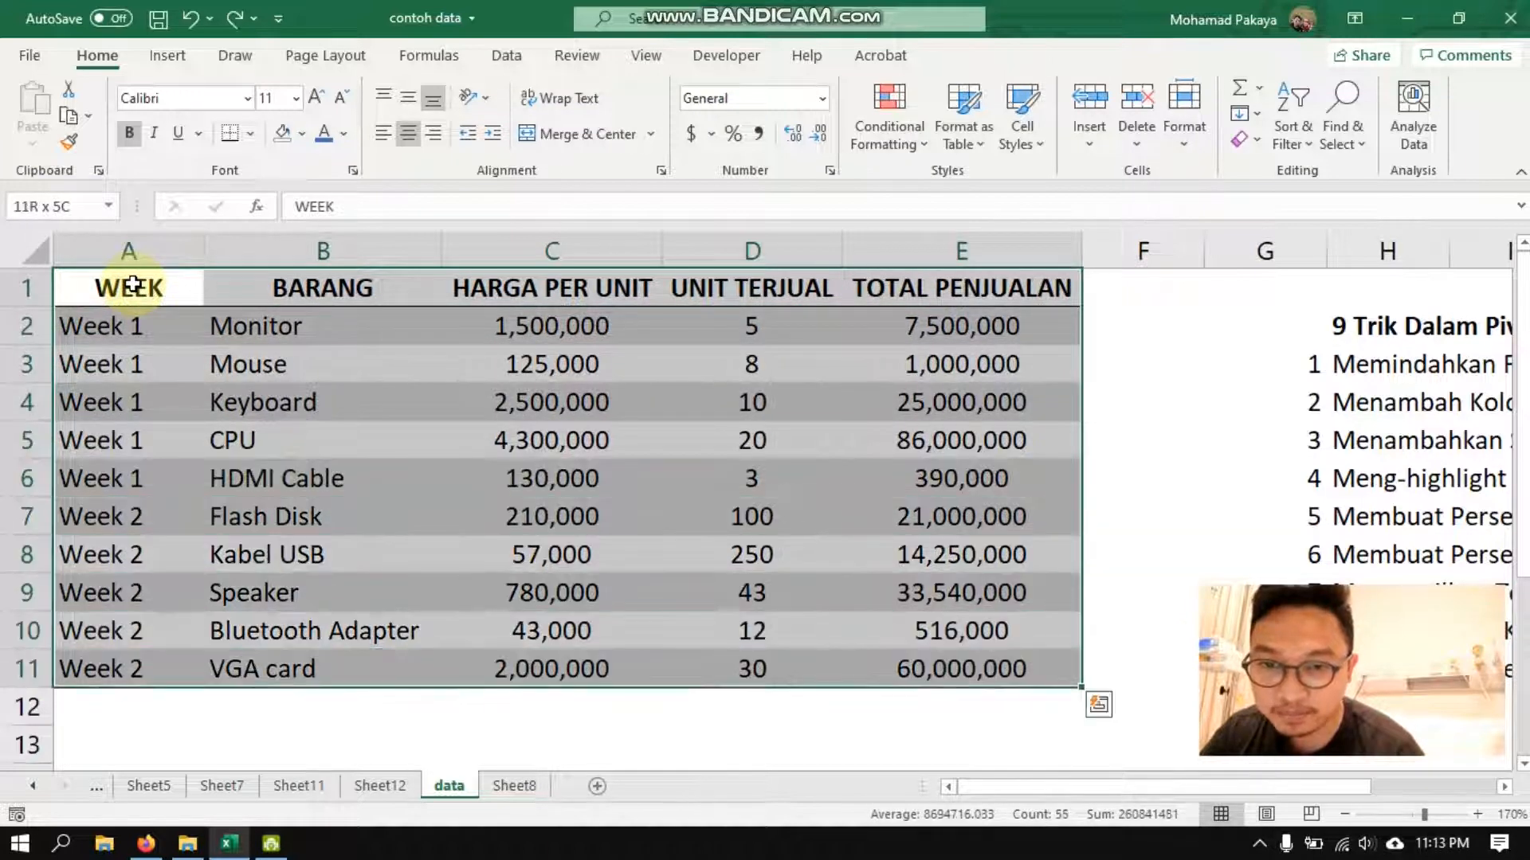
pyautogui.click(168, 60)
pyautogui.click(54, 108)
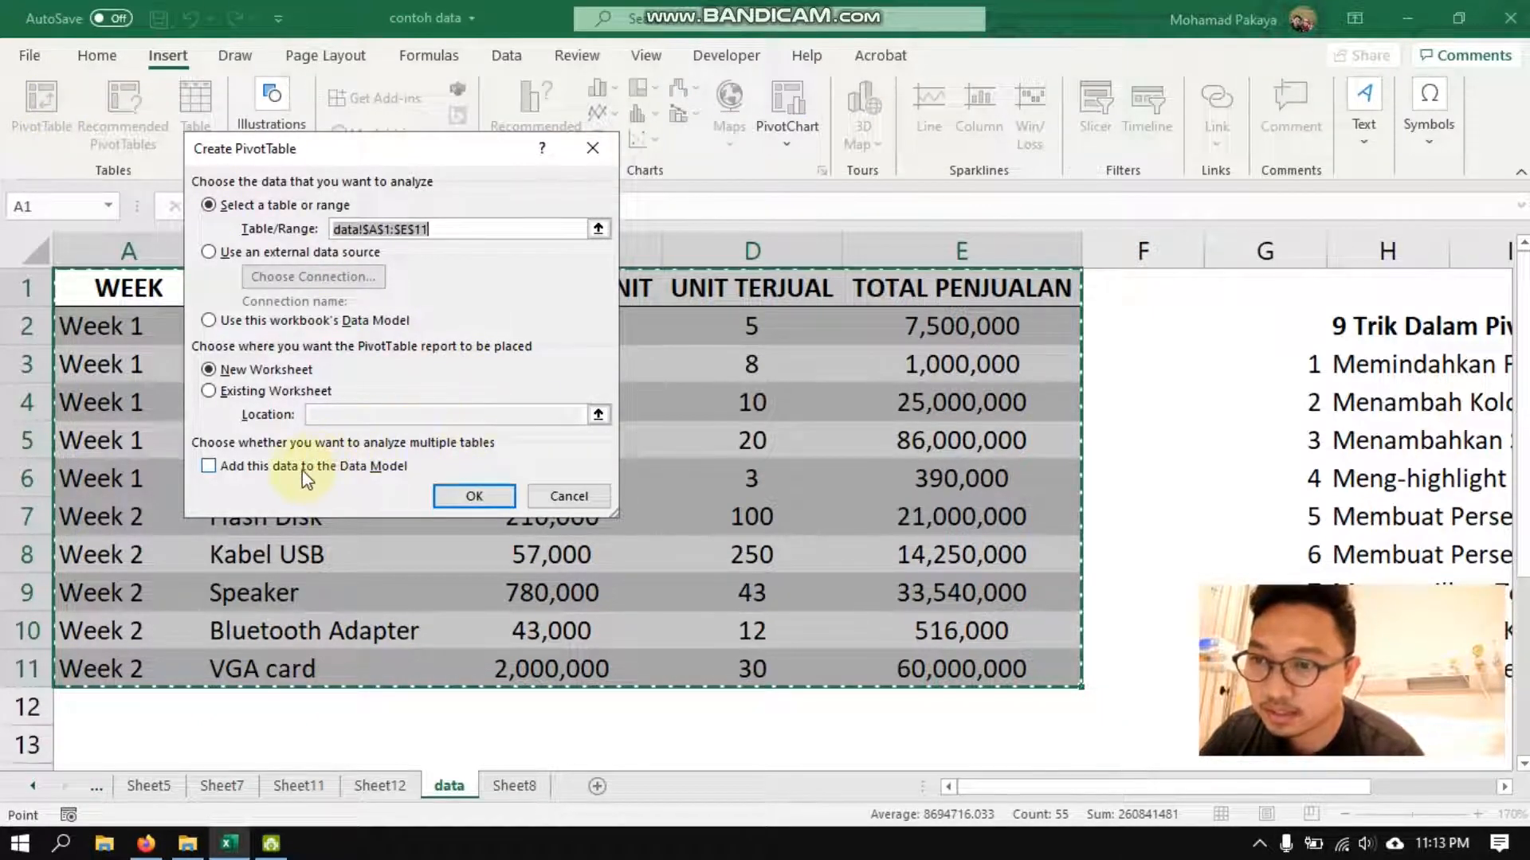
pyautogui.click(209, 467)
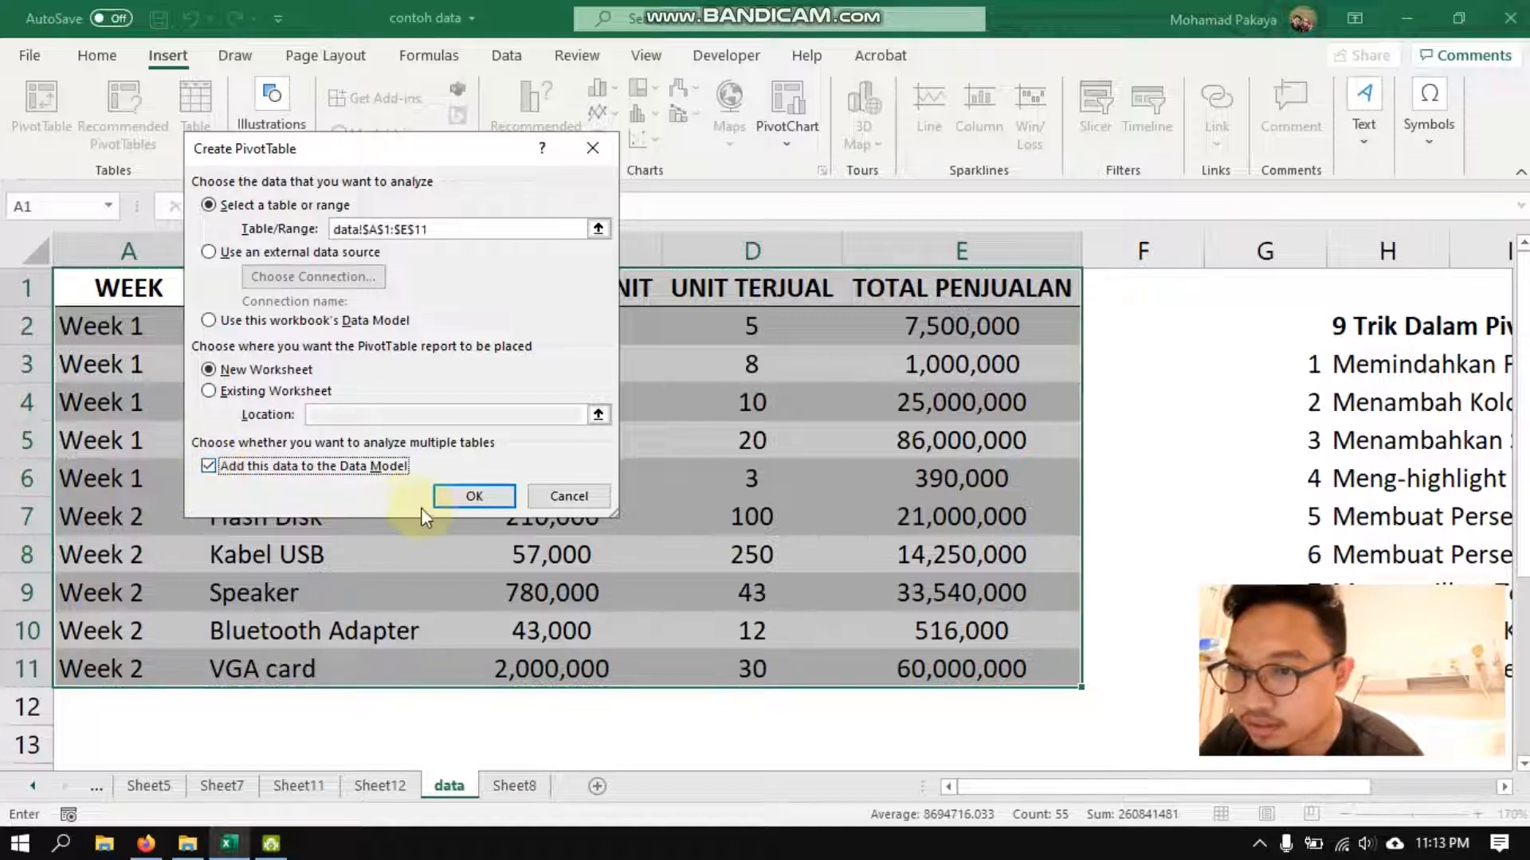
pyautogui.click(495, 497)
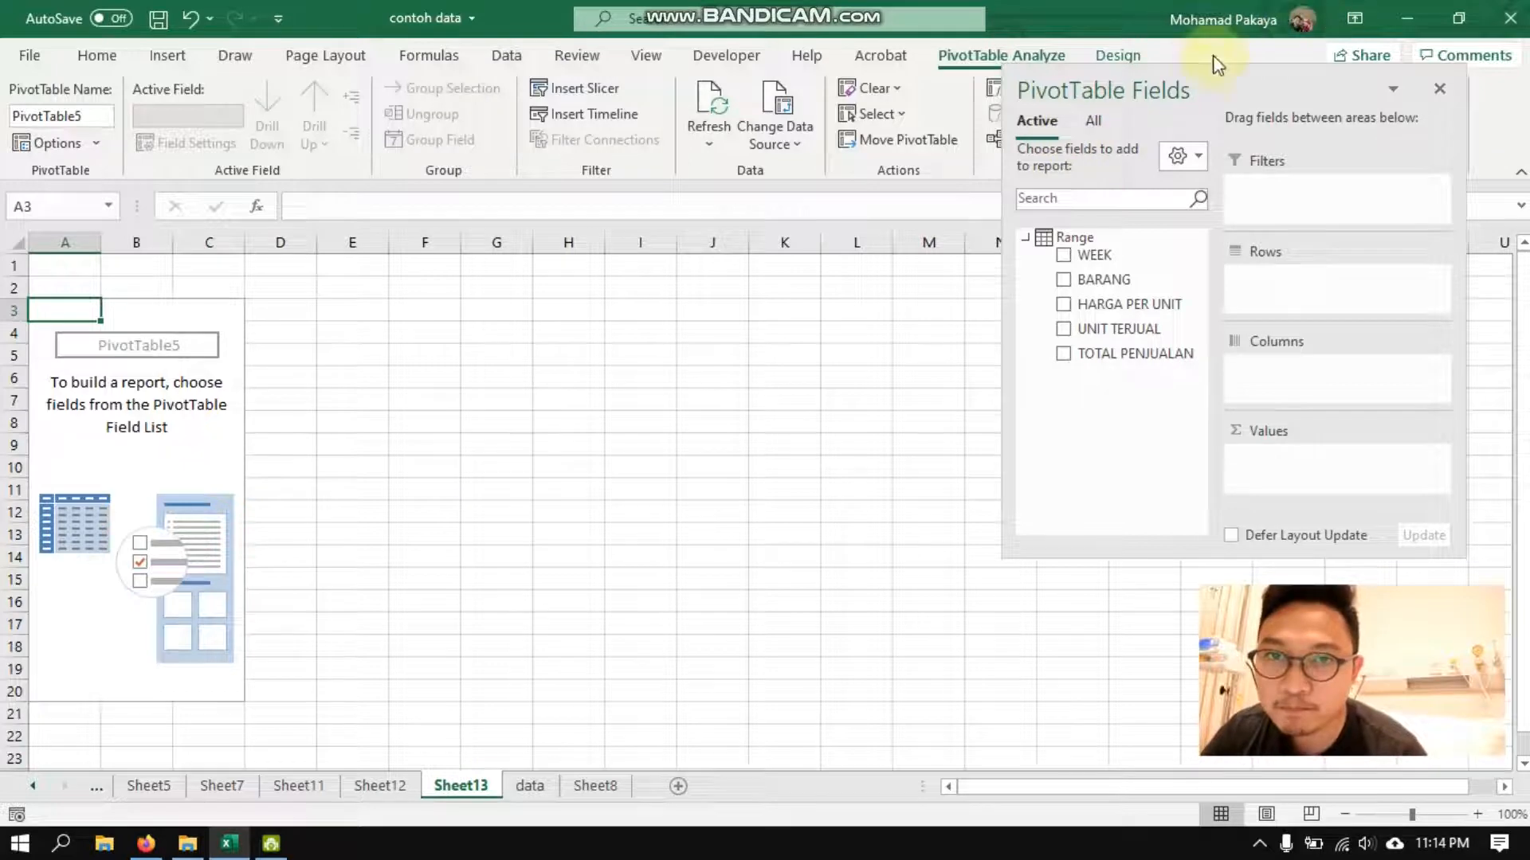
# - Add BARANG to the rows and TOTAL PENJUALAN to the values of the new PivotTable on Sheet13
pyautogui.moveTo(1199, 83); pyautogui.dragTo(835, 263)
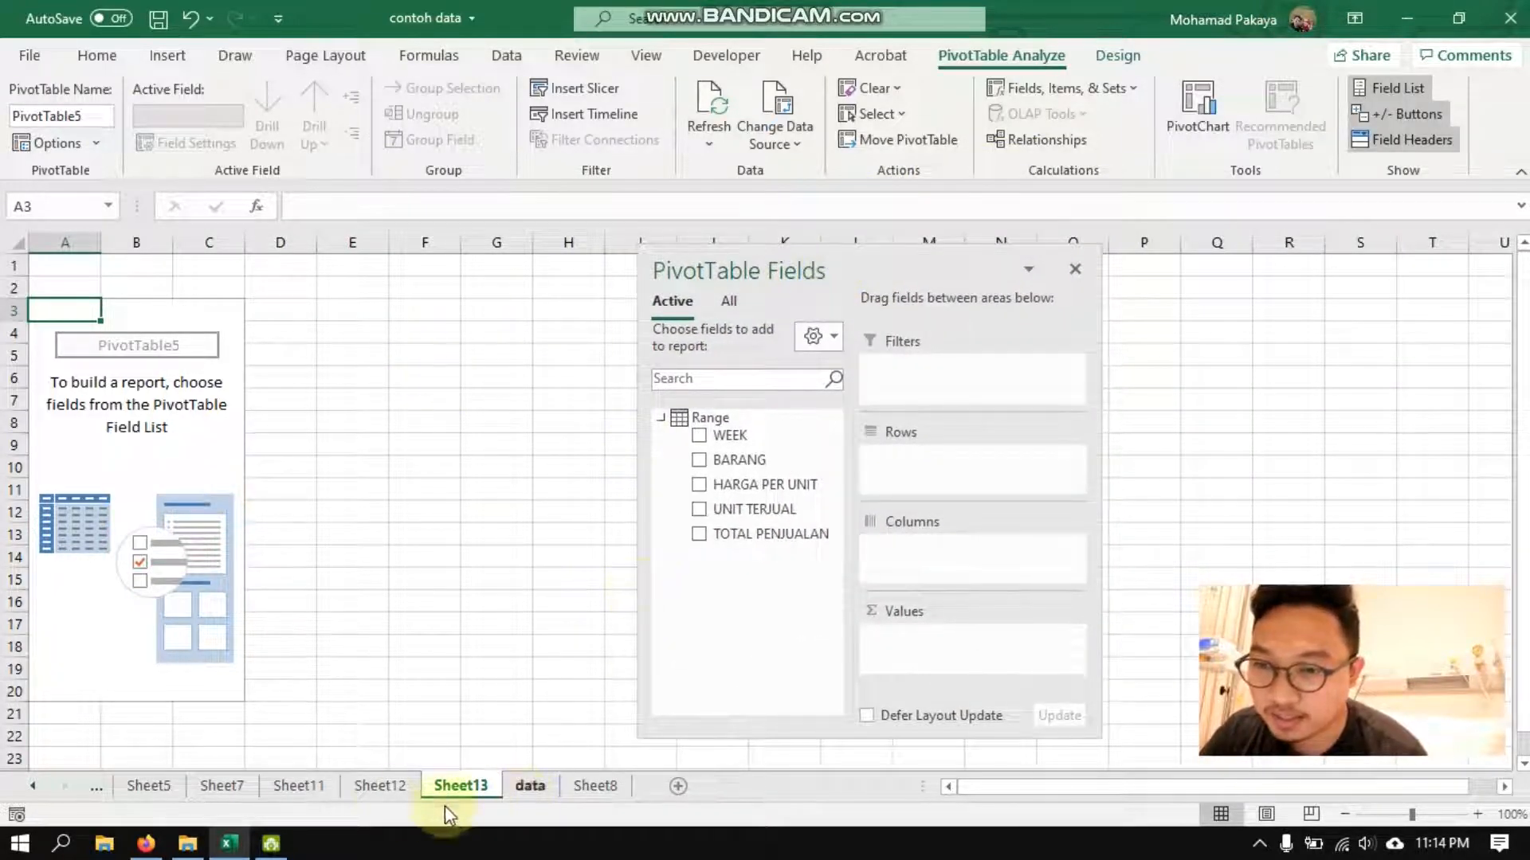
pyautogui.click(384, 793)
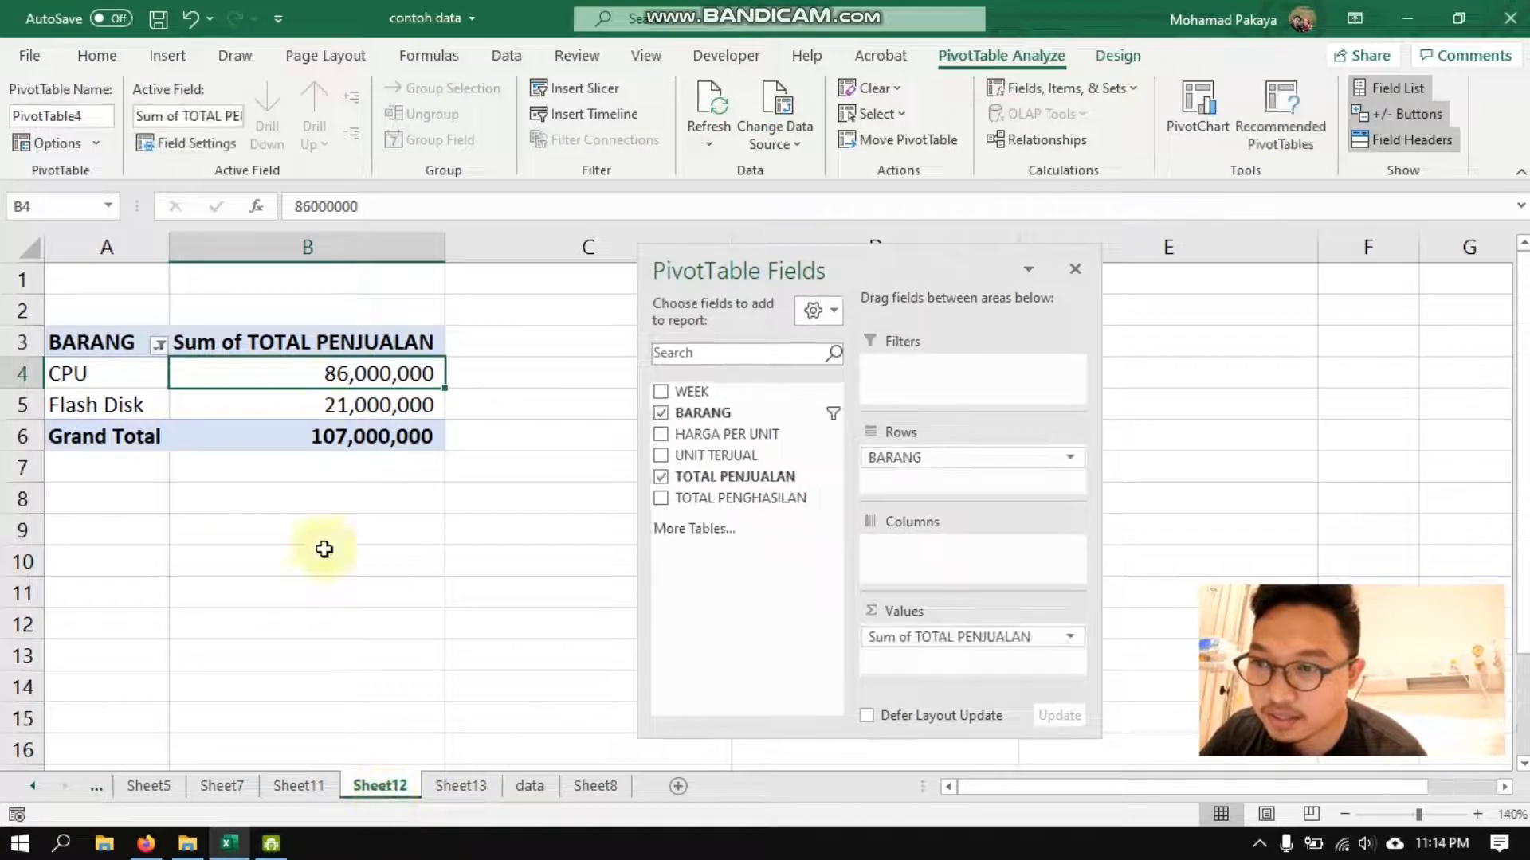
pyautogui.click(455, 788)
pyautogui.moveTo(727, 459); pyautogui.dragTo(948, 488)
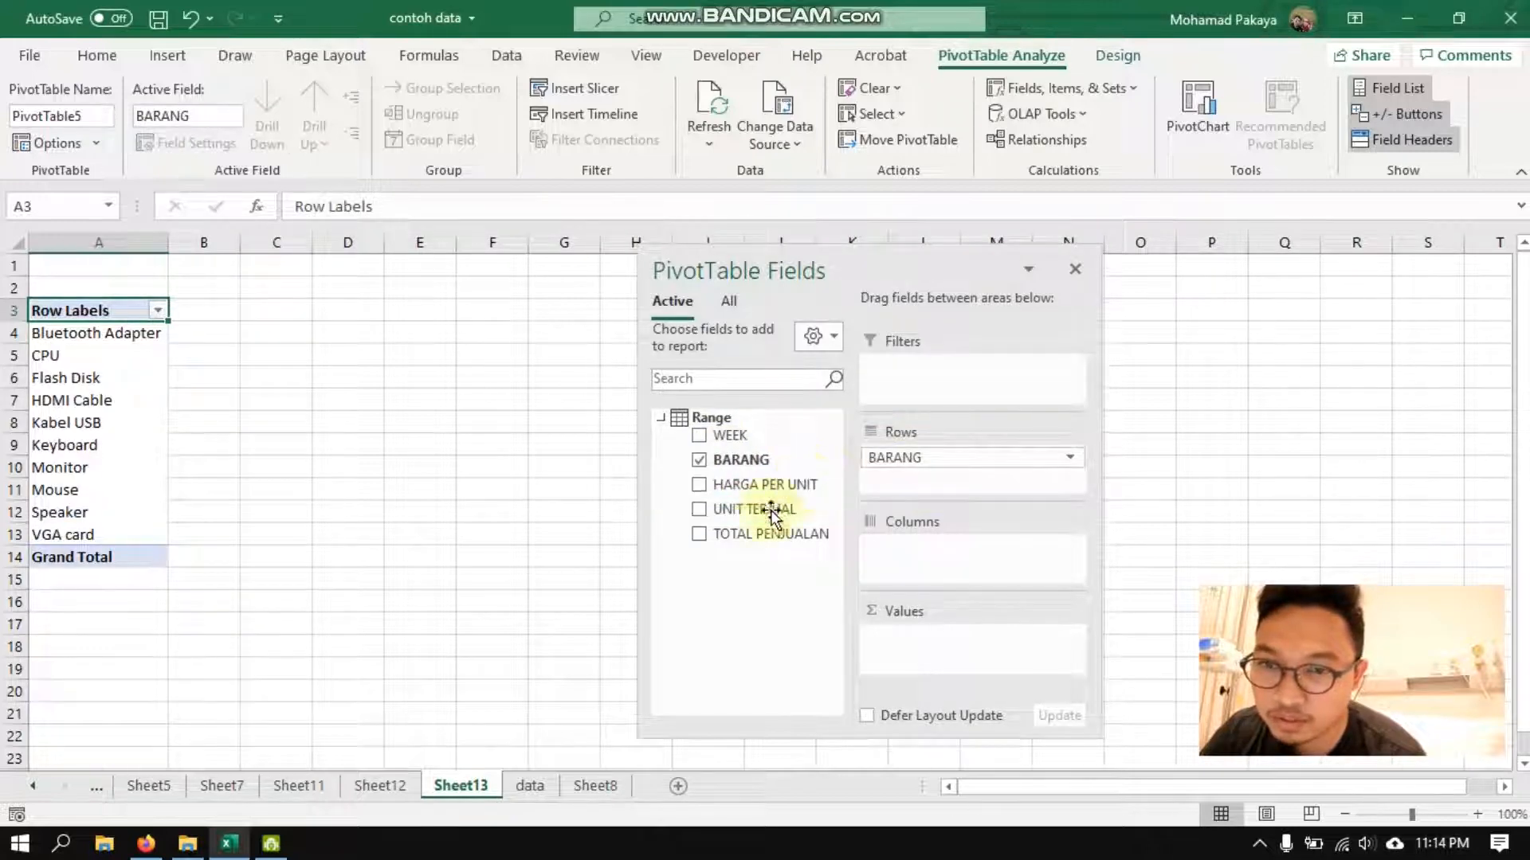
pyautogui.moveTo(765, 532); pyautogui.dragTo(934, 656)
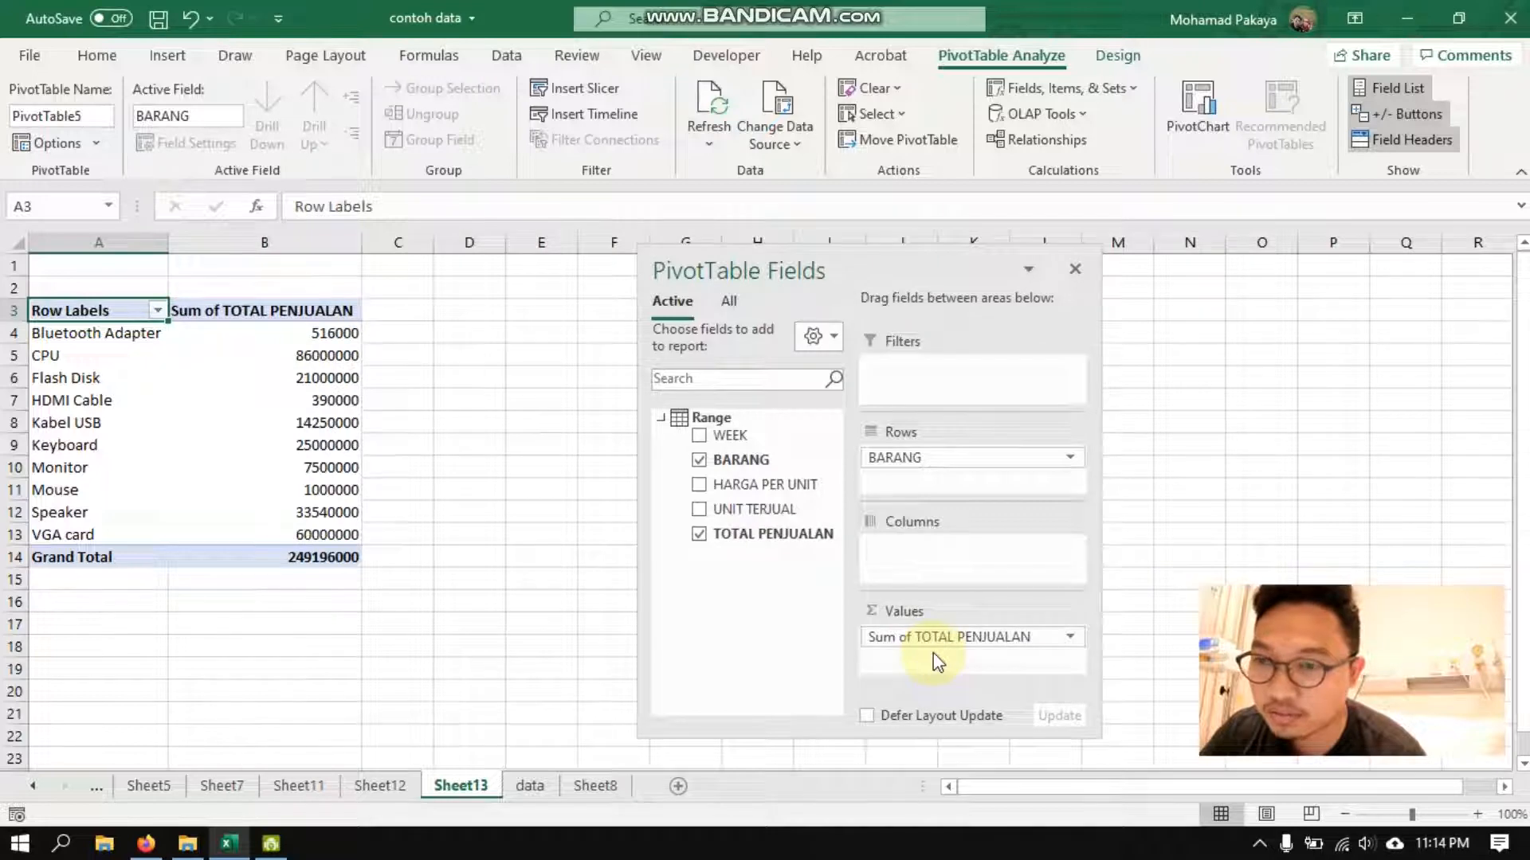
# - Format column B of the new PivotTable on Sheet13 with comma-style thousands separators and no decimal places
pyautogui.click(1477, 814)
pyautogui.click(1477, 814)
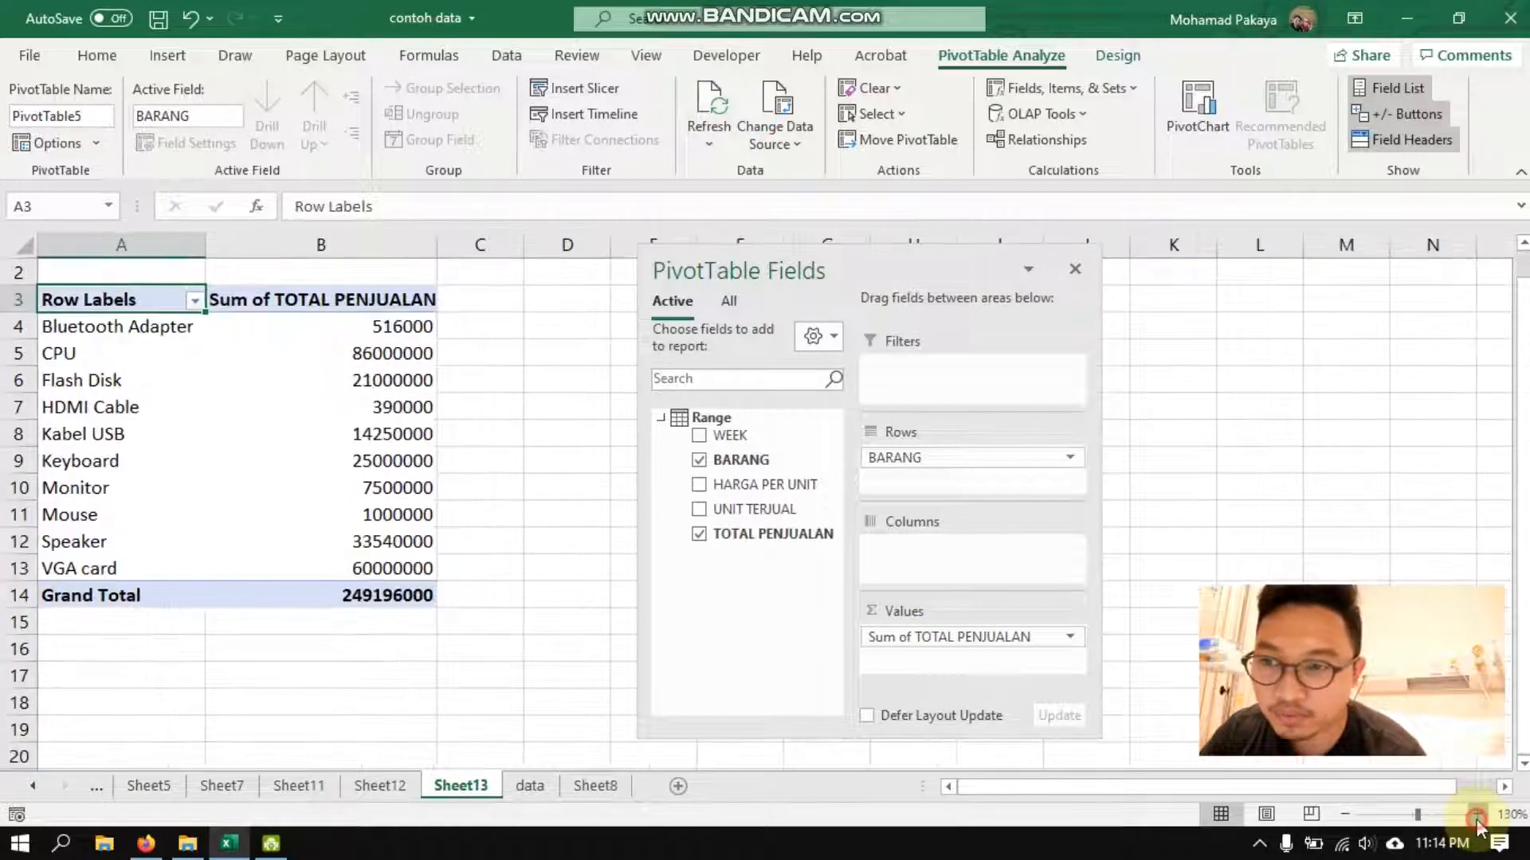
pyautogui.click(1476, 814)
pyautogui.click(1476, 814)
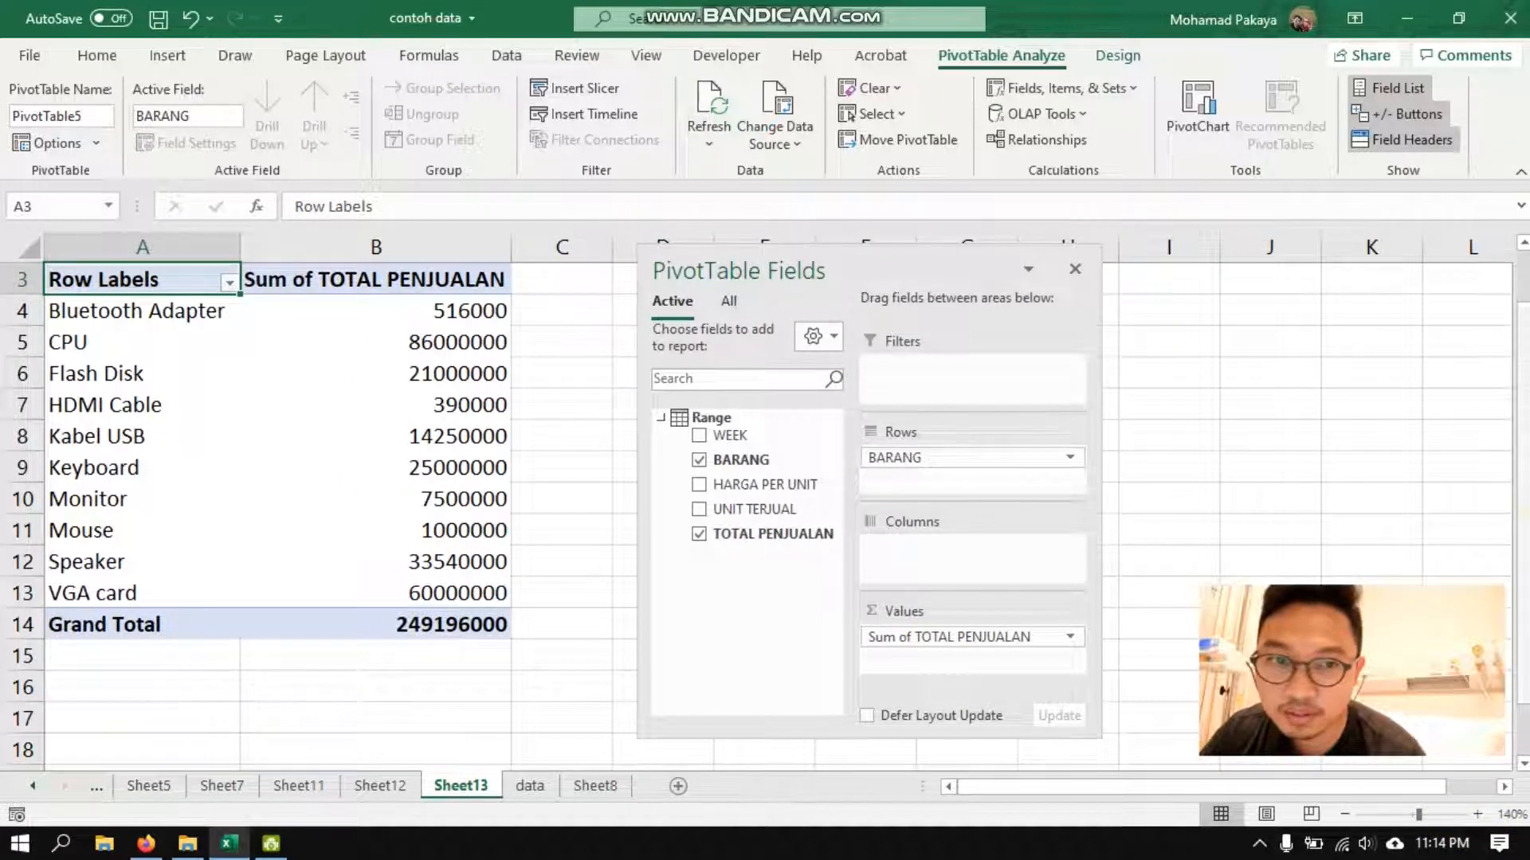
pyautogui.scroll(1, 1525, 488)
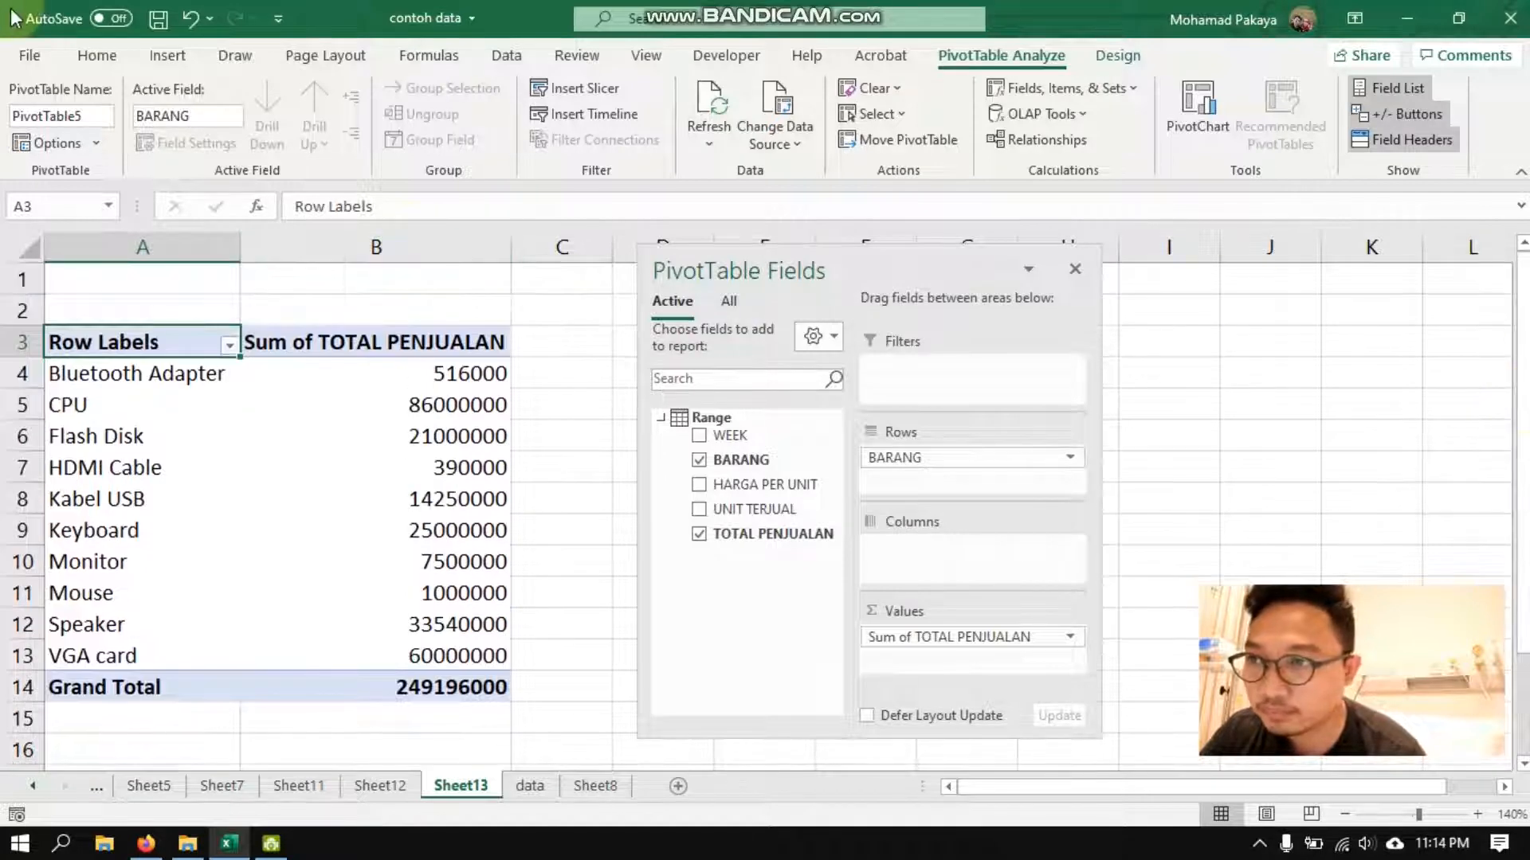
pyautogui.click(97, 55)
pyautogui.click(375, 246)
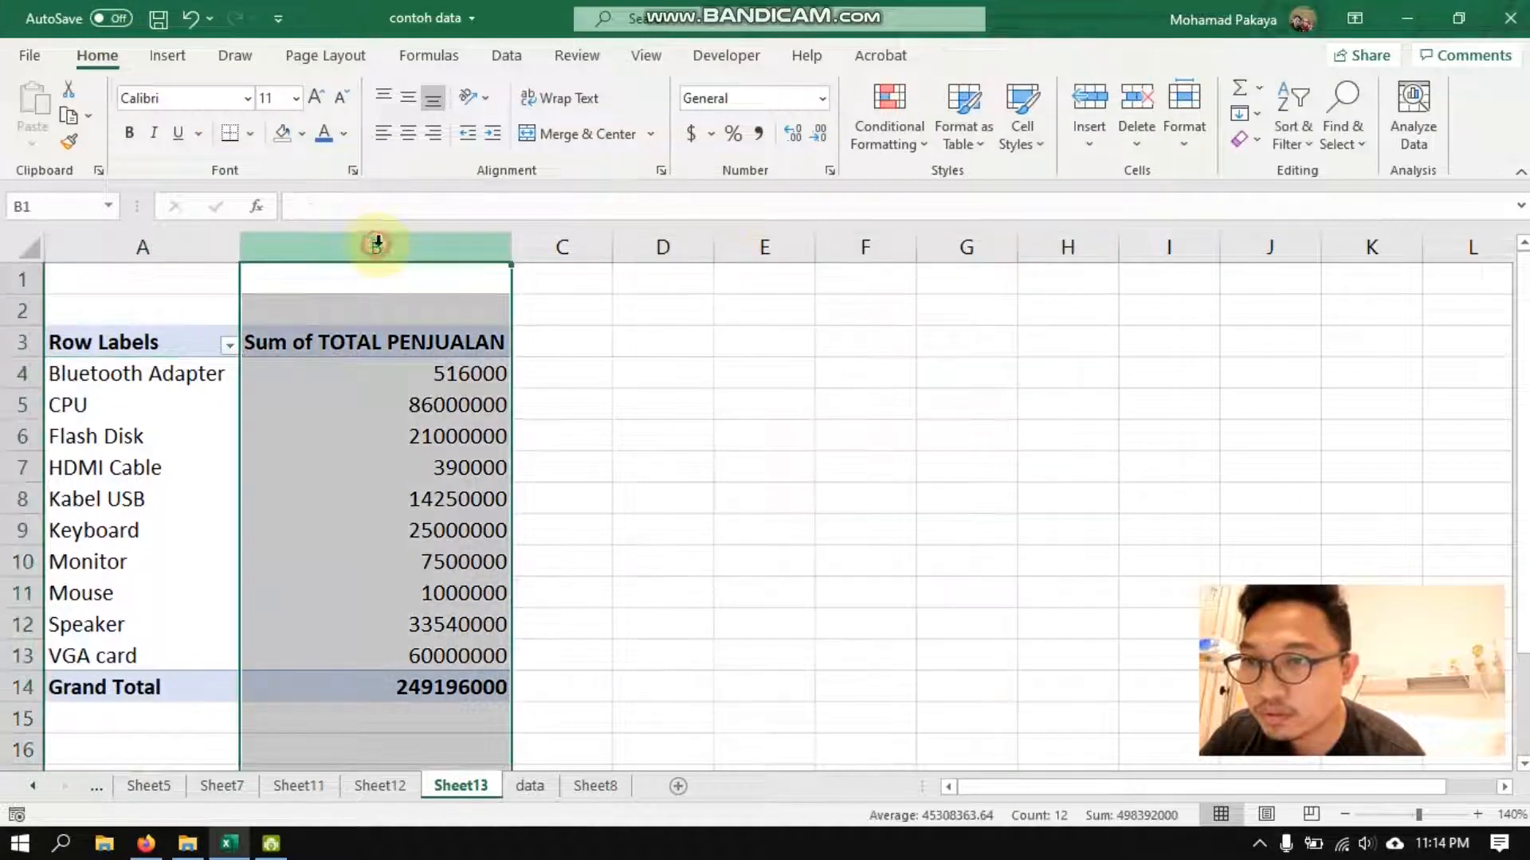
pyautogui.click(757, 133)
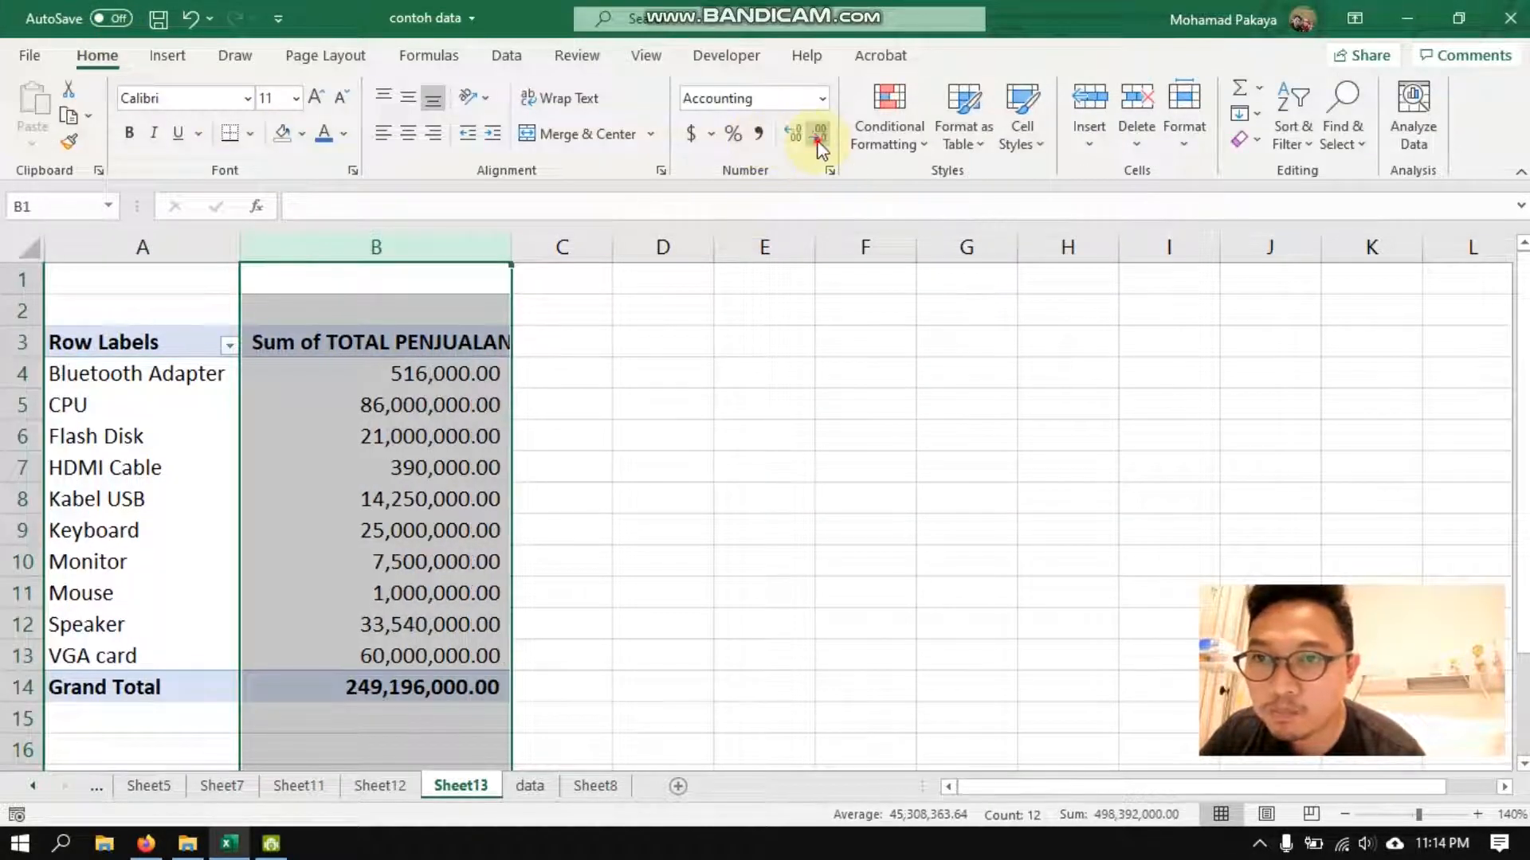
pyautogui.click(818, 135)
pyautogui.click(818, 135)
pyautogui.click(564, 522)
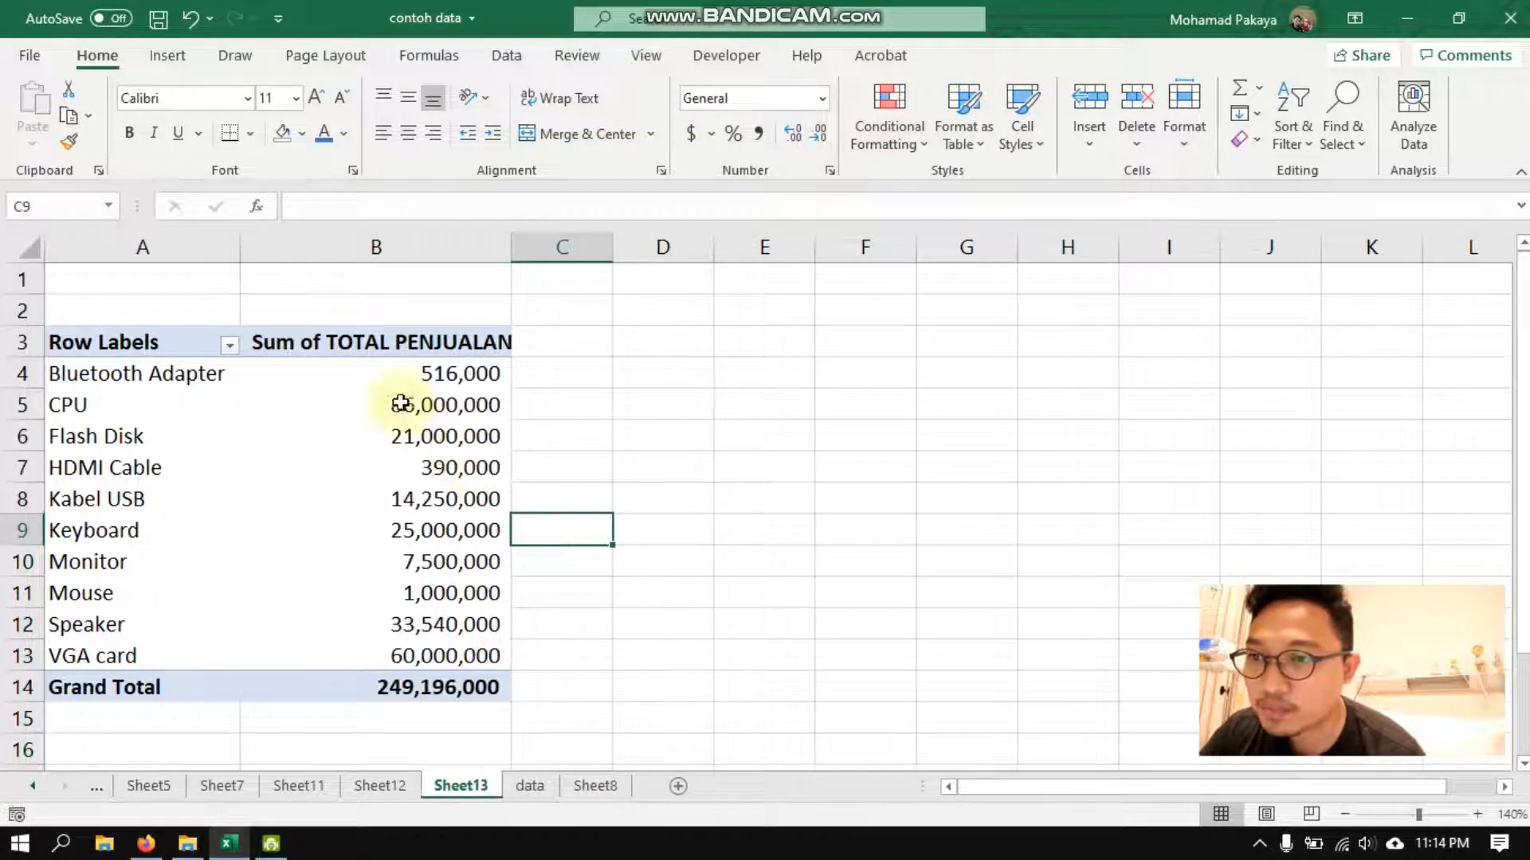
# - Filter the Sheet13 PivotTable's row labels to only CPU and Flash Disk
pyautogui.click(248, 392)
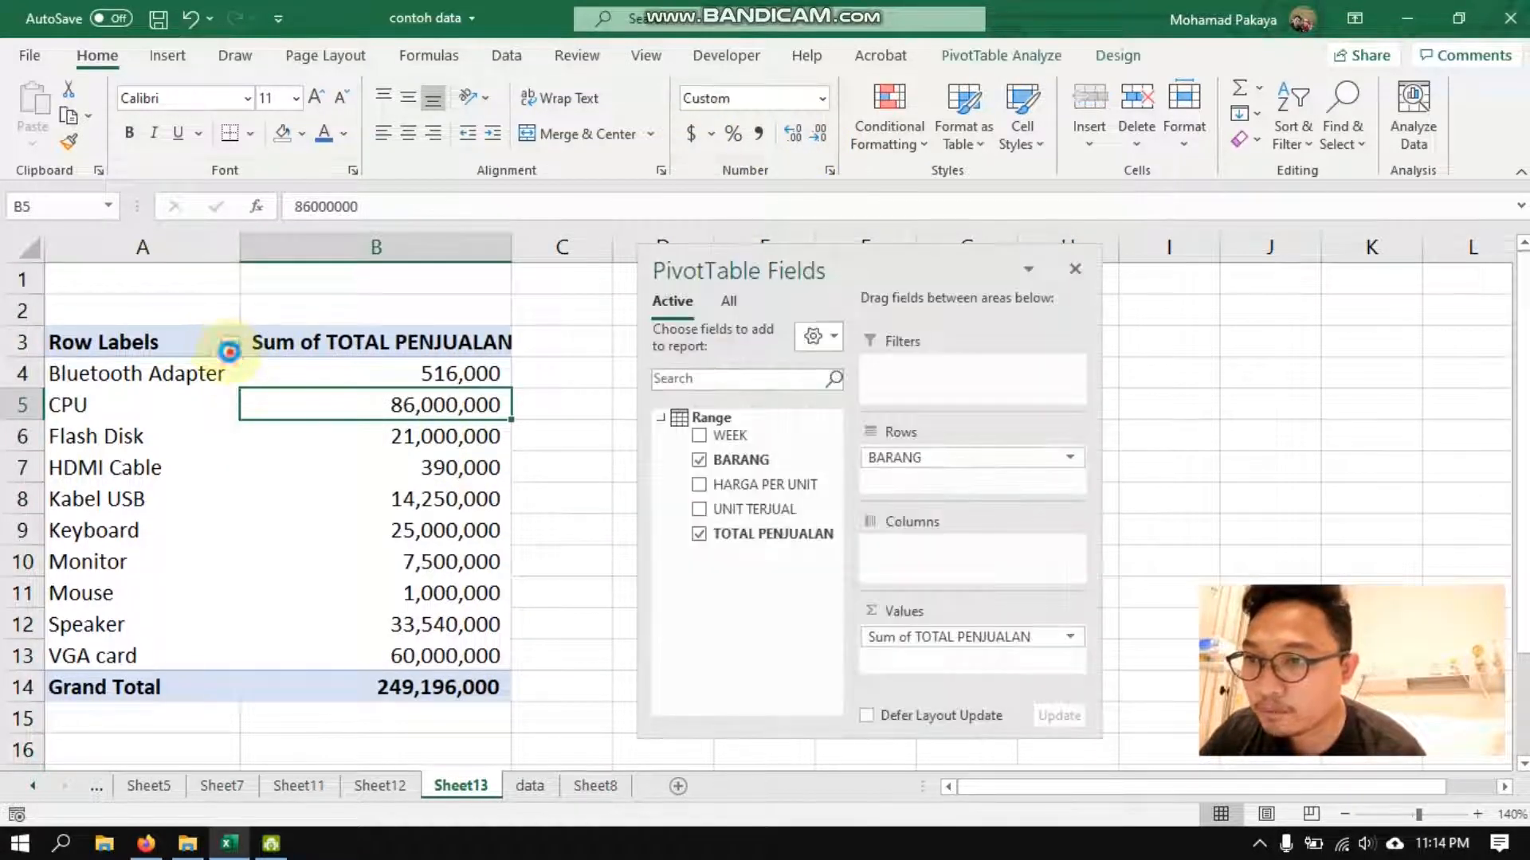
pyautogui.click(230, 347)
pyautogui.click(67, 588)
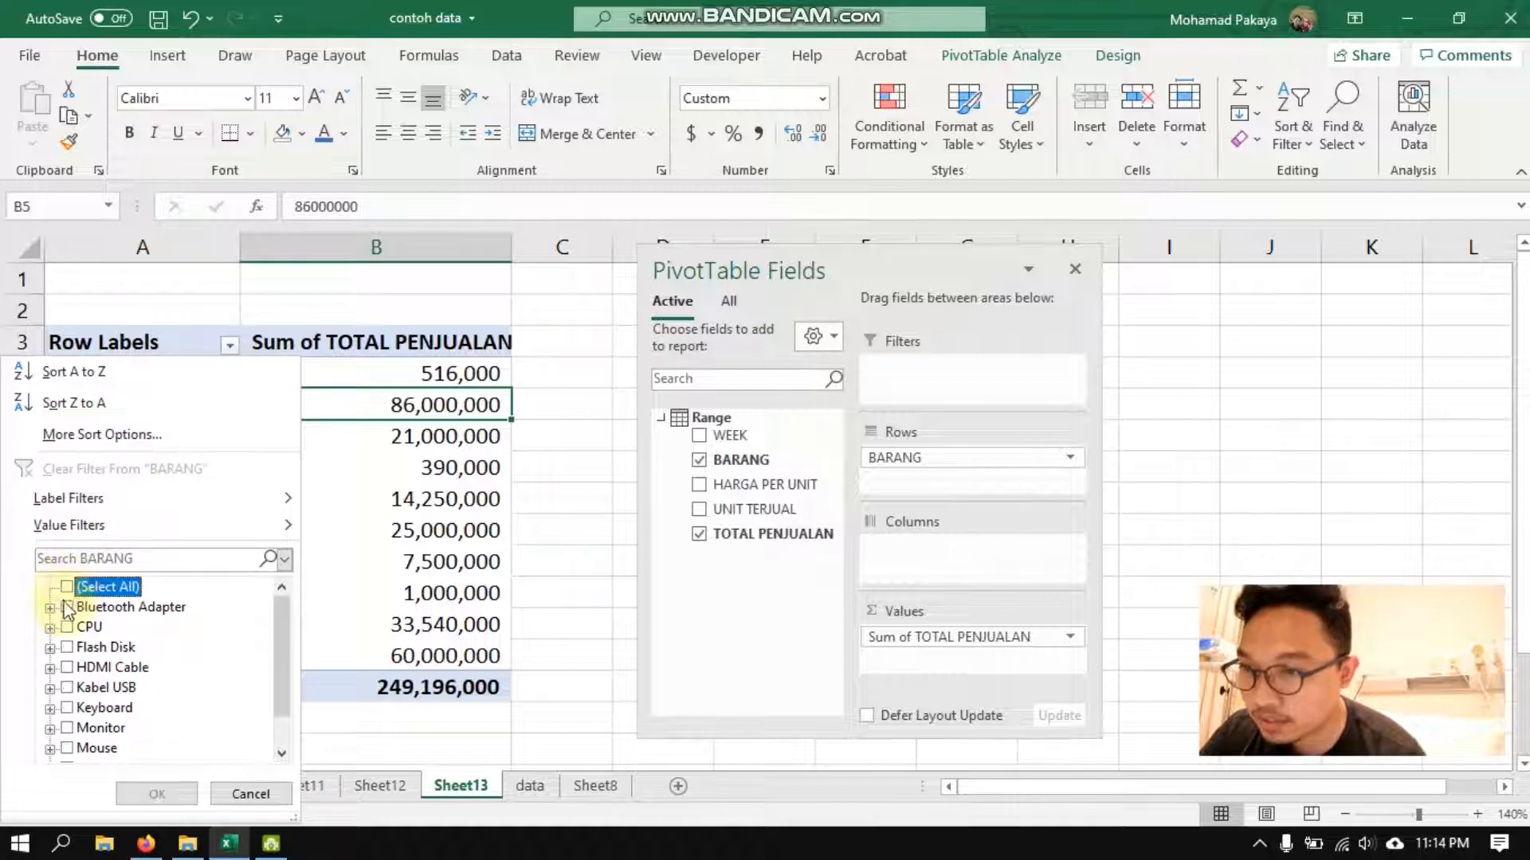
pyautogui.click(68, 628)
pyautogui.click(67, 648)
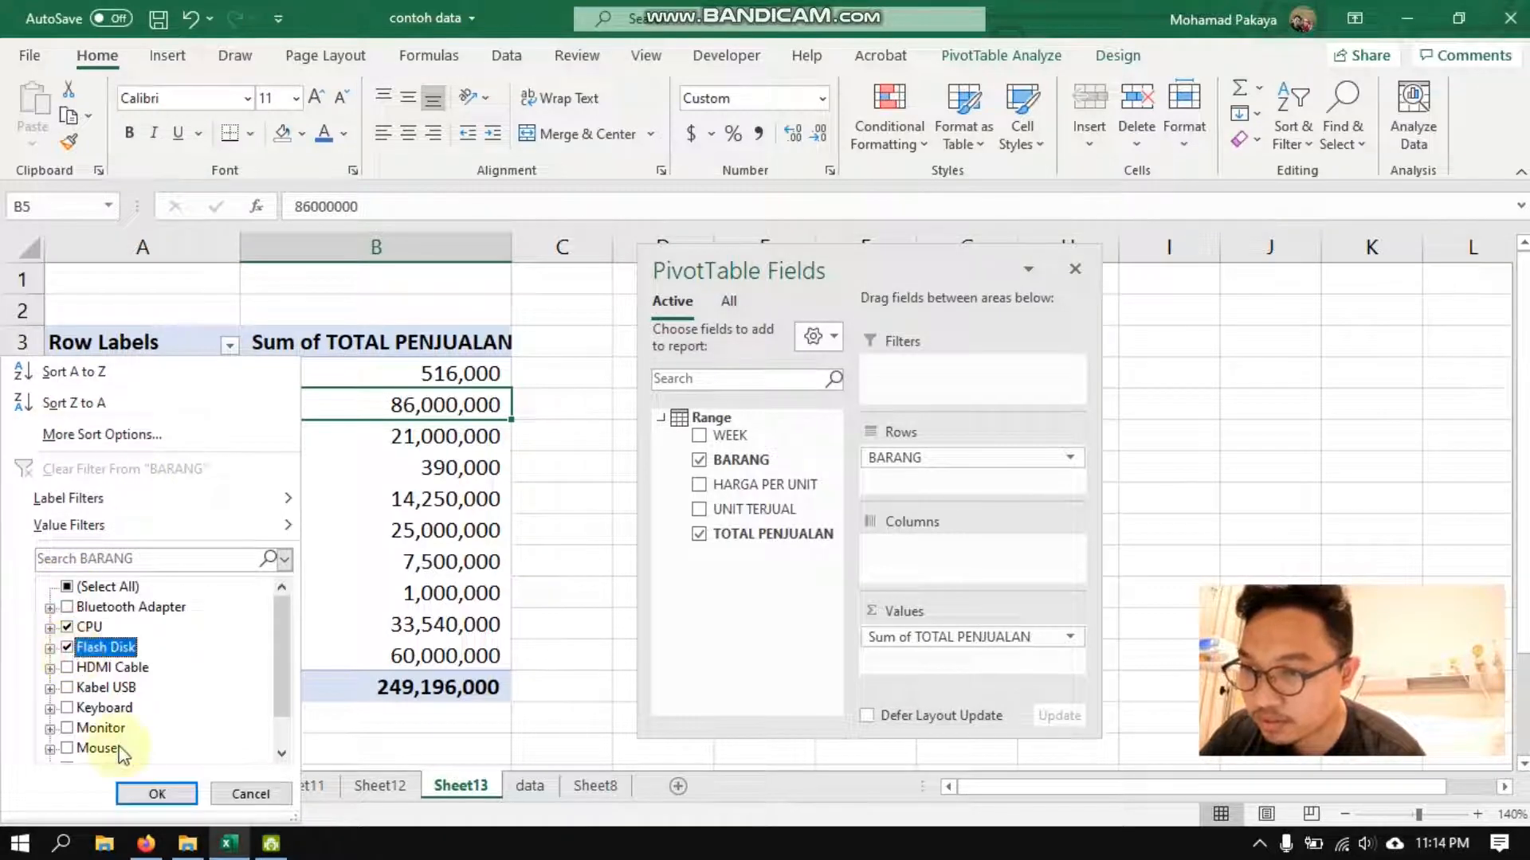
pyautogui.click(155, 793)
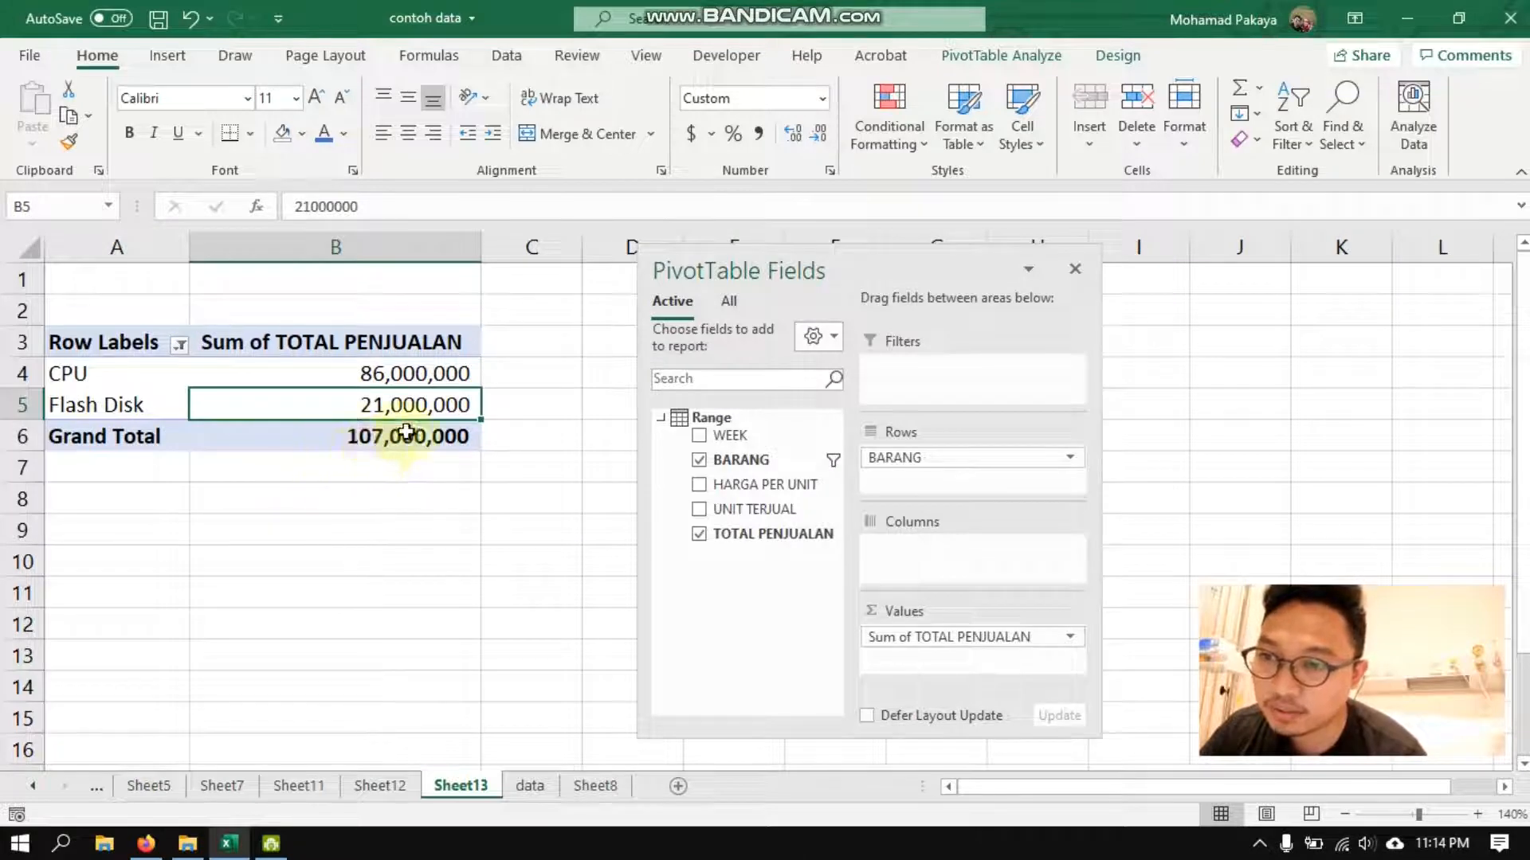
# - Set the PivotTable's subtotals option to Include Filtered Items in Totals
pyautogui.moveTo(391, 440)
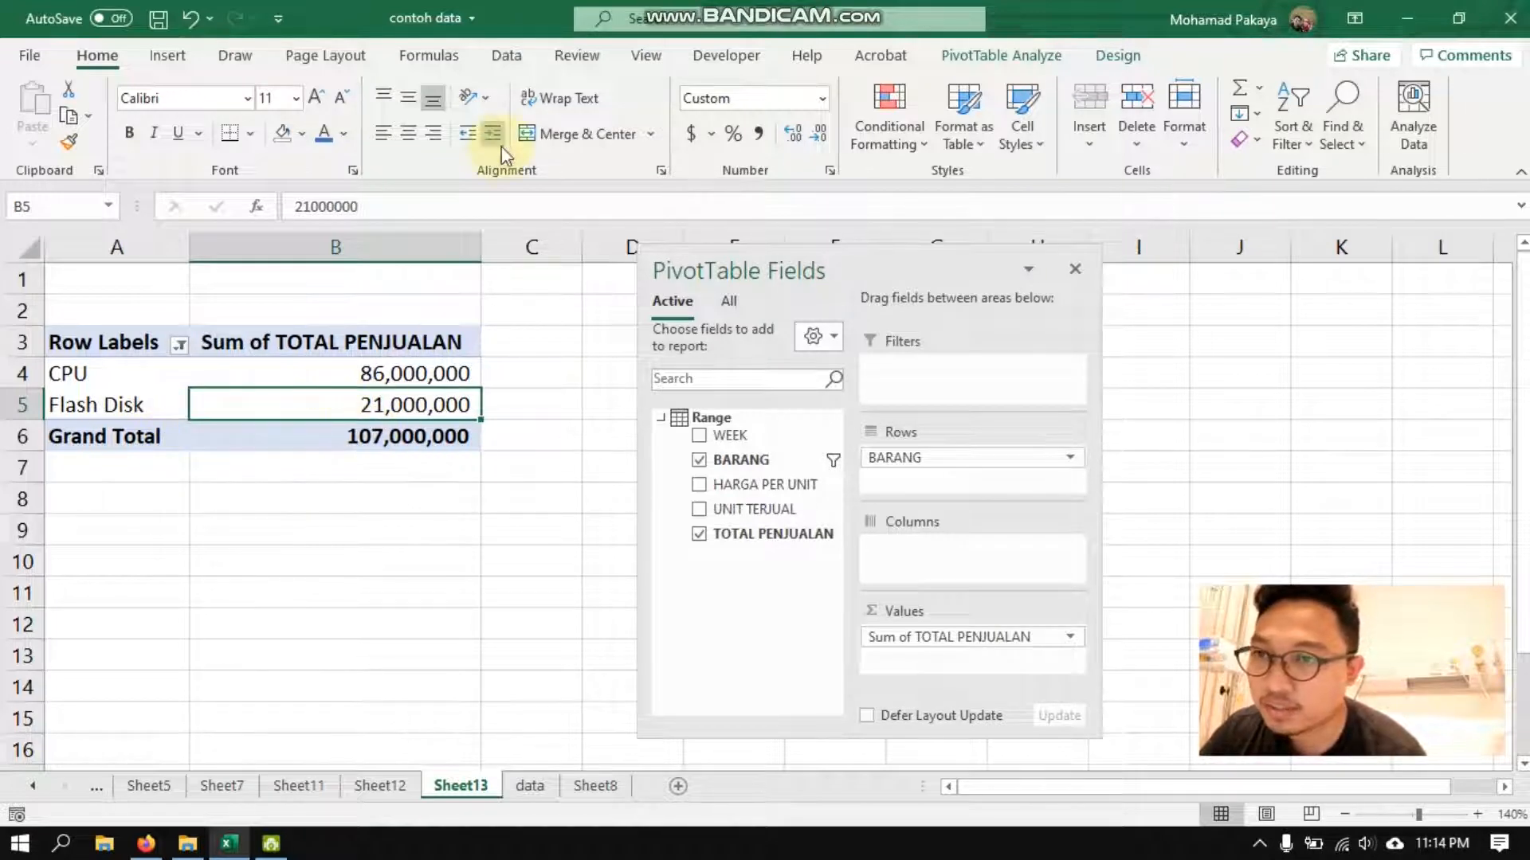
pyautogui.click(979, 61)
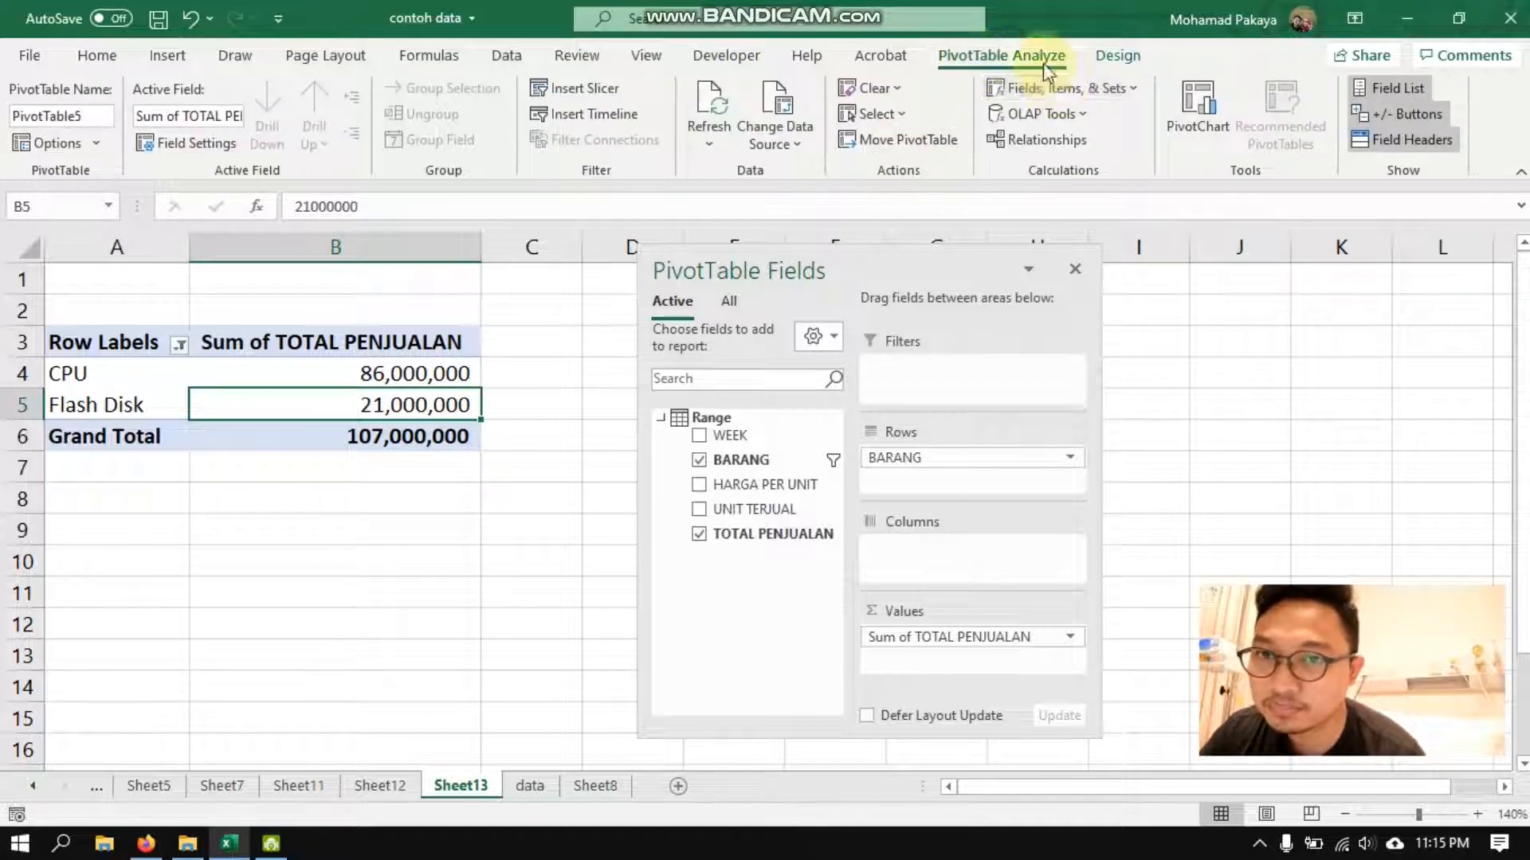
pyautogui.click(1118, 58)
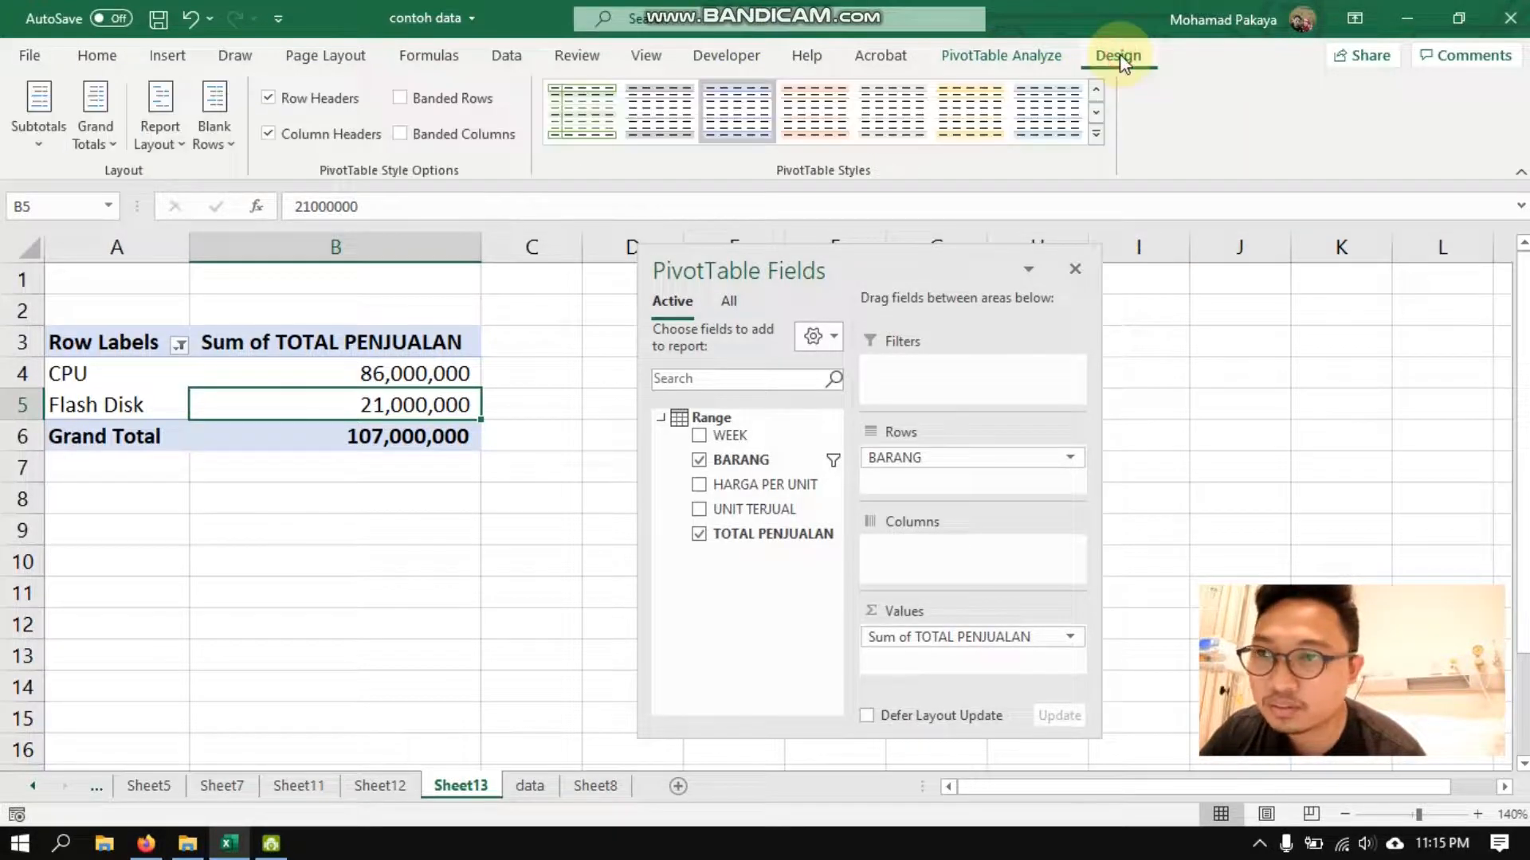
pyautogui.click(33, 146)
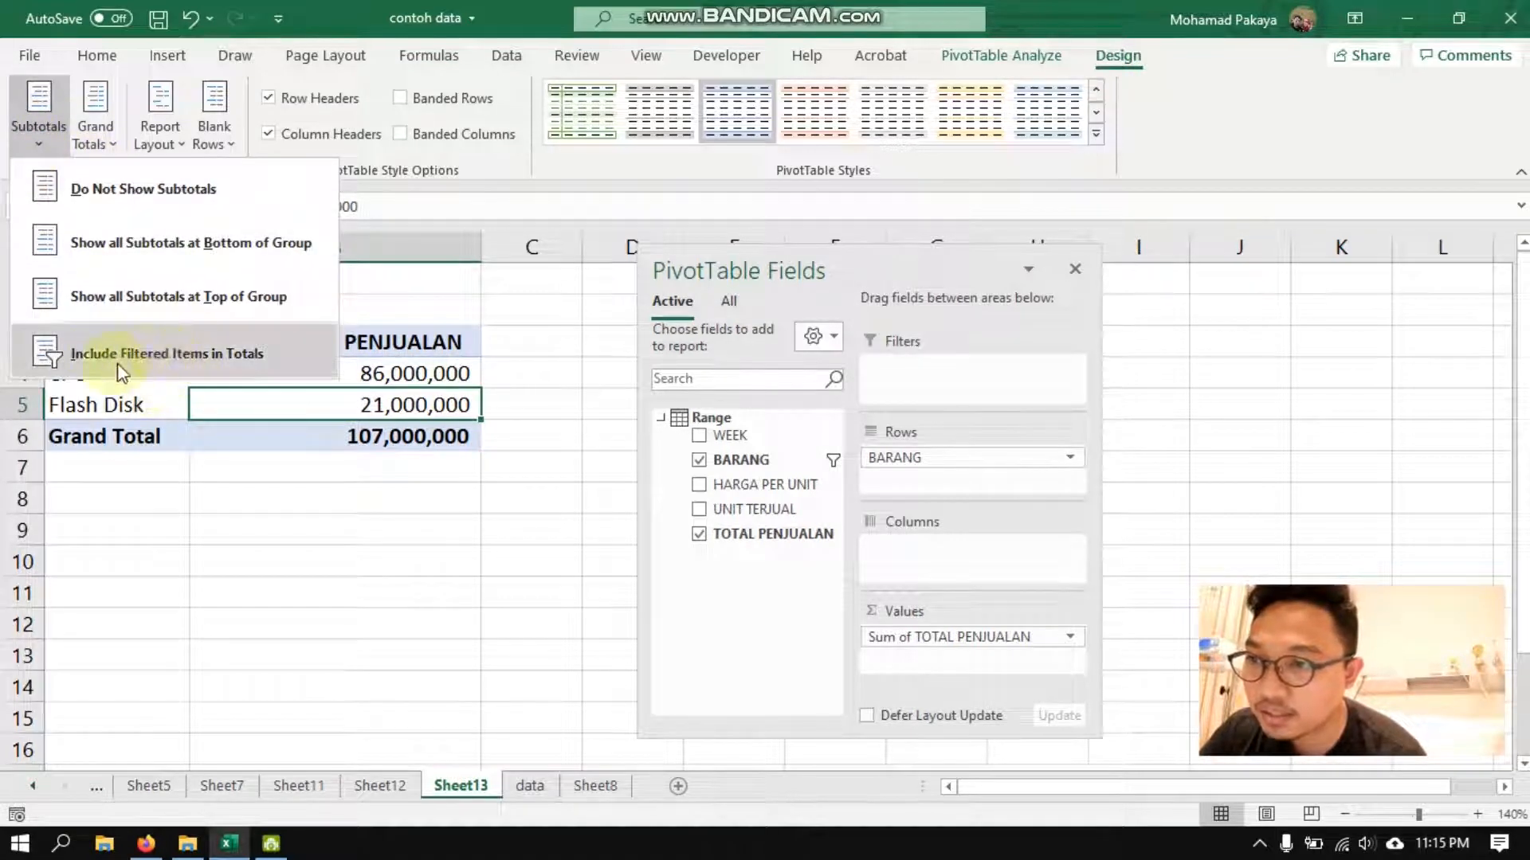
pyautogui.click(165, 359)
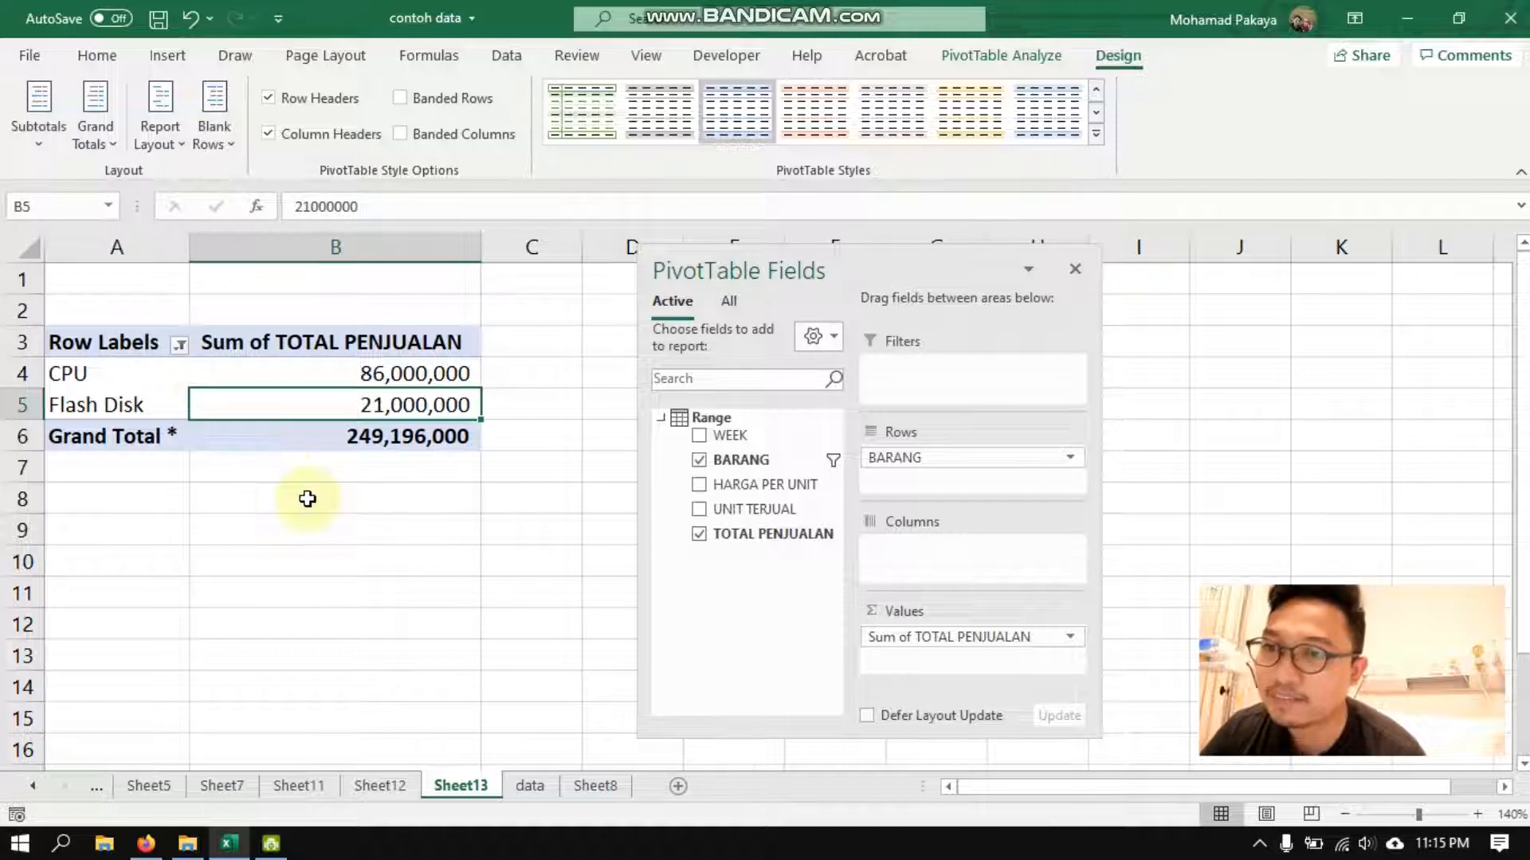
# - Select the CPU and Flash Disk values to compare their sum with the PivotTable's grand total
pyautogui.click(307, 499)
pyautogui.click(134, 436)
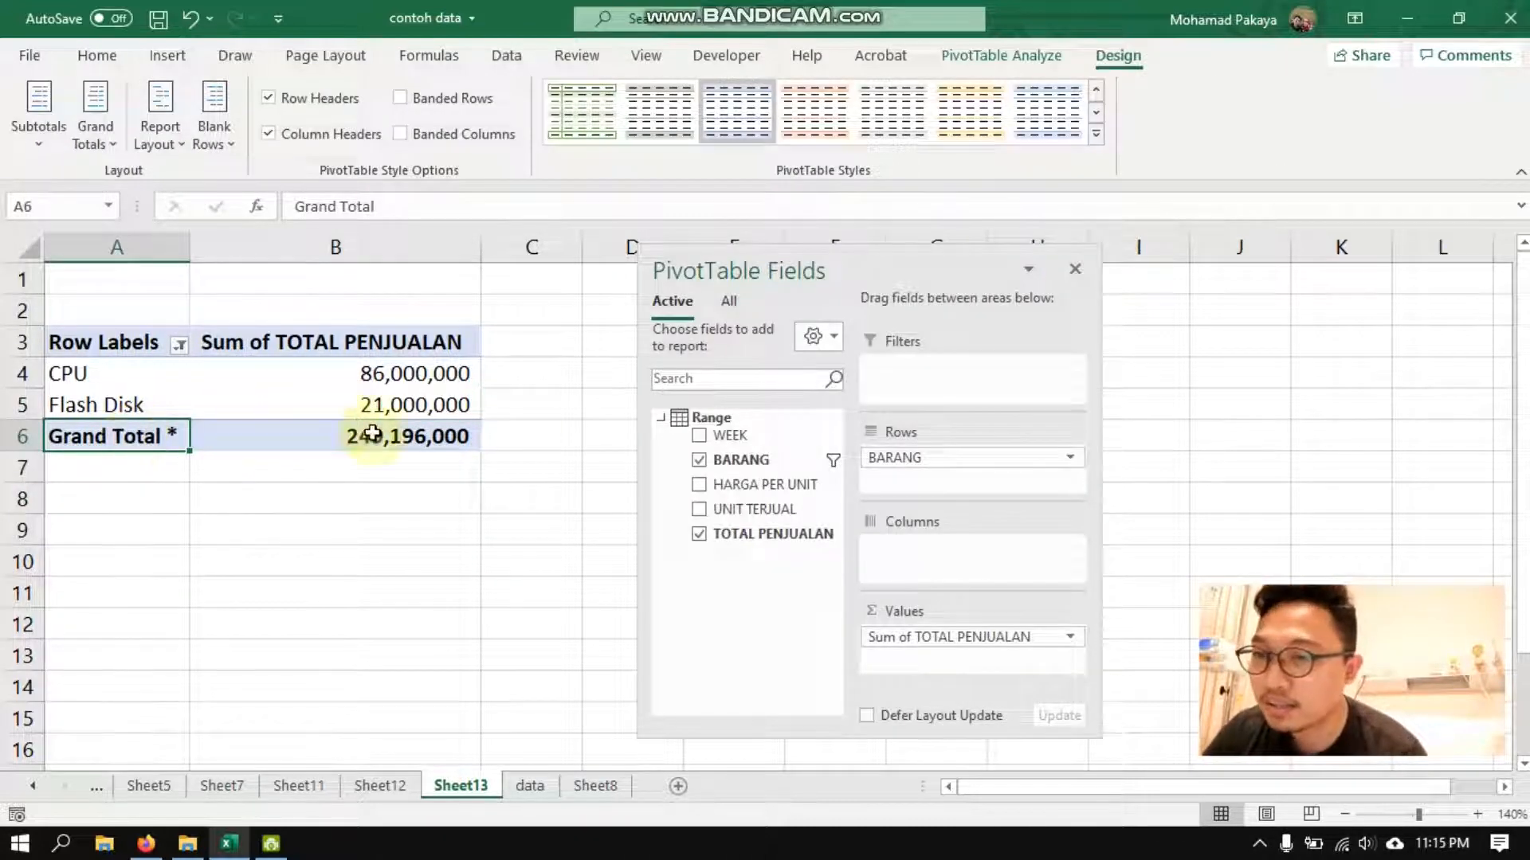
pyautogui.moveTo(382, 384)
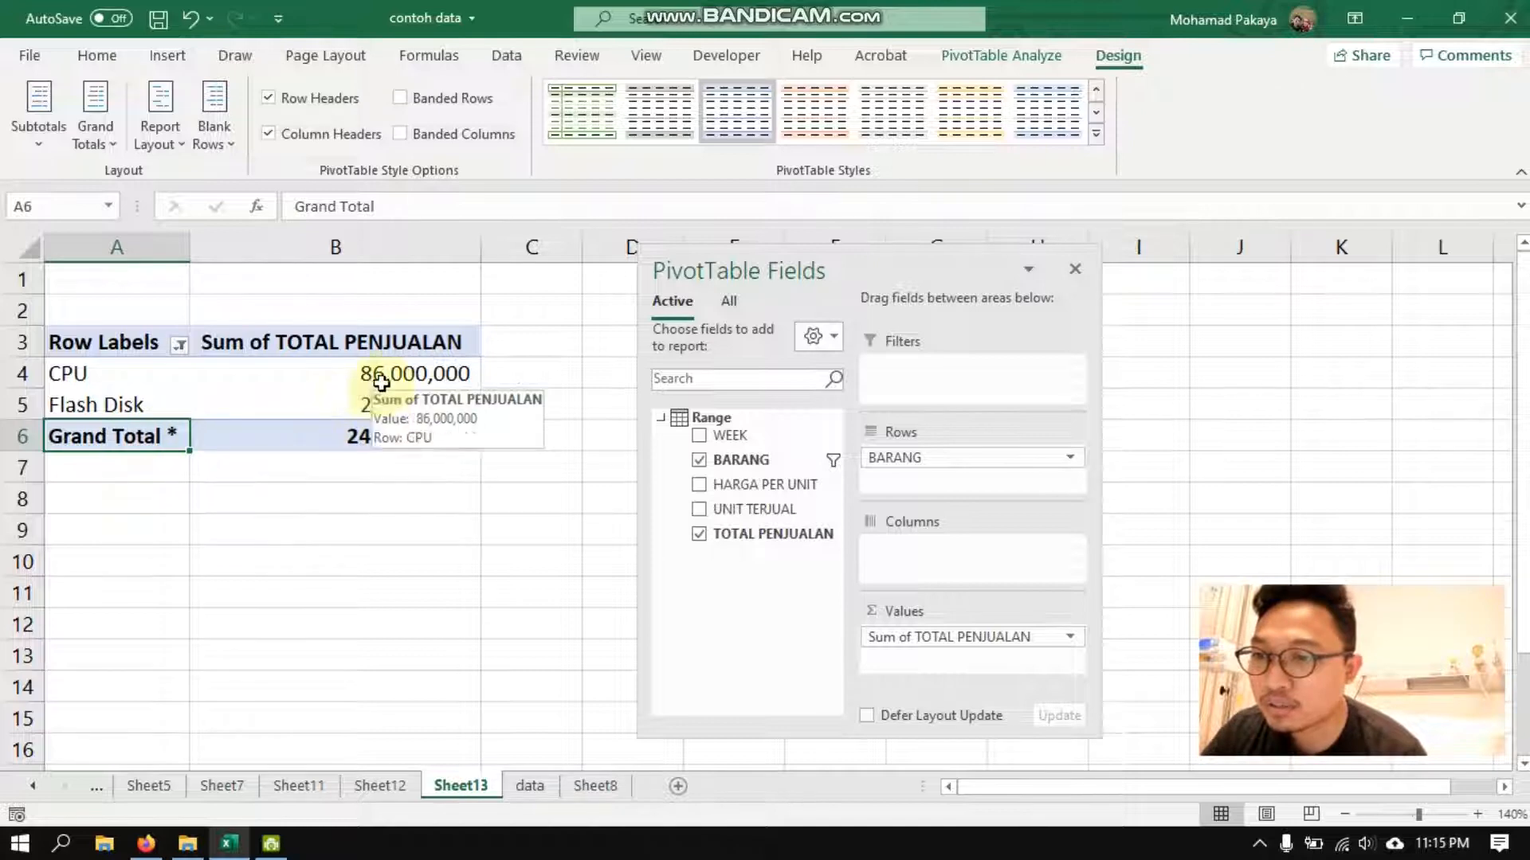
pyautogui.moveTo(394, 375); pyautogui.dragTo(390, 406)
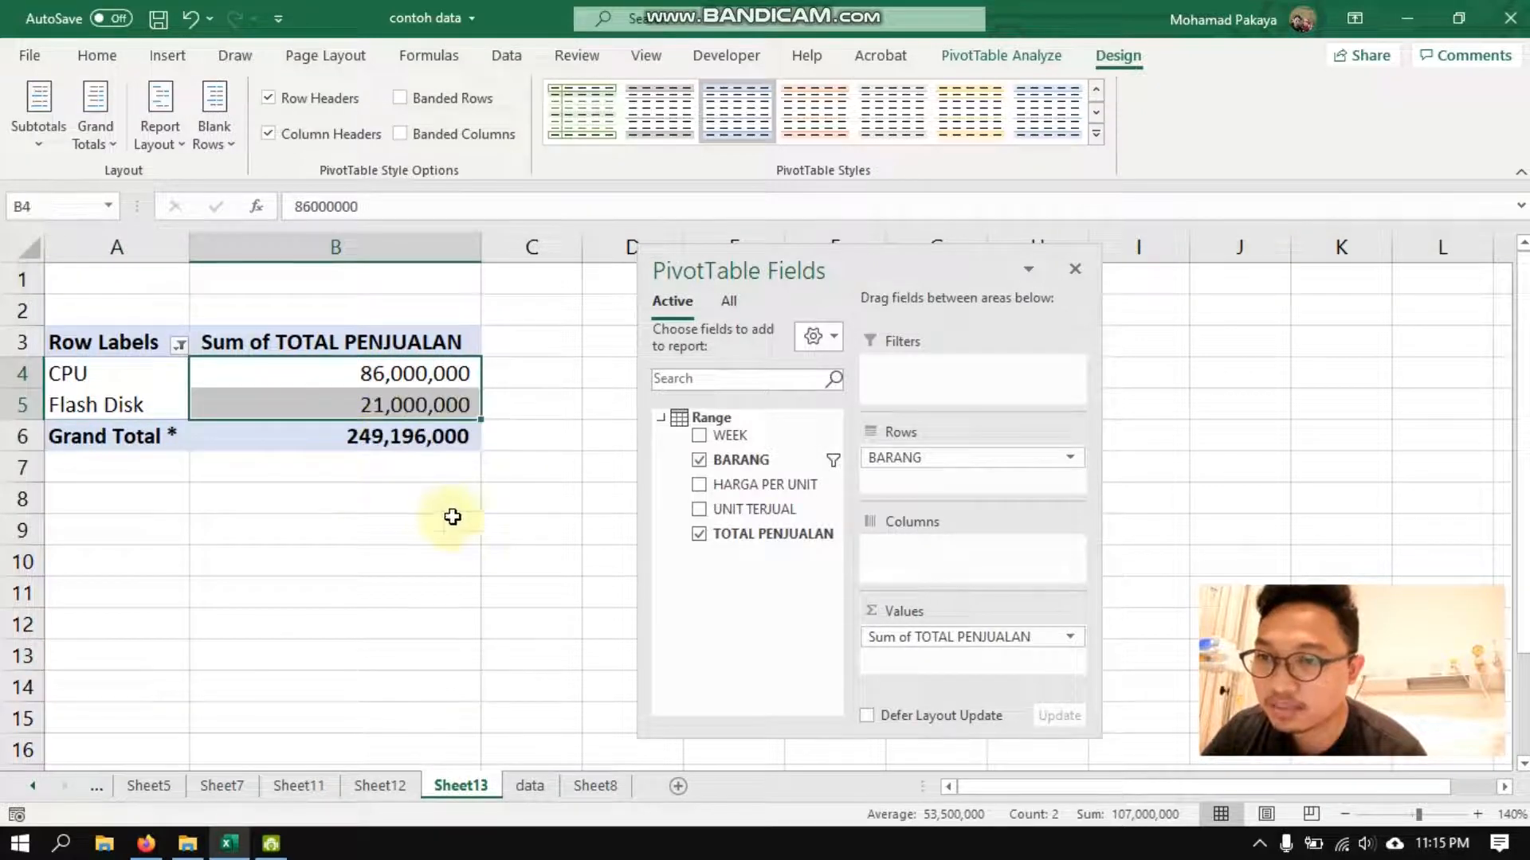
pyautogui.click(376, 499)
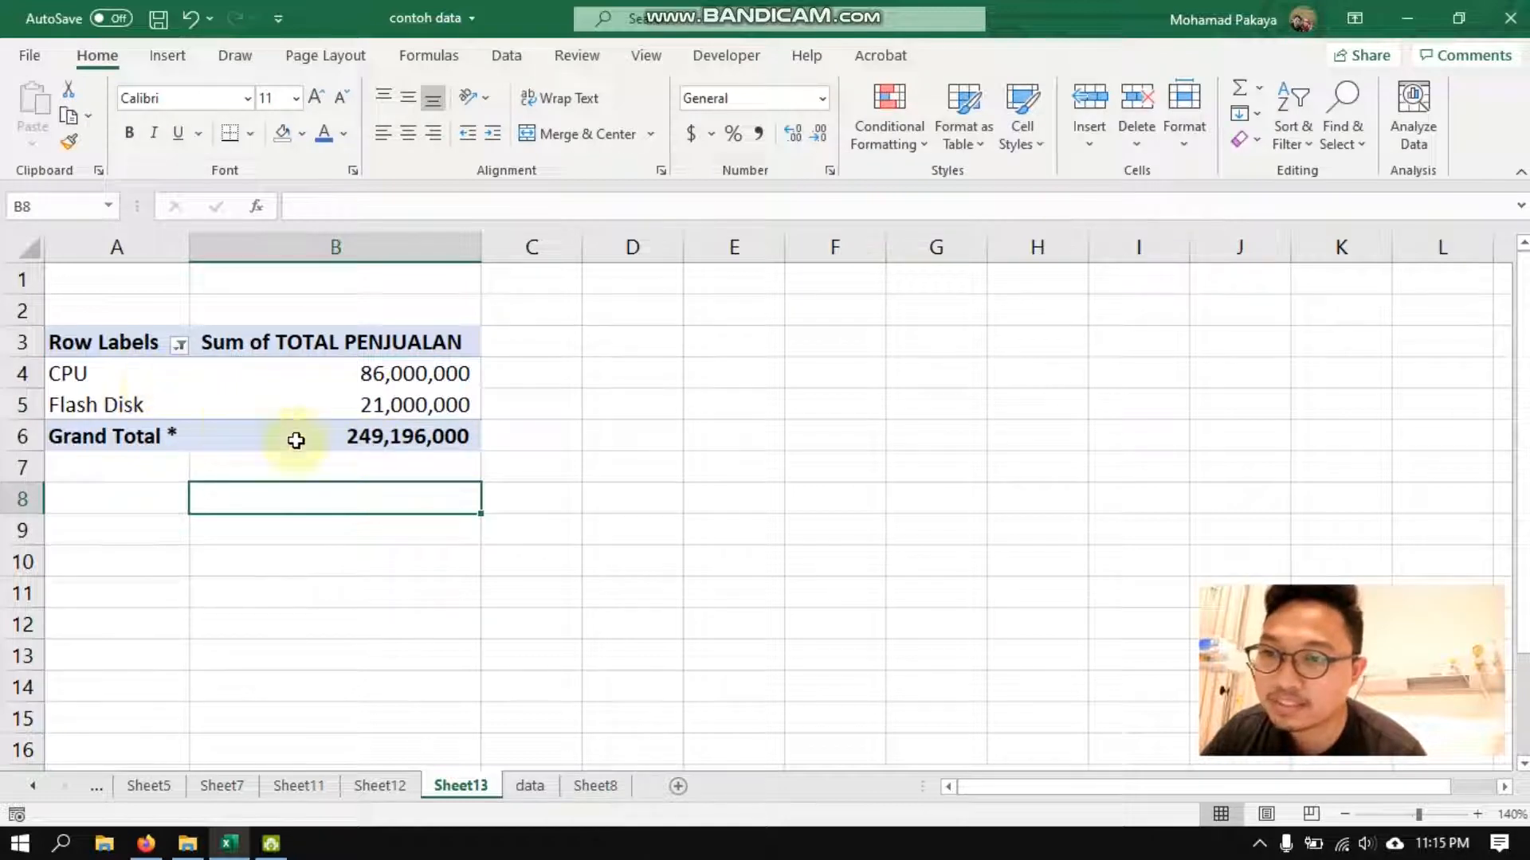
pyautogui.click(342, 402)
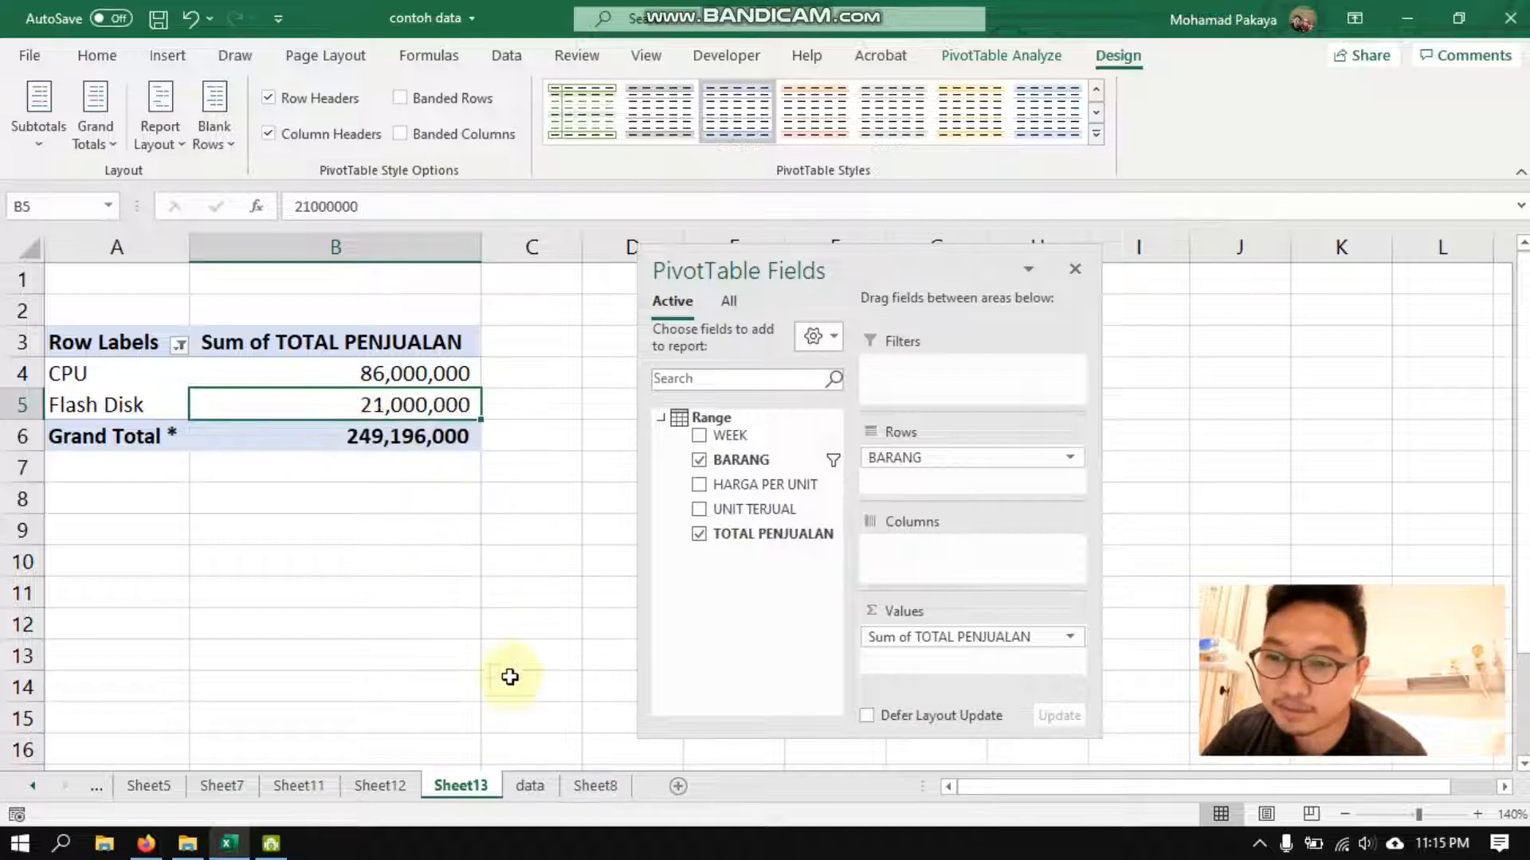
# - Review the list of tricks on the data sheet and open the PivotTable on Sheet12
pyautogui.click(530, 786)
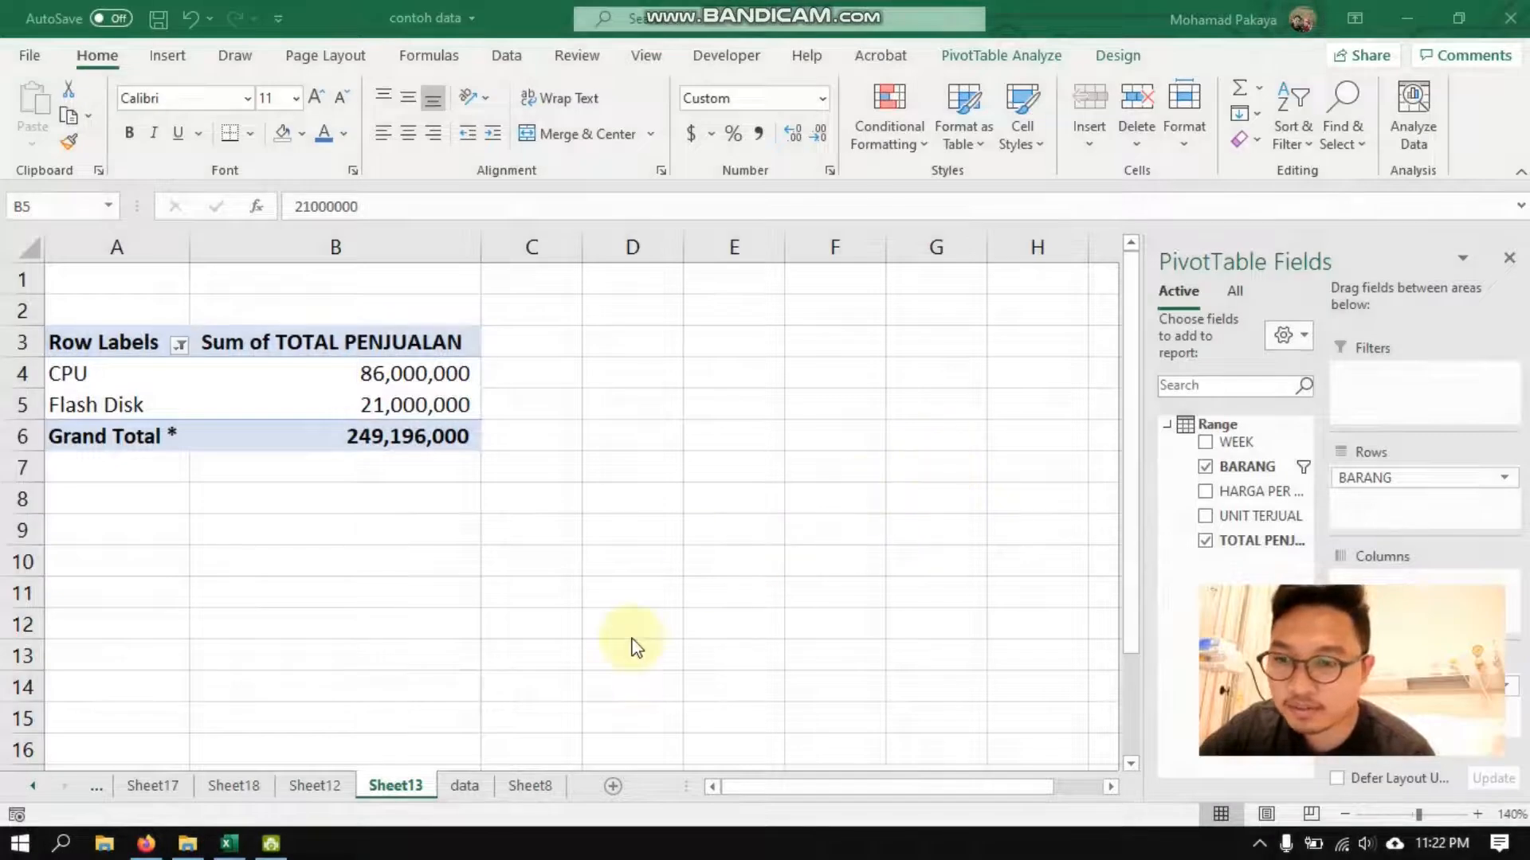
pyautogui.click(466, 787)
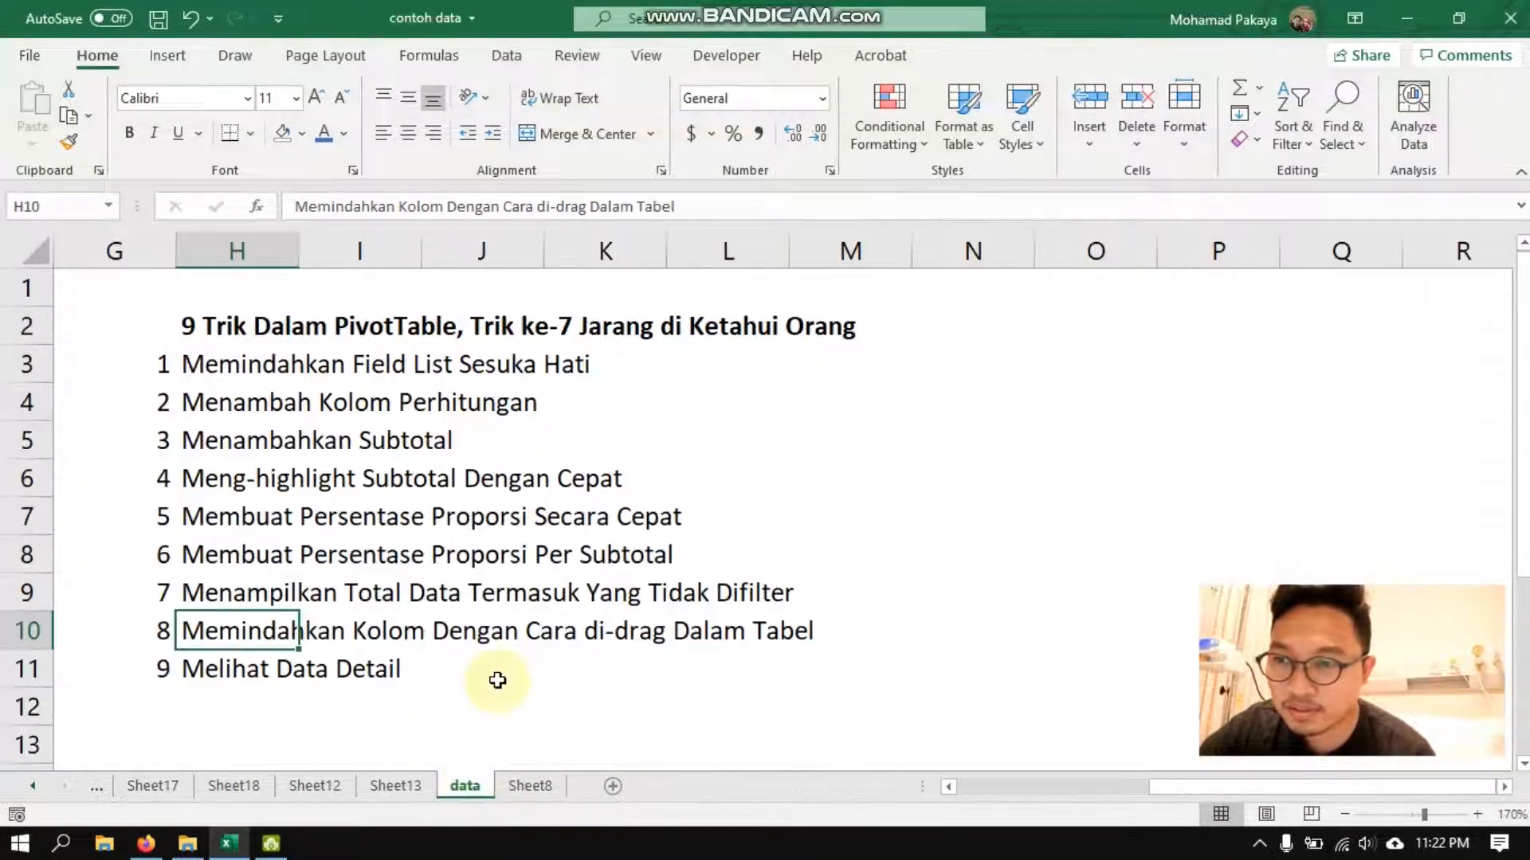
pyautogui.click(443, 678)
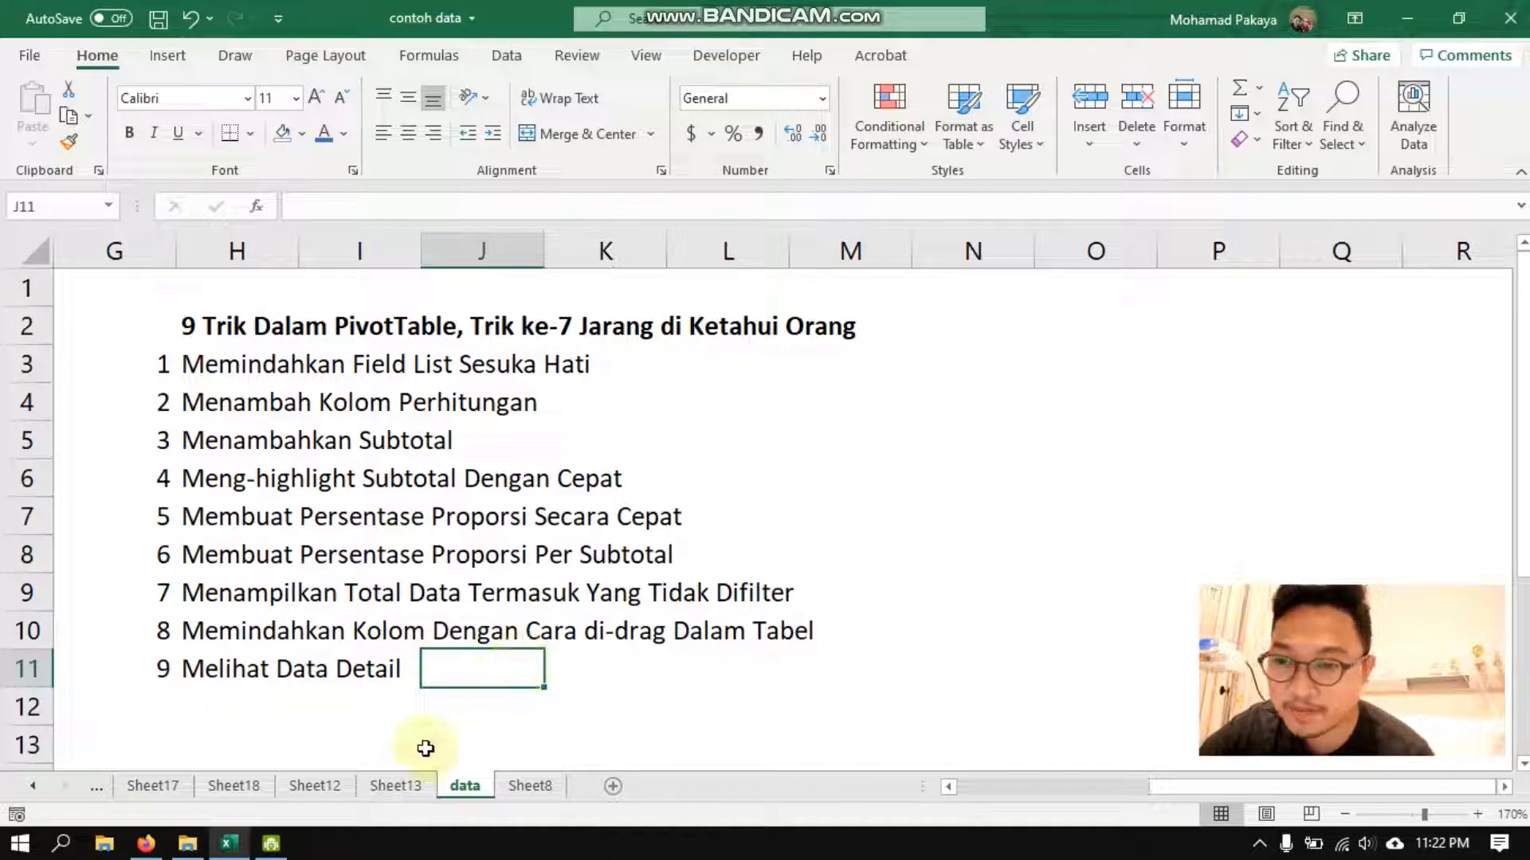
pyautogui.click(314, 786)
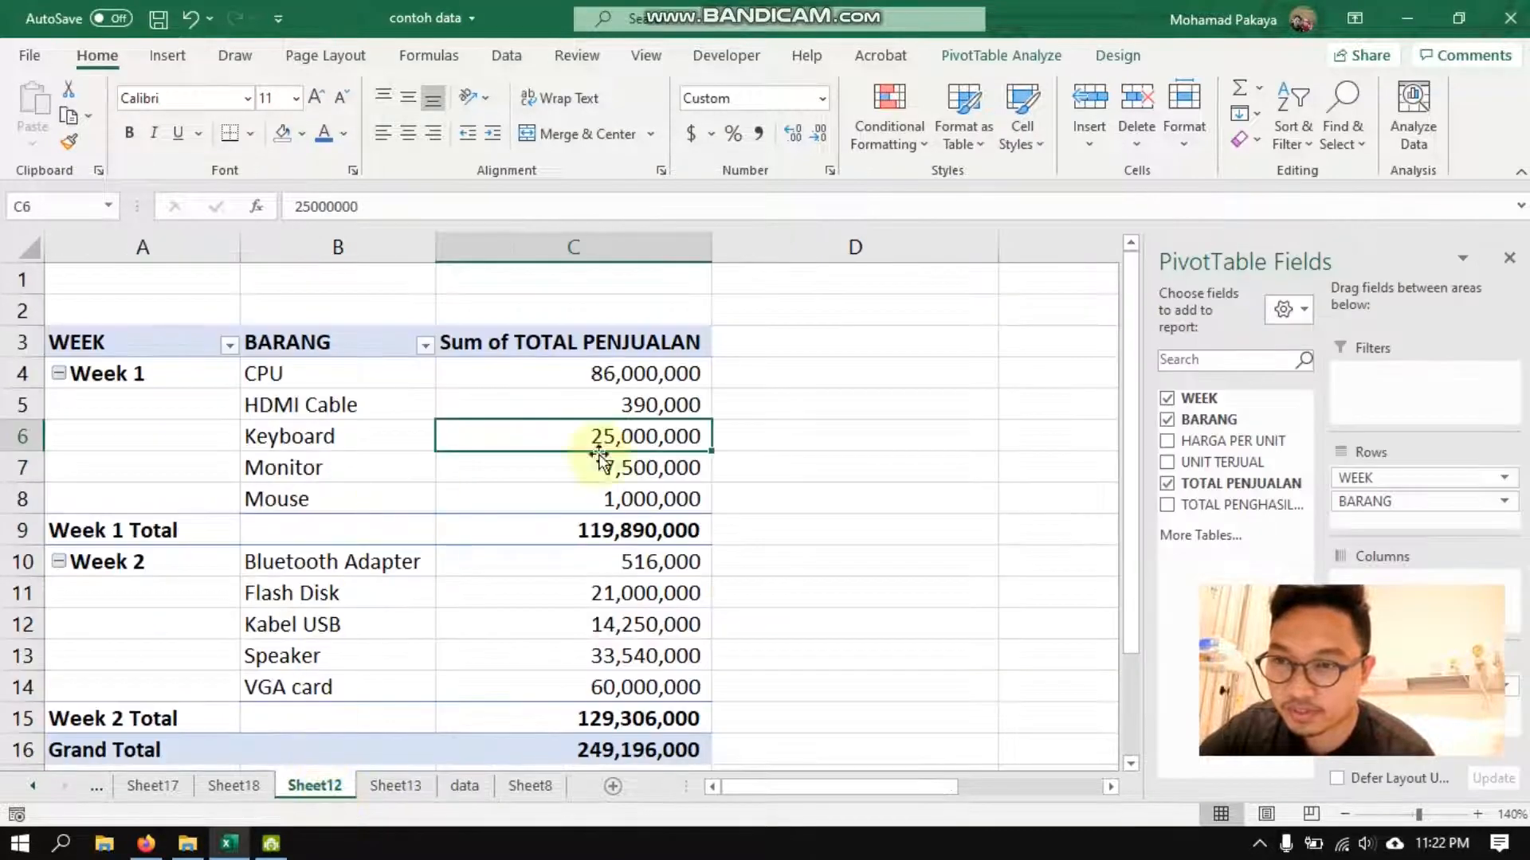
pyautogui.click(793, 462)
pyautogui.click(637, 434)
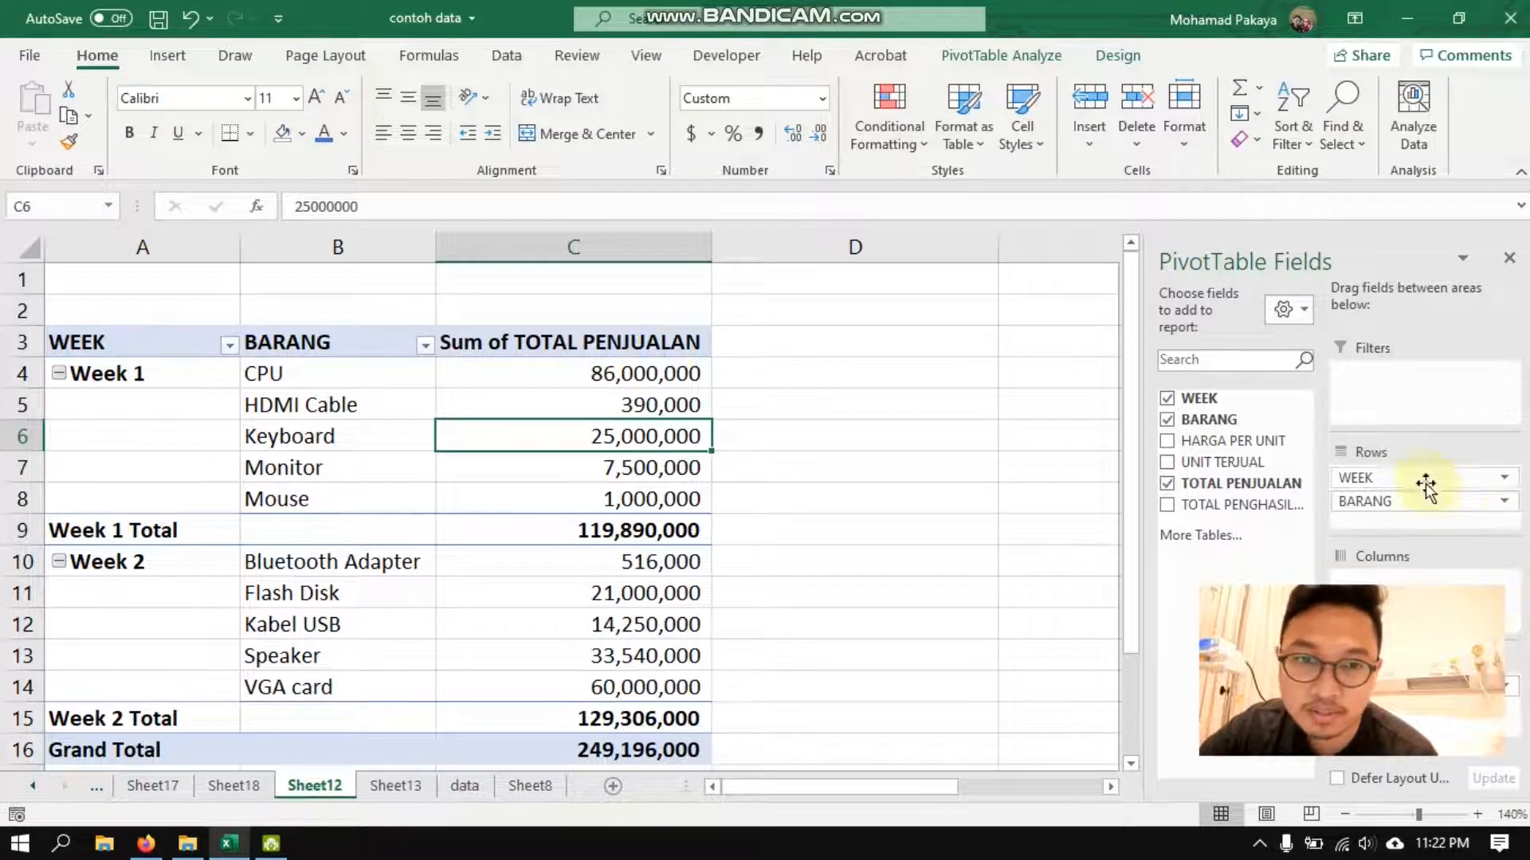
# - Try to move WEEK after BARANG, first among the row fields and again by its header in the grid
pyautogui.moveTo(1424, 482); pyautogui.dragTo(1404, 522)
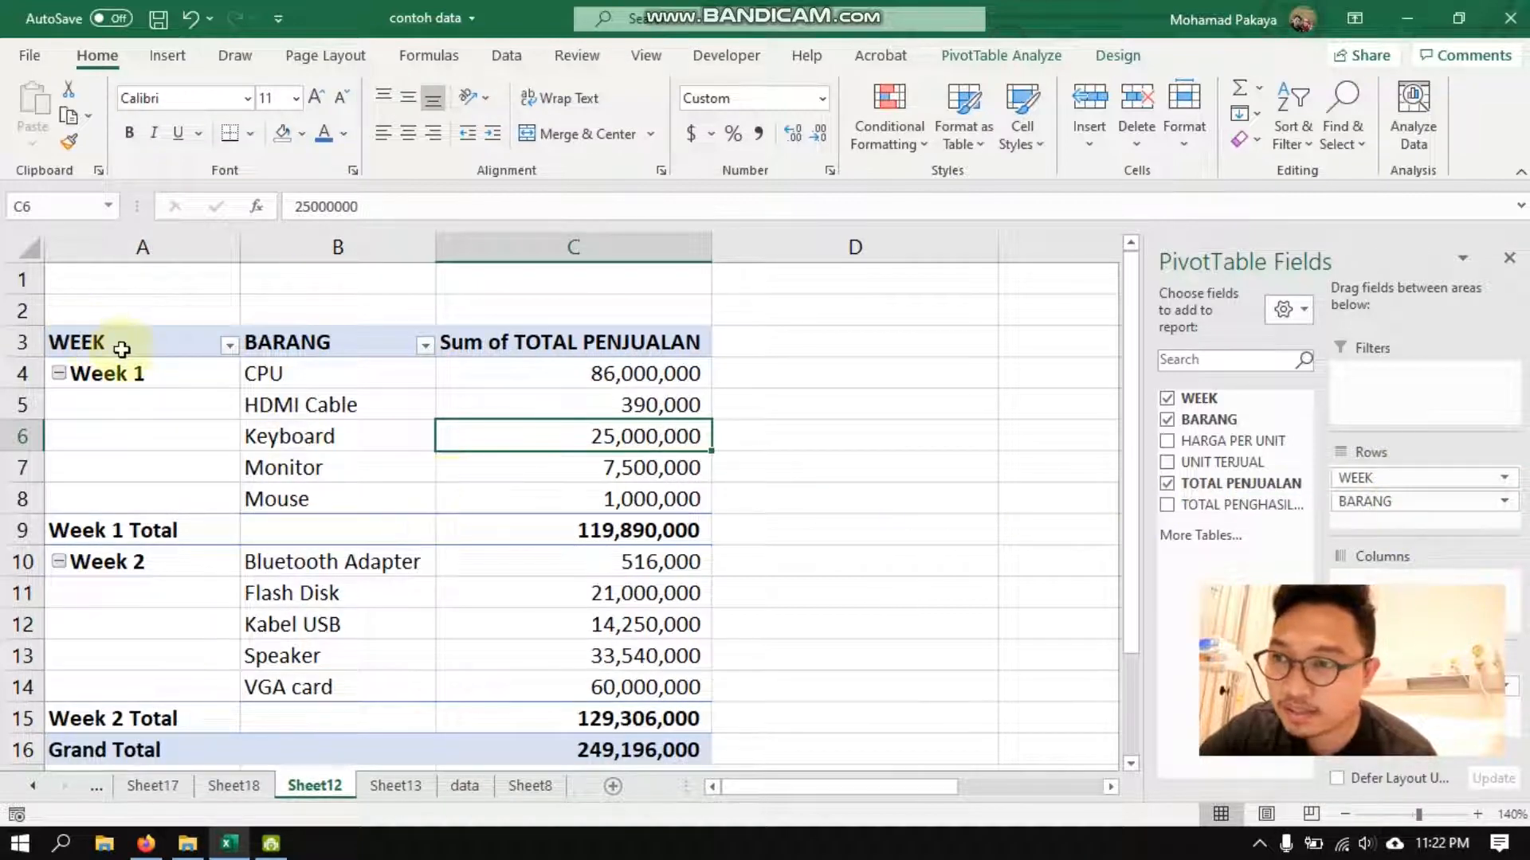
pyautogui.click(171, 351)
pyautogui.moveTo(181, 352); pyautogui.dragTo(455, 345)
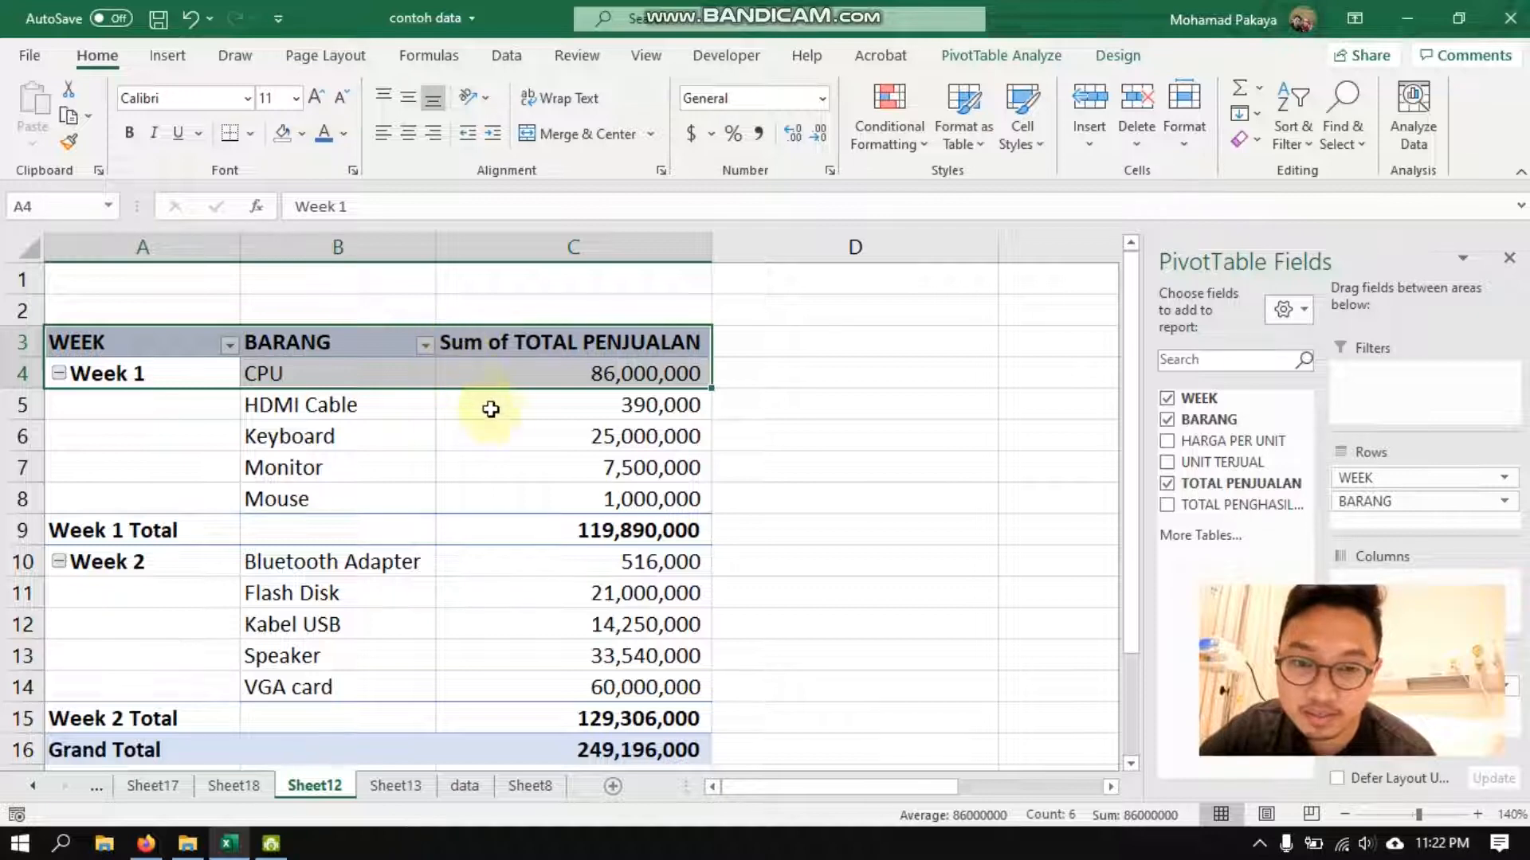
# - Enable the Classic PivotTable layout in the Sheet12 PivotTable's options so fields can be moved in the grid
pyautogui.rightClick(529, 414)
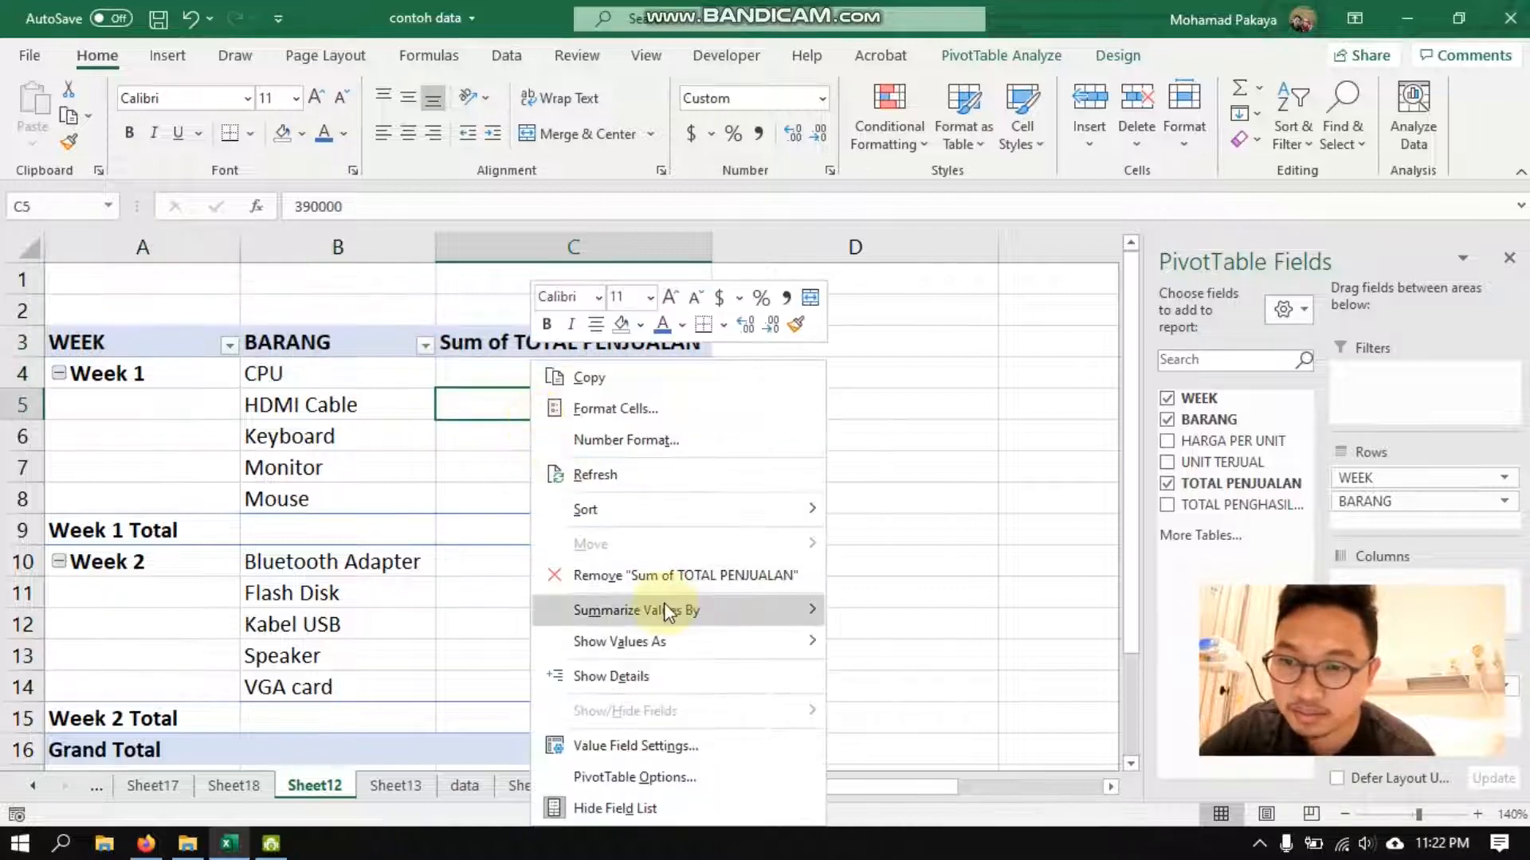
pyautogui.click(666, 776)
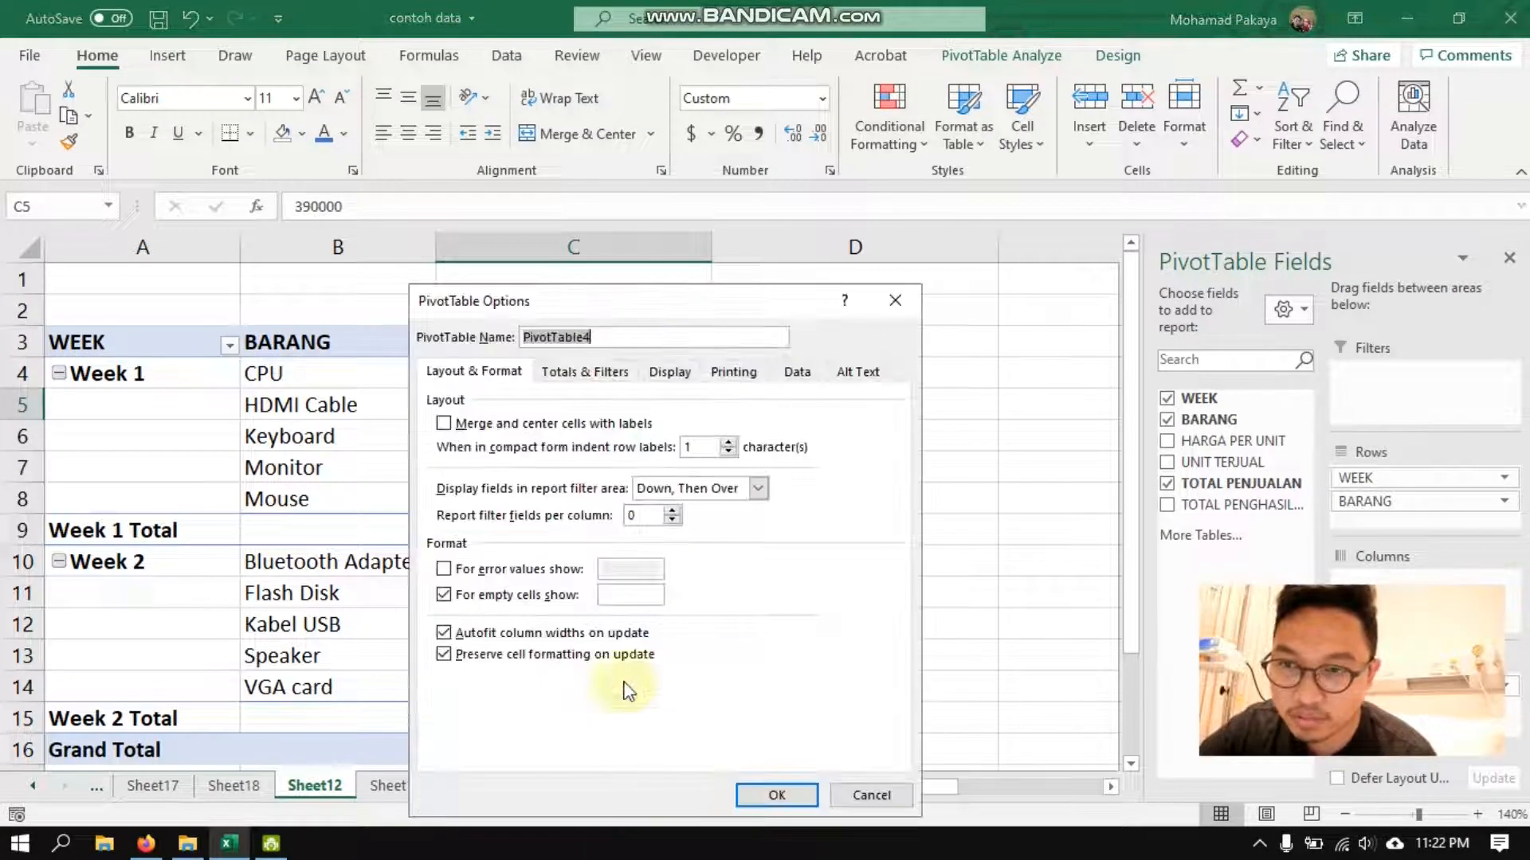
pyautogui.click(668, 373)
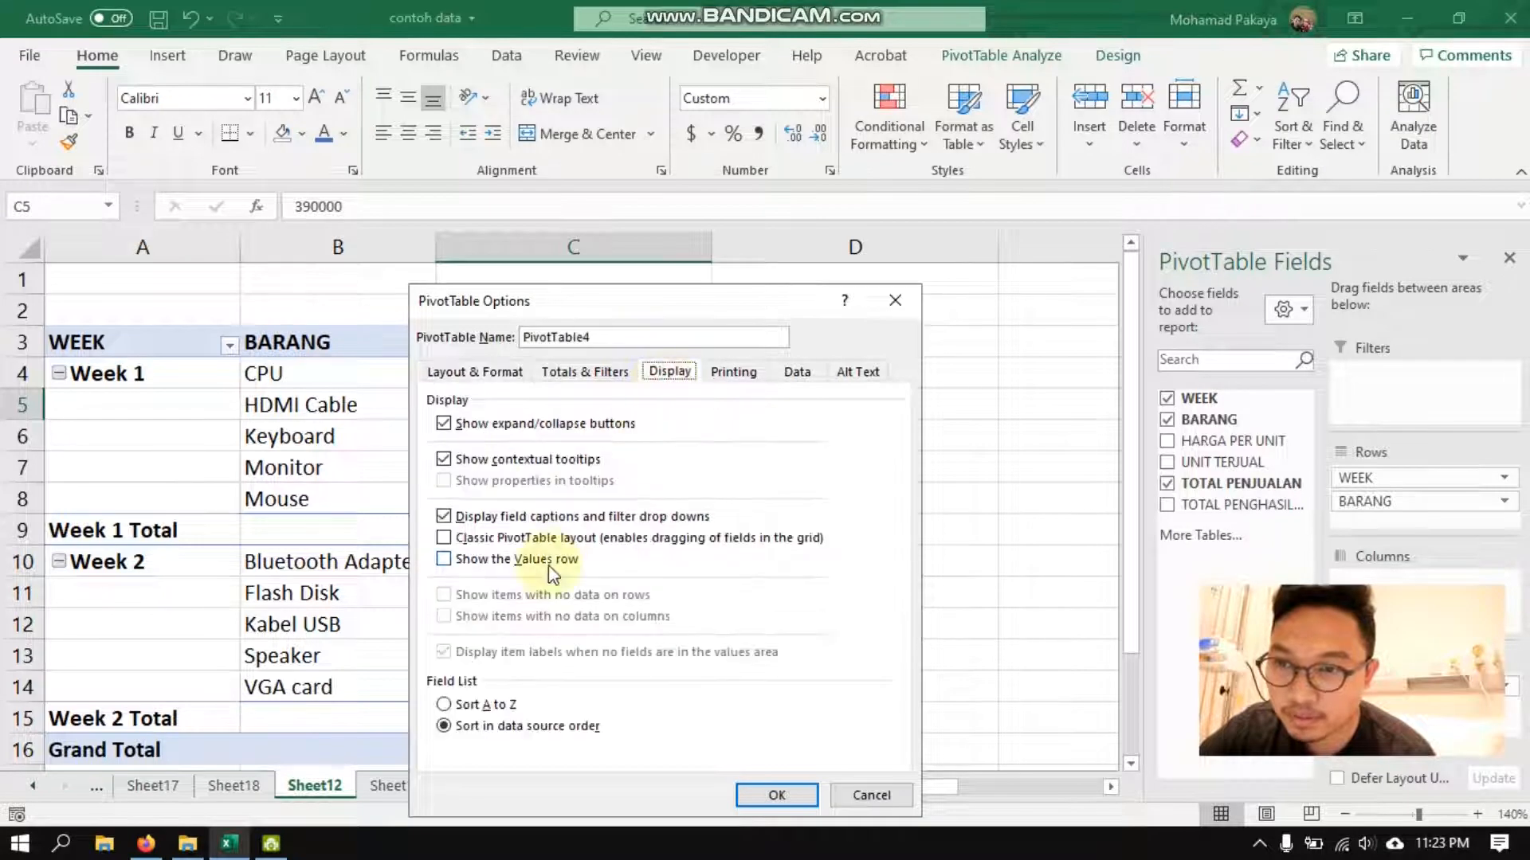
pyautogui.click(536, 543)
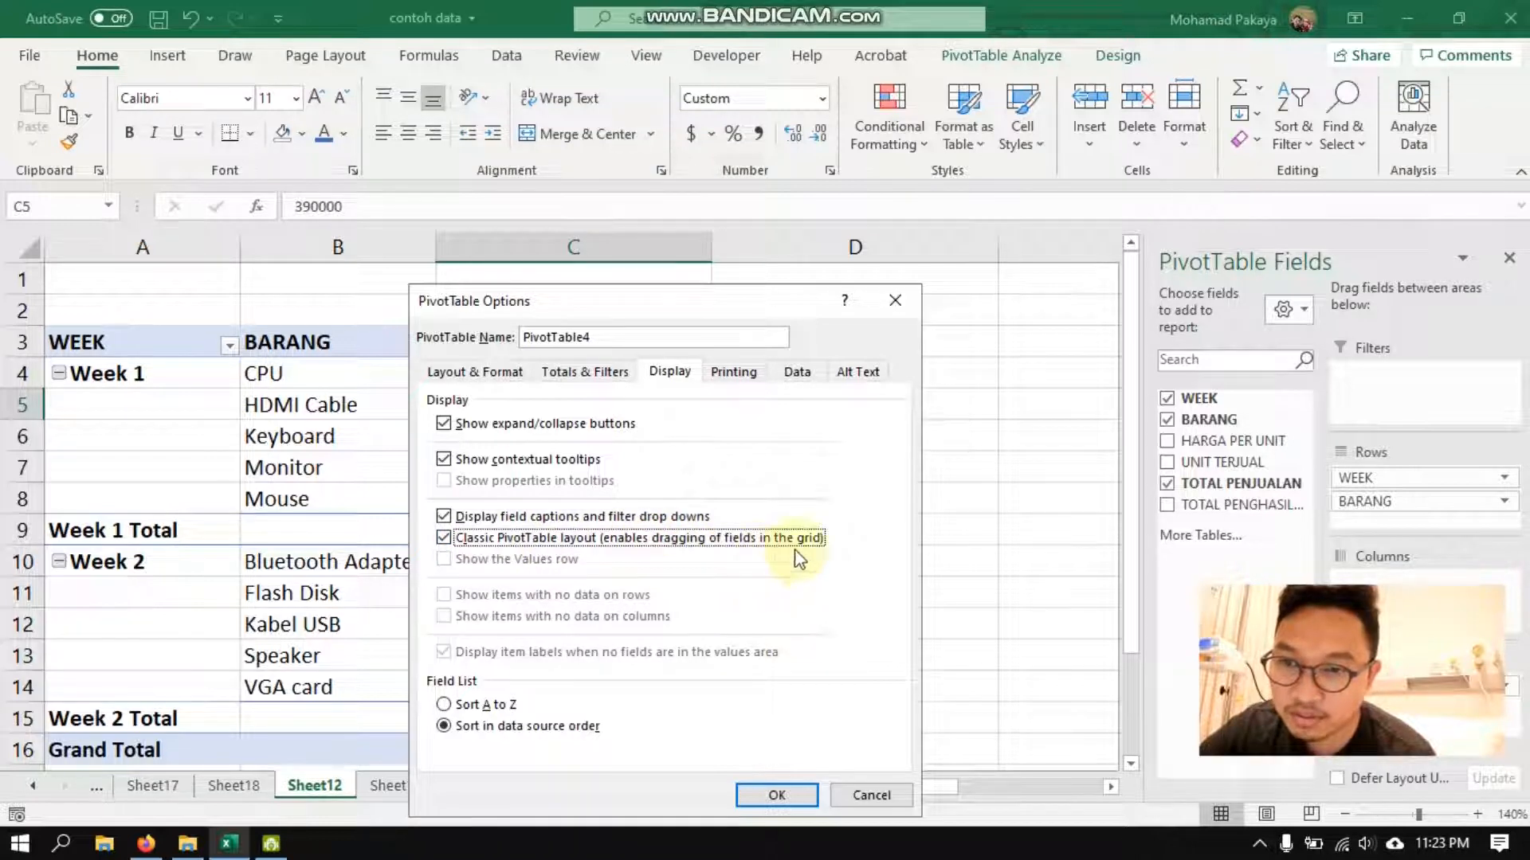
pyautogui.click(783, 789)
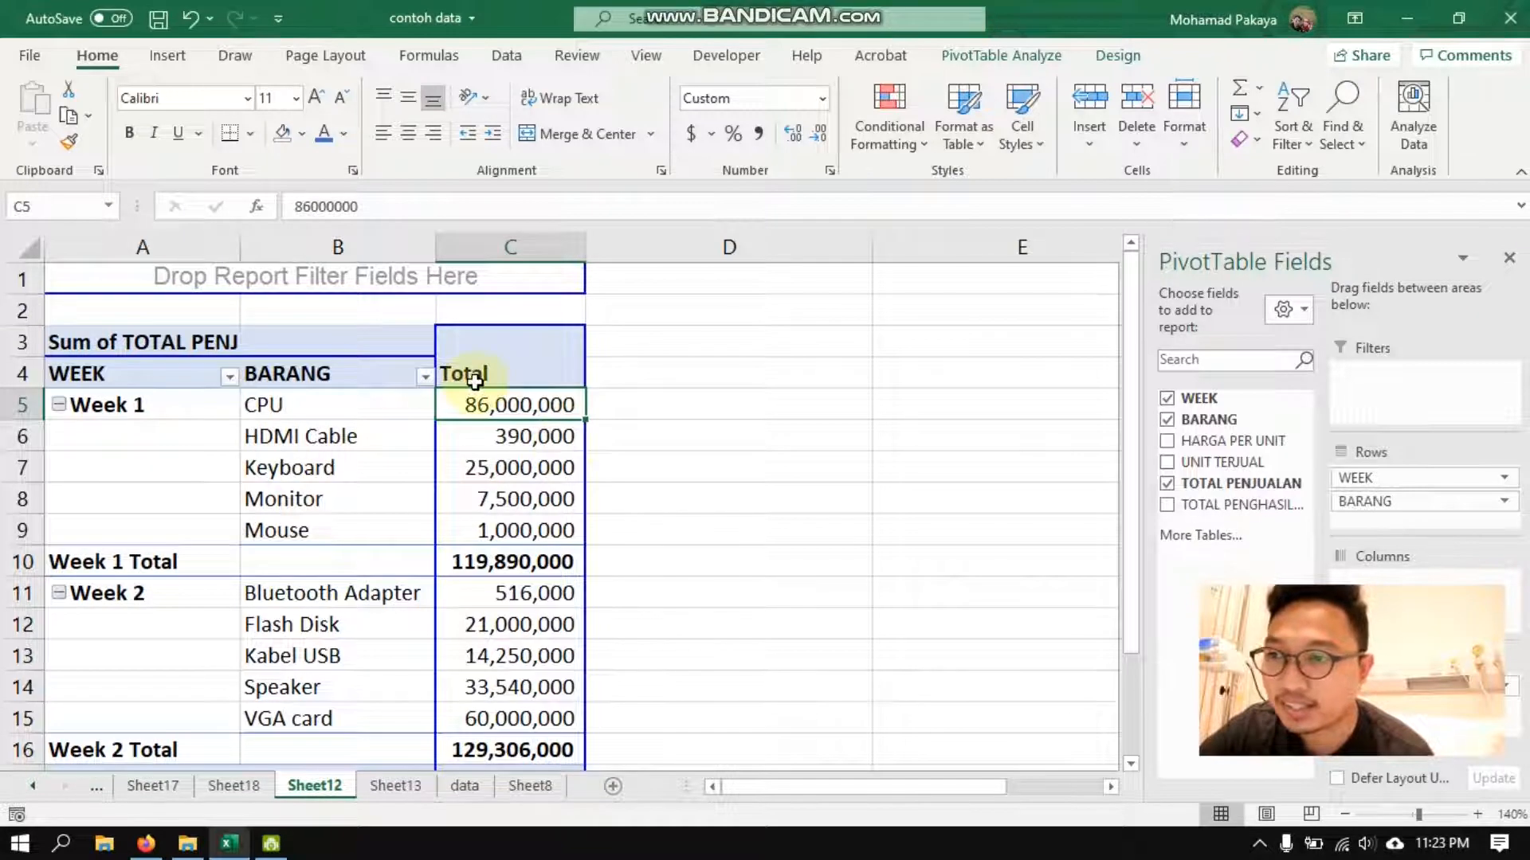
# - Move the WEEK column behind the BARANG column directly in the PivotTable grid
pyautogui.click(205, 386)
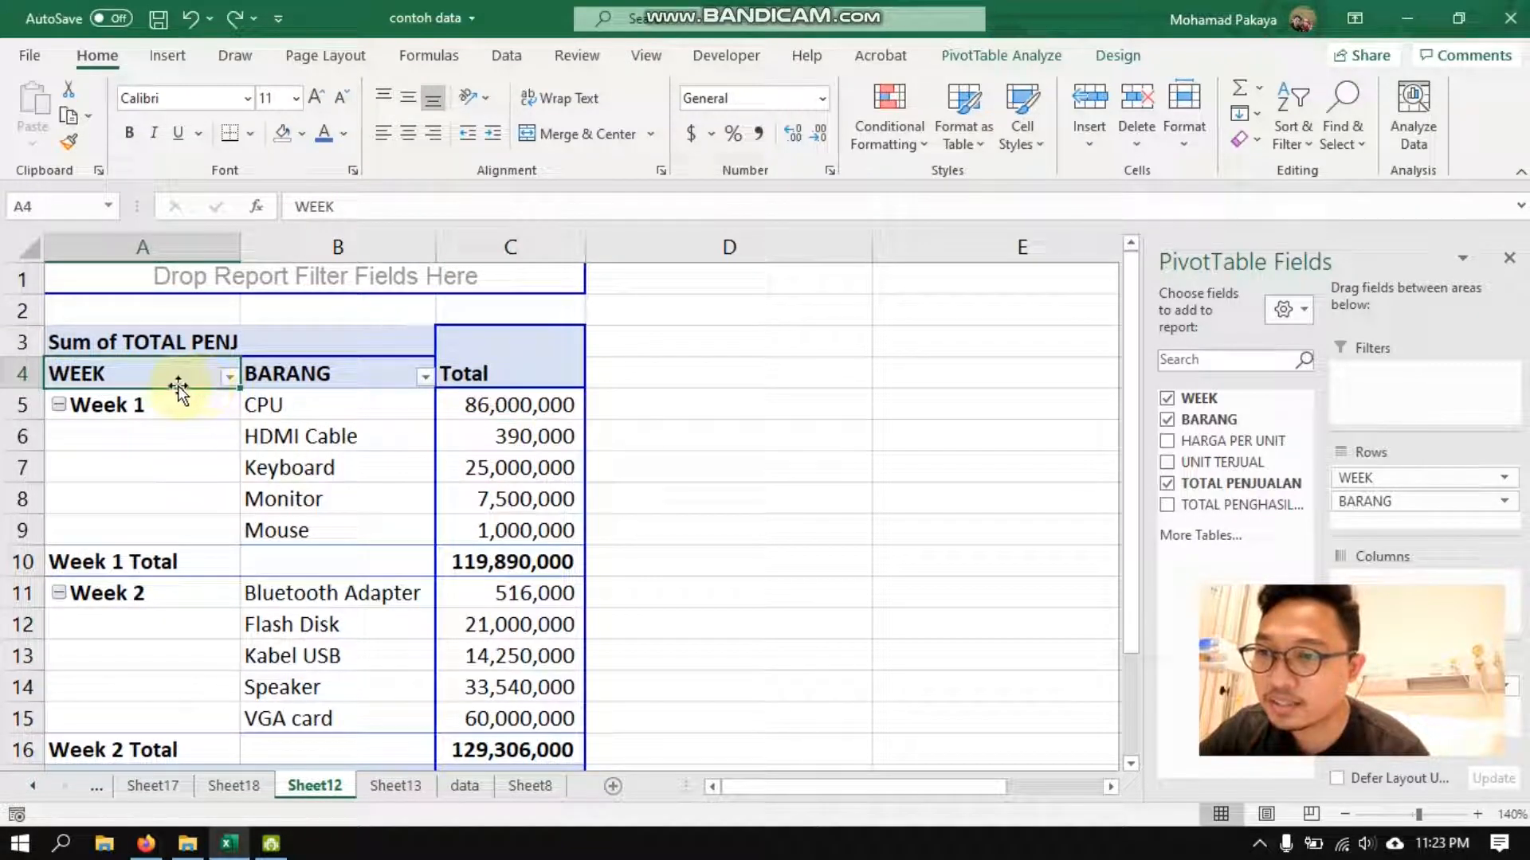
pyautogui.moveTo(178, 386); pyautogui.dragTo(431, 377)
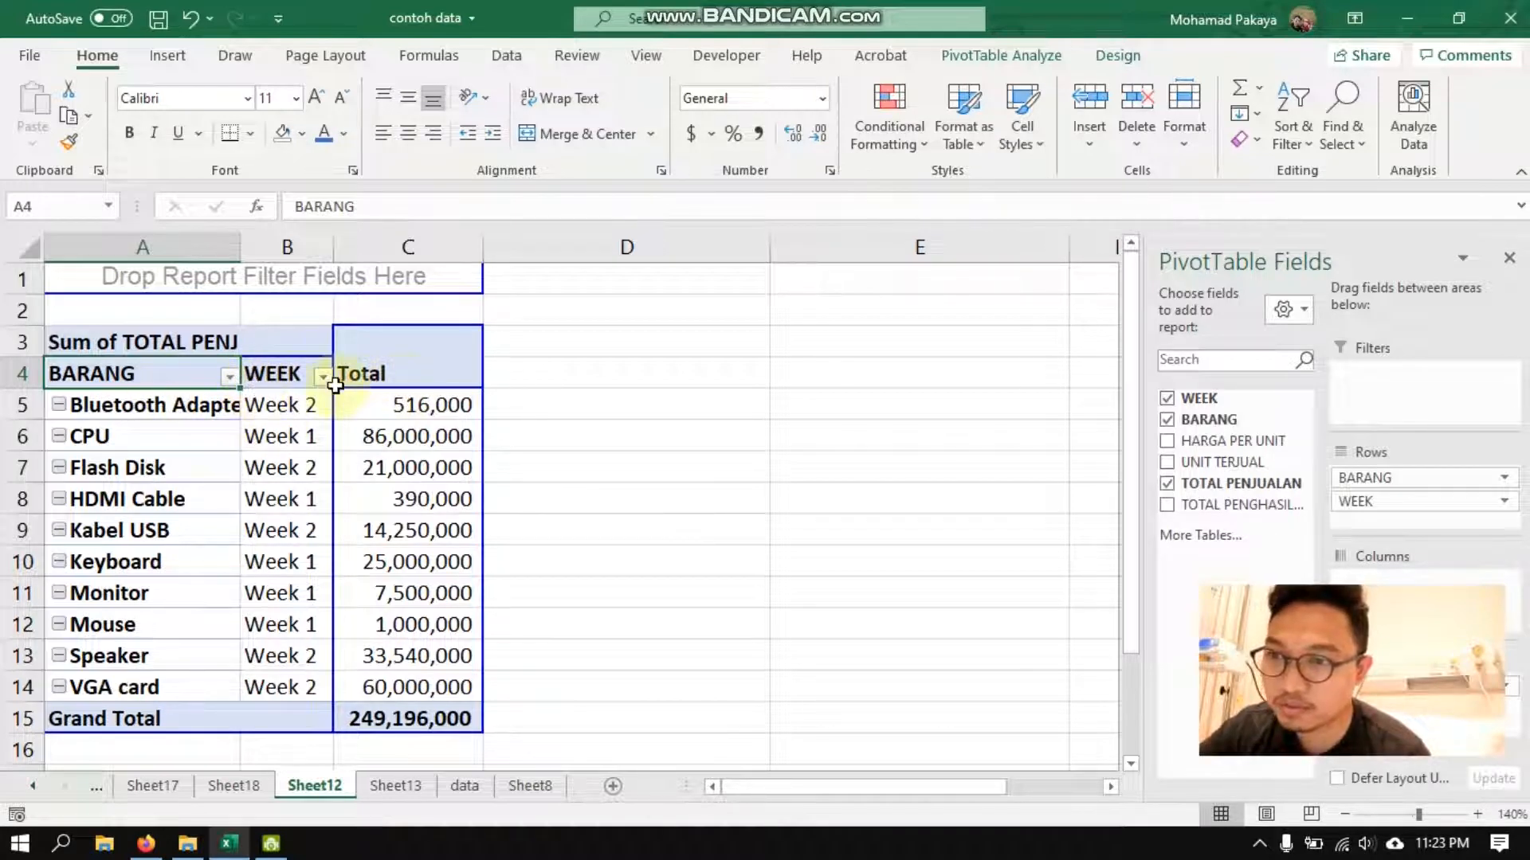
pyautogui.click(288, 379)
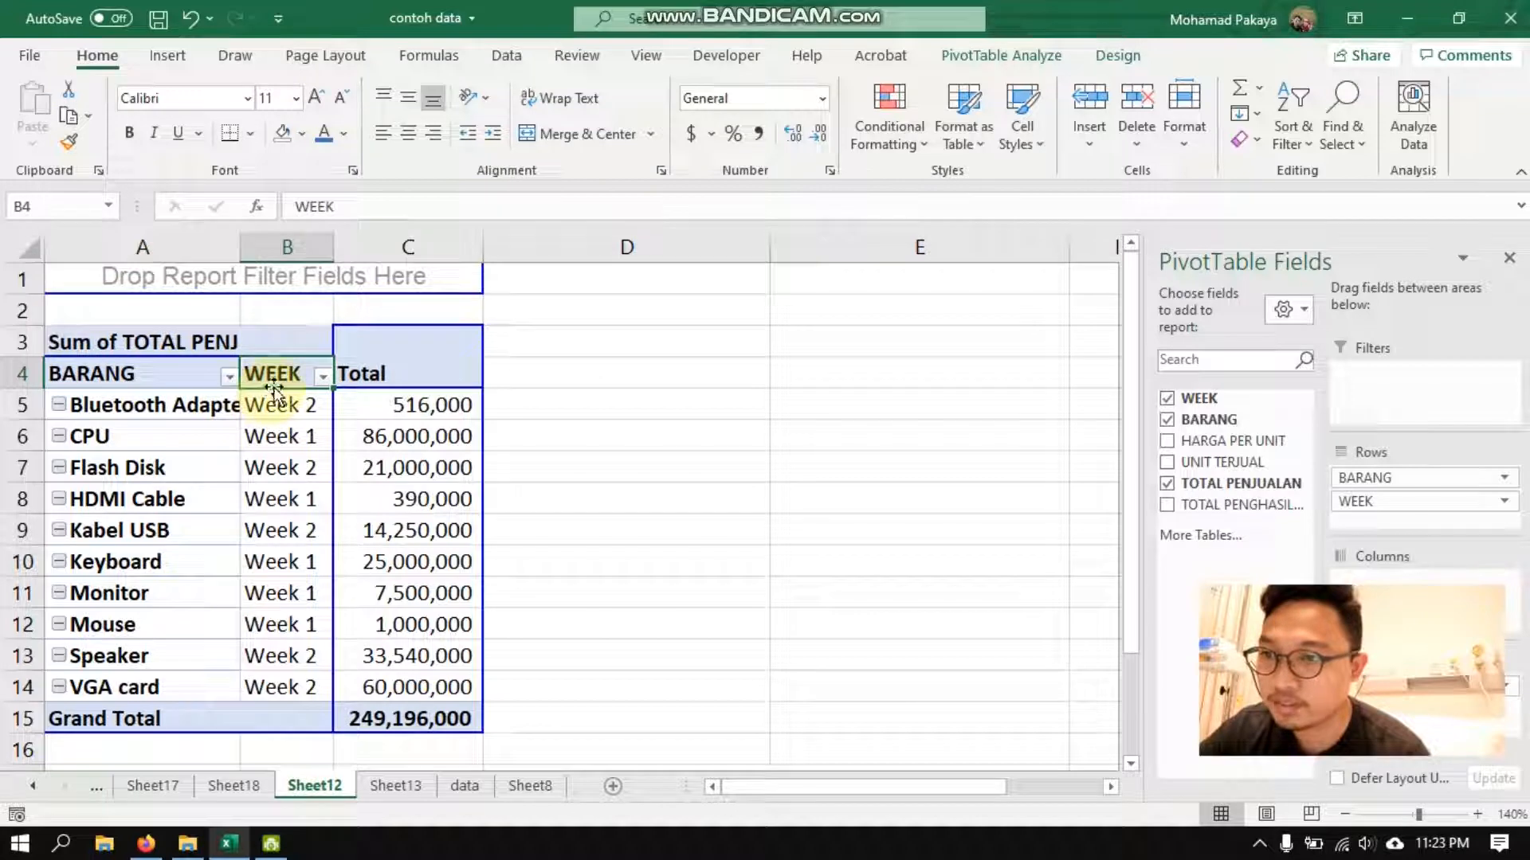
# - Move the WEEK field from the rows to the column area directly in the PivotTable grid
pyautogui.moveTo(273, 391); pyautogui.dragTo(354, 362)
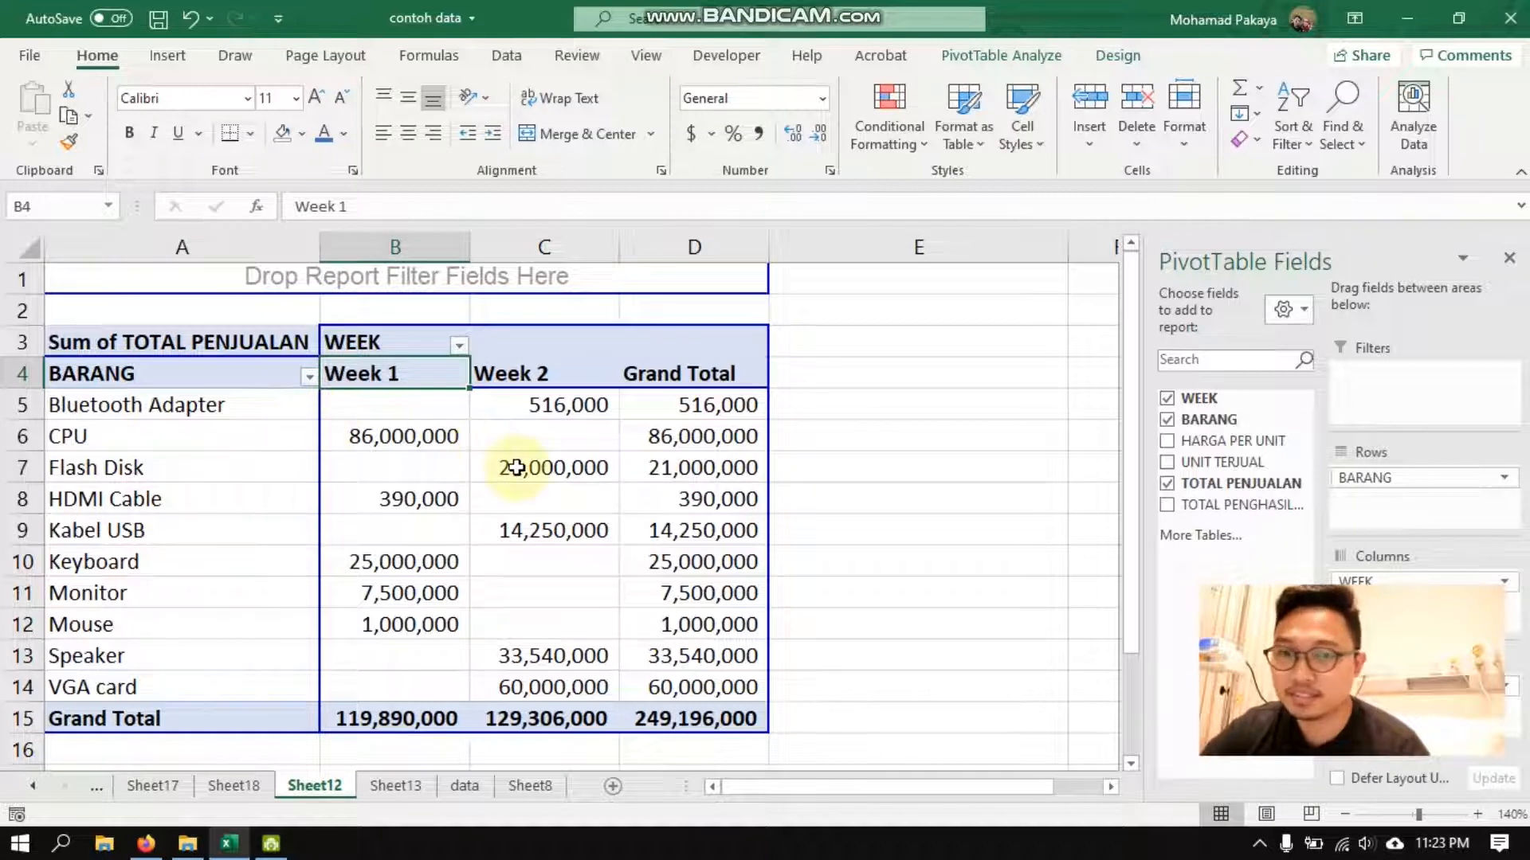
pyautogui.moveTo(517, 468)
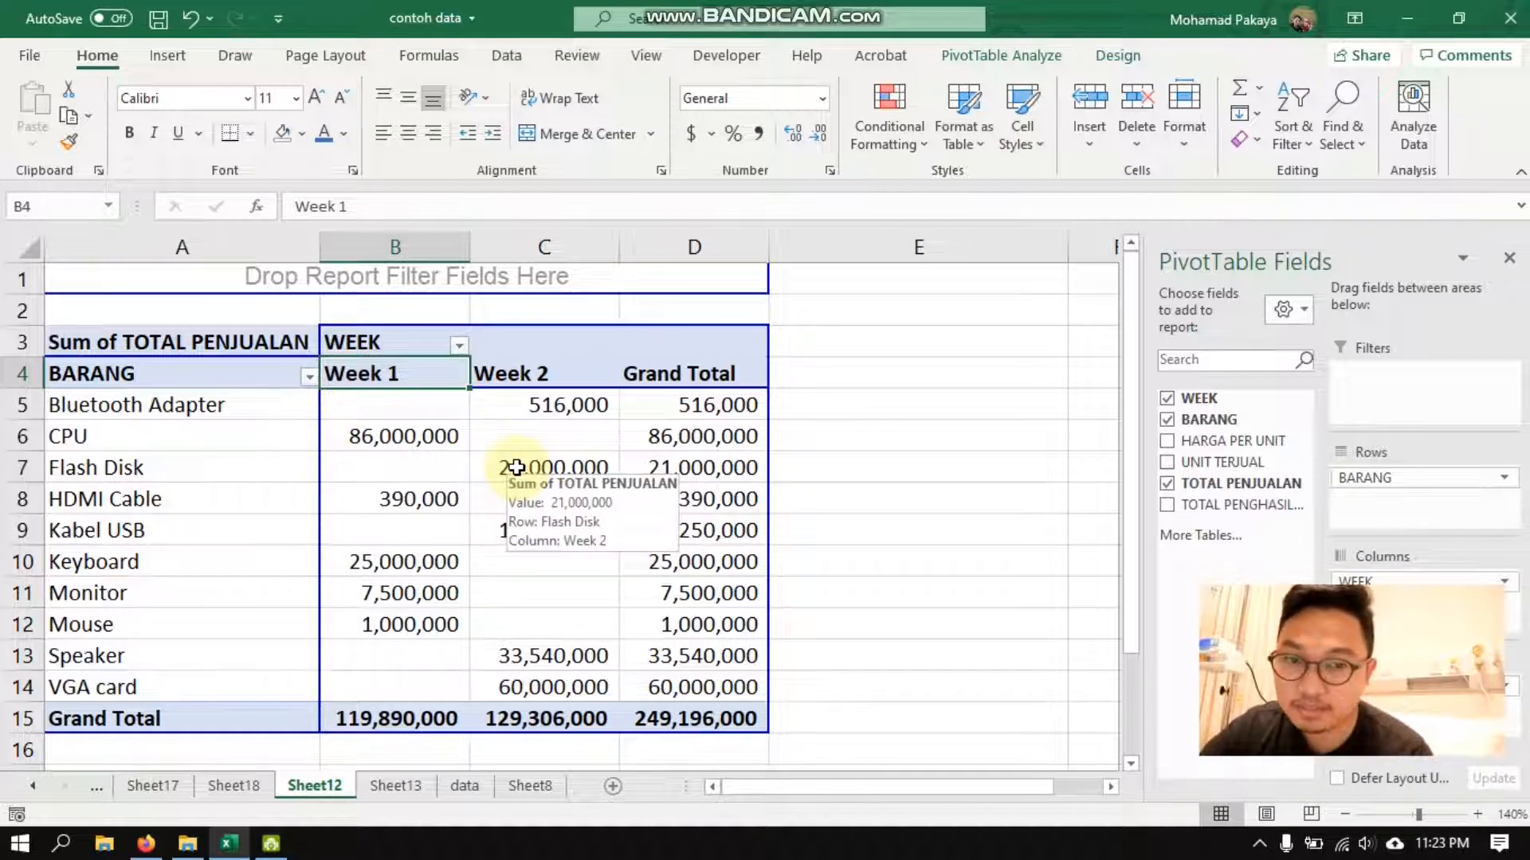
pyautogui.moveTo(381, 690)
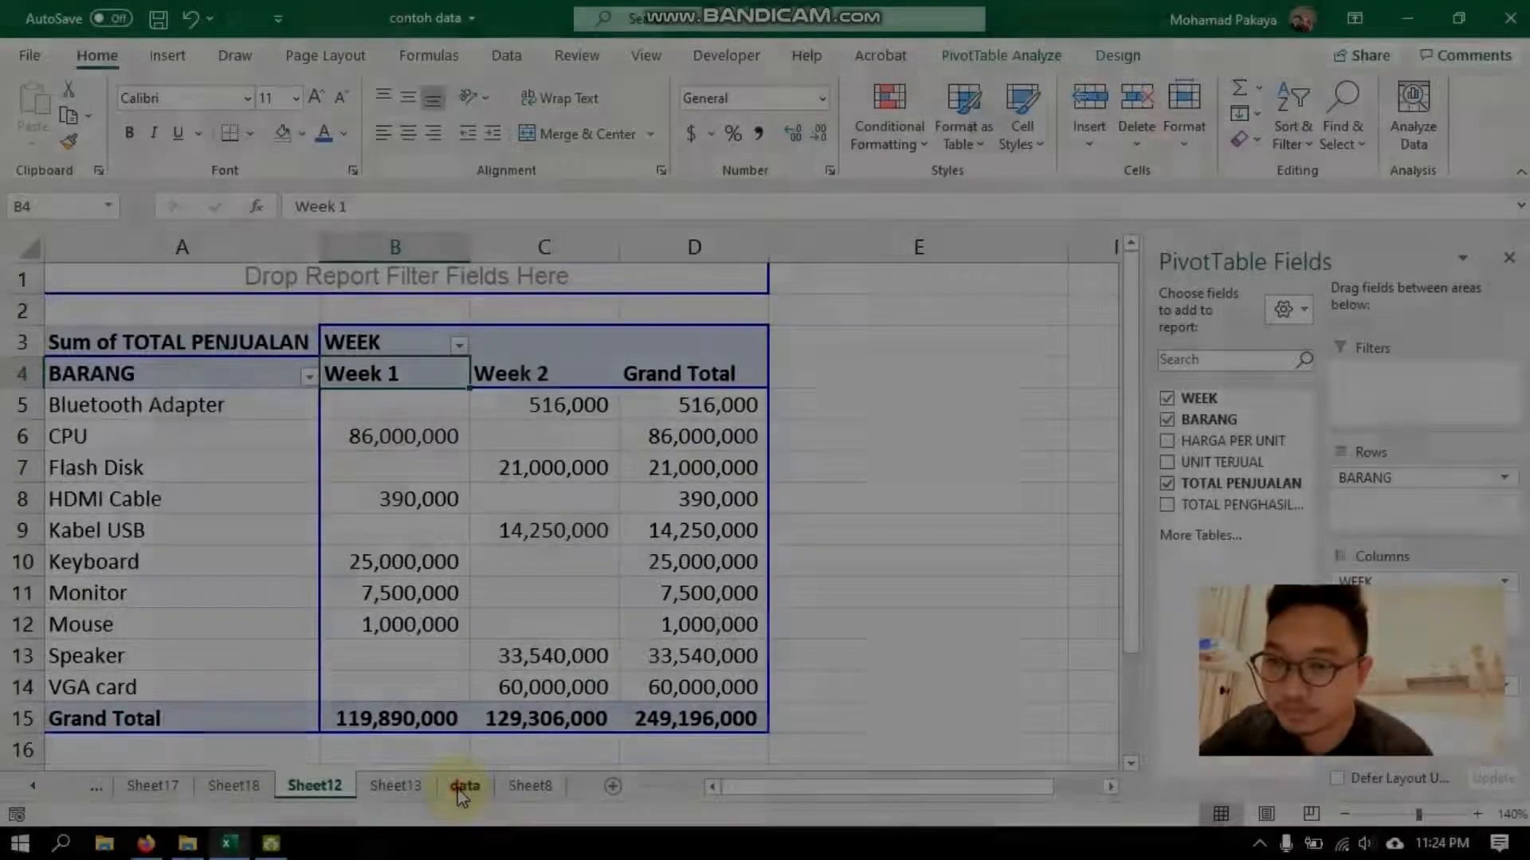
# - Check the trick list on the data sheet, then extract the detail records behind CPU's Grand Total in the Sheet12 PivotTable onto a new sheet
pyautogui.click(463, 786)
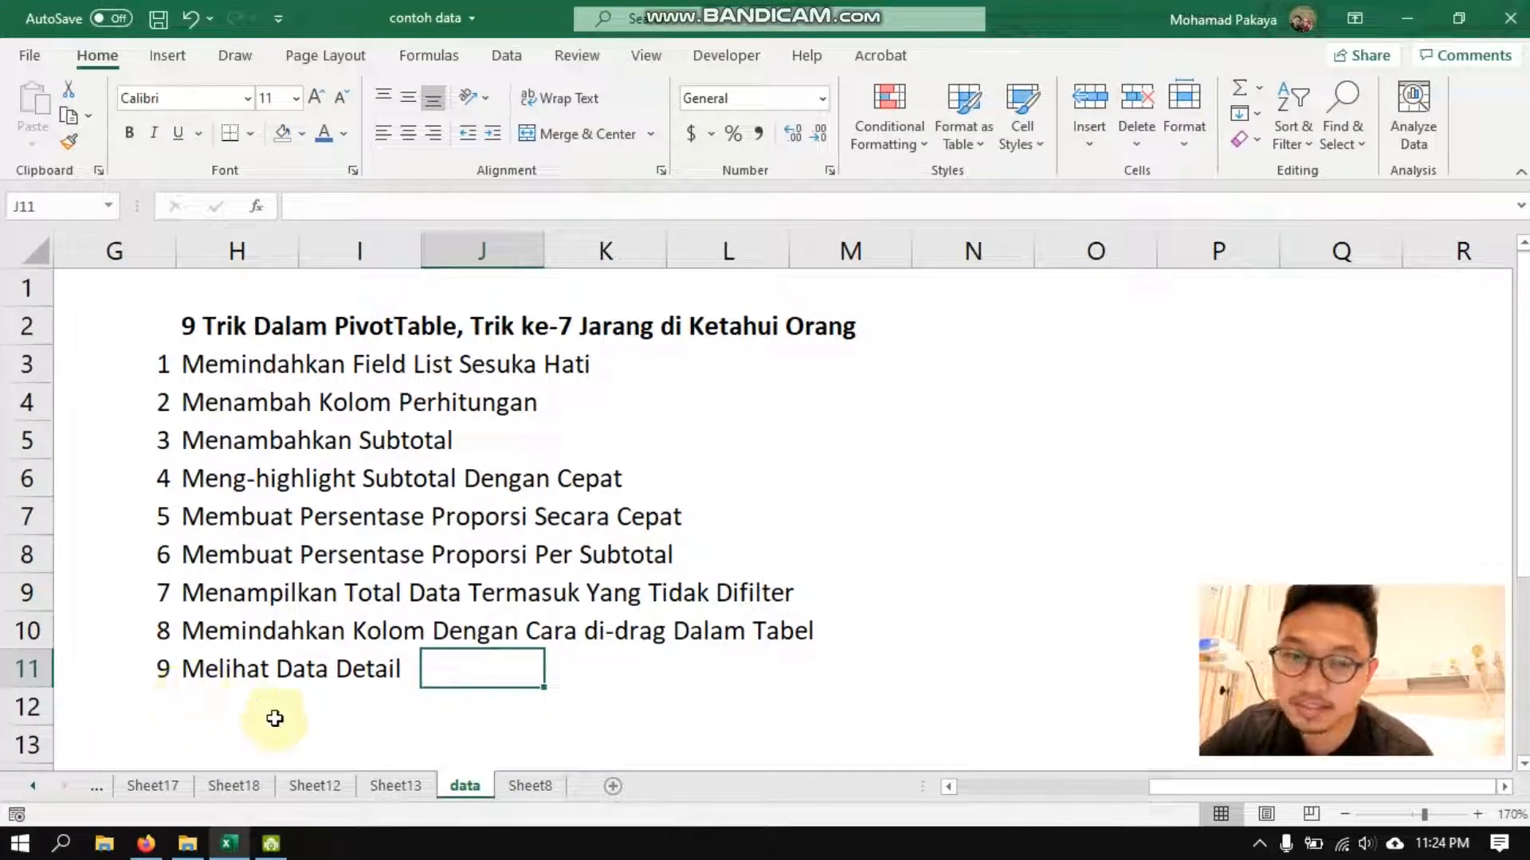
pyautogui.click(331, 792)
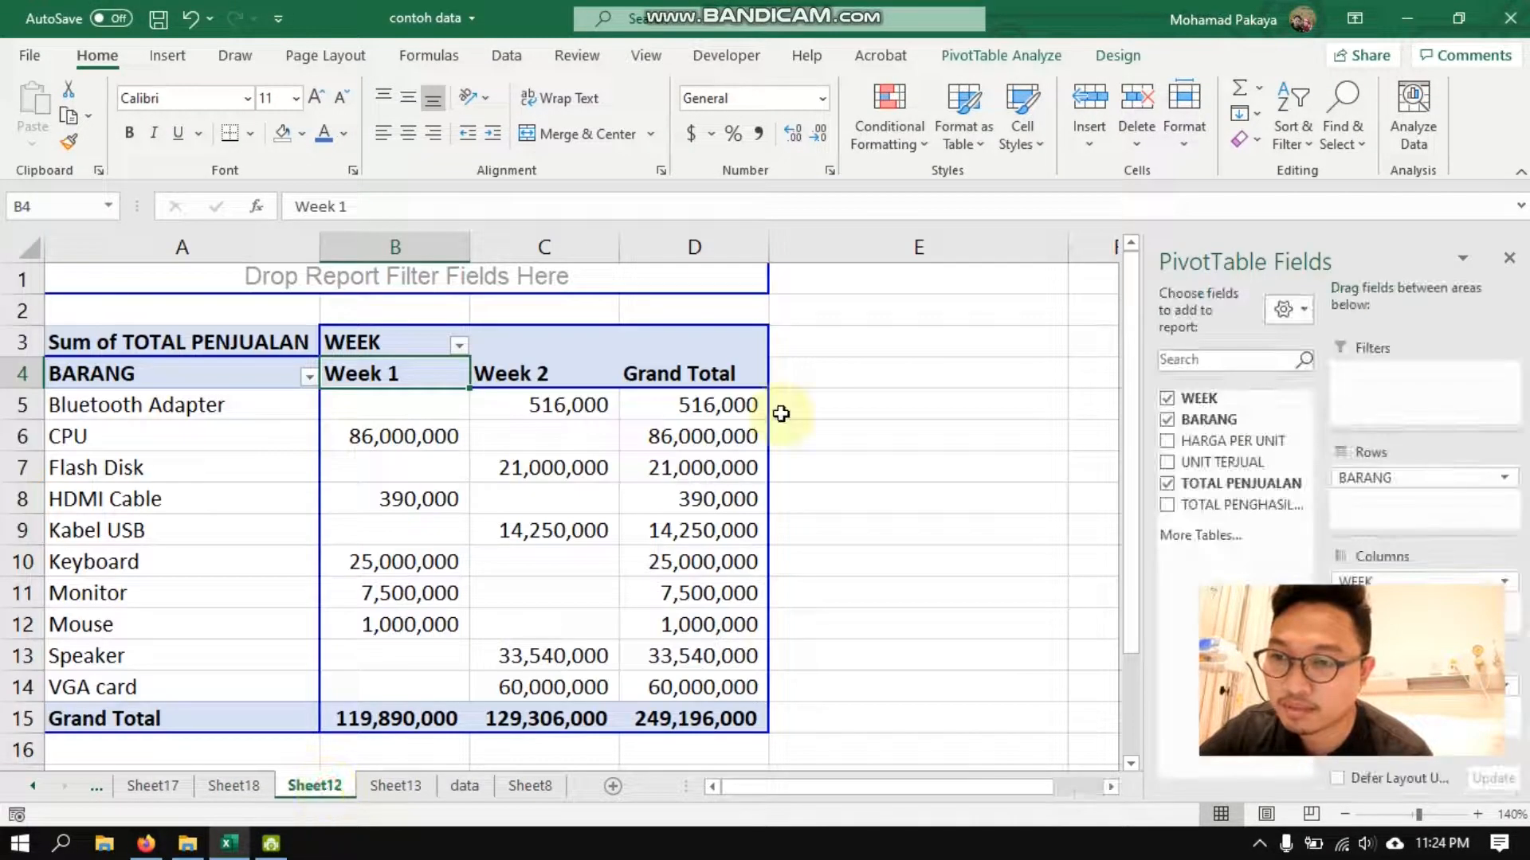
pyautogui.click(838, 445)
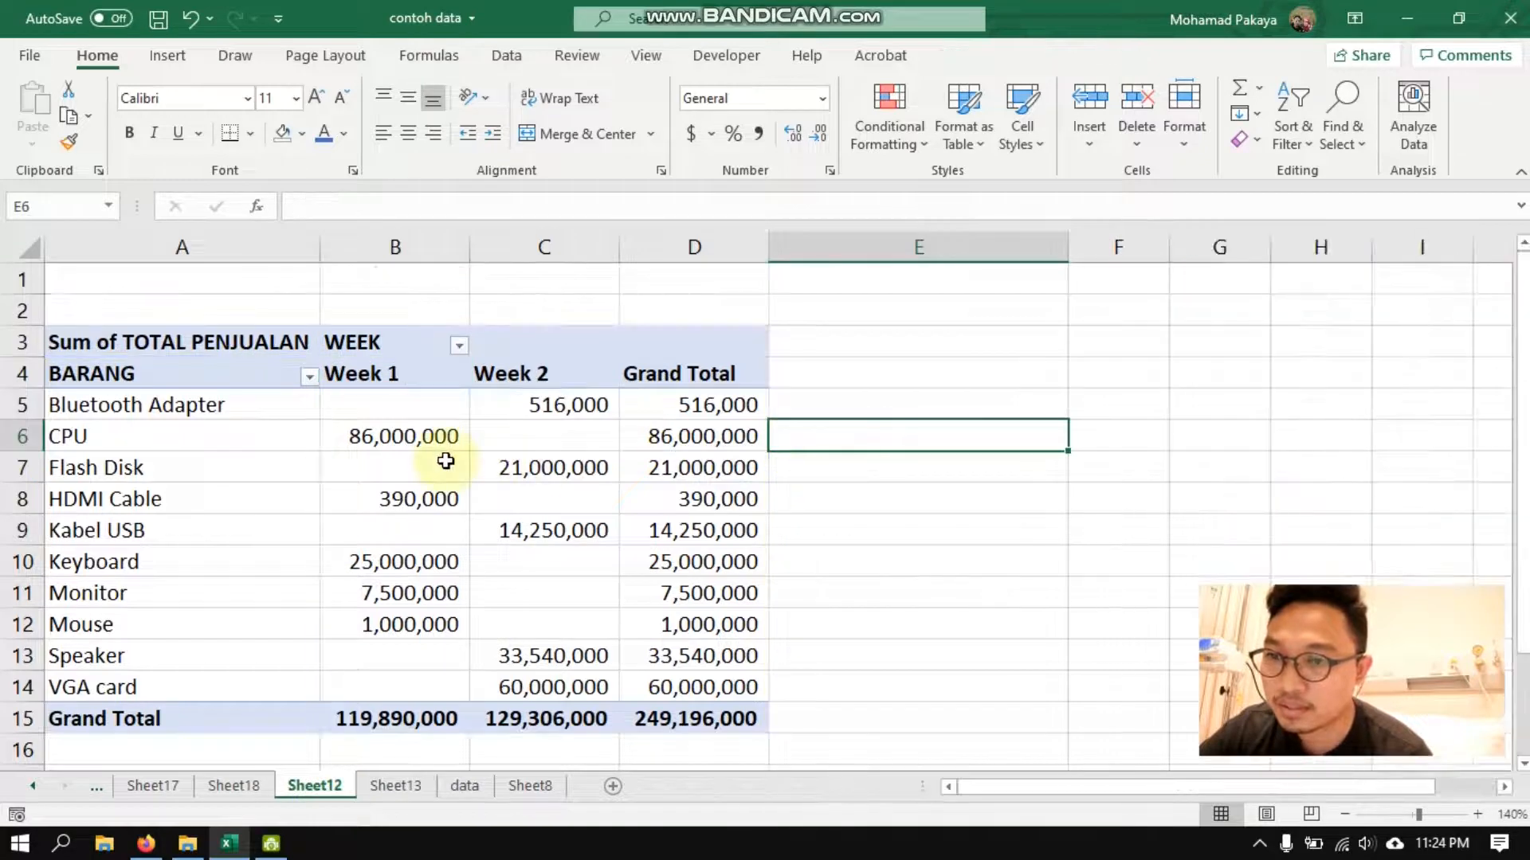
pyautogui.click(677, 437)
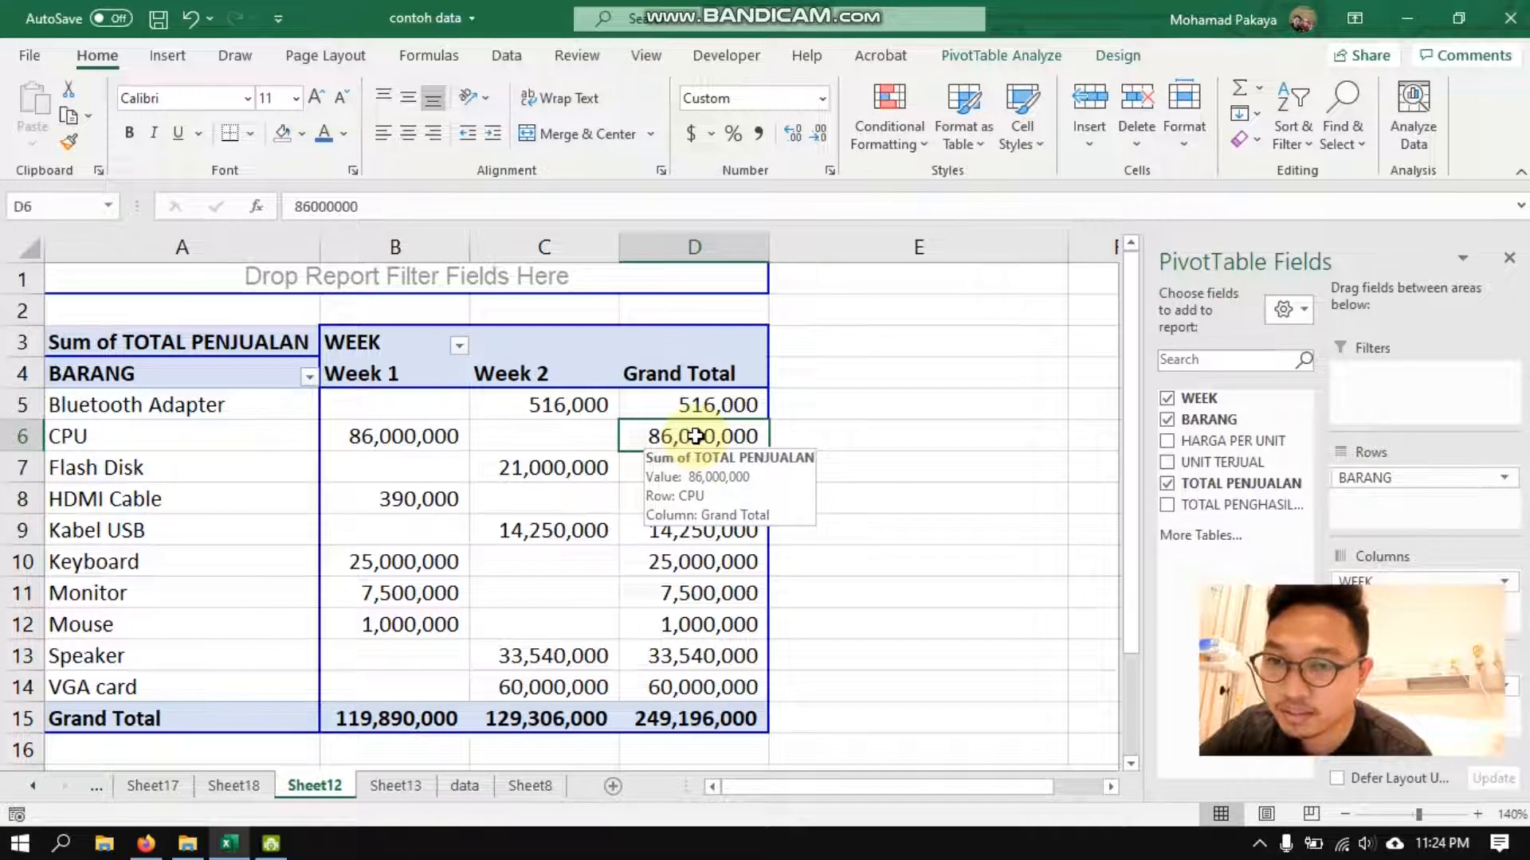
pyautogui.doubleClick(695, 435)
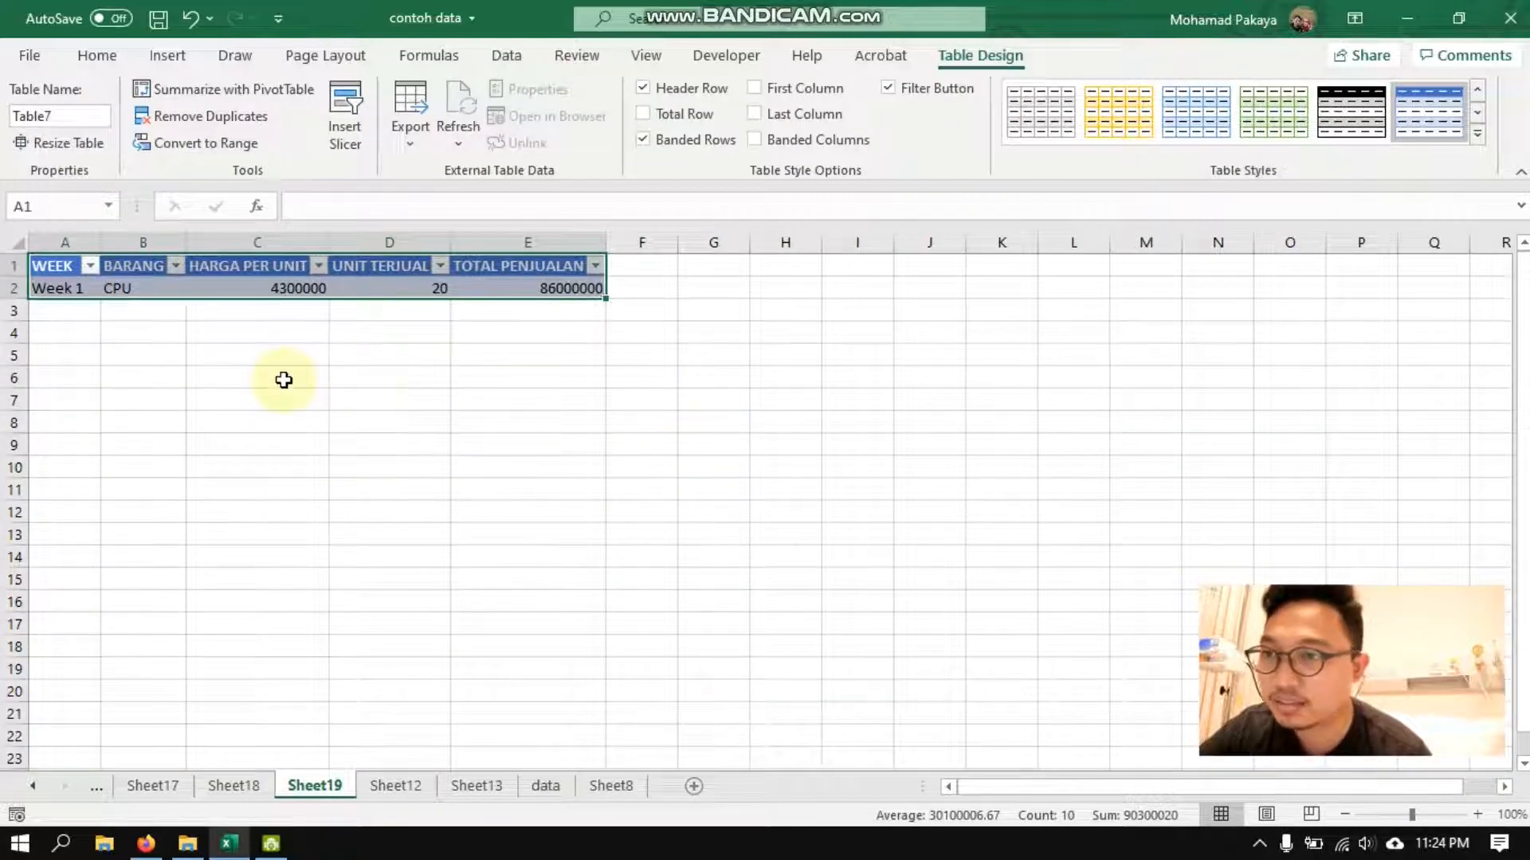
pyautogui.click(283, 380)
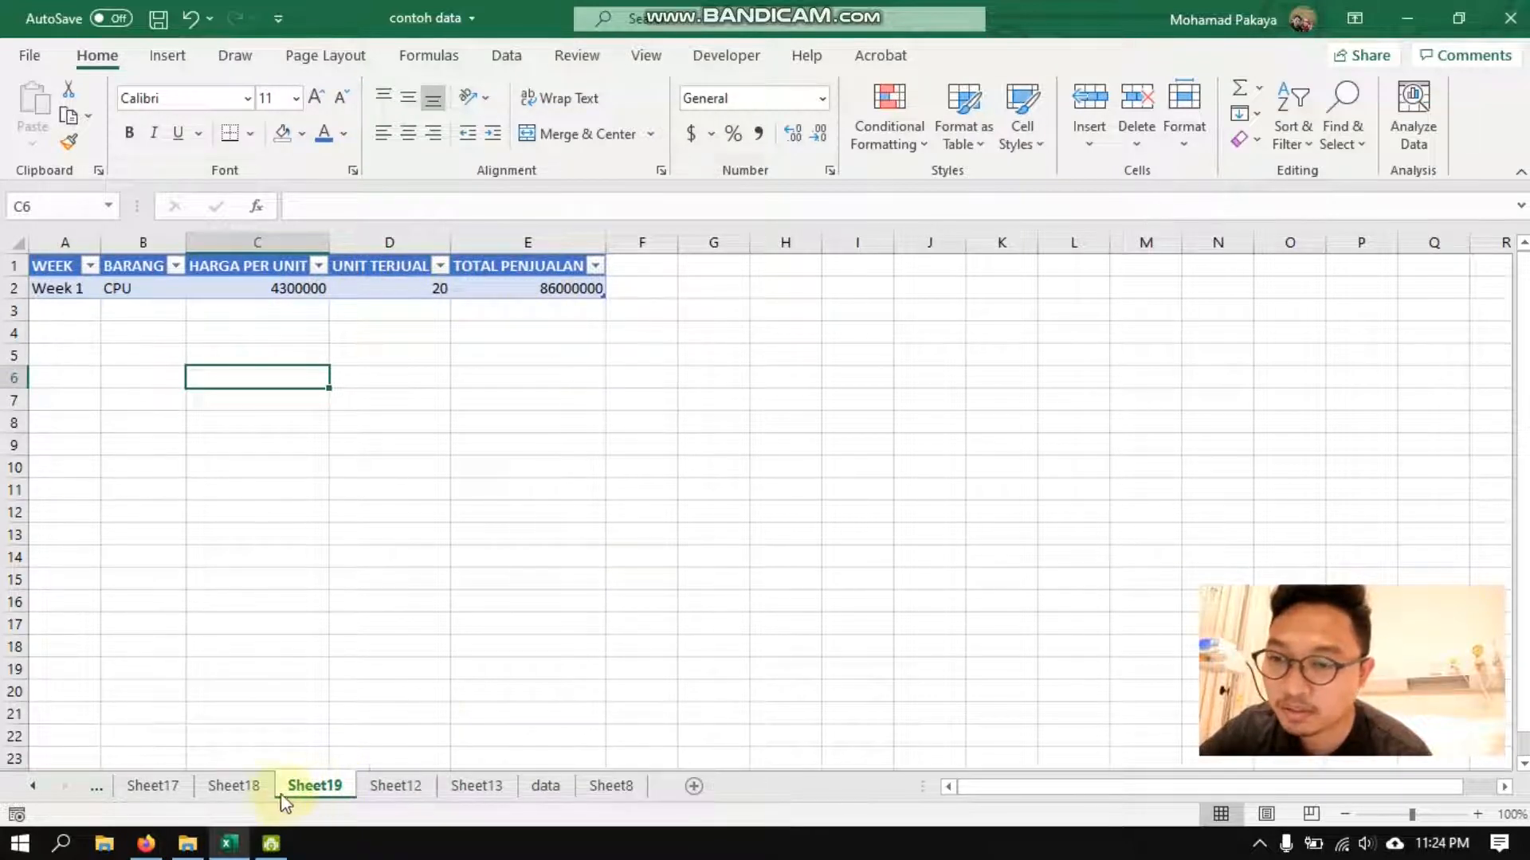
# - Remove BARANG from the Sheet12 PivotTable and move WEEK from the column fields to the row fields
pyautogui.click(396, 785)
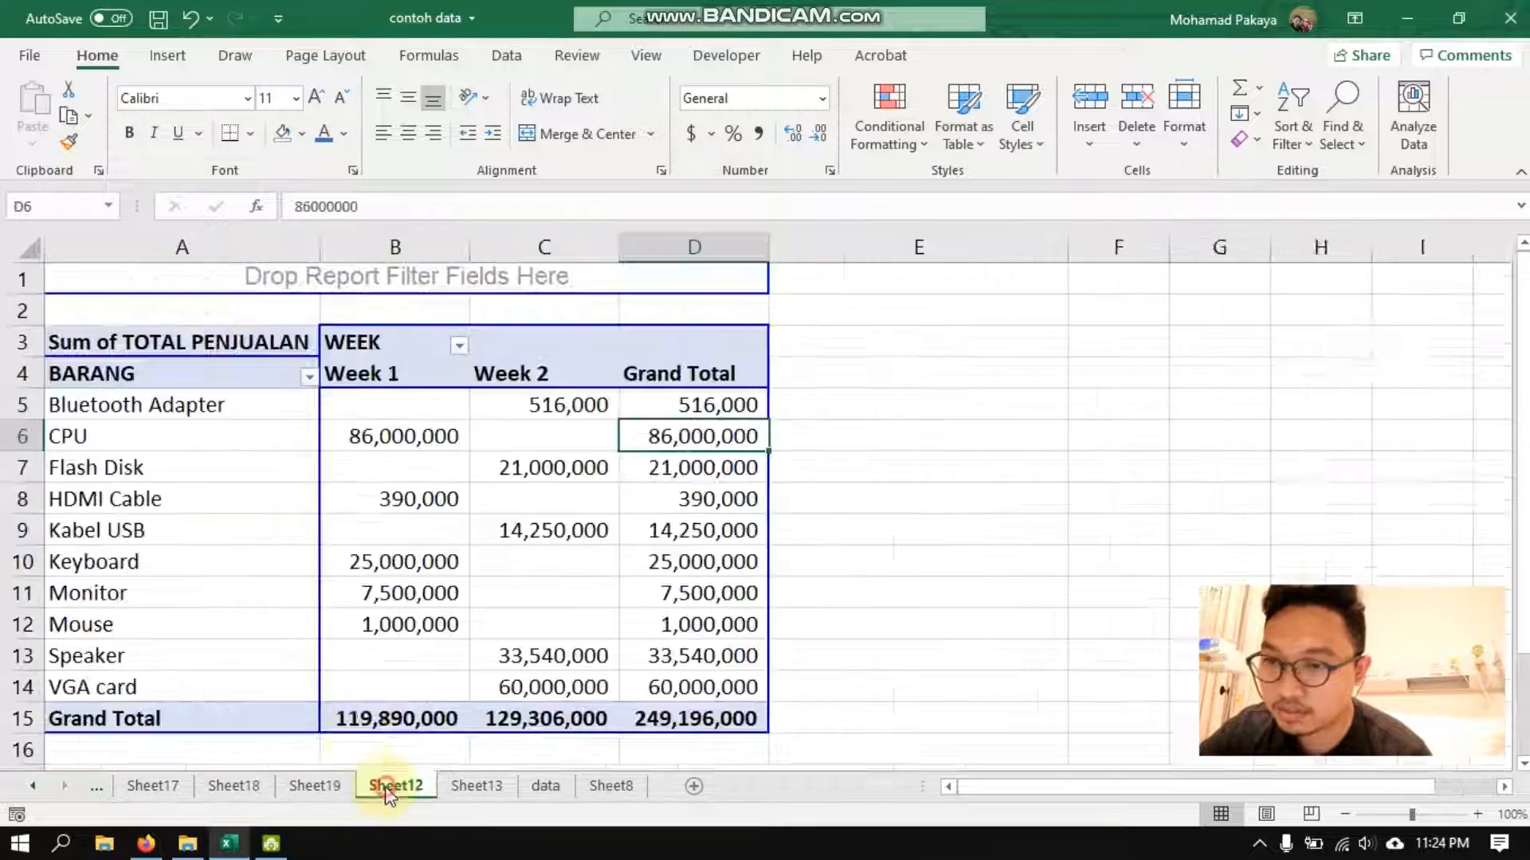
pyautogui.click(377, 542)
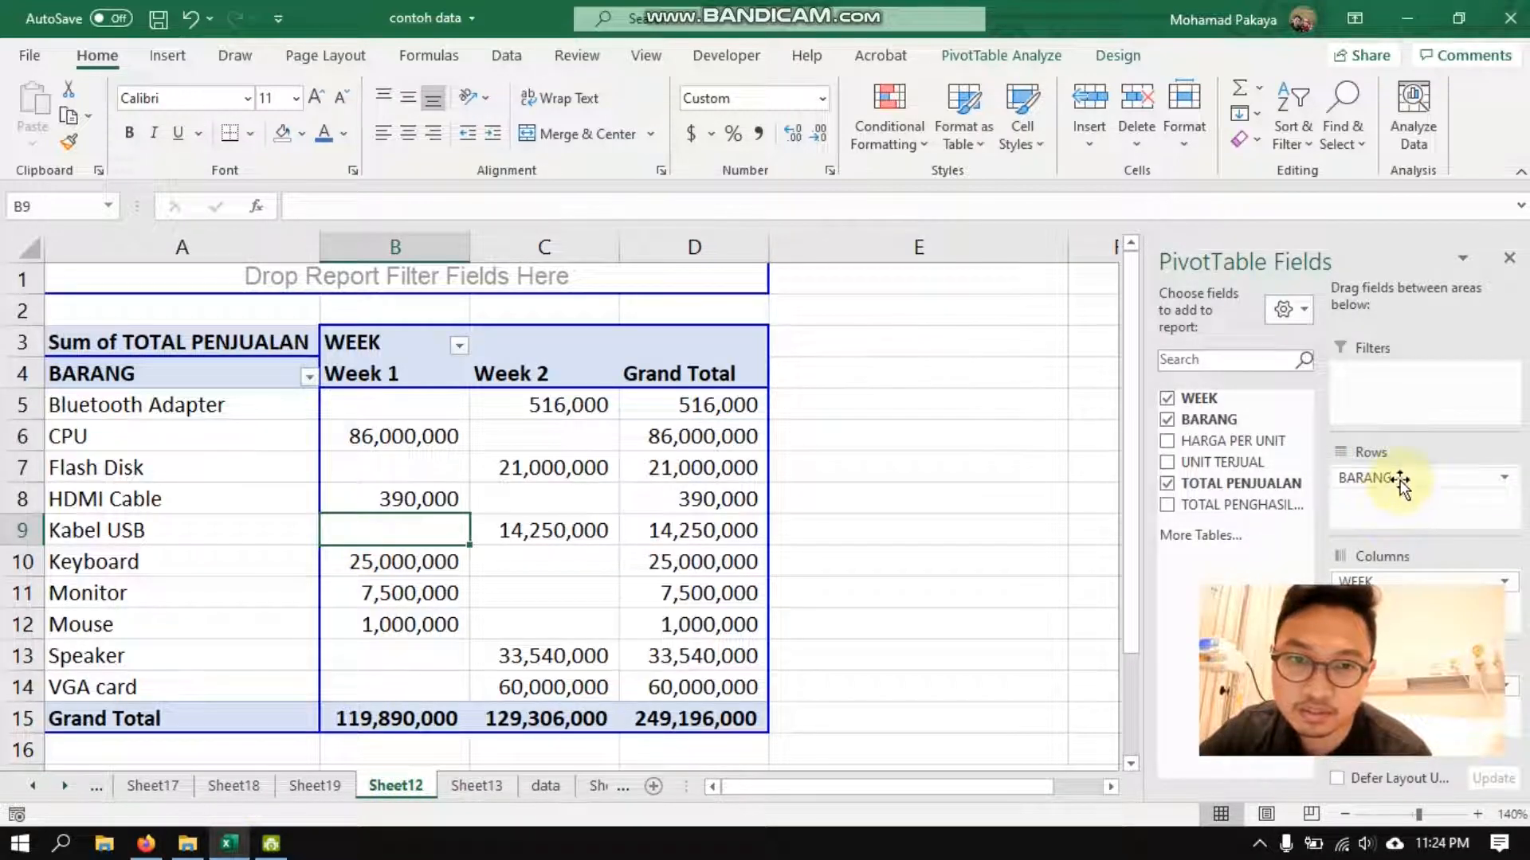
pyautogui.moveTo(1399, 480); pyautogui.dragTo(1278, 494)
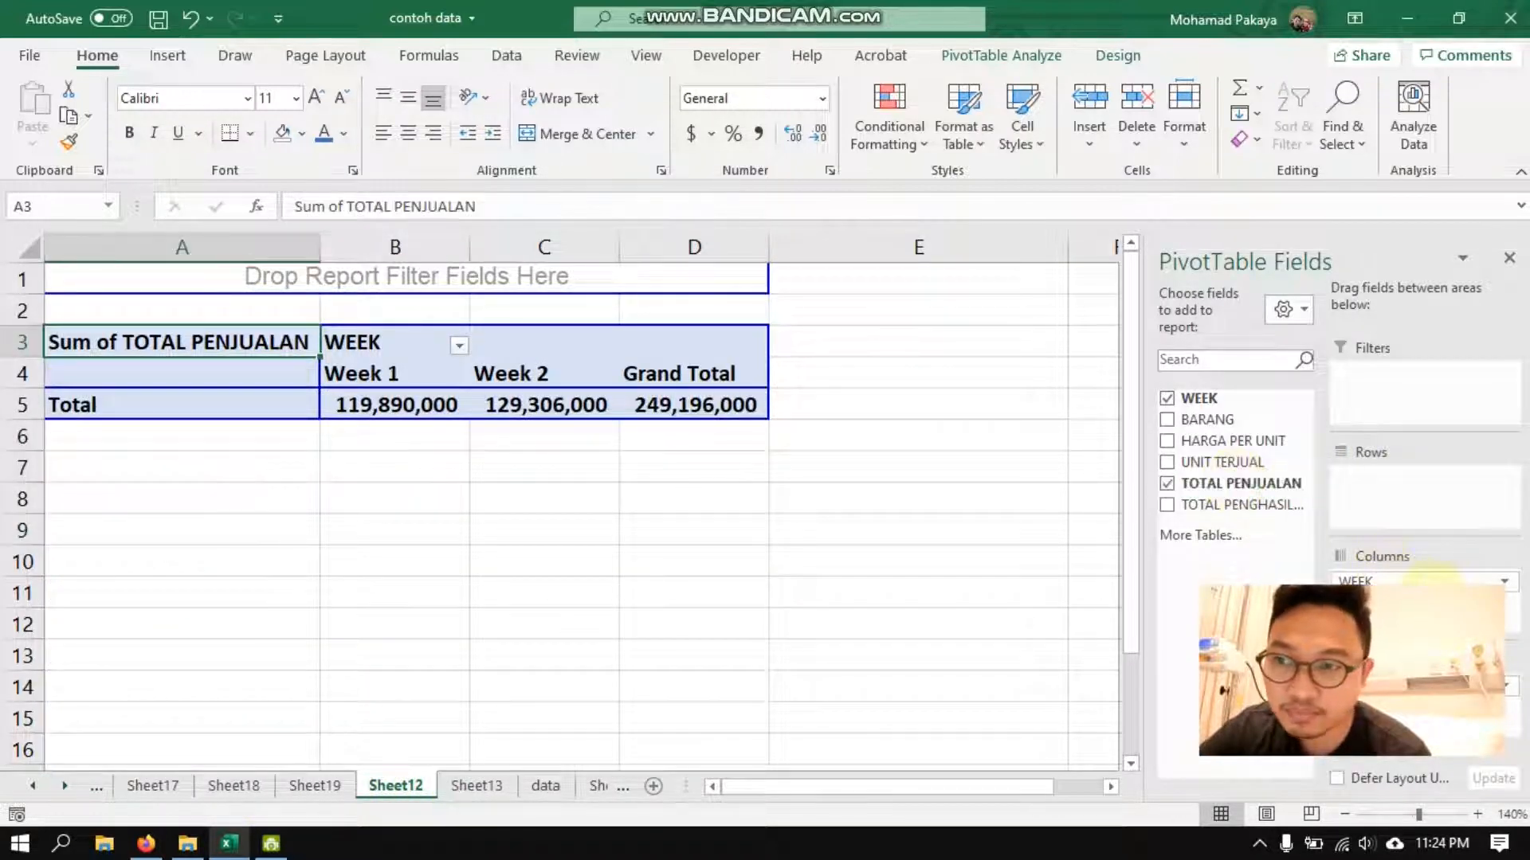
pyautogui.moveTo(1409, 577); pyautogui.dragTo(1376, 502)
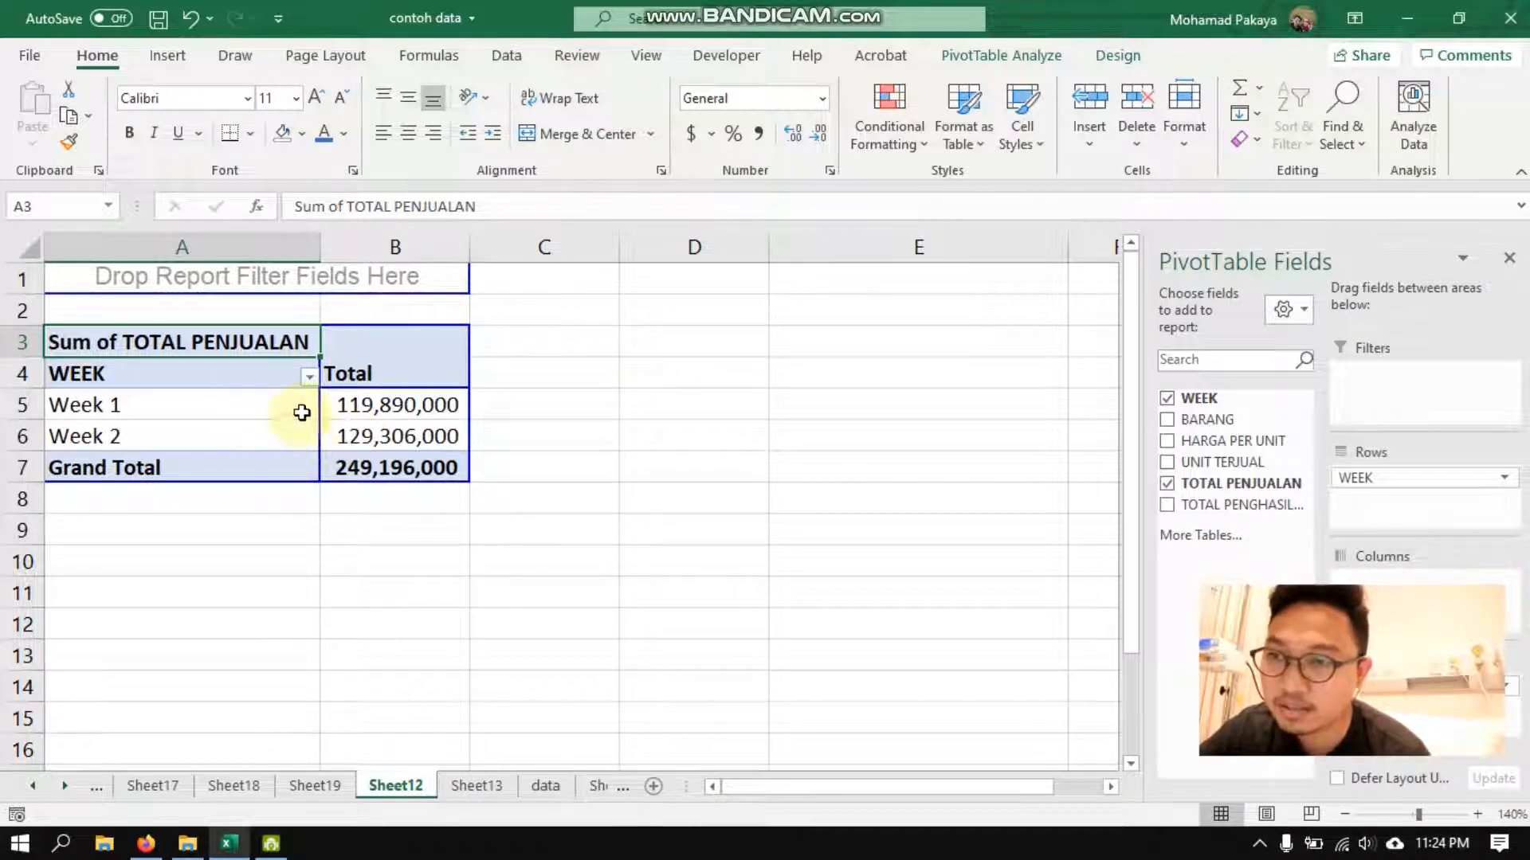
# - Extract the detail records behind the Week 1 total onto a new sheet
pyautogui.click(390, 408)
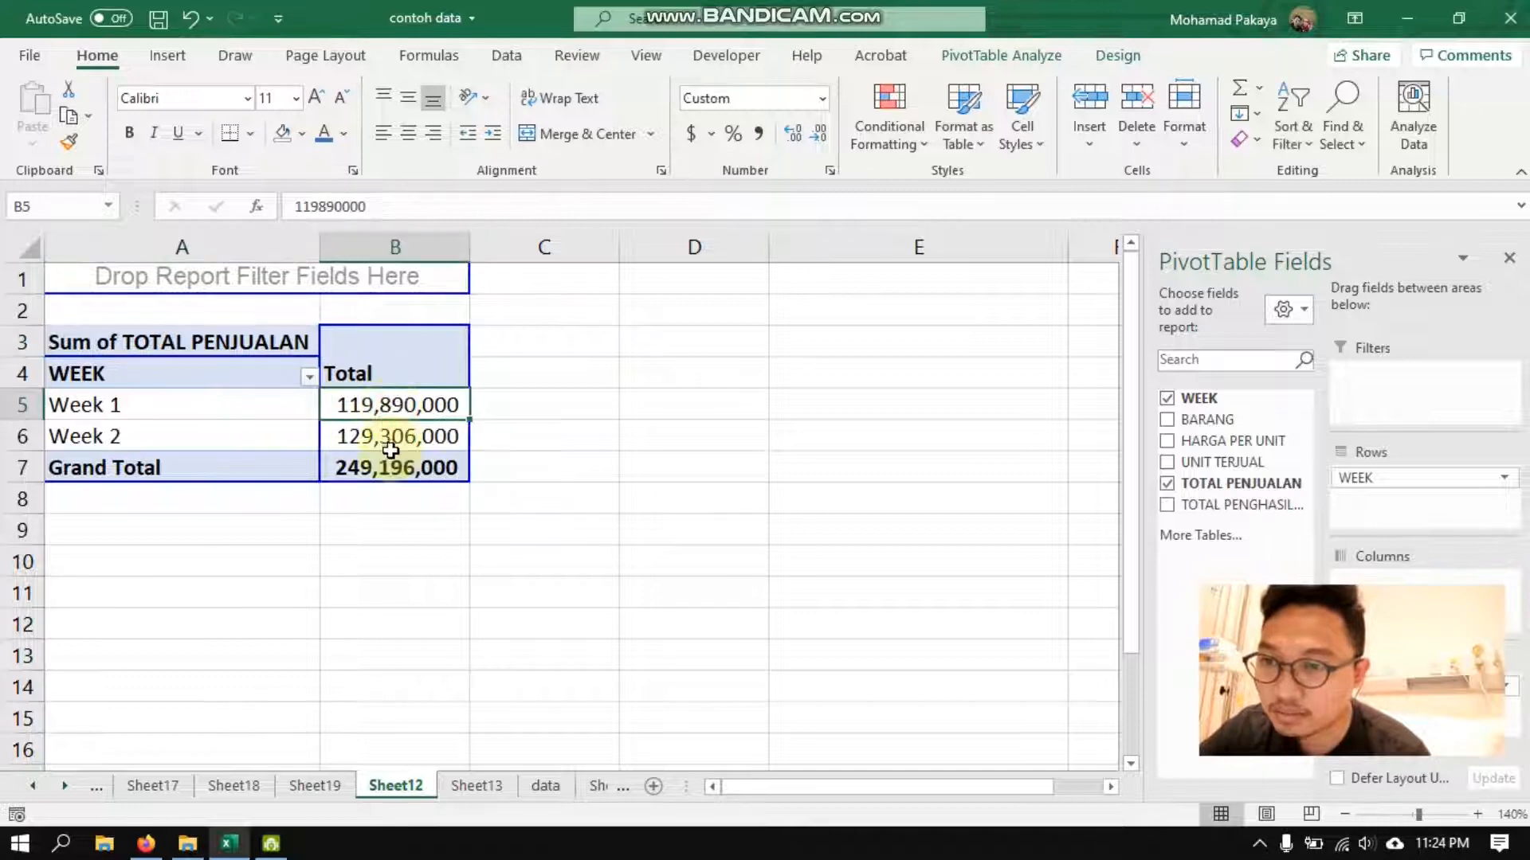
pyautogui.doubleClick(377, 410)
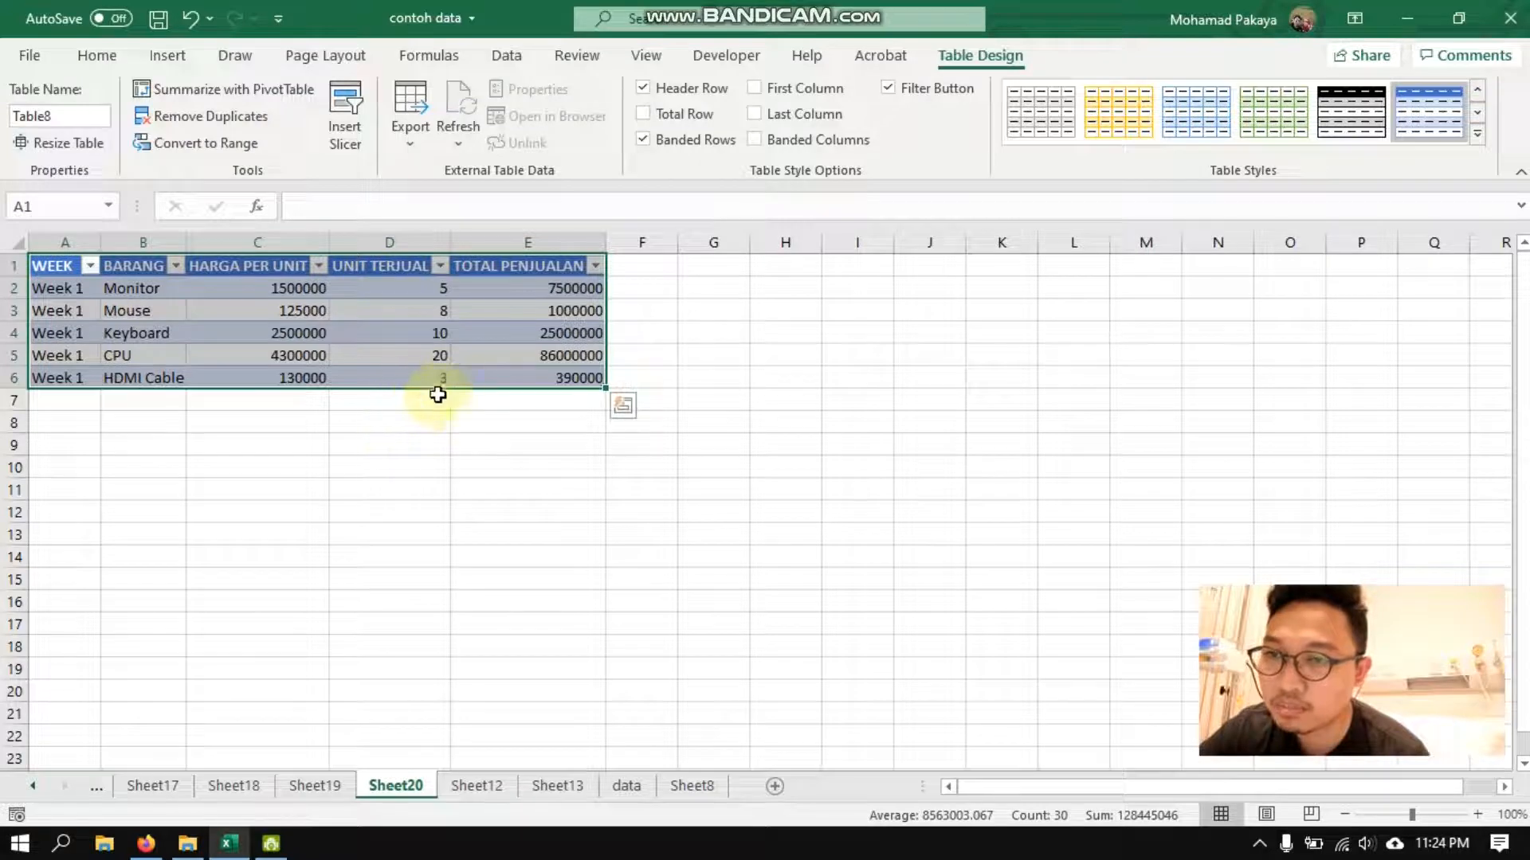
pyautogui.click(568, 463)
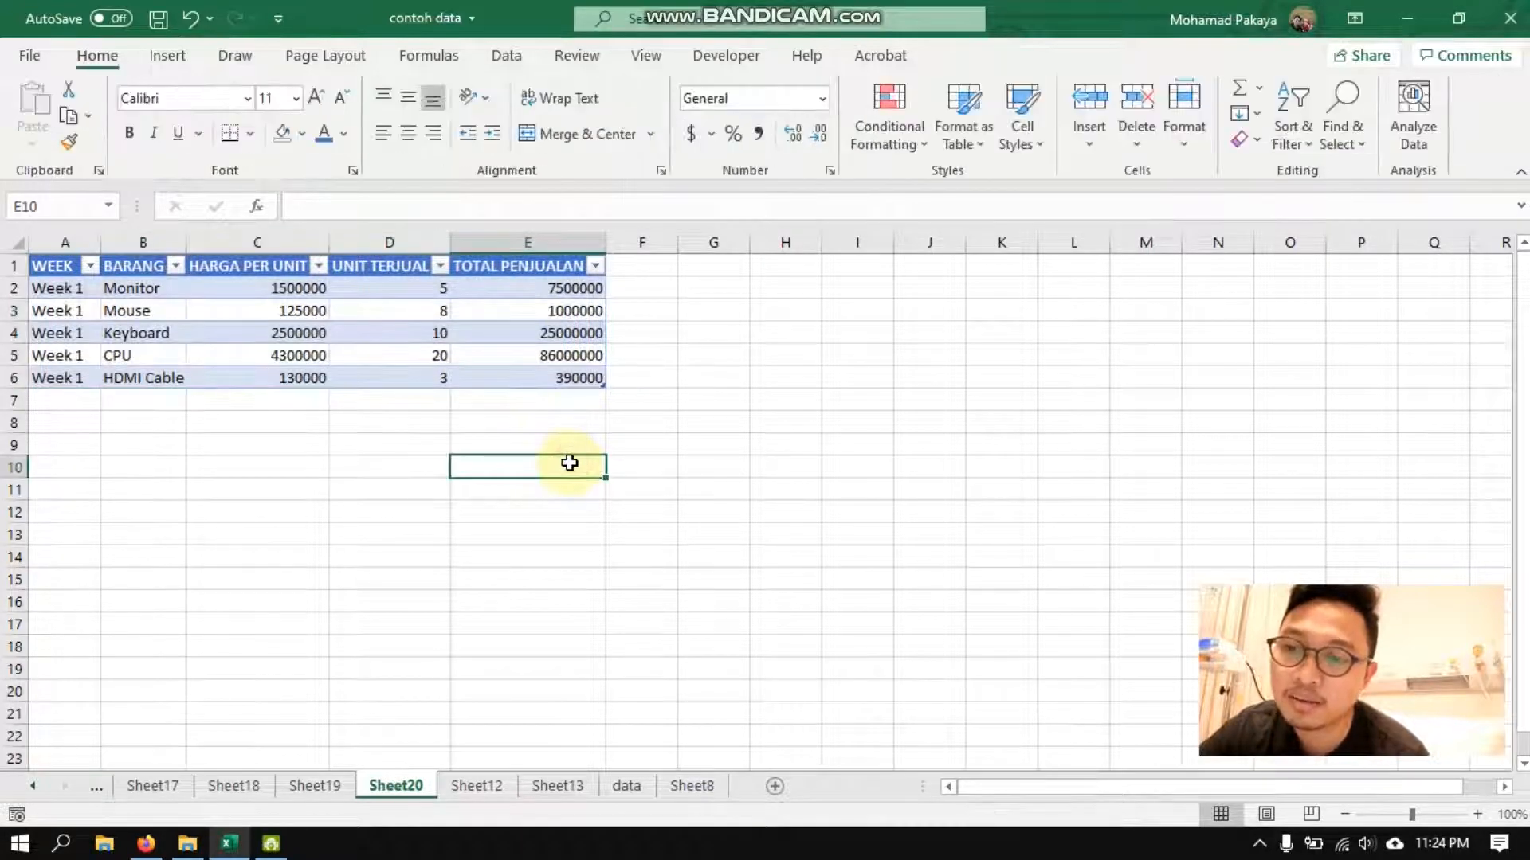
# - Return to the Sheet12 PivotTable and review the list of tricks on the data sheet
pyautogui.click(487, 788)
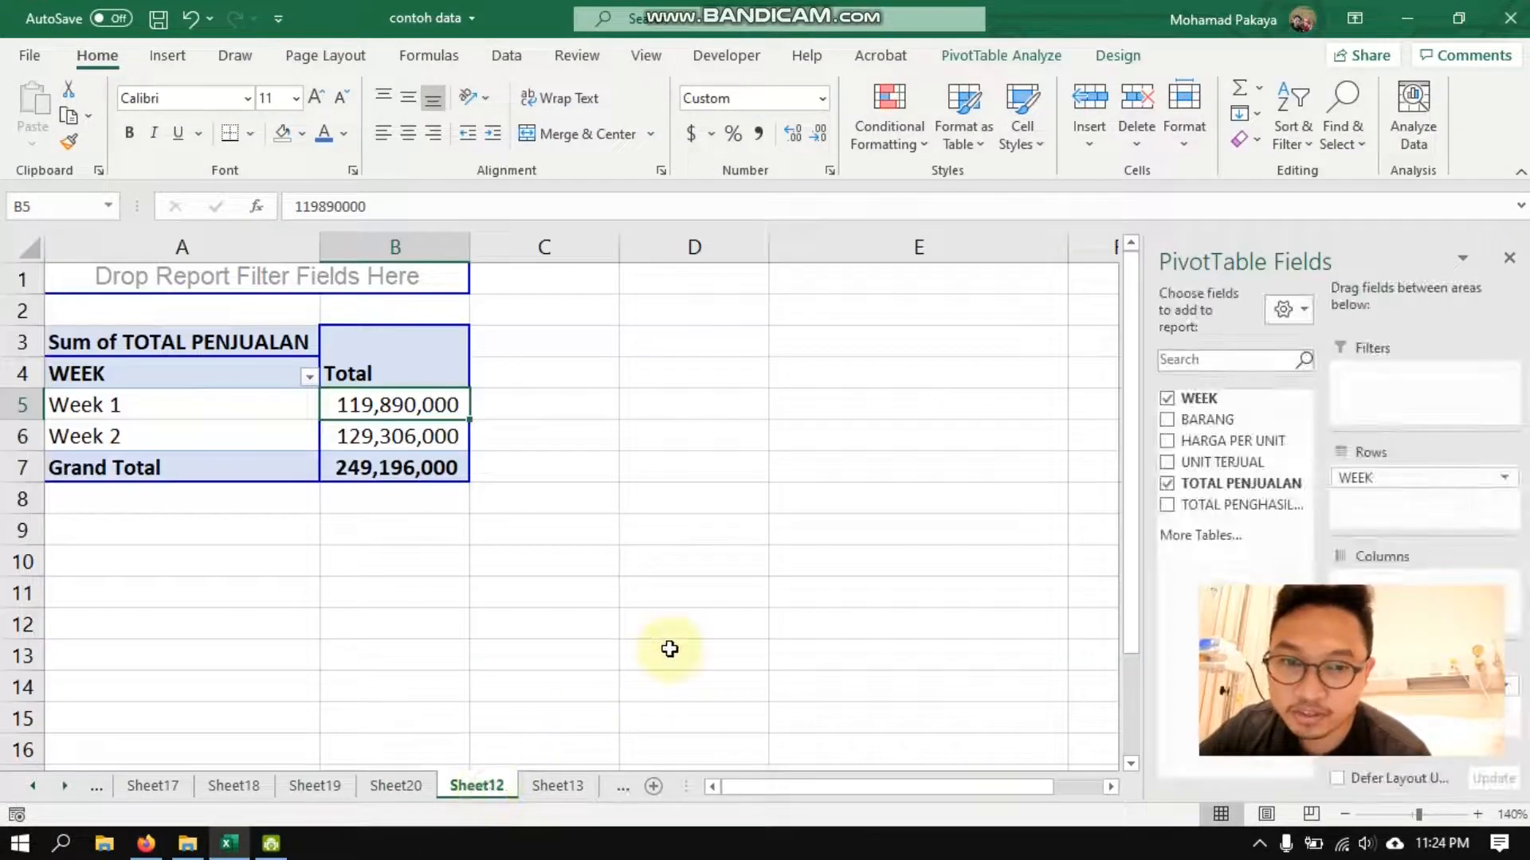
pyautogui.click(669, 650)
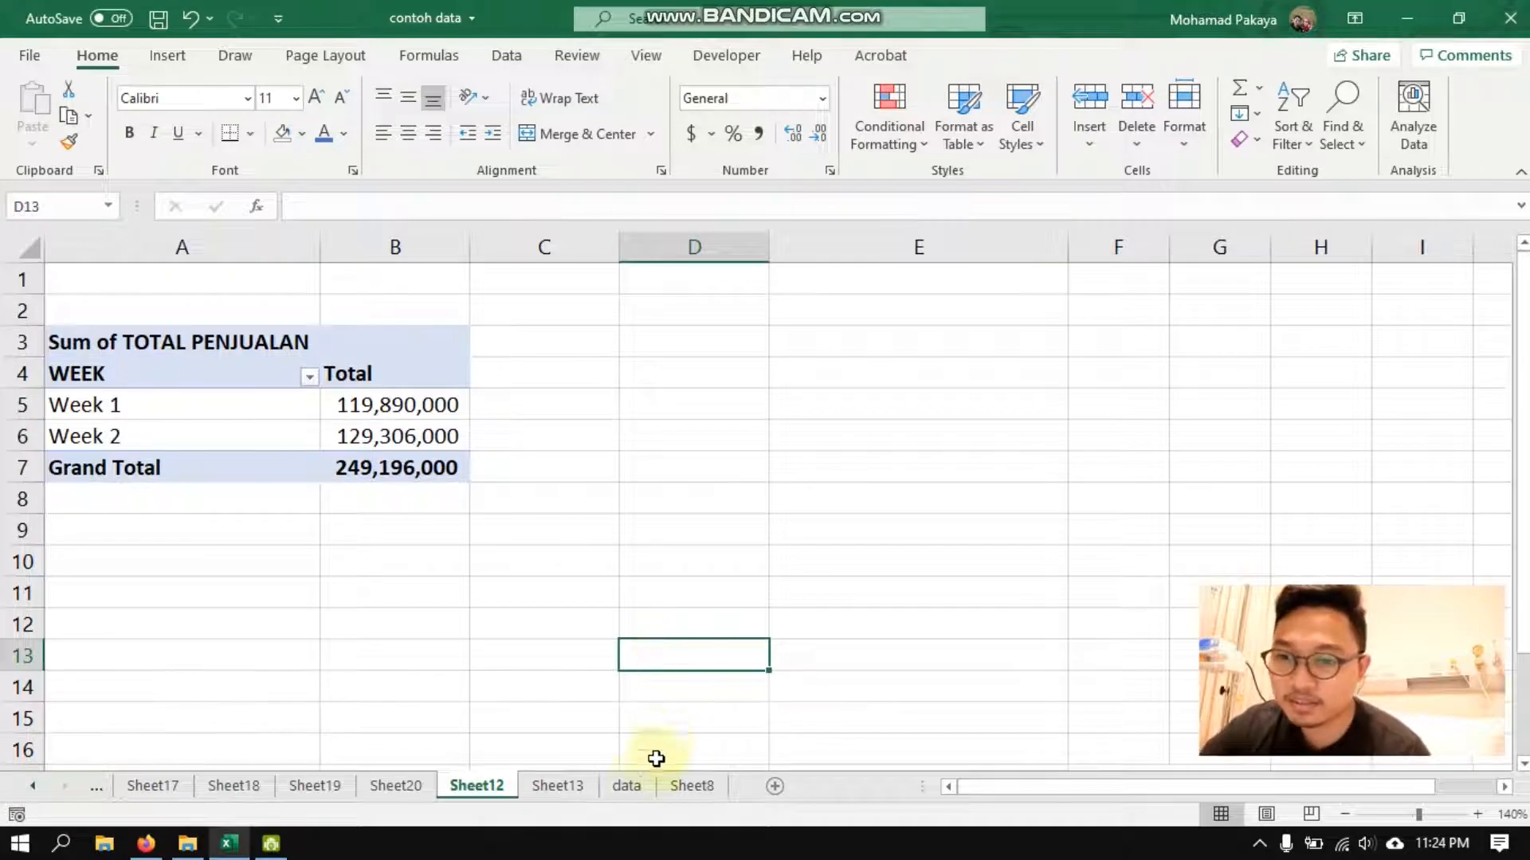
pyautogui.click(630, 785)
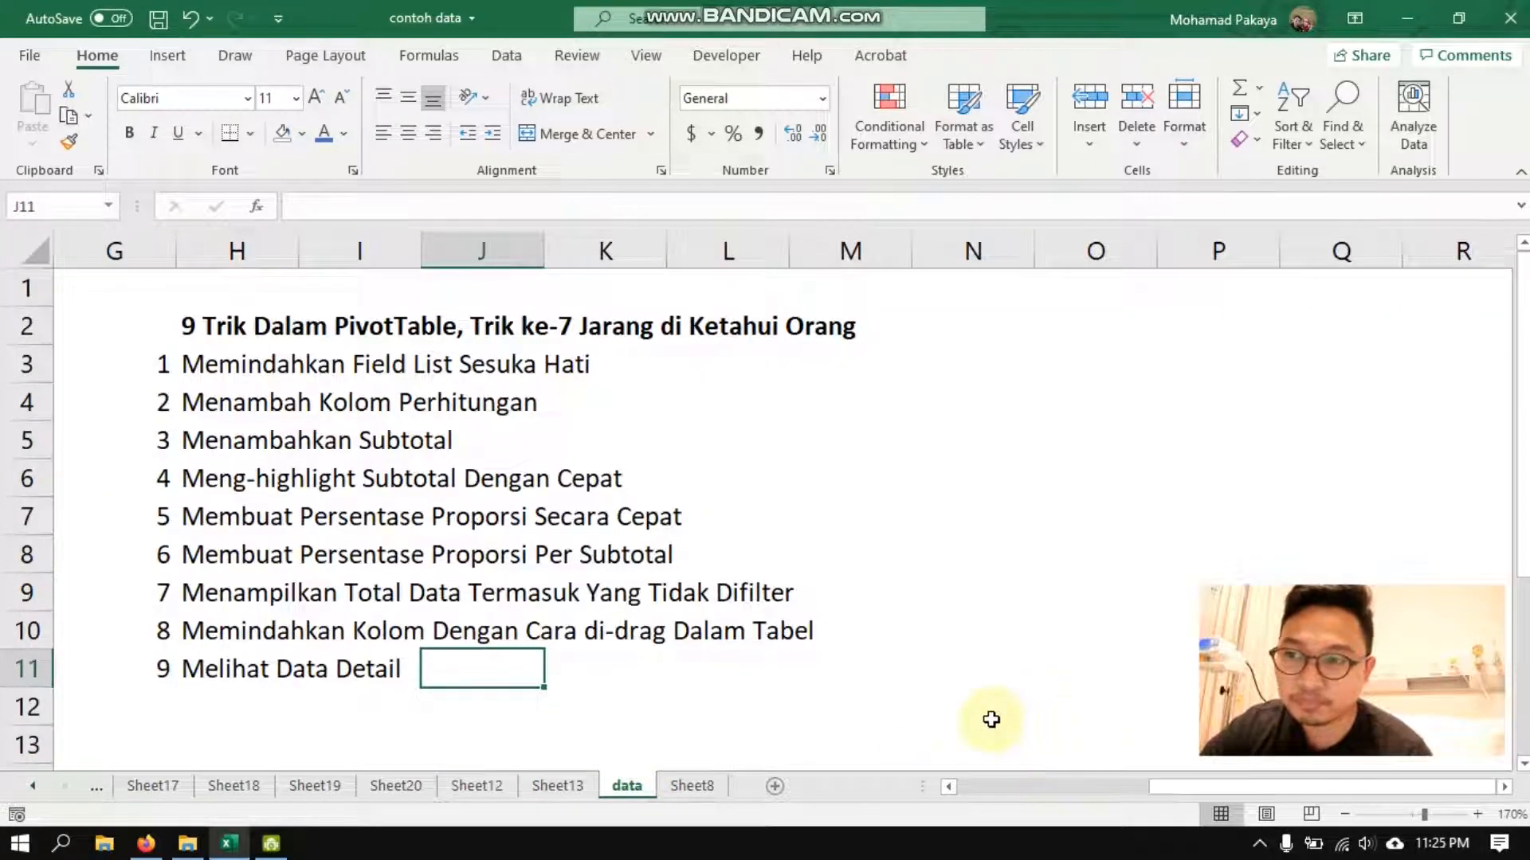